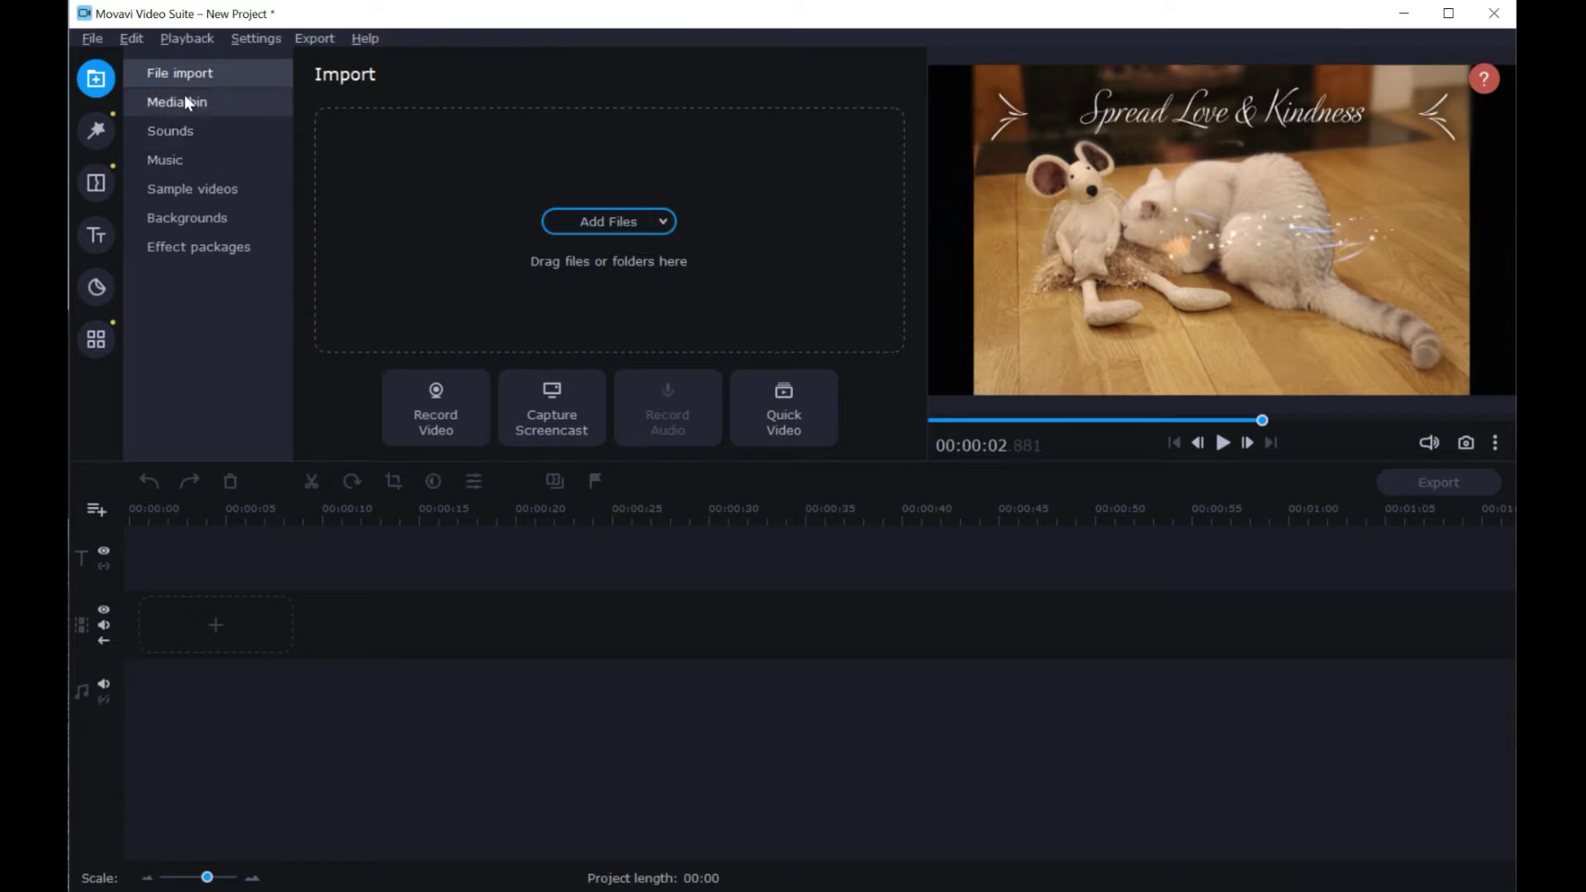
Add the MVI_2848.MP4 clip from the media bin to the start of the video track
{"action": "left_click", "coordinate": [203, 105]}
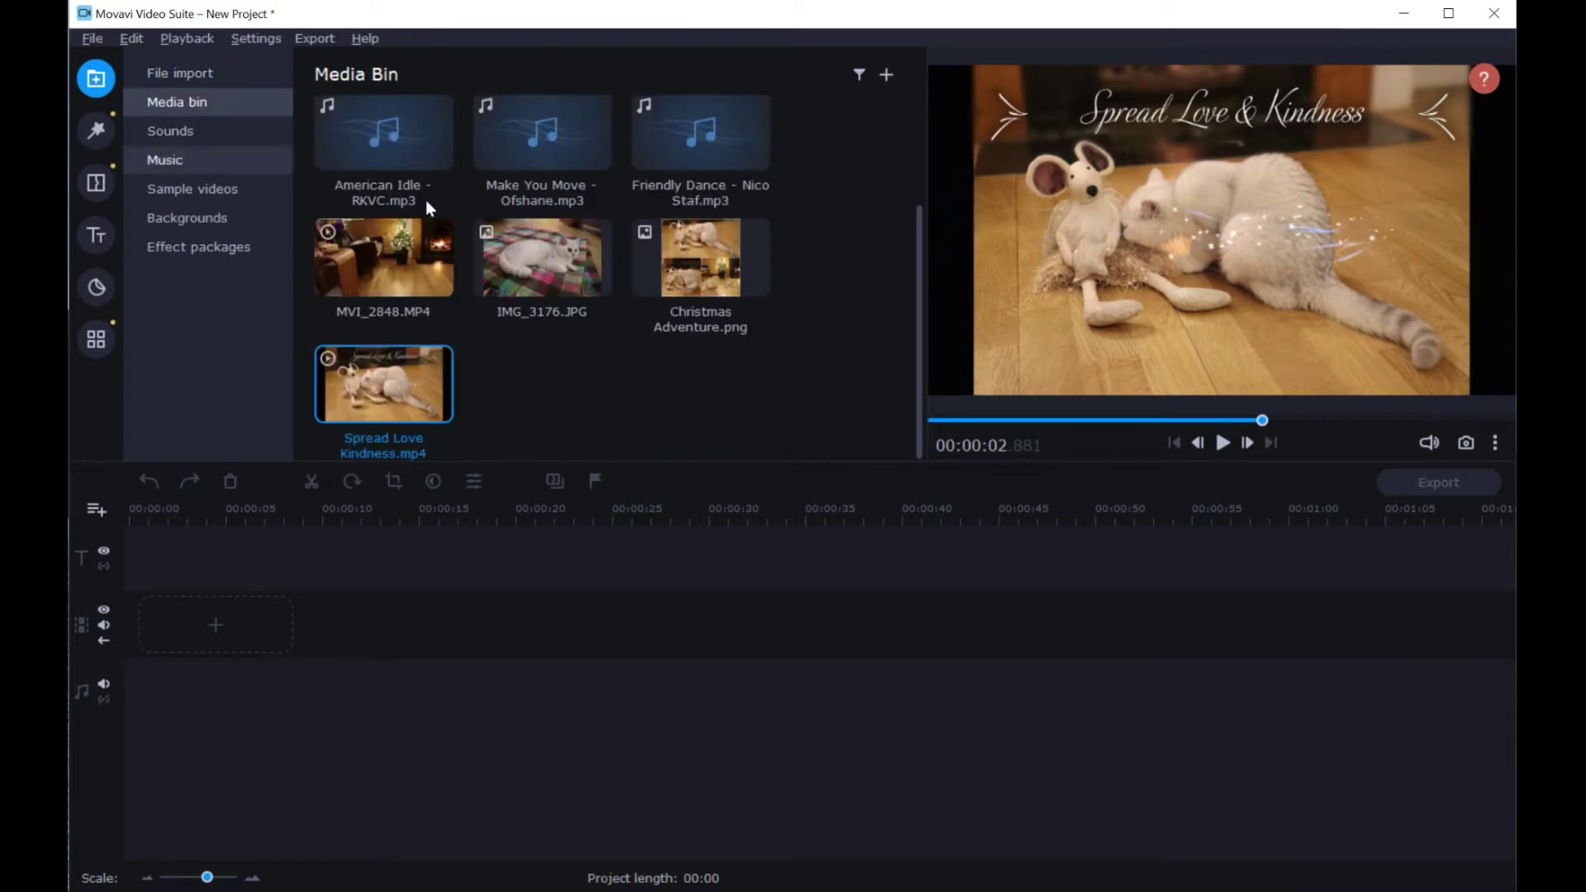
{"action": "left_click_drag", "start_coordinate": [920, 324], "coordinate": [905, 171]}
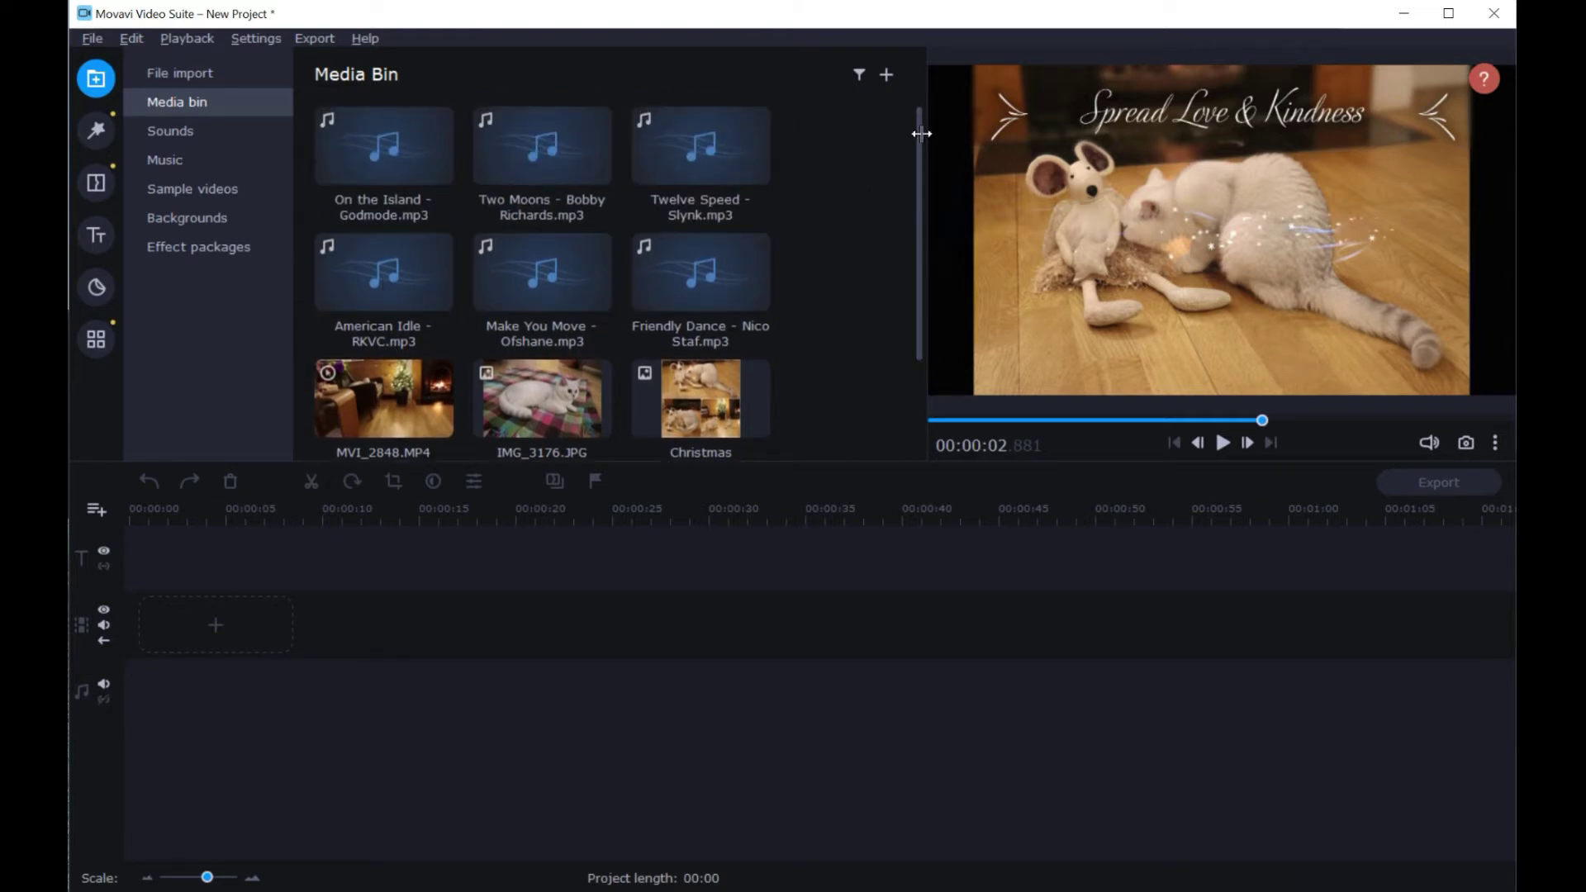
{"action": "left_click_drag", "start_coordinate": [919, 127], "coordinate": [926, 244]}
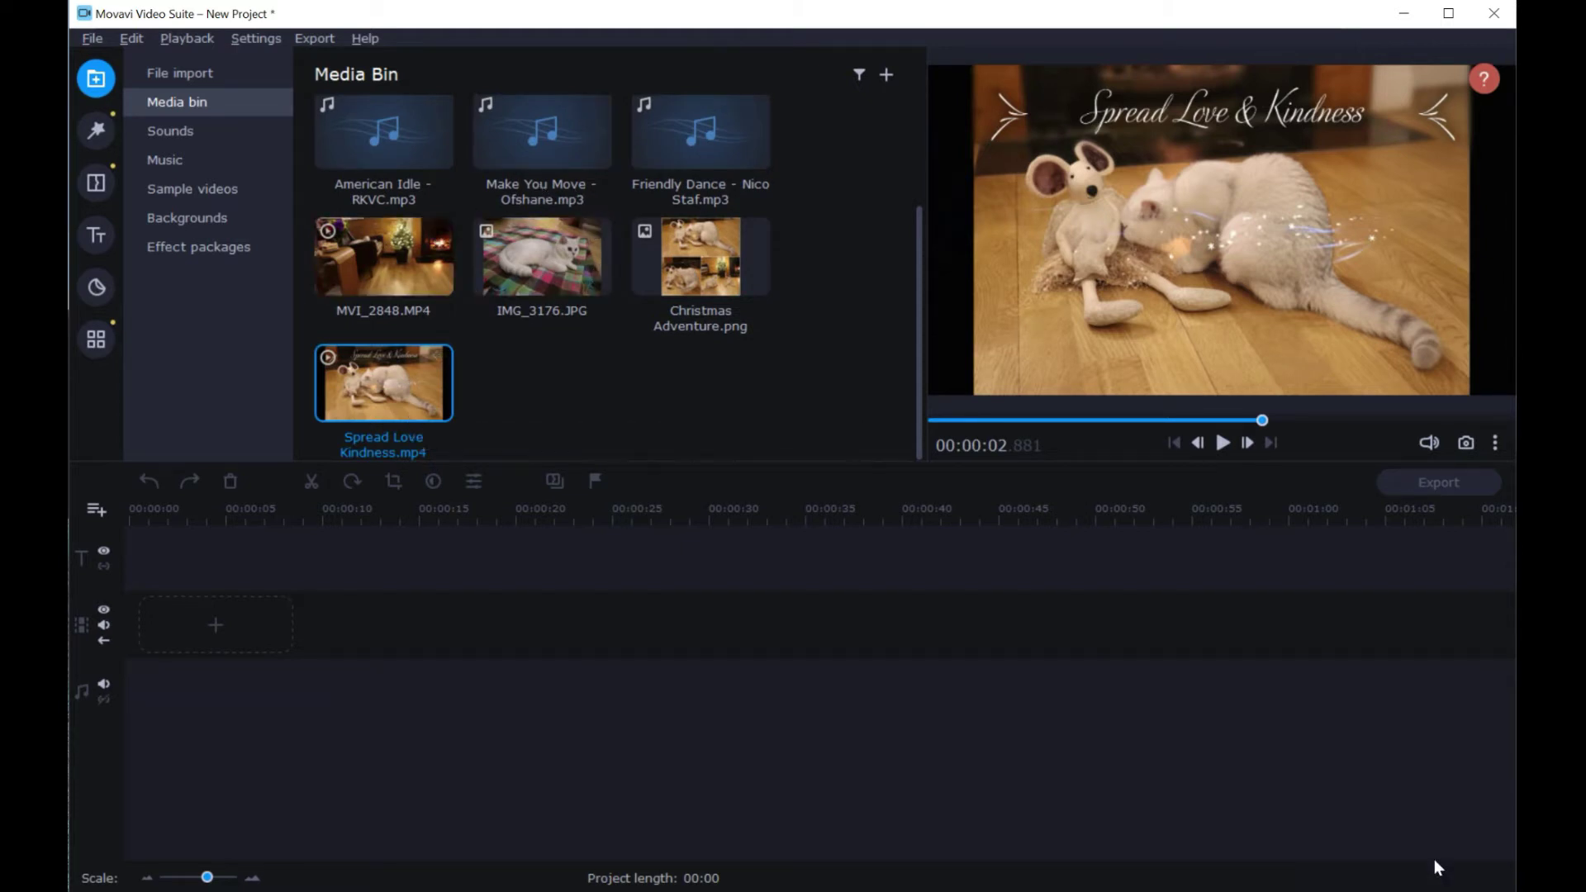
{"action": "key", "text": "ctrl+z"}
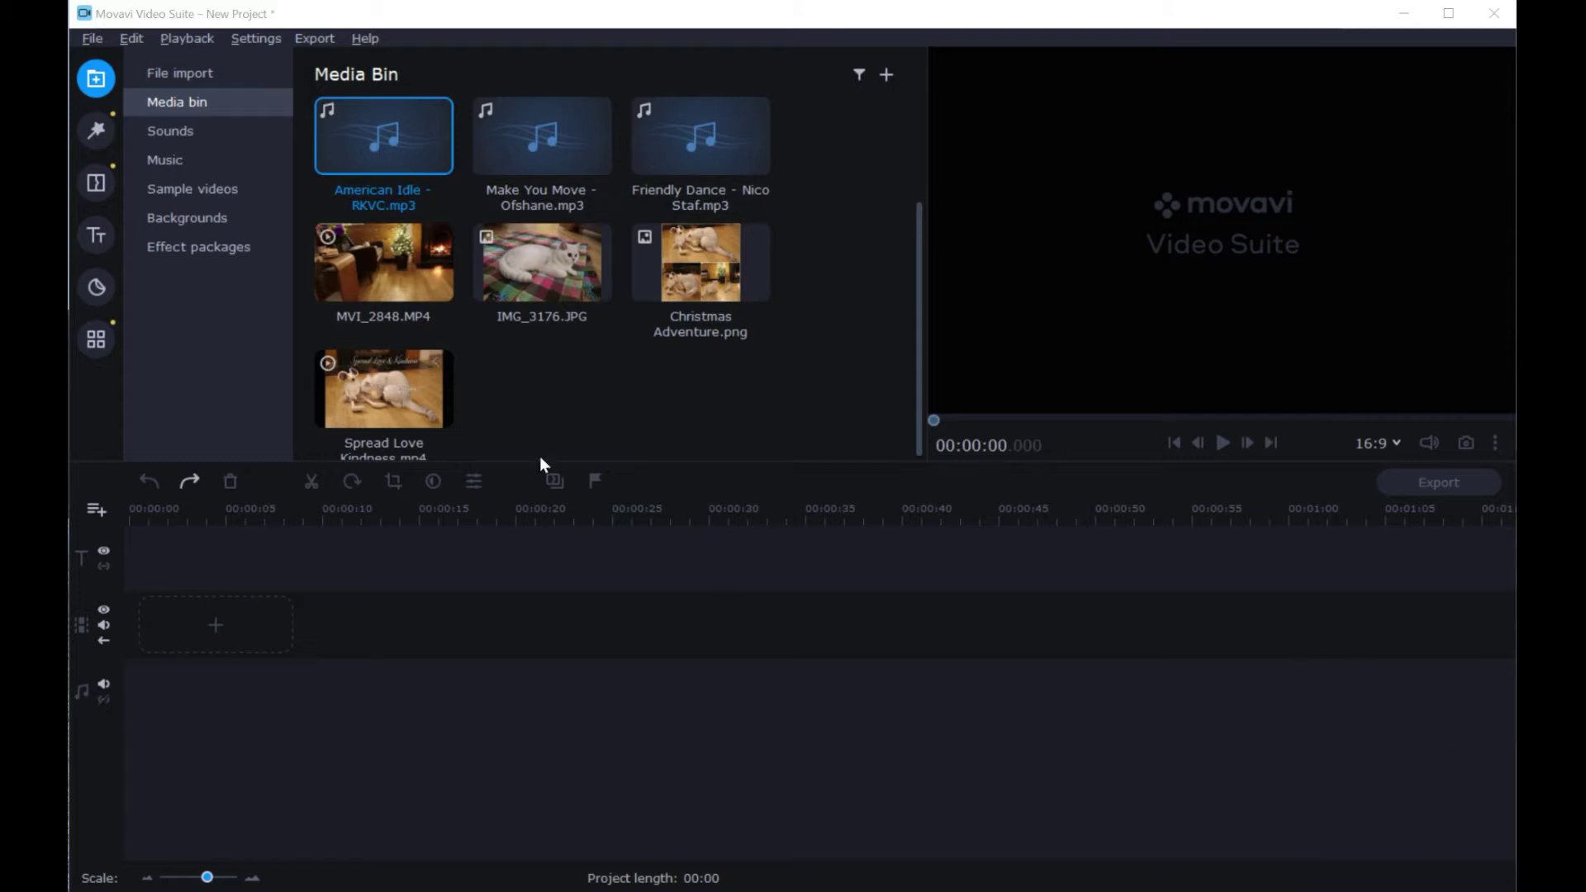
{"action": "left_click_drag", "start_coordinate": [364, 285], "coordinate": [131, 600]}
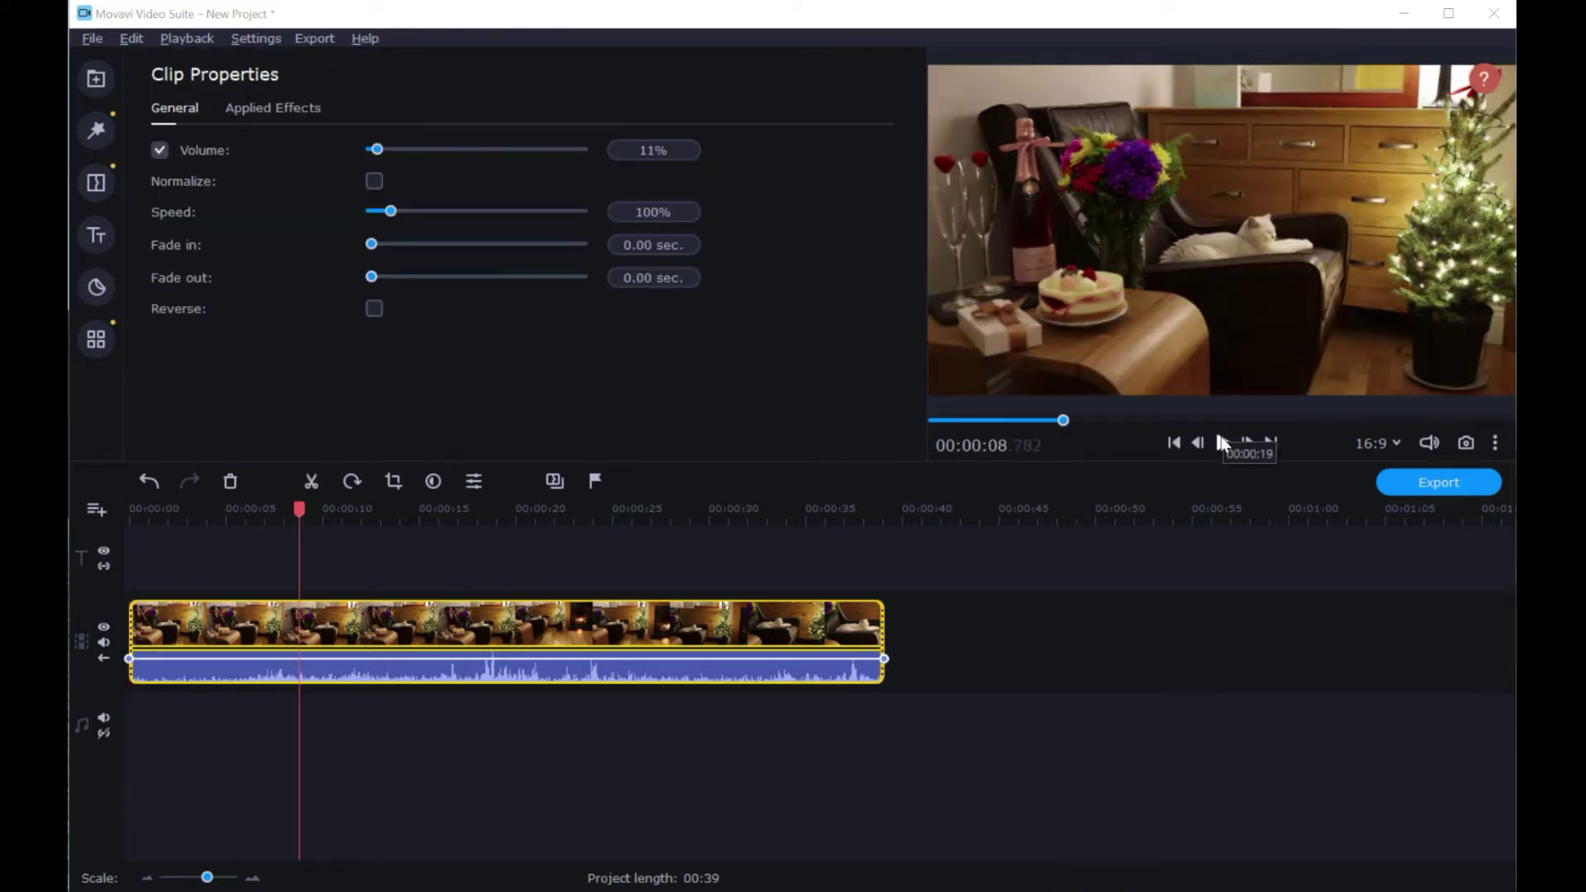
Play back the clip on the video track and delete its linked audio
{"action": "left_click", "coordinate": [1222, 443]}
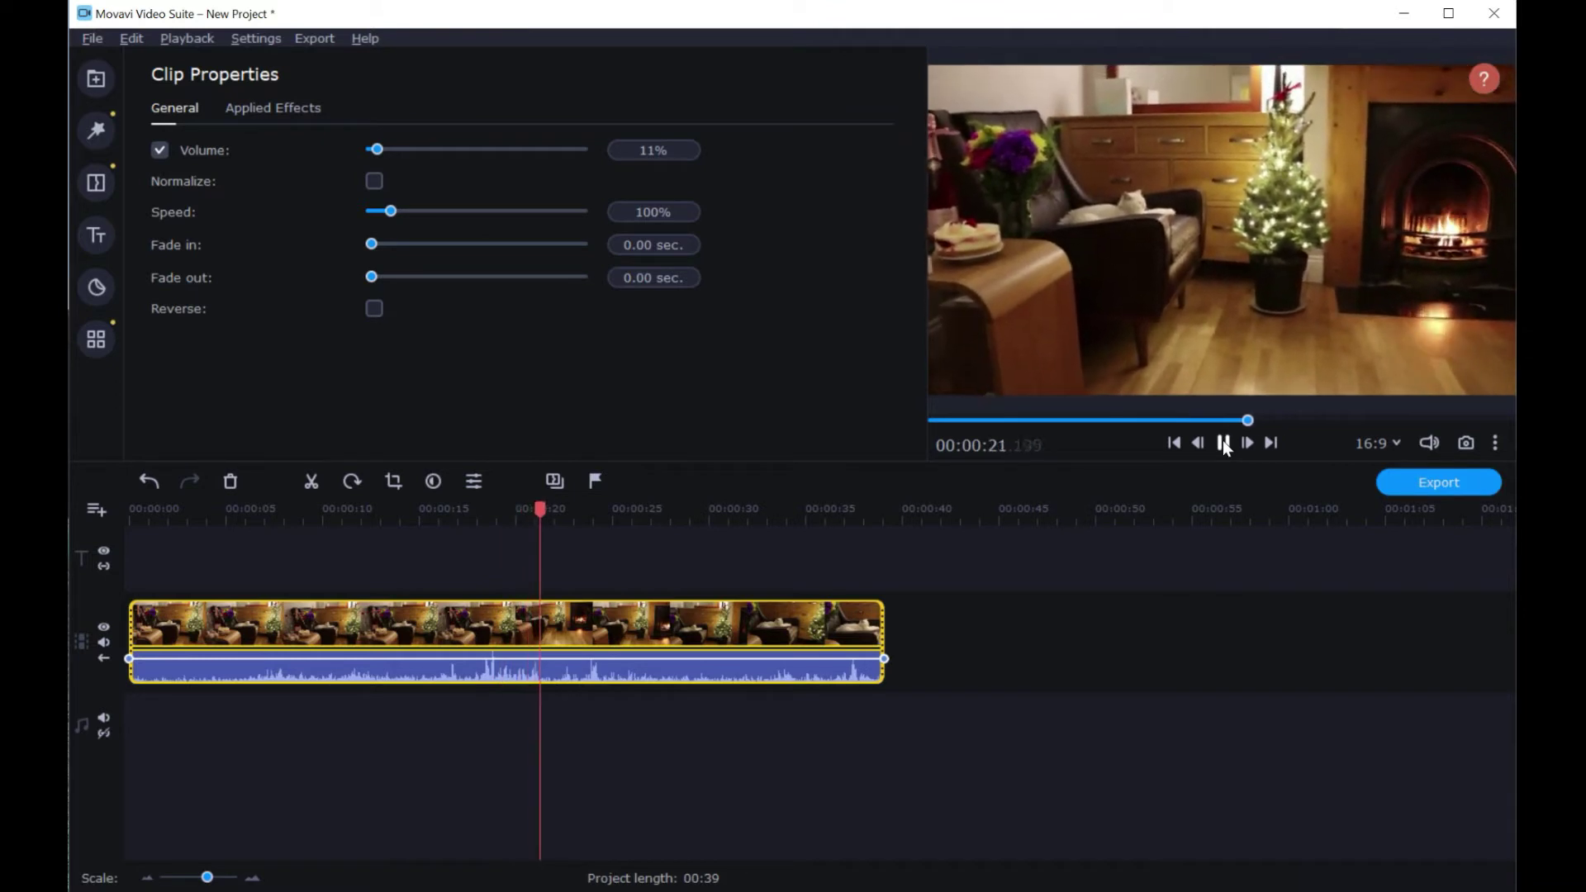
{"action": "left_click", "coordinate": [1223, 442]}
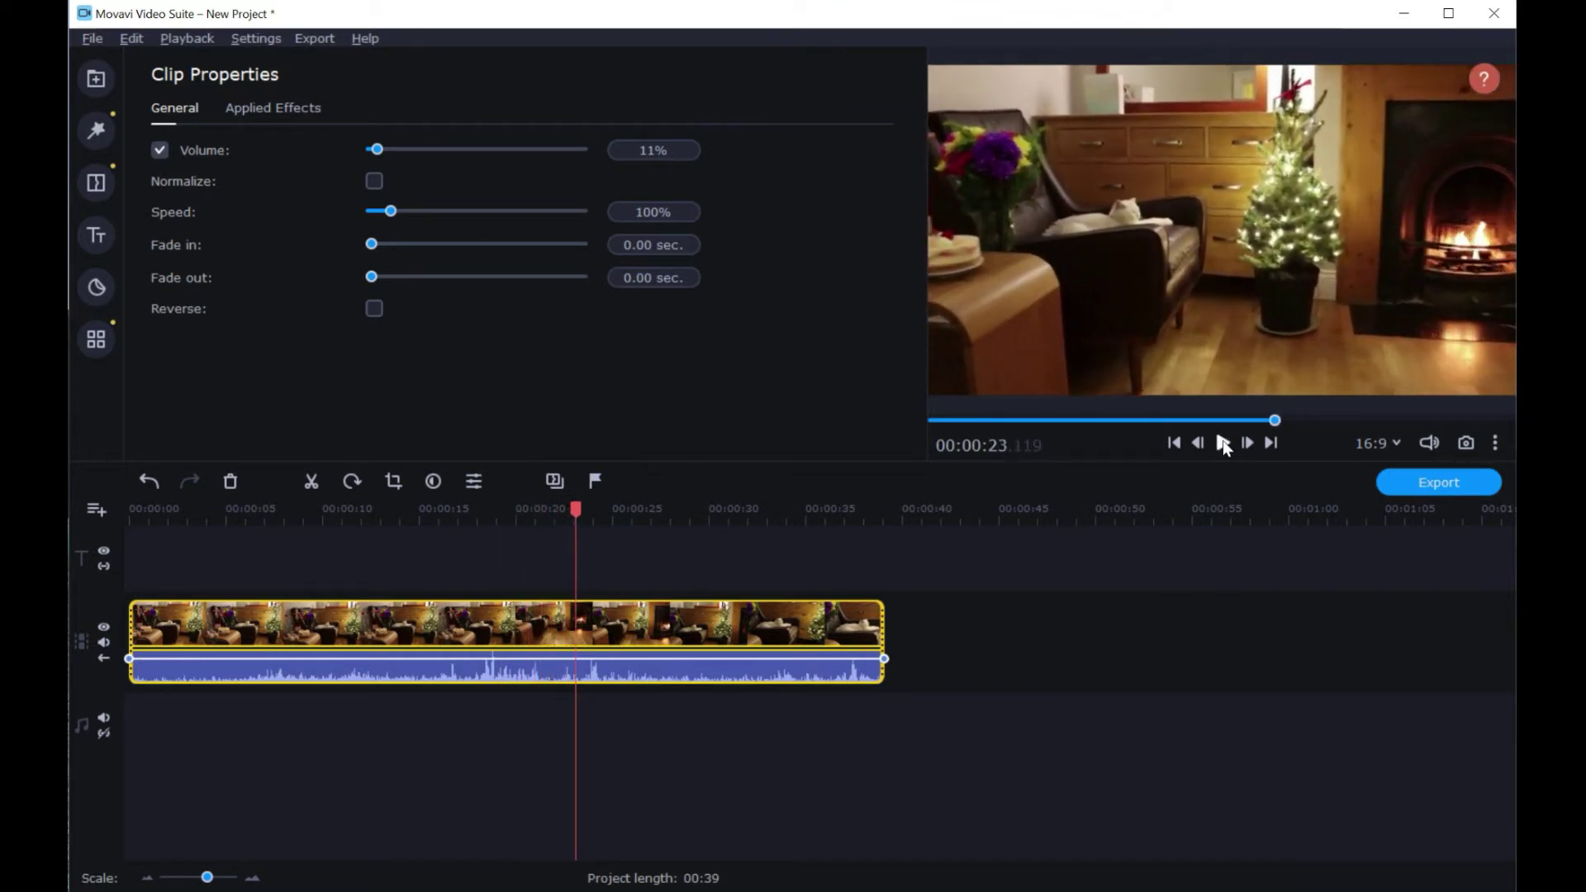
{"action": "left_click", "coordinate": [170, 674]}
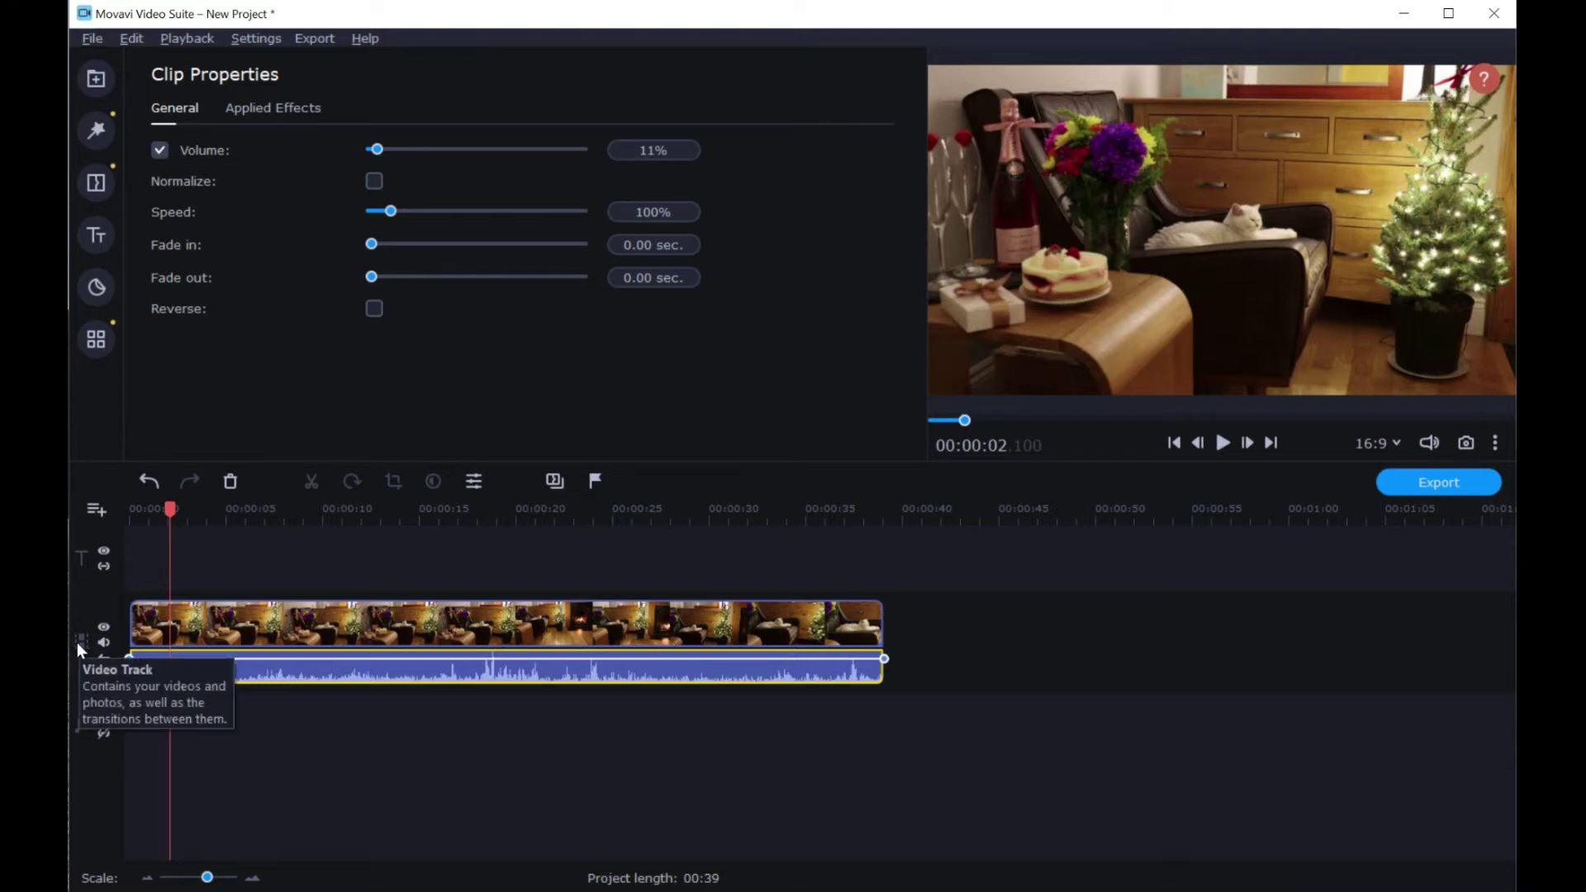
{"action": "right_click", "coordinate": [413, 666]}
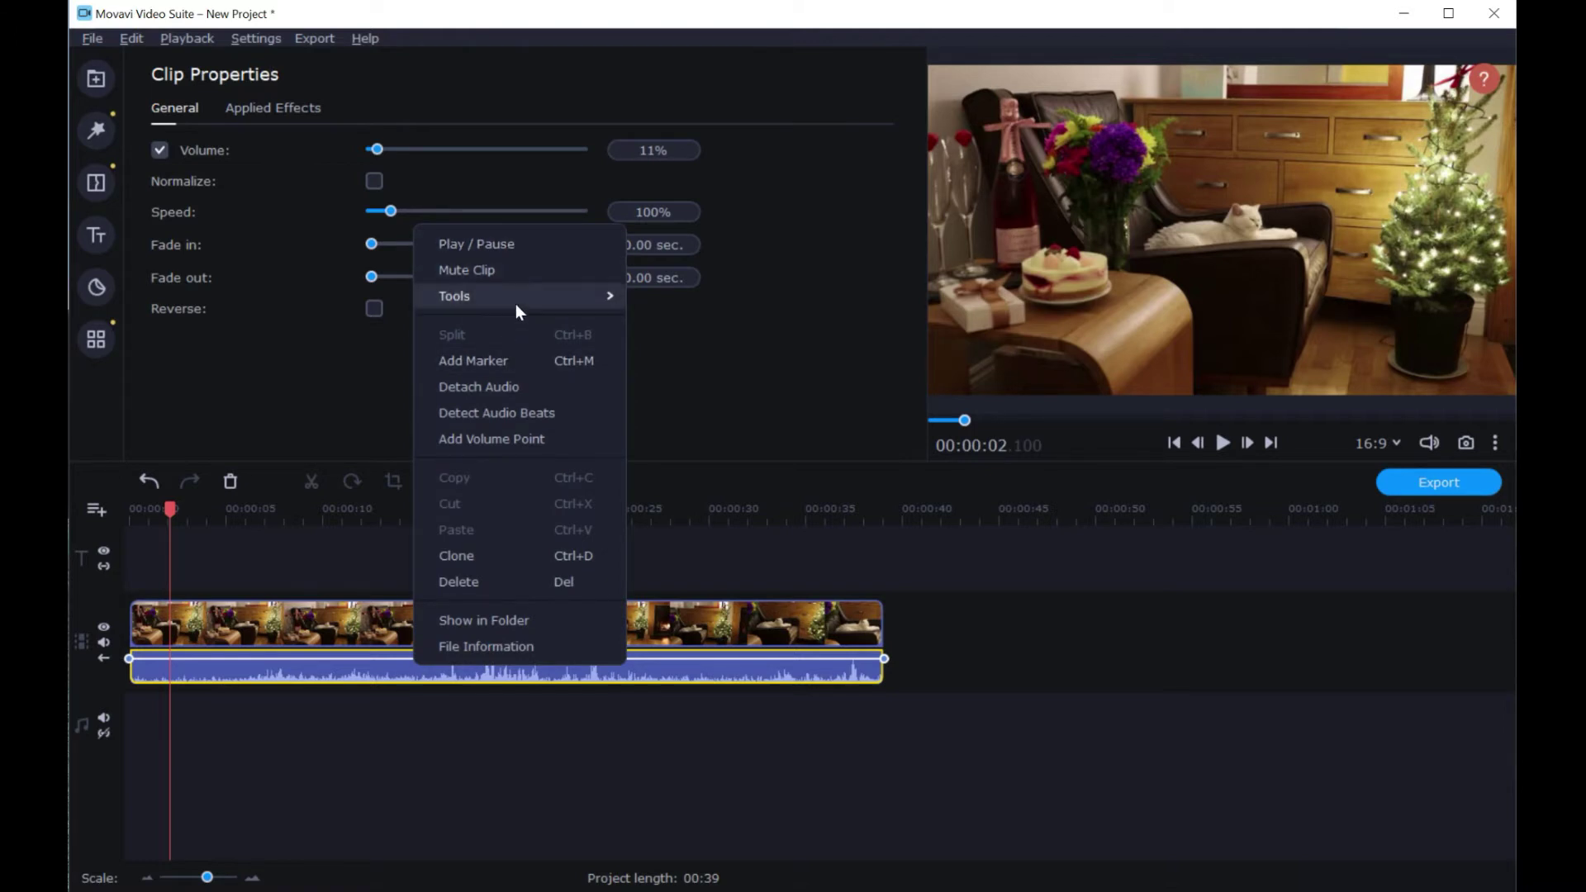
{"action": "left_click", "coordinate": [485, 583]}
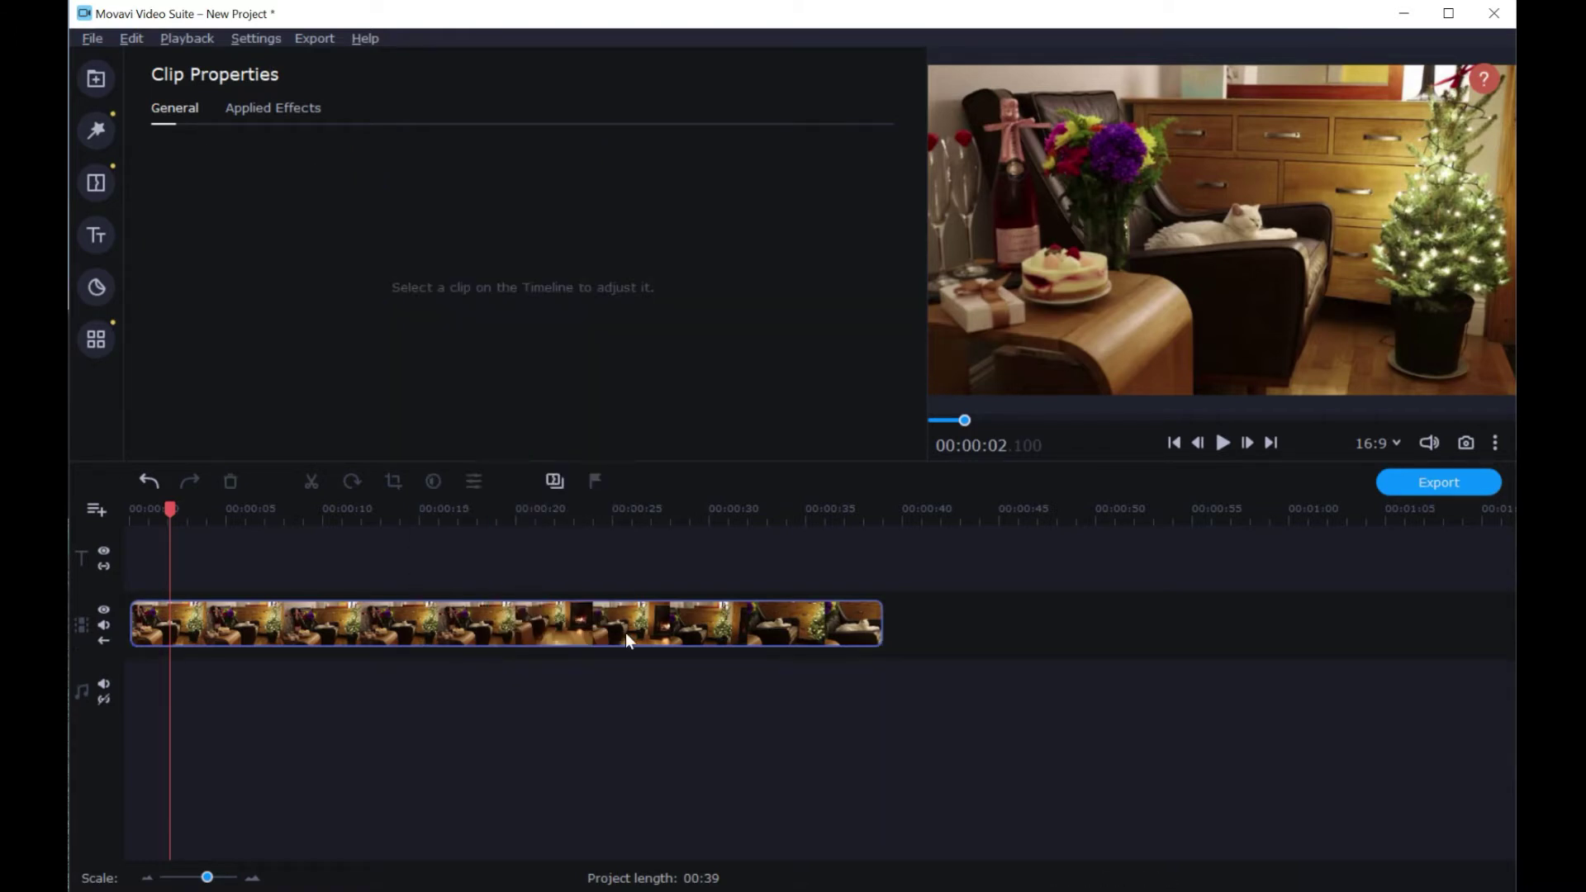
Play through the muted clip to find the cut point and split it at about 15.3 seconds
{"action": "key", "text": "space"}
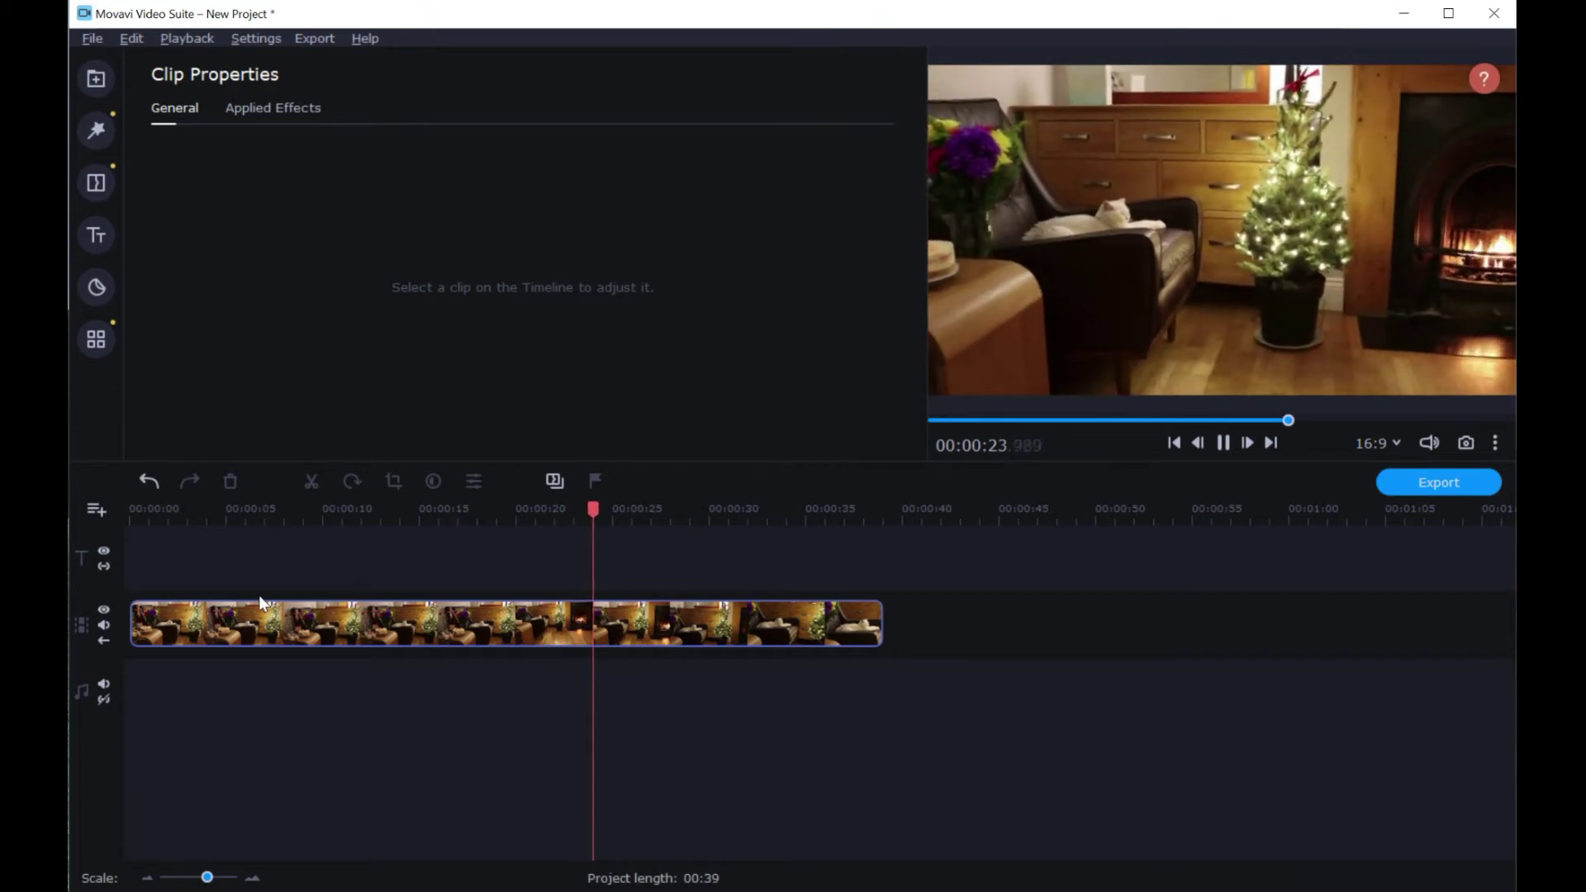
{"action": "key", "text": "space"}
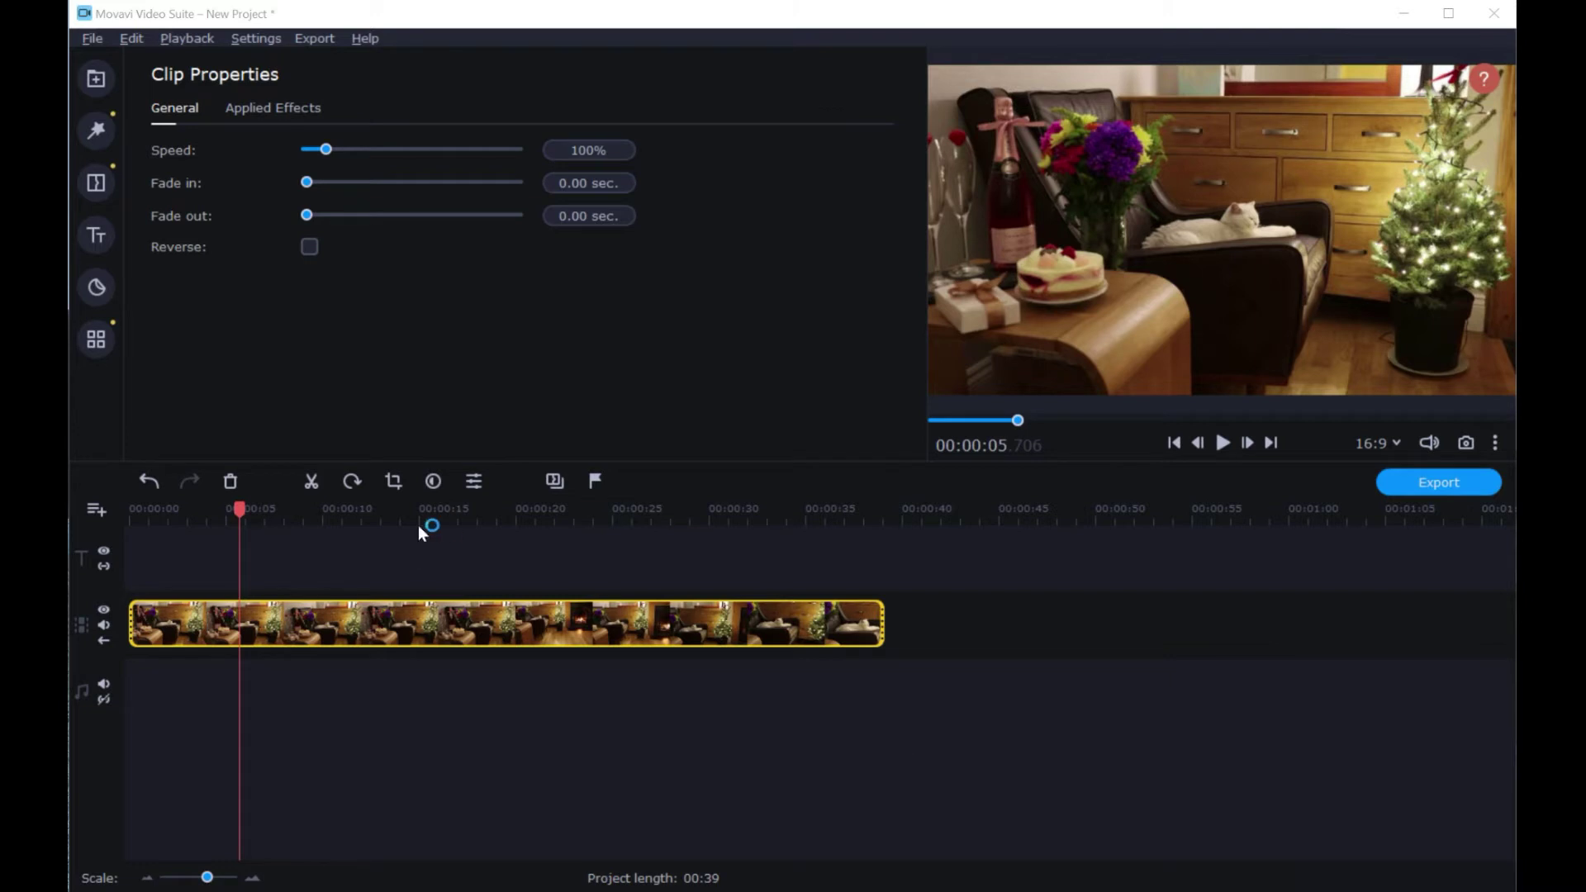
{"action": "left_click", "coordinate": [321, 621]}
{"action": "key", "text": "space"}
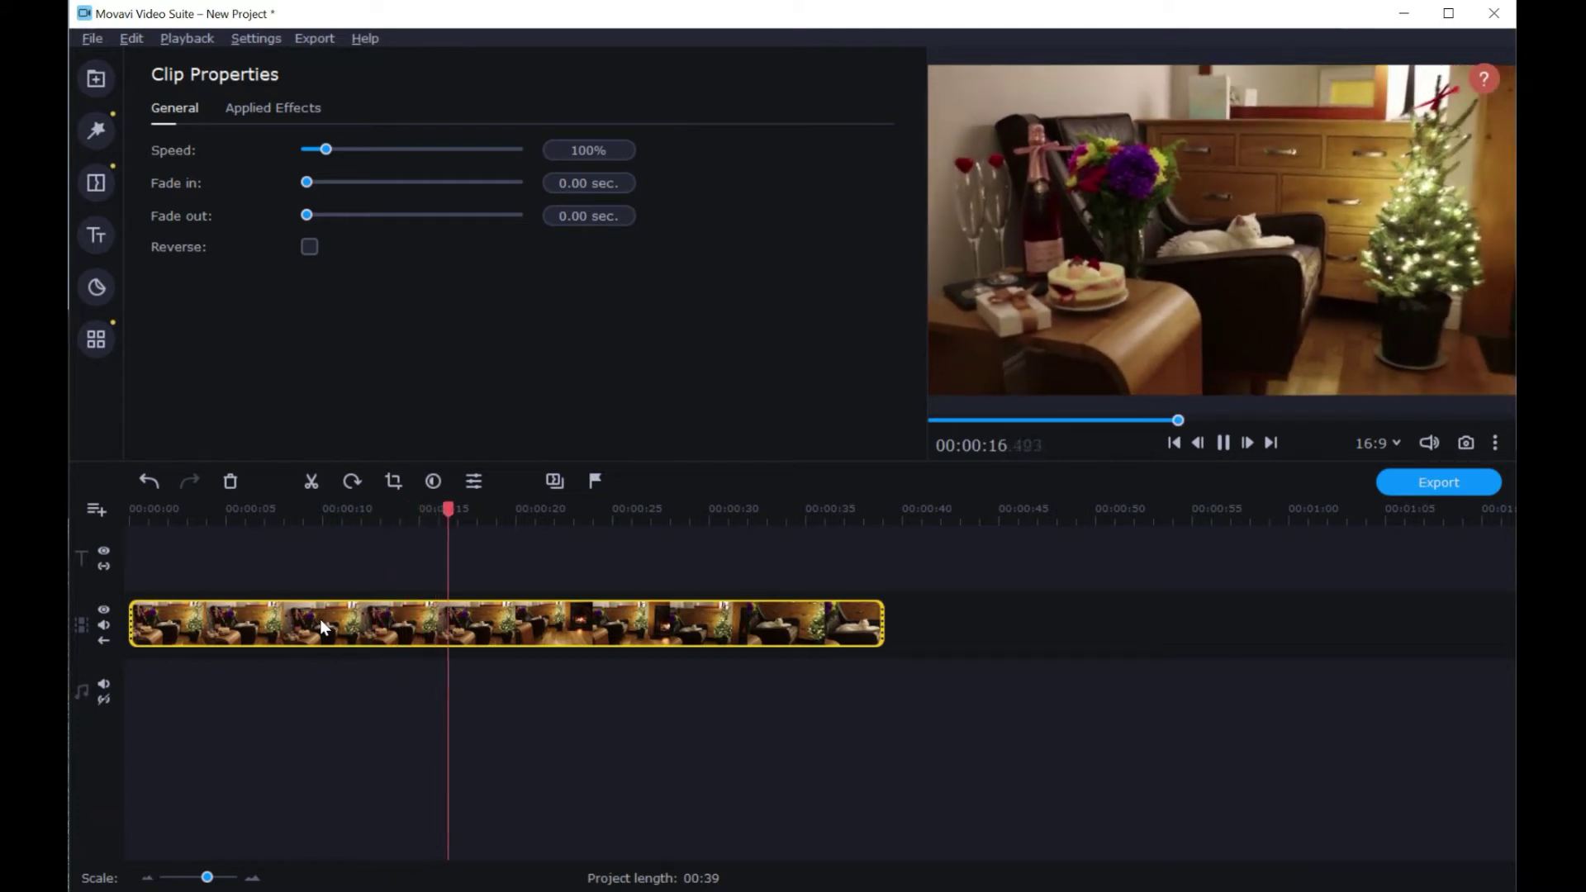
{"action": "left_click", "coordinate": [434, 618]}
{"action": "key", "text": "space"}
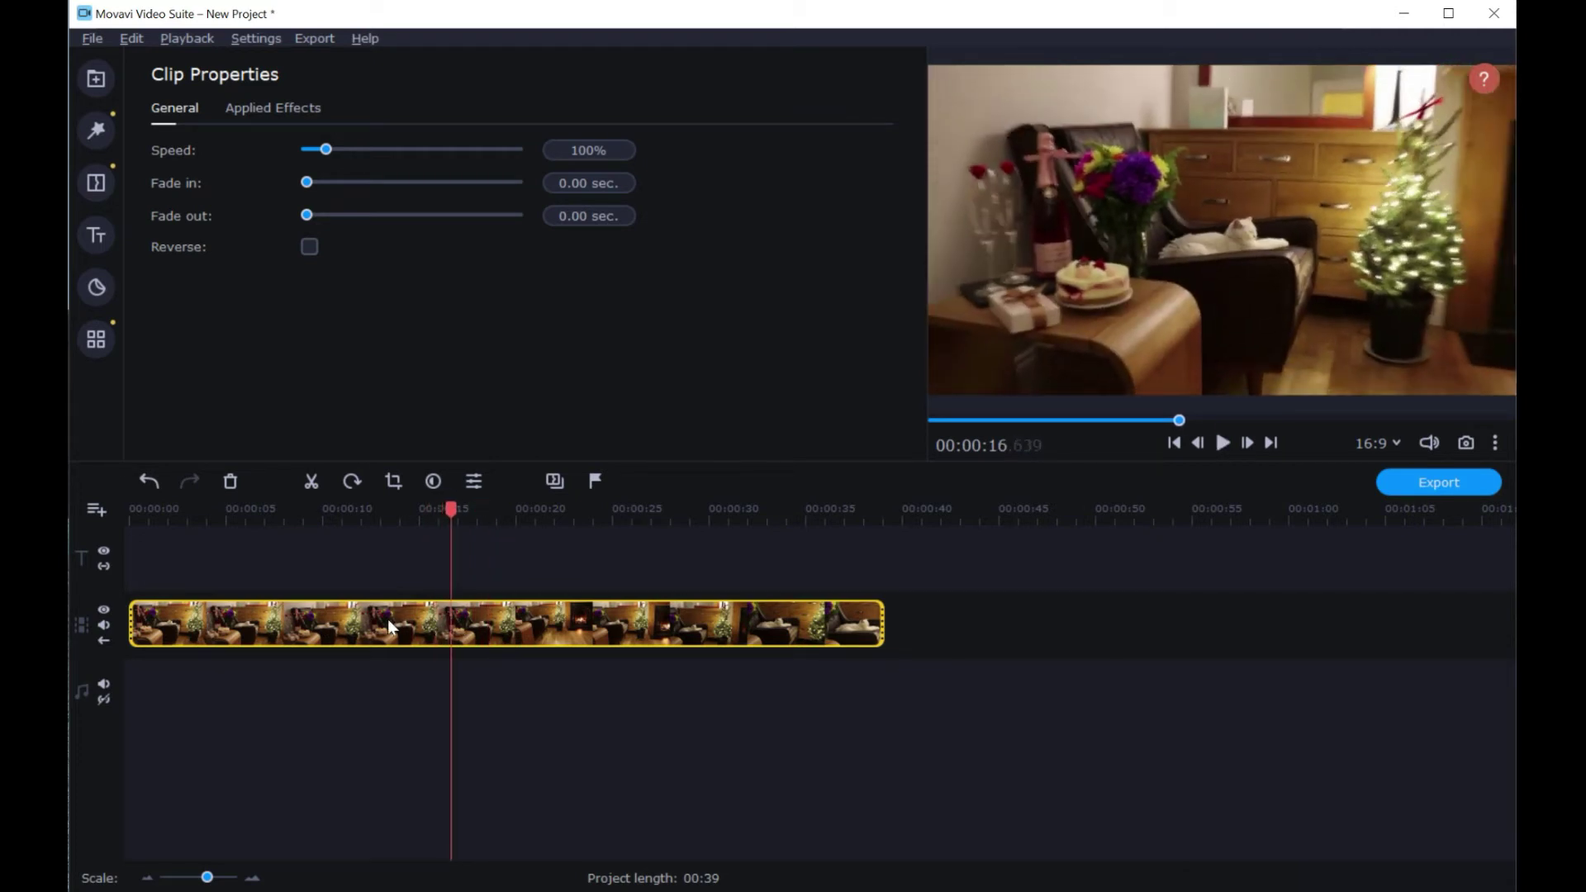
{"action": "left_click", "coordinate": [388, 618]}
{"action": "key", "text": "space"}
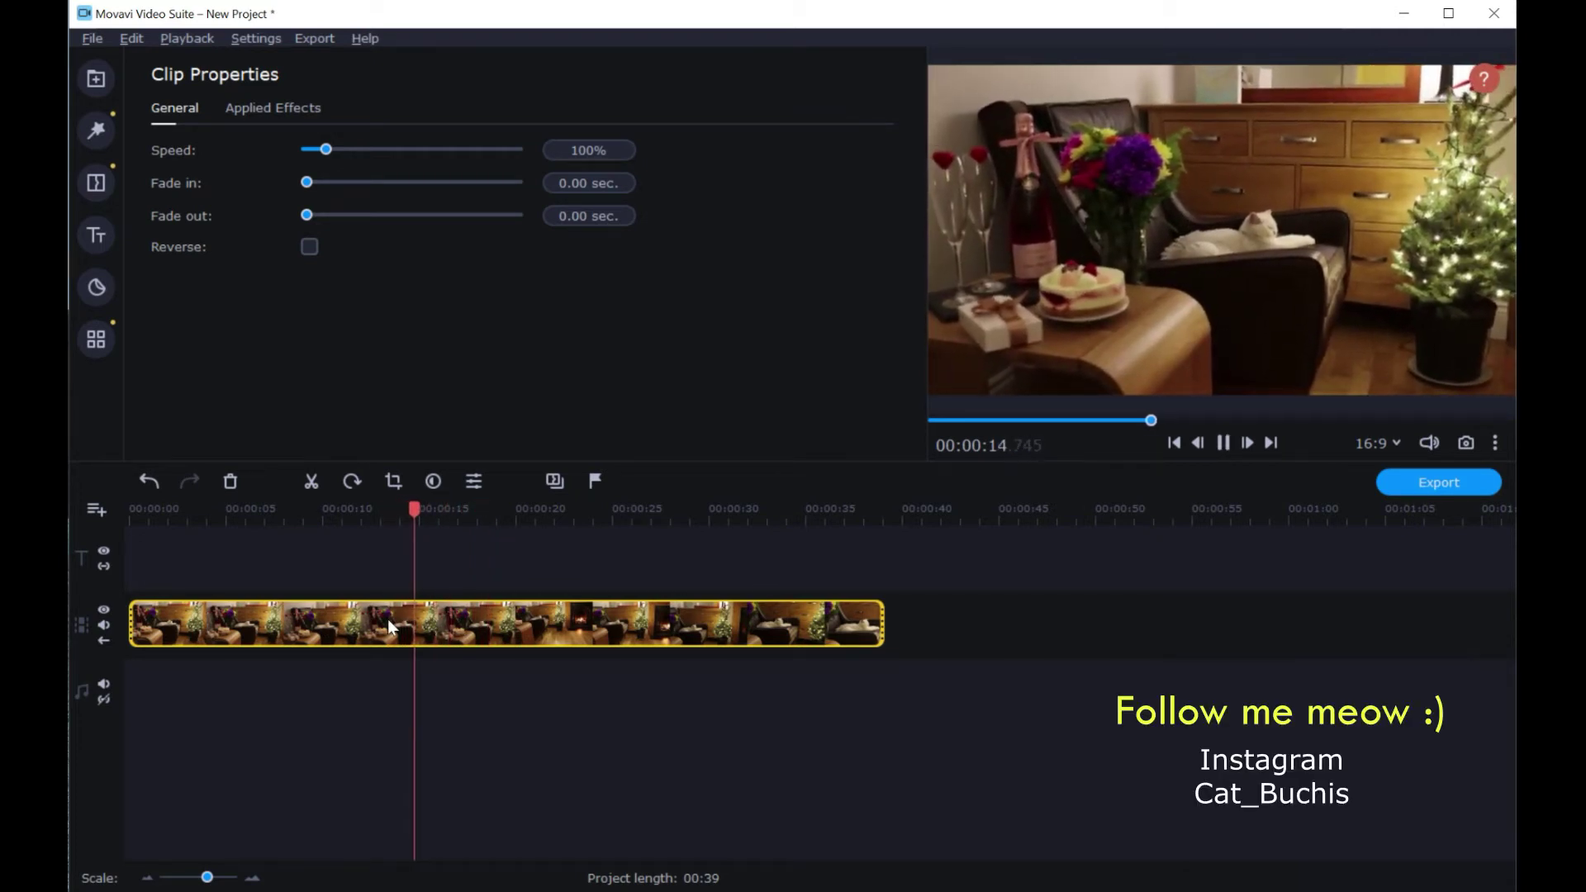
{"action": "key", "text": "space"}
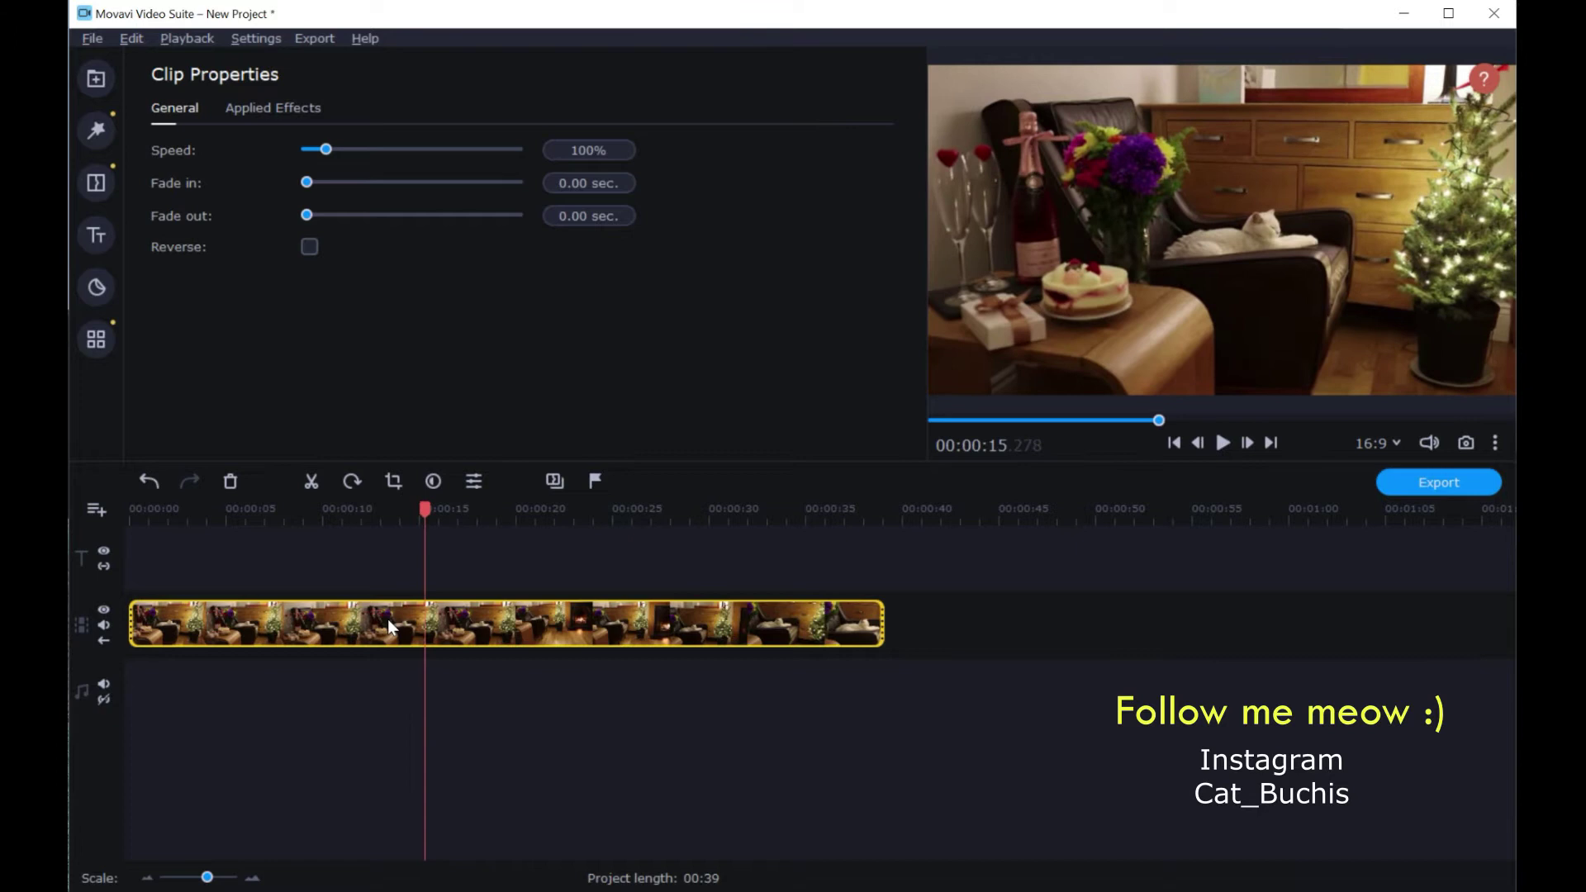
{"action": "left_click", "coordinate": [312, 480]}
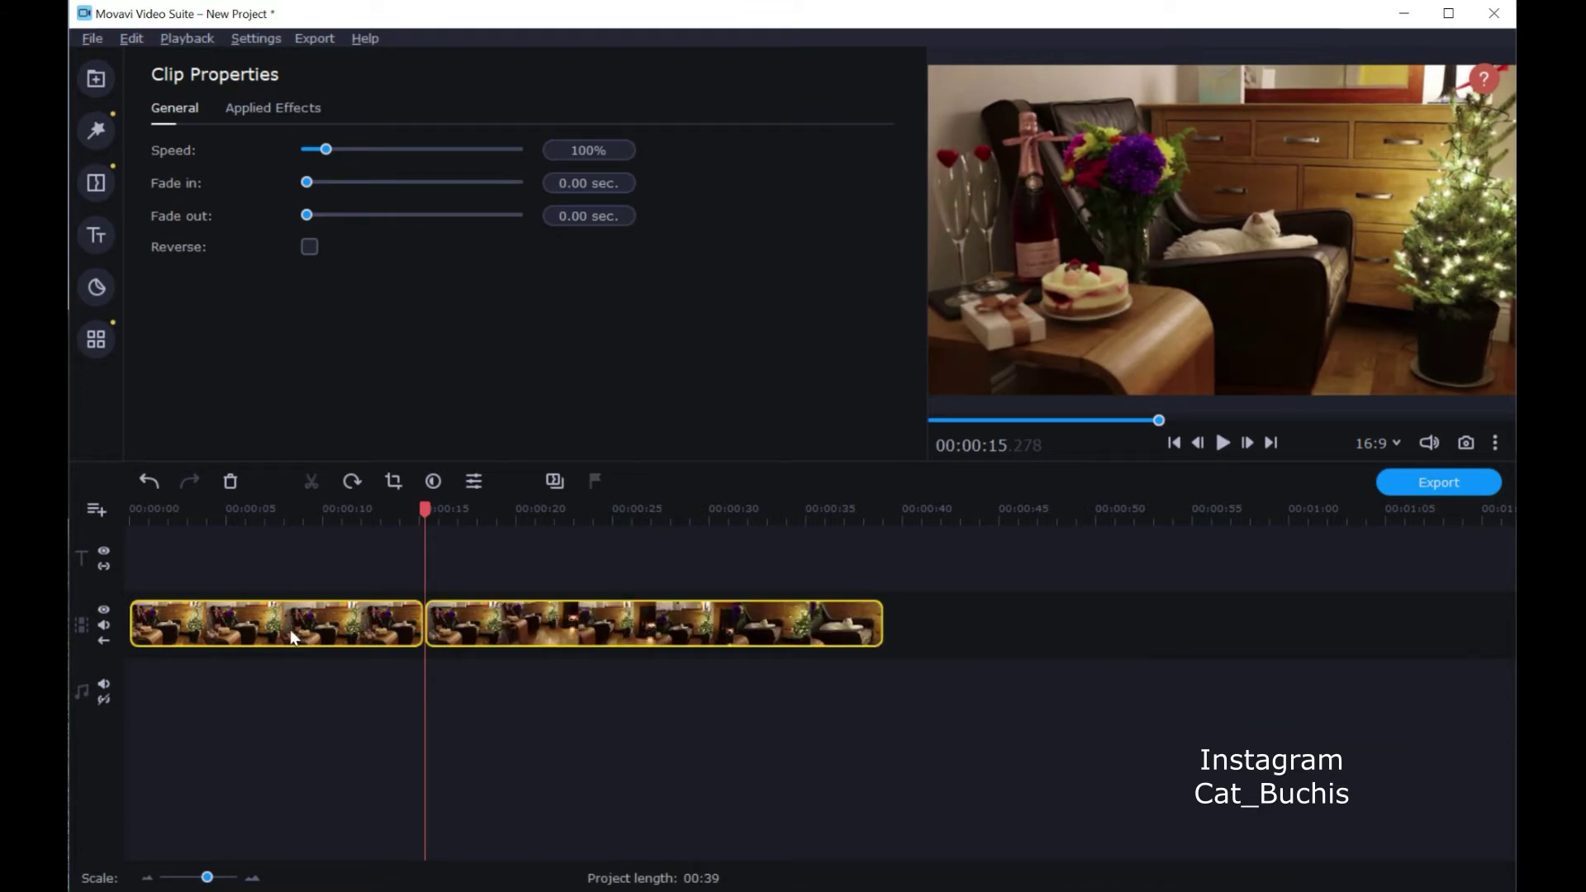
Play the second segment to find its cut point and split it at about 25.6 seconds
{"action": "left_click", "coordinate": [517, 625]}
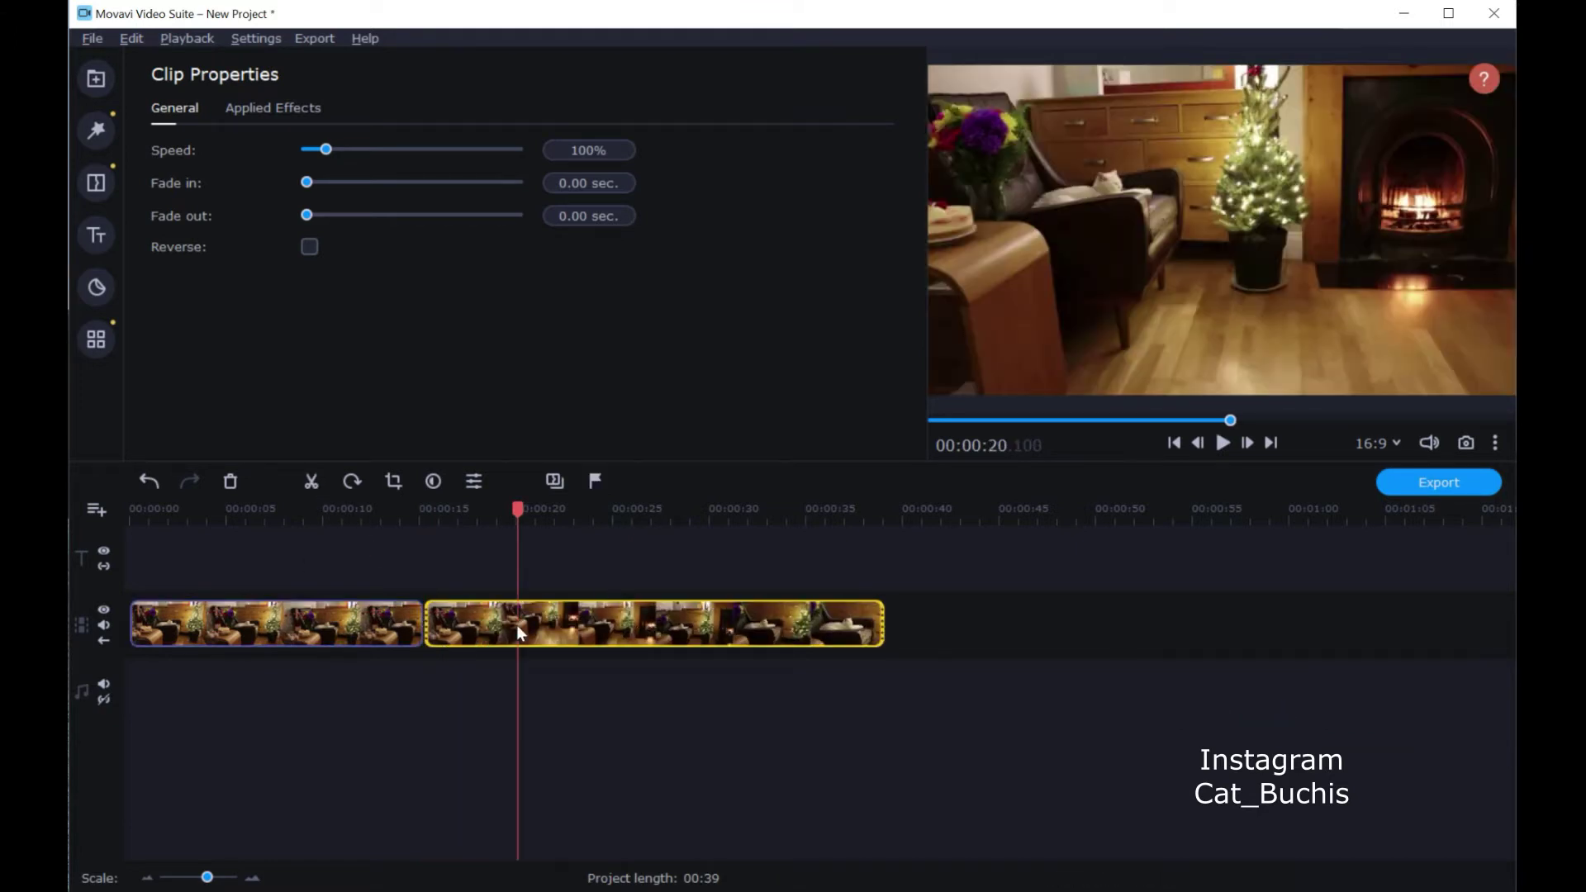
{"action": "left_click", "coordinate": [453, 616]}
{"action": "key", "text": "space"}
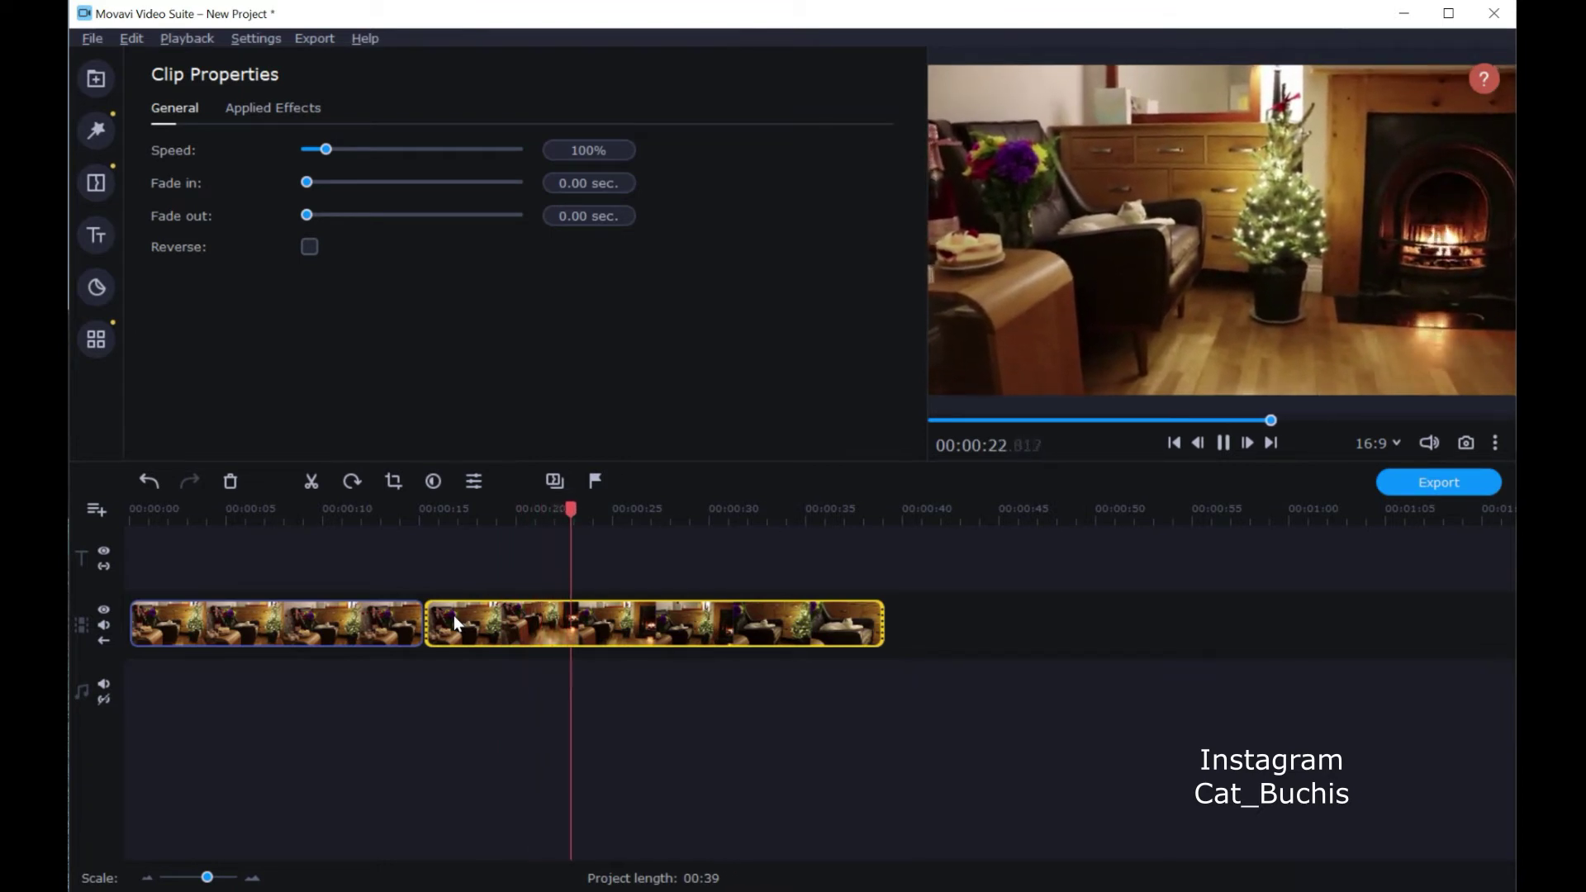
{"action": "key", "text": "space"}
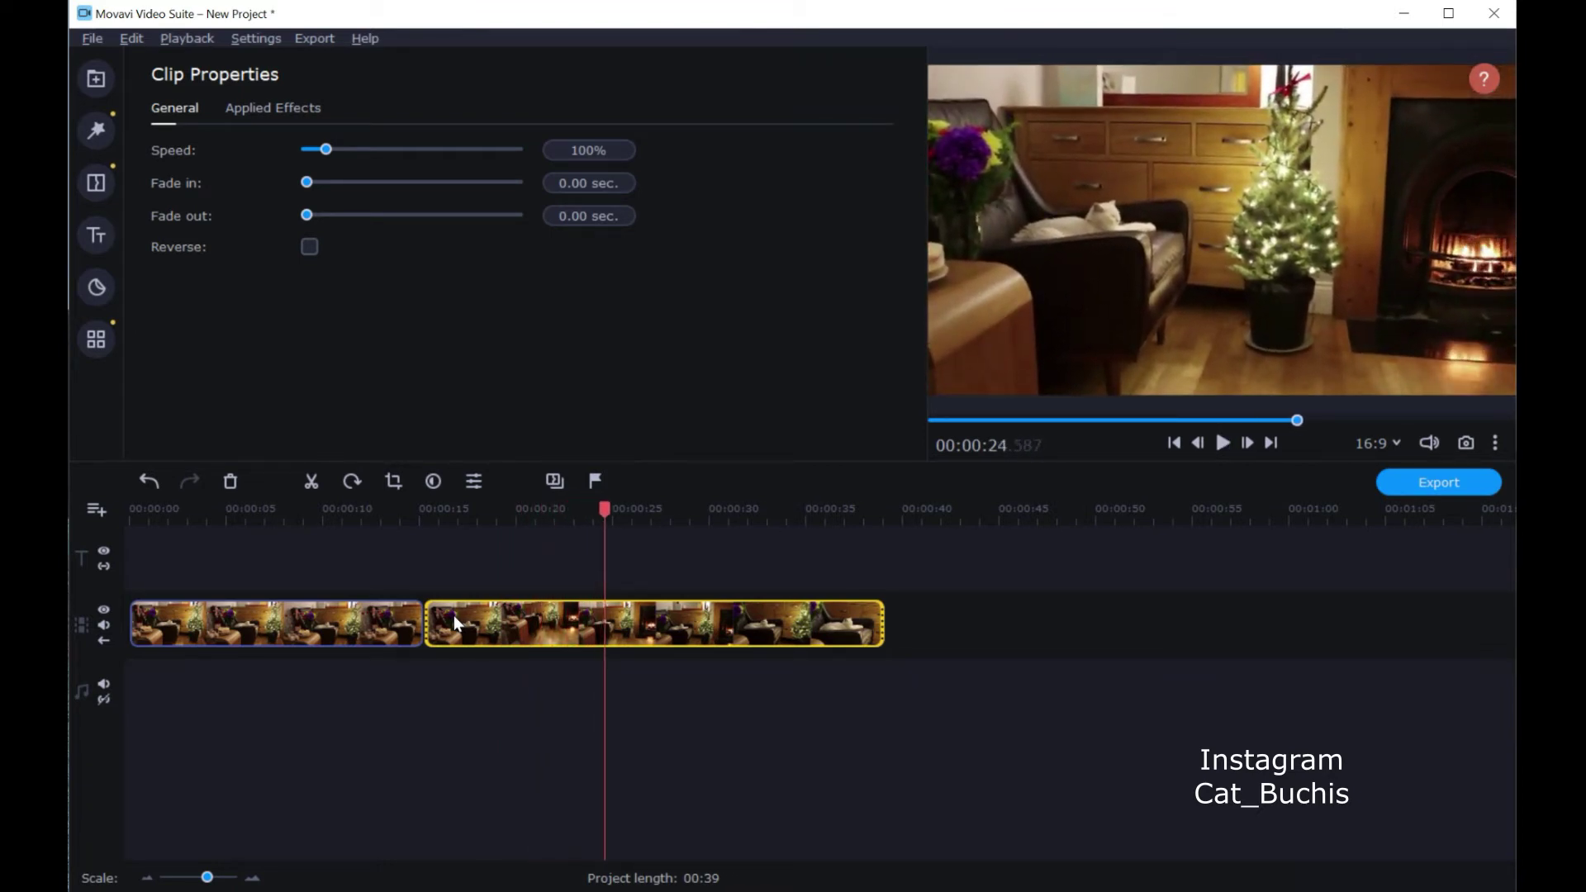
{"action": "key", "text": "space"}
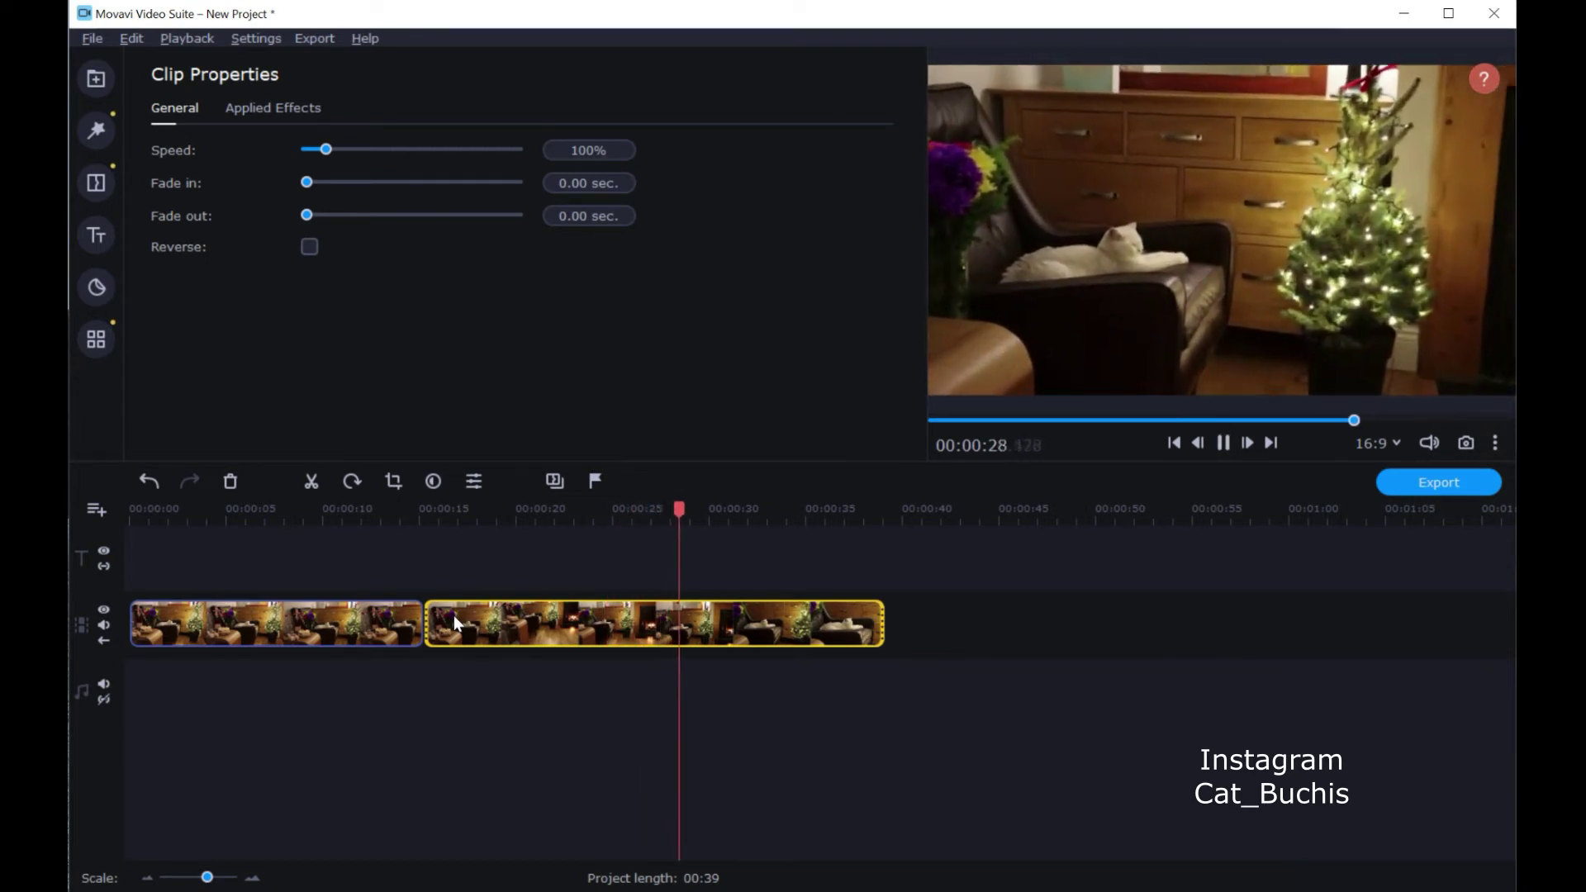
{"action": "left_click", "coordinate": [577, 616]}
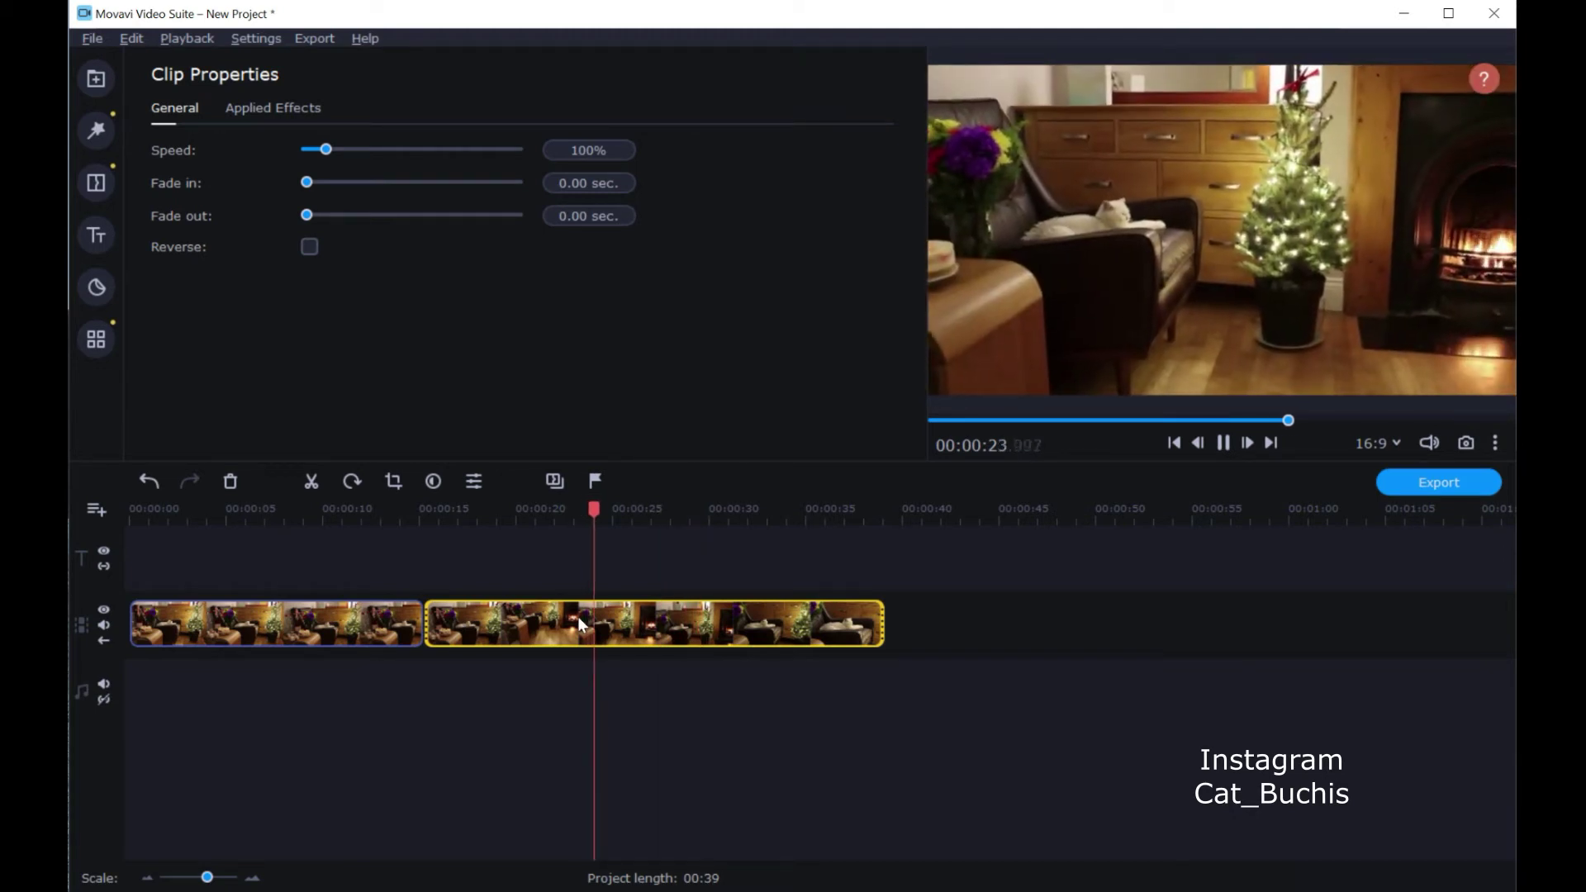
{"action": "key", "text": "space"}
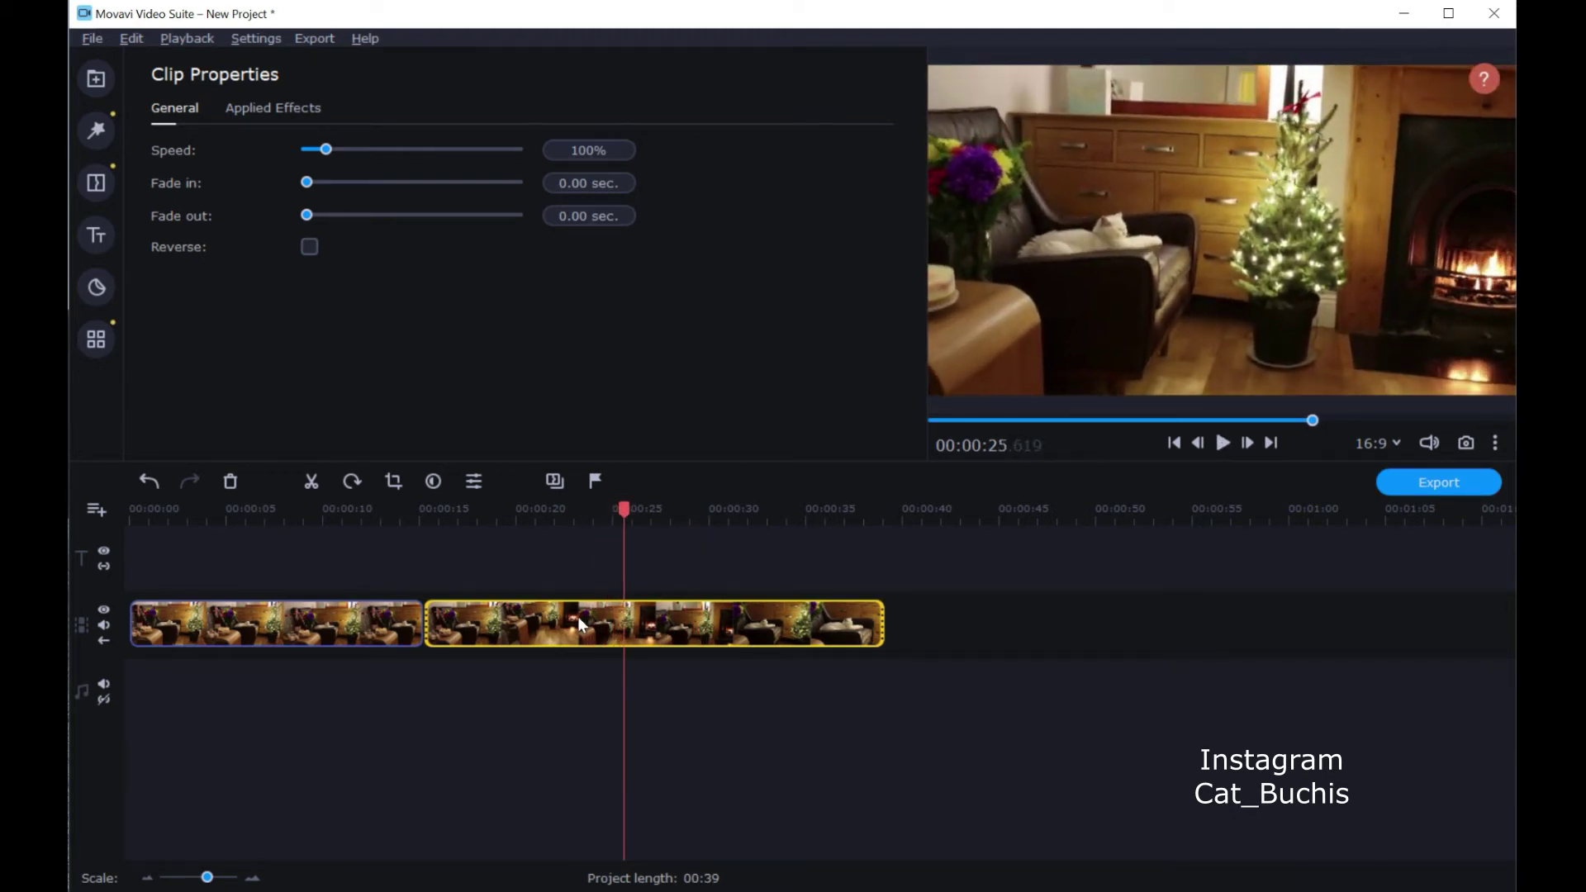
{"action": "left_click", "coordinate": [314, 480]}
Delete the middle segment between the two cuts and check the remaining two clips on the timeline
{"action": "left_click", "coordinate": [557, 627]}
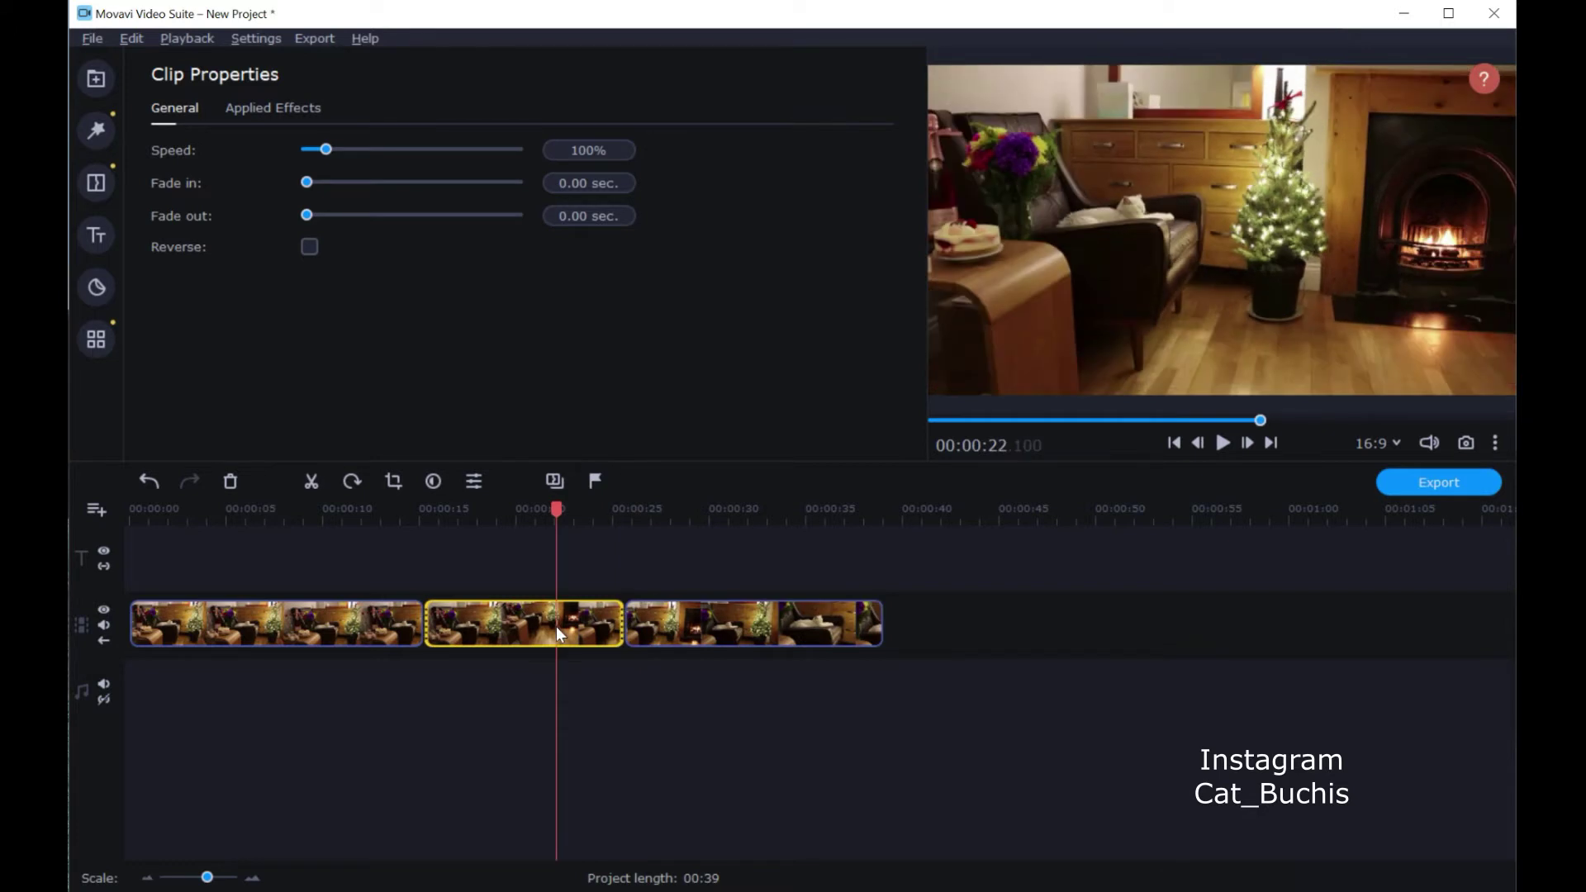
{"action": "key", "text": "Delete"}
{"action": "left_click", "coordinate": [224, 629]}
{"action": "left_click", "coordinate": [478, 621]}
{"action": "left_click", "coordinate": [225, 630]}
{"action": "left_click", "coordinate": [556, 625]}
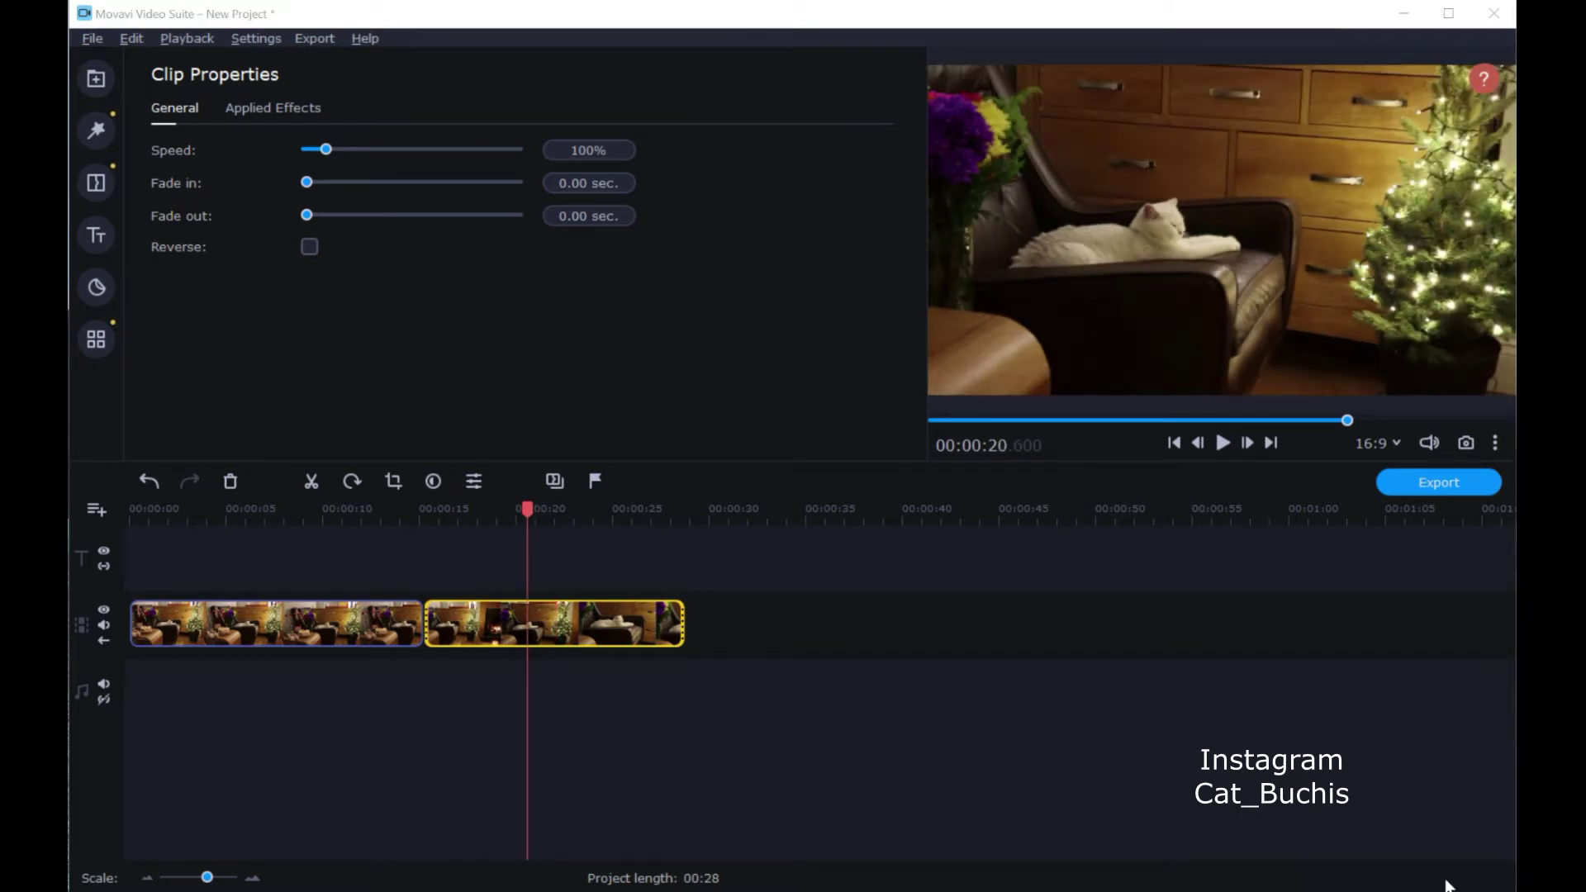
Split the second clip at about 23.1 seconds and delete the part after the cut
{"action": "left_click", "coordinate": [509, 586]}
{"action": "key", "text": "space"}
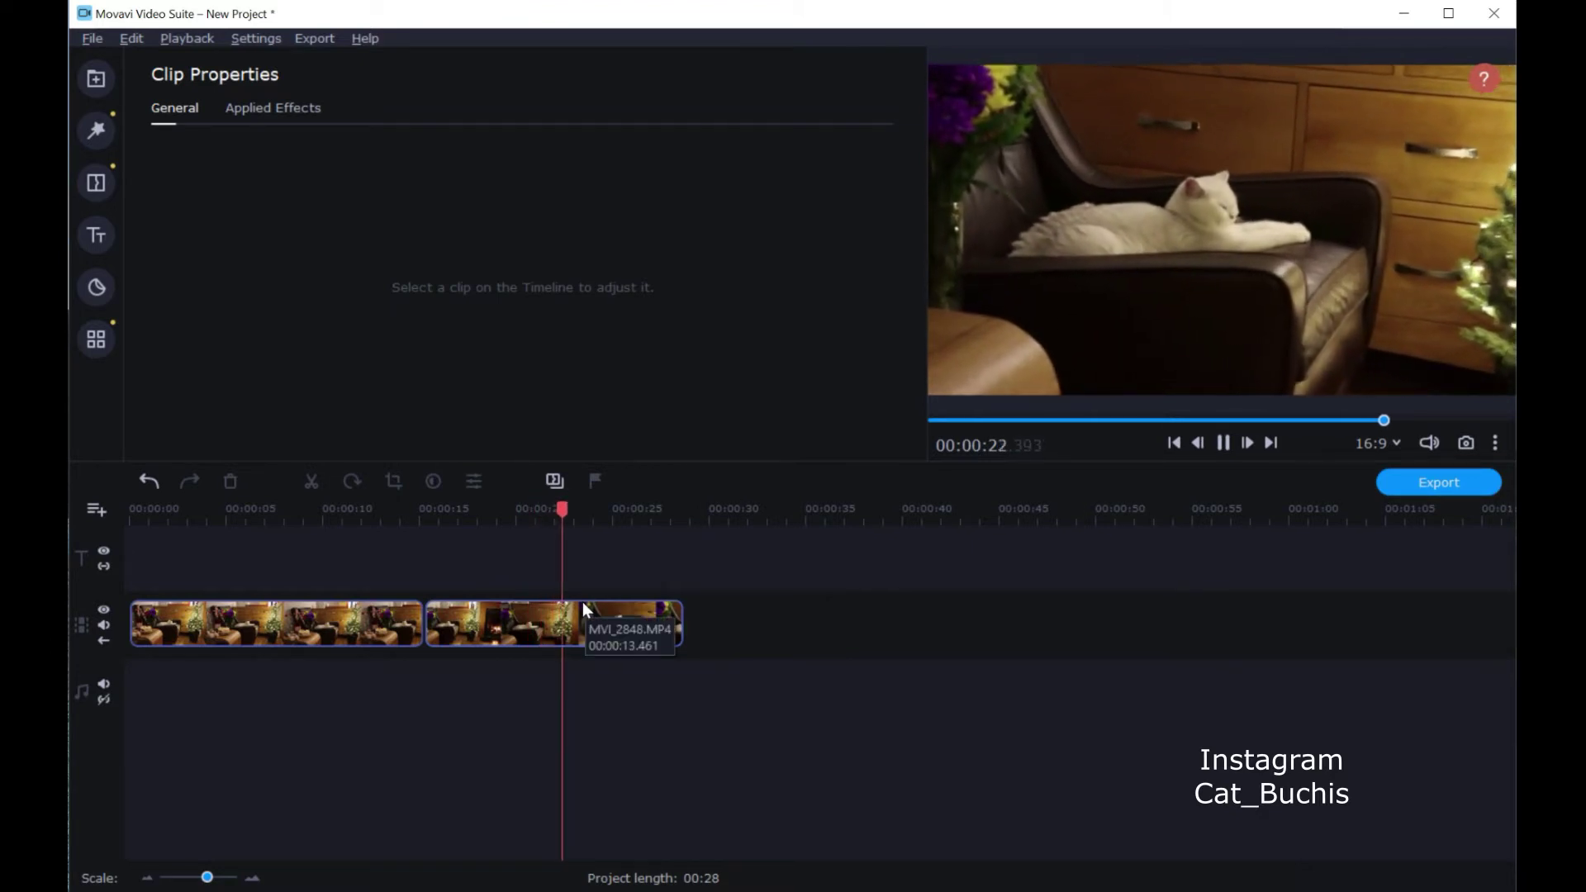
{"action": "left_click", "coordinate": [513, 623]}
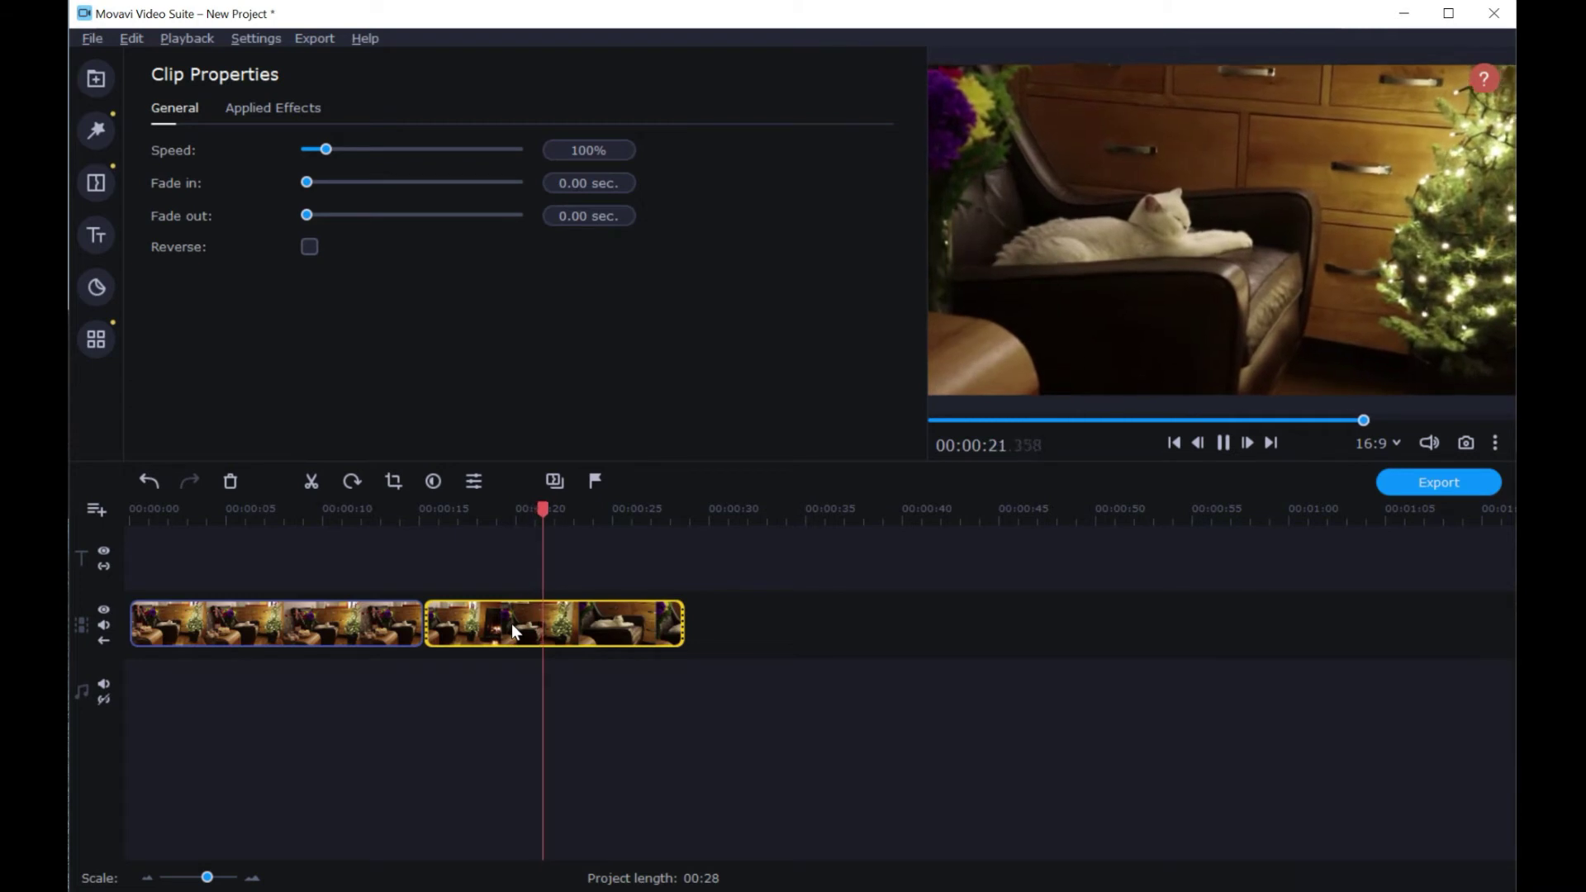
{"action": "key", "text": "space"}
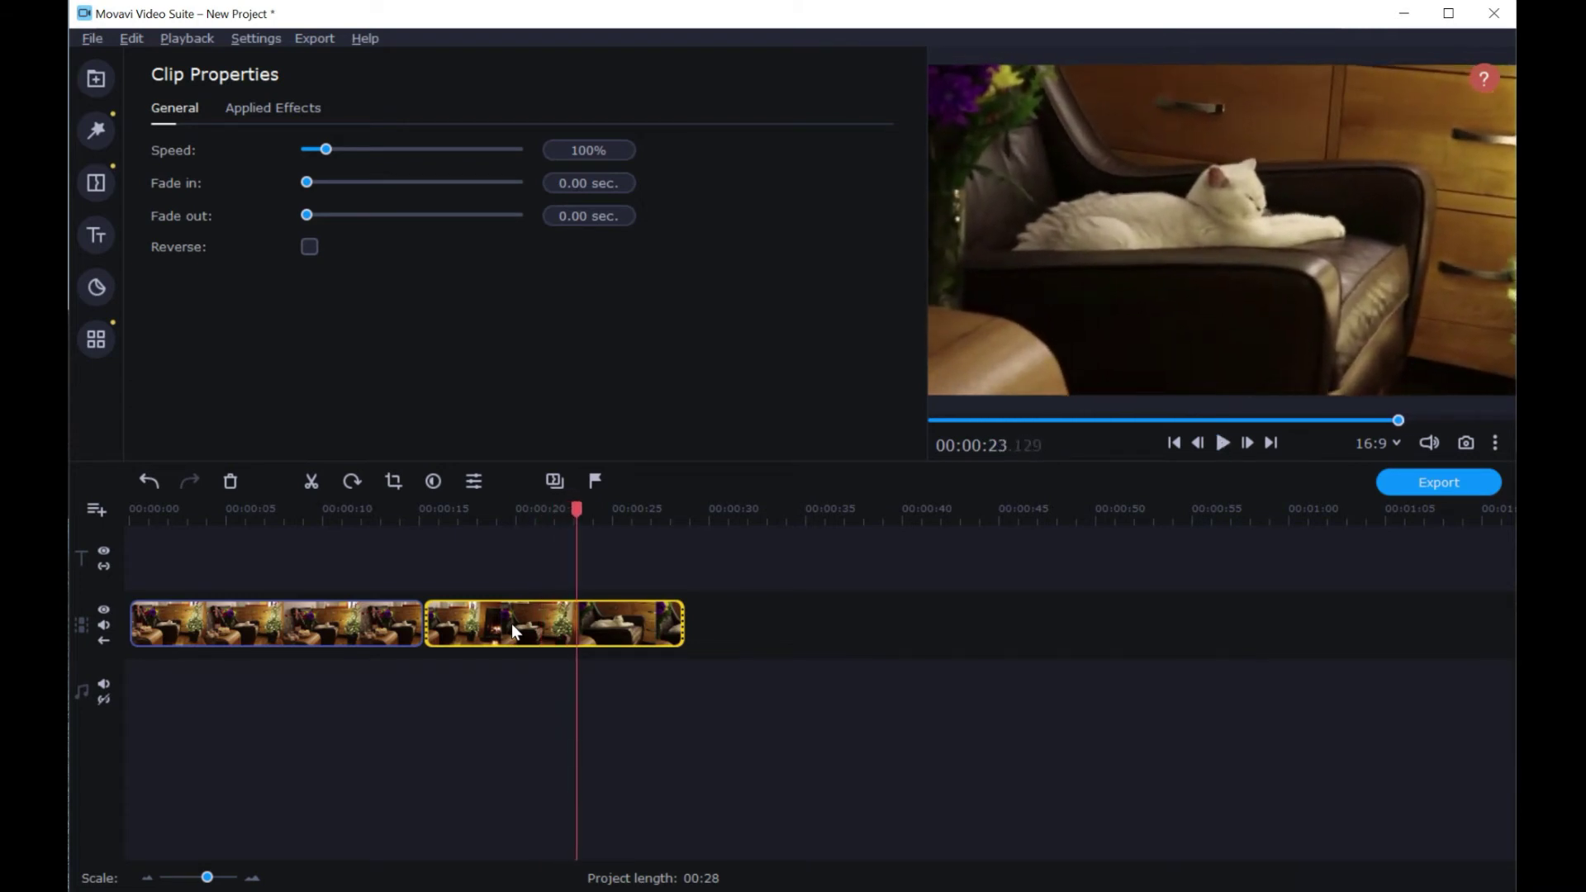
{"action": "left_click", "coordinate": [313, 484]}
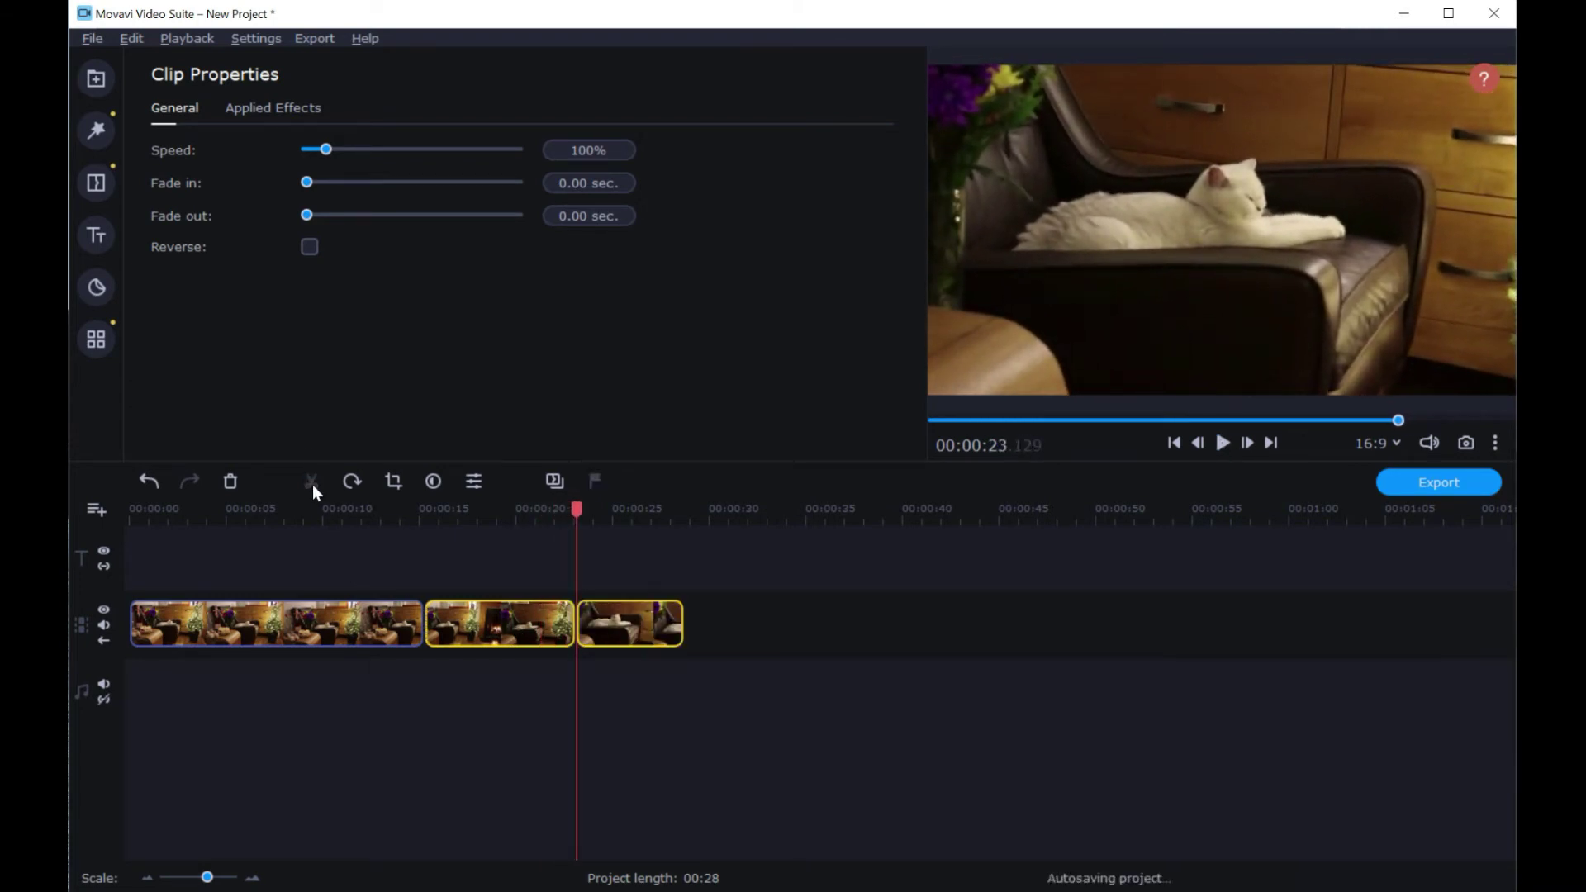
{"action": "left_click", "coordinate": [618, 610]}
{"action": "key", "text": "Delete"}
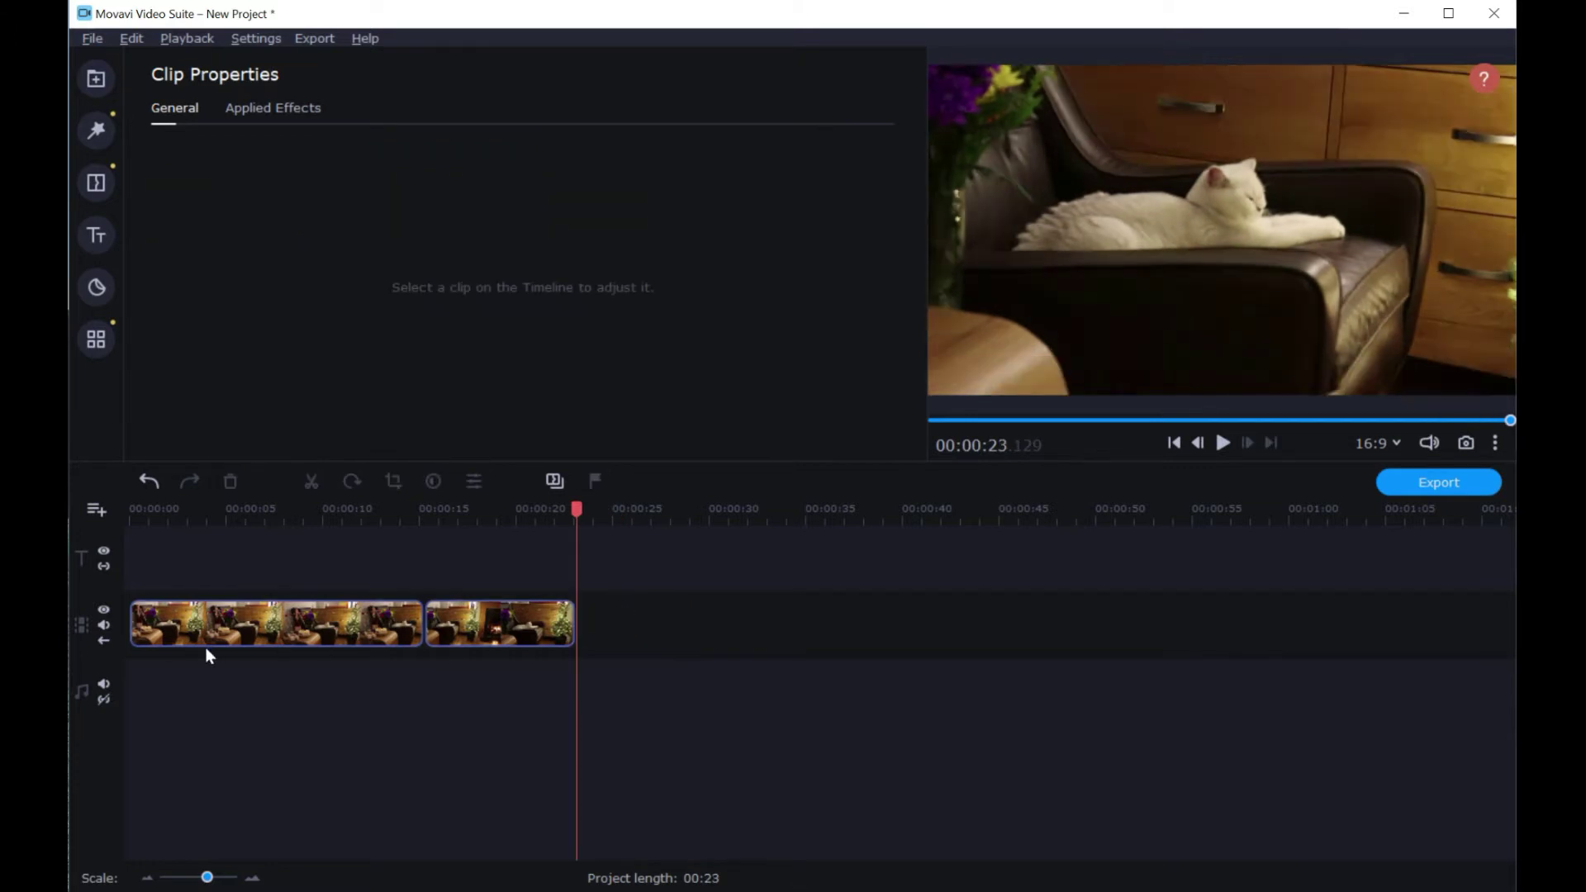
Preview the On the Island - Godmode.mp3 music track from the media bin
{"action": "left_click", "coordinate": [171, 625]}
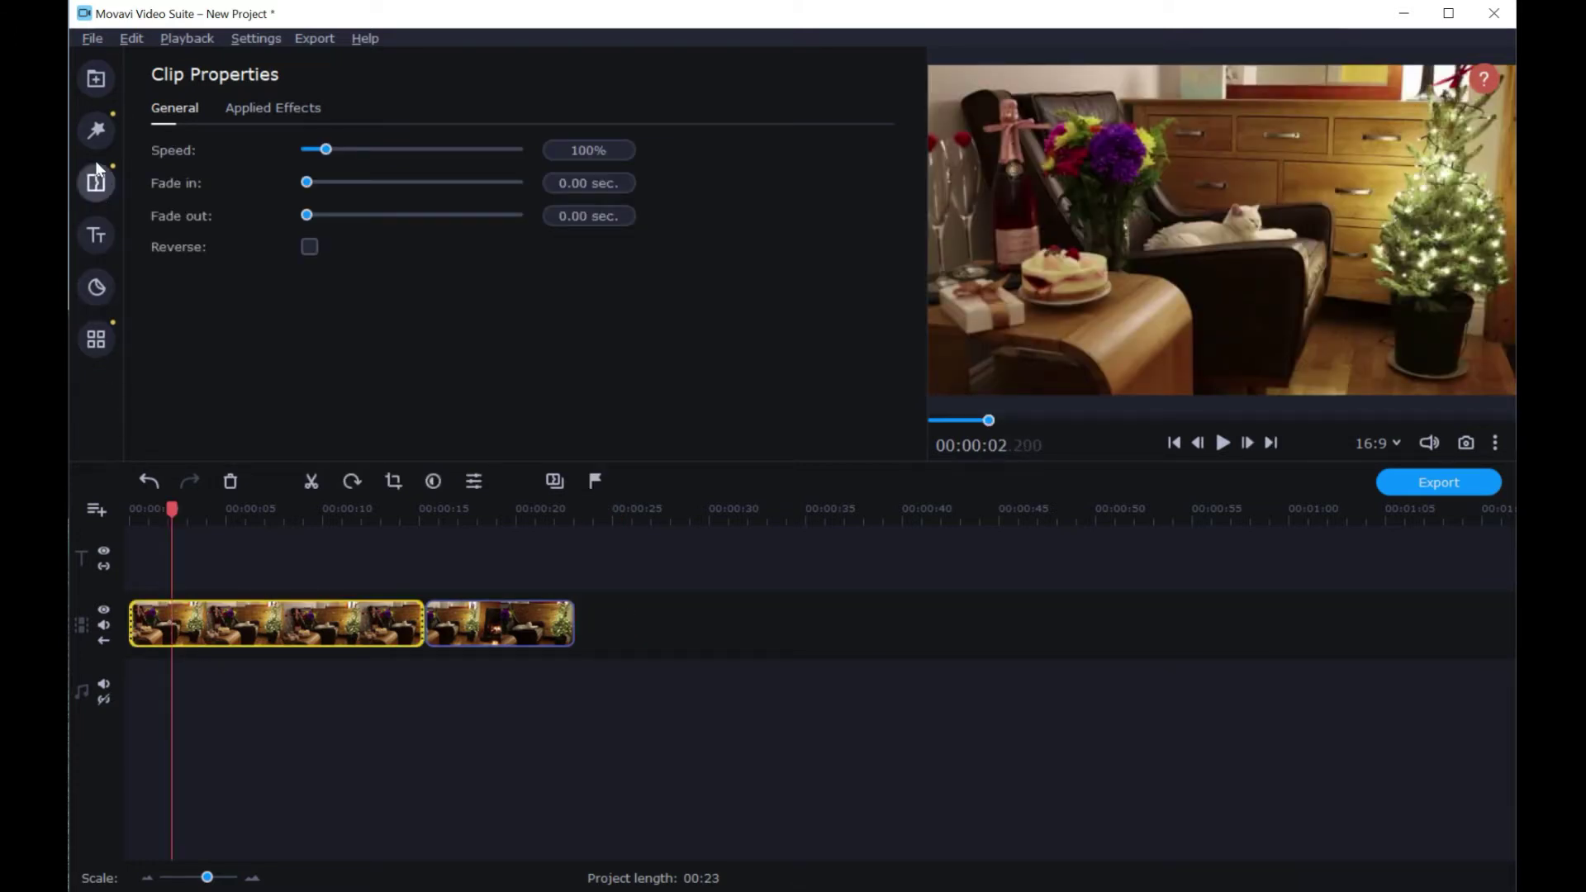
{"action": "left_click", "coordinate": [97, 128]}
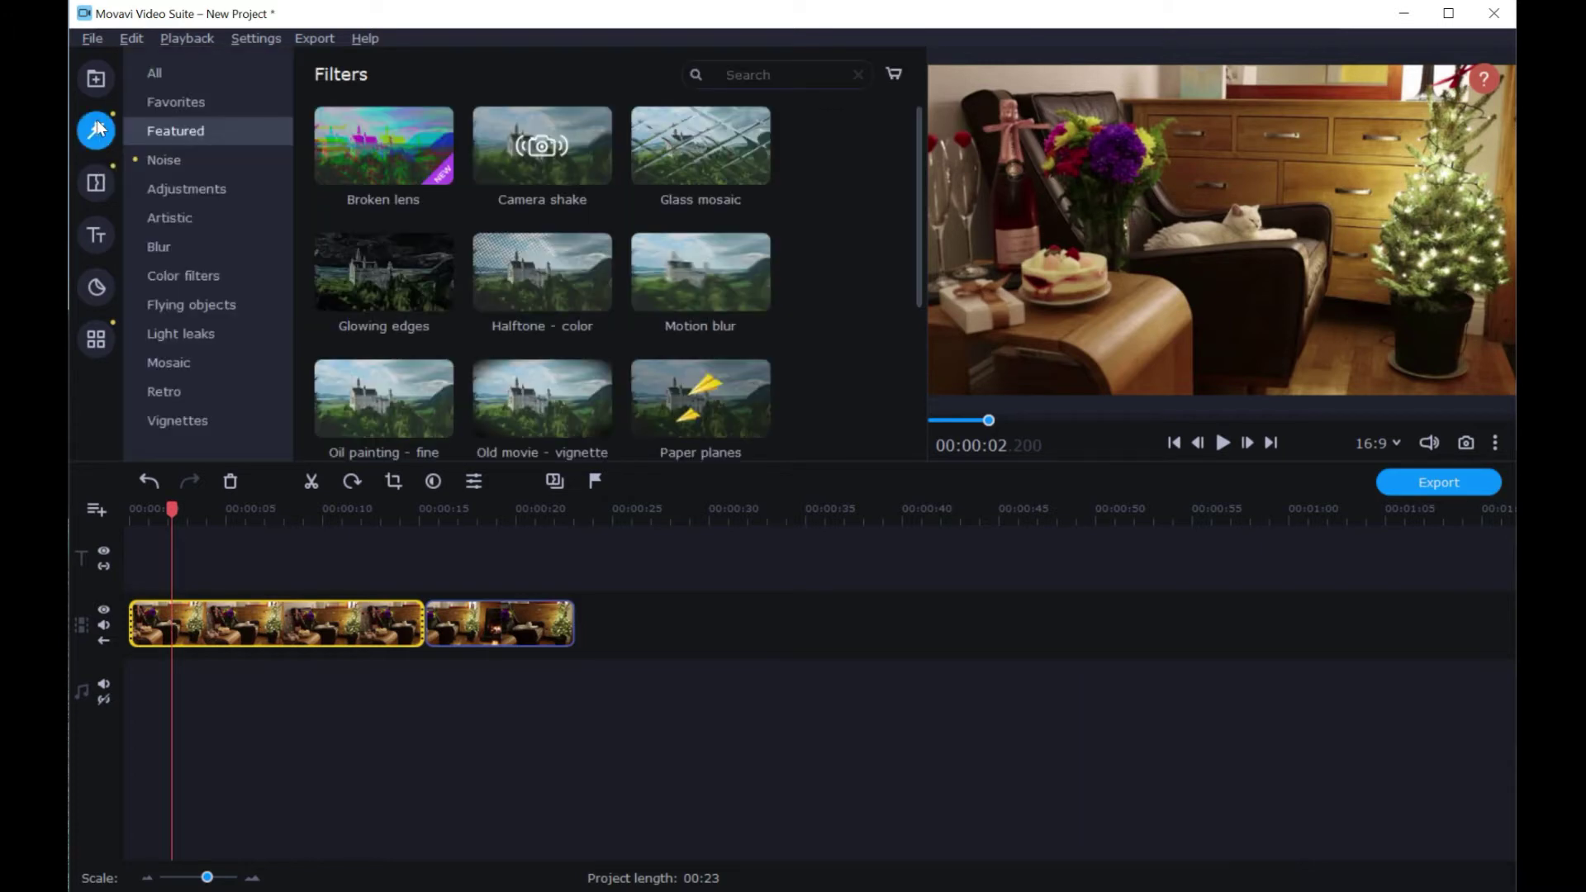
{"action": "left_click", "coordinate": [92, 82]}
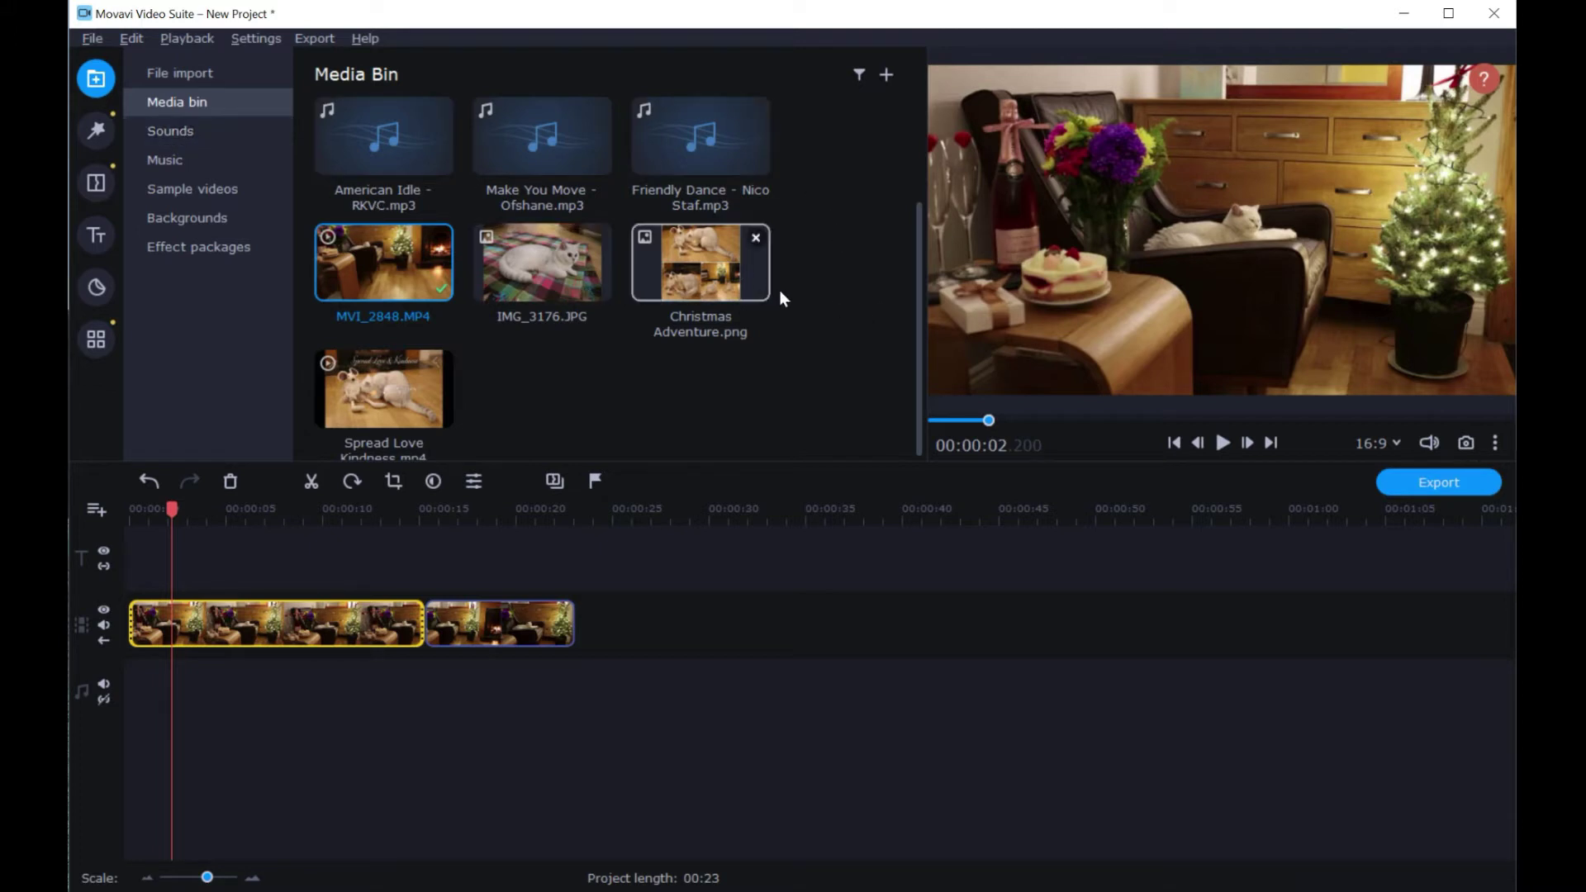
{"action": "left_click_drag", "start_coordinate": [917, 355], "coordinate": [875, 198]}
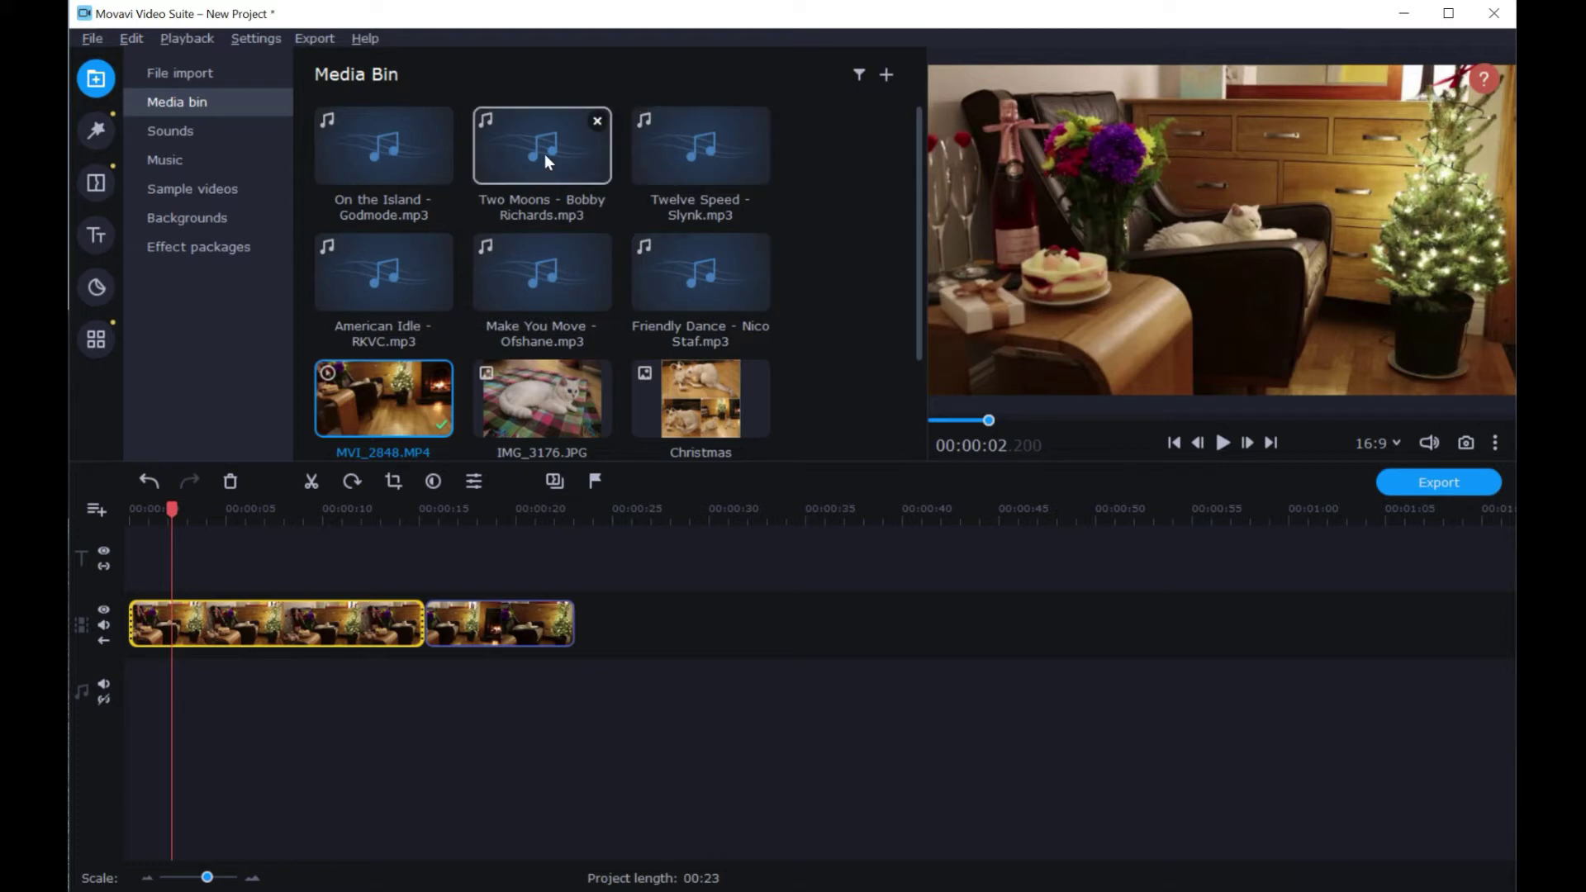
{"action": "left_click", "coordinate": [394, 151]}
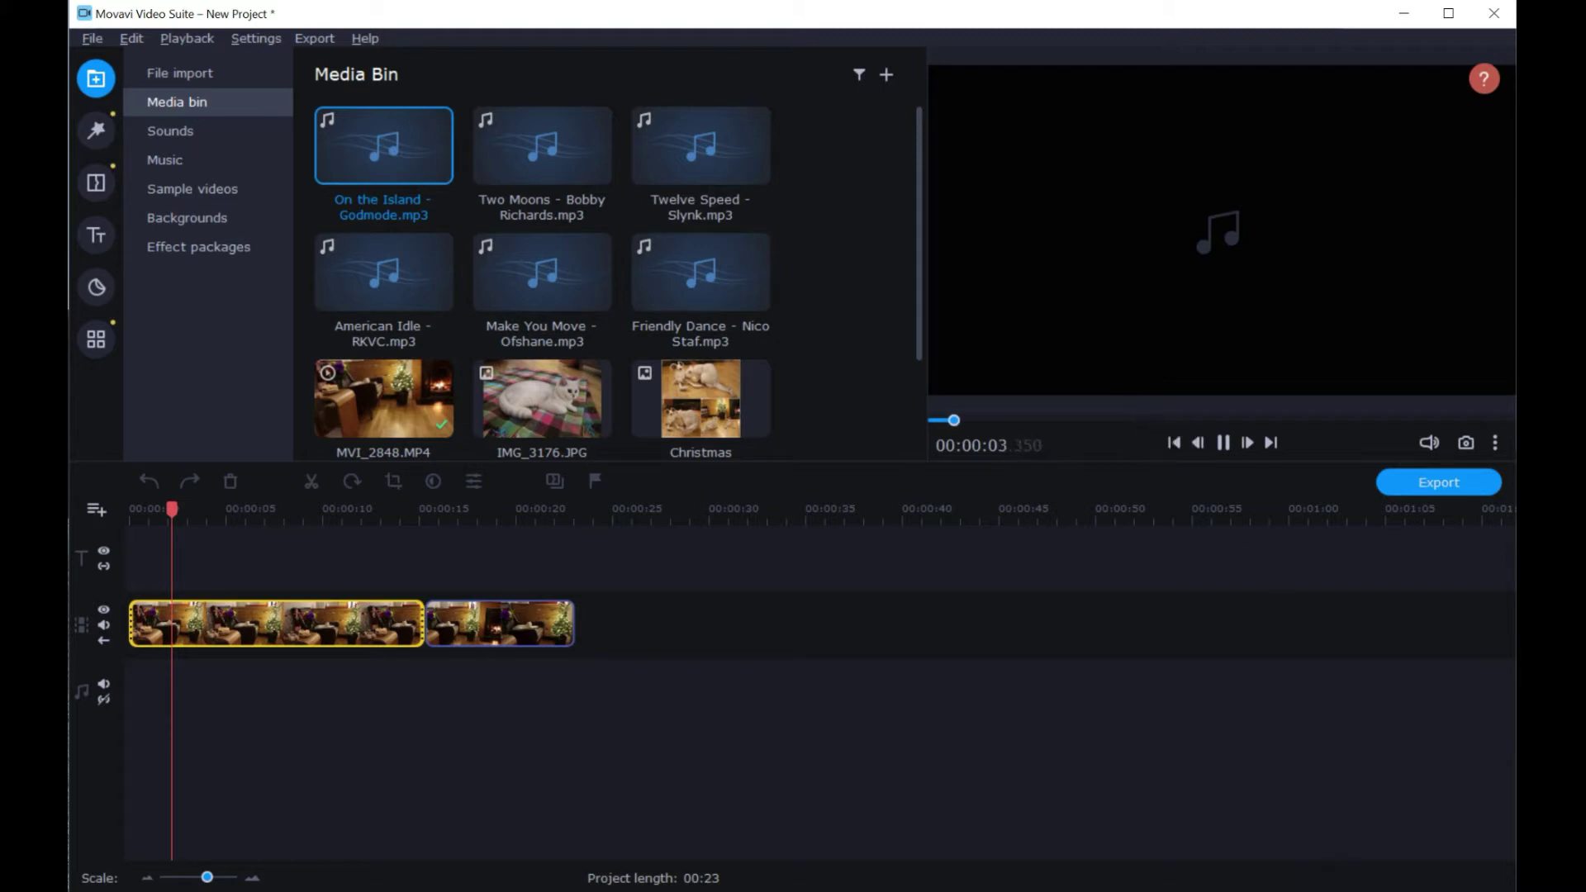
Lower the preview player's volume to near its minimum, testing the level with the On the Island - Godmode.mp3 track
{"action": "left_click", "coordinate": [1225, 445]}
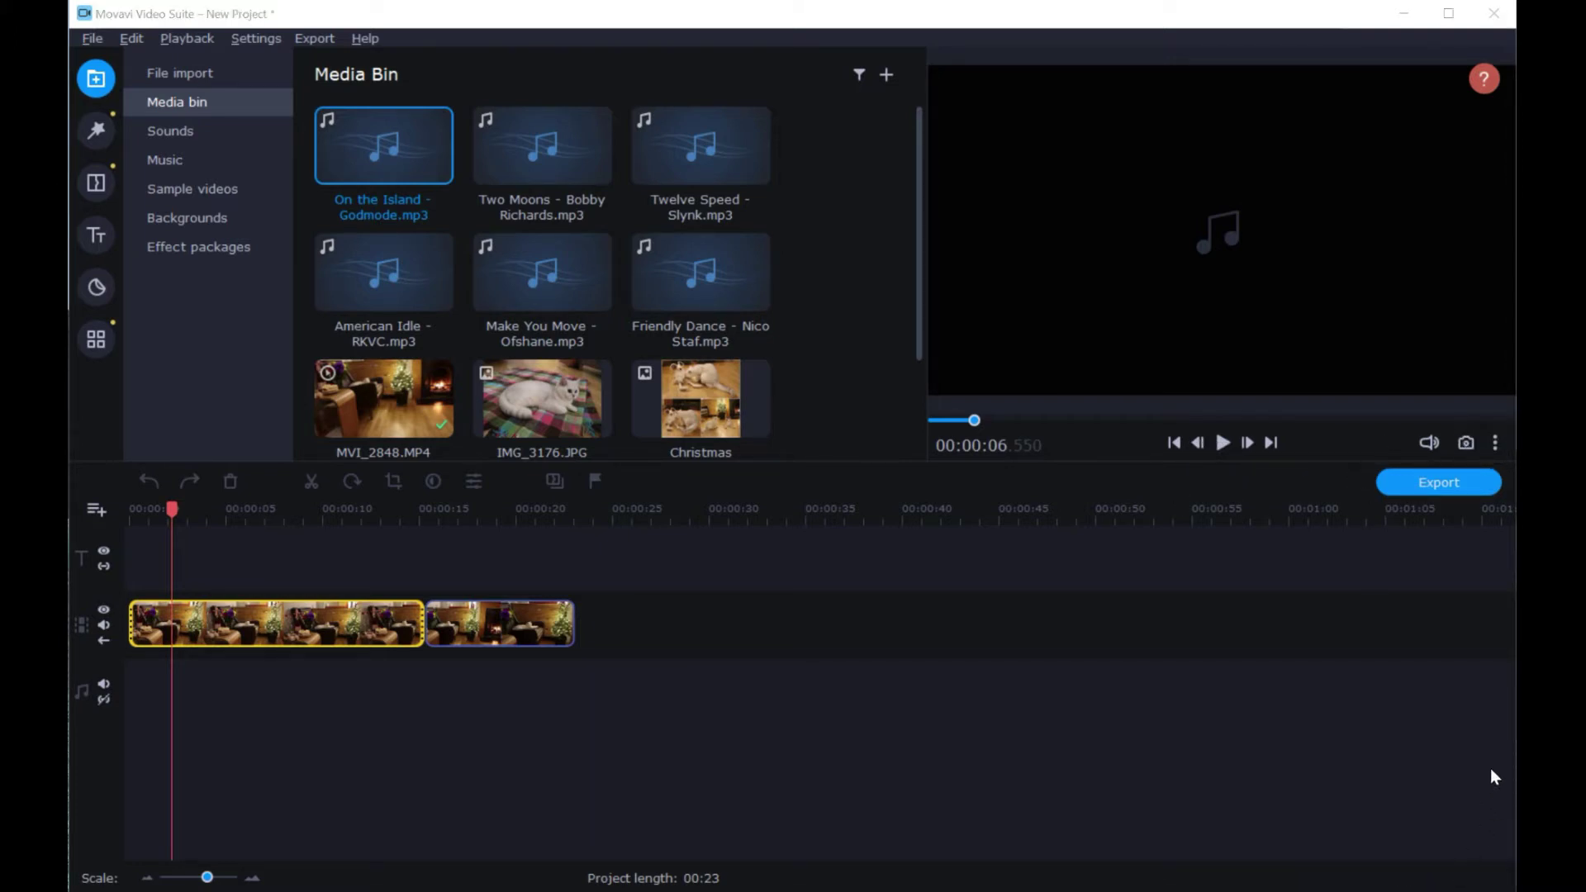
{"action": "left_click", "coordinate": [1436, 446]}
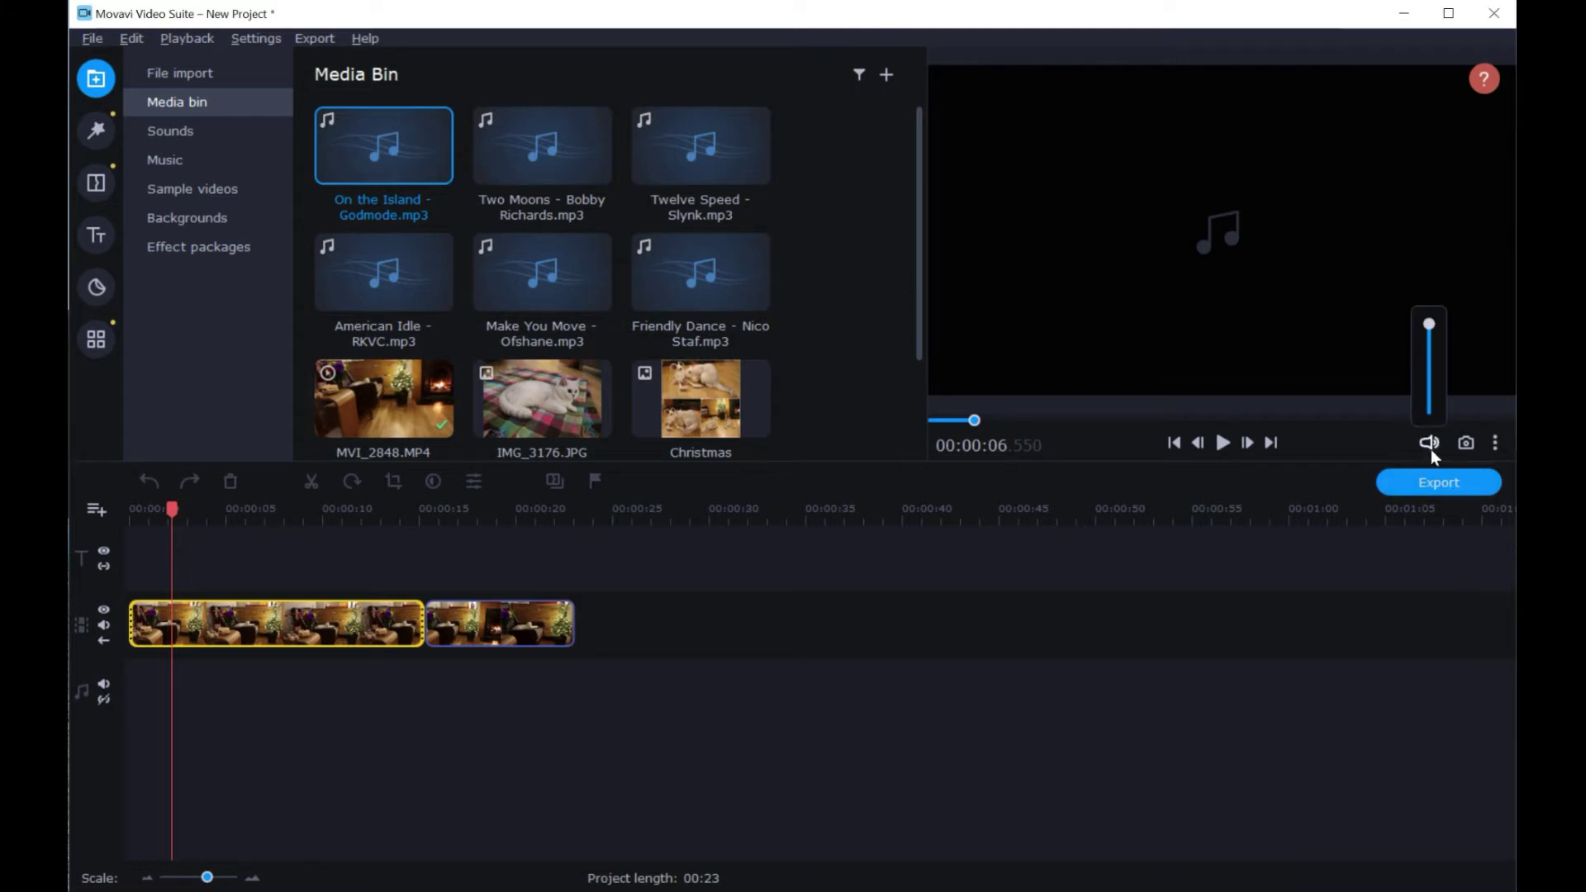
{"action": "left_click_drag", "start_coordinate": [1429, 326], "coordinate": [1432, 402]}
{"action": "left_click", "coordinate": [1223, 443]}
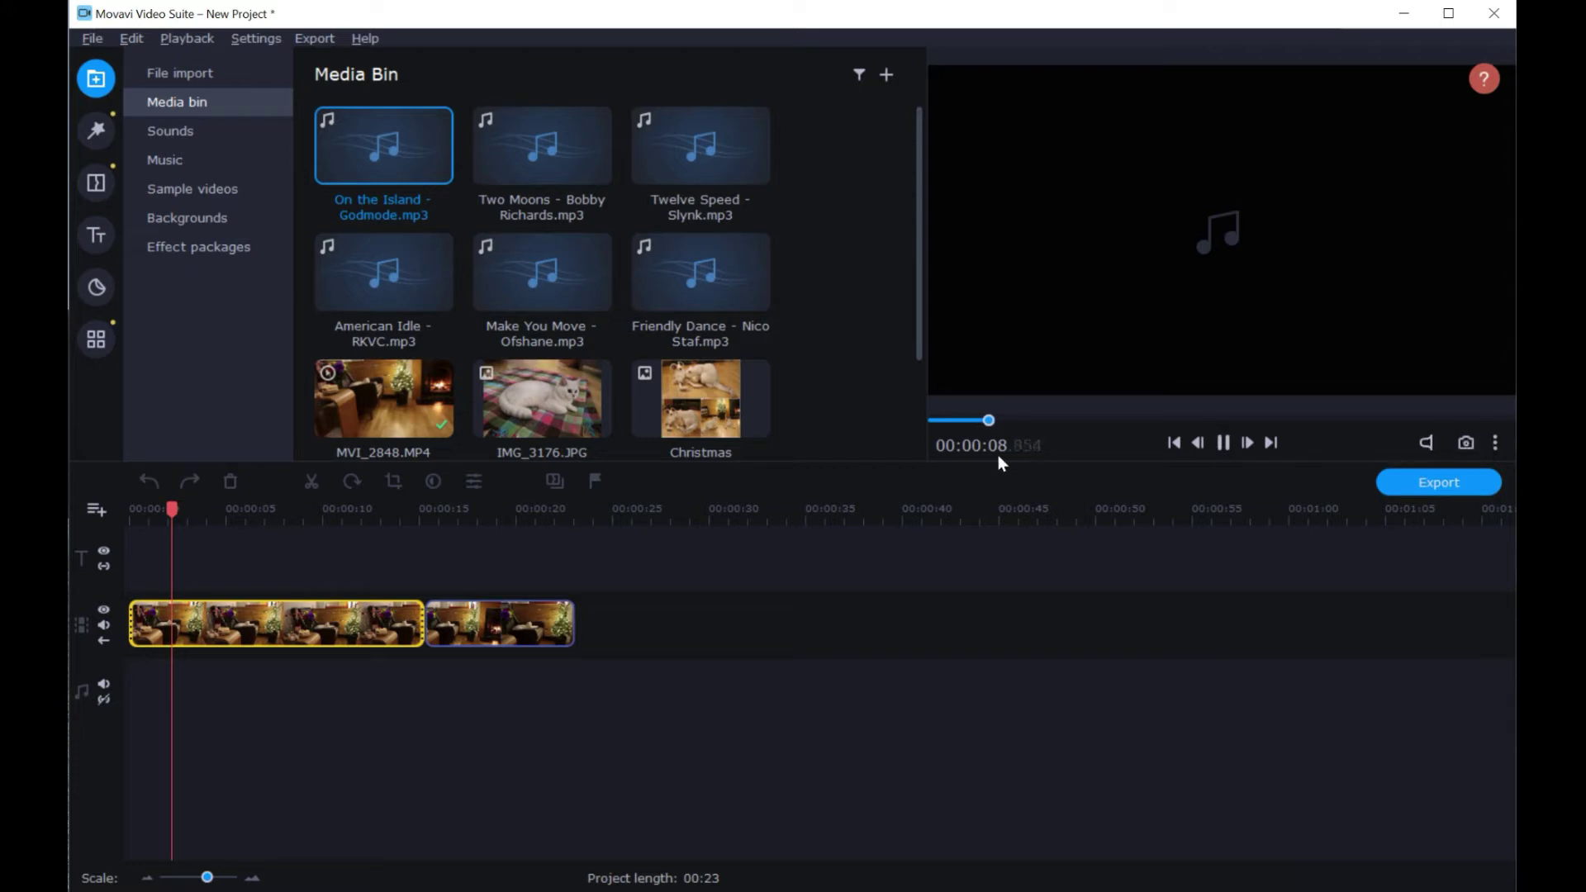
{"action": "left_click", "coordinate": [1225, 444]}
{"action": "mouse_move", "coordinate": [1426, 447]}
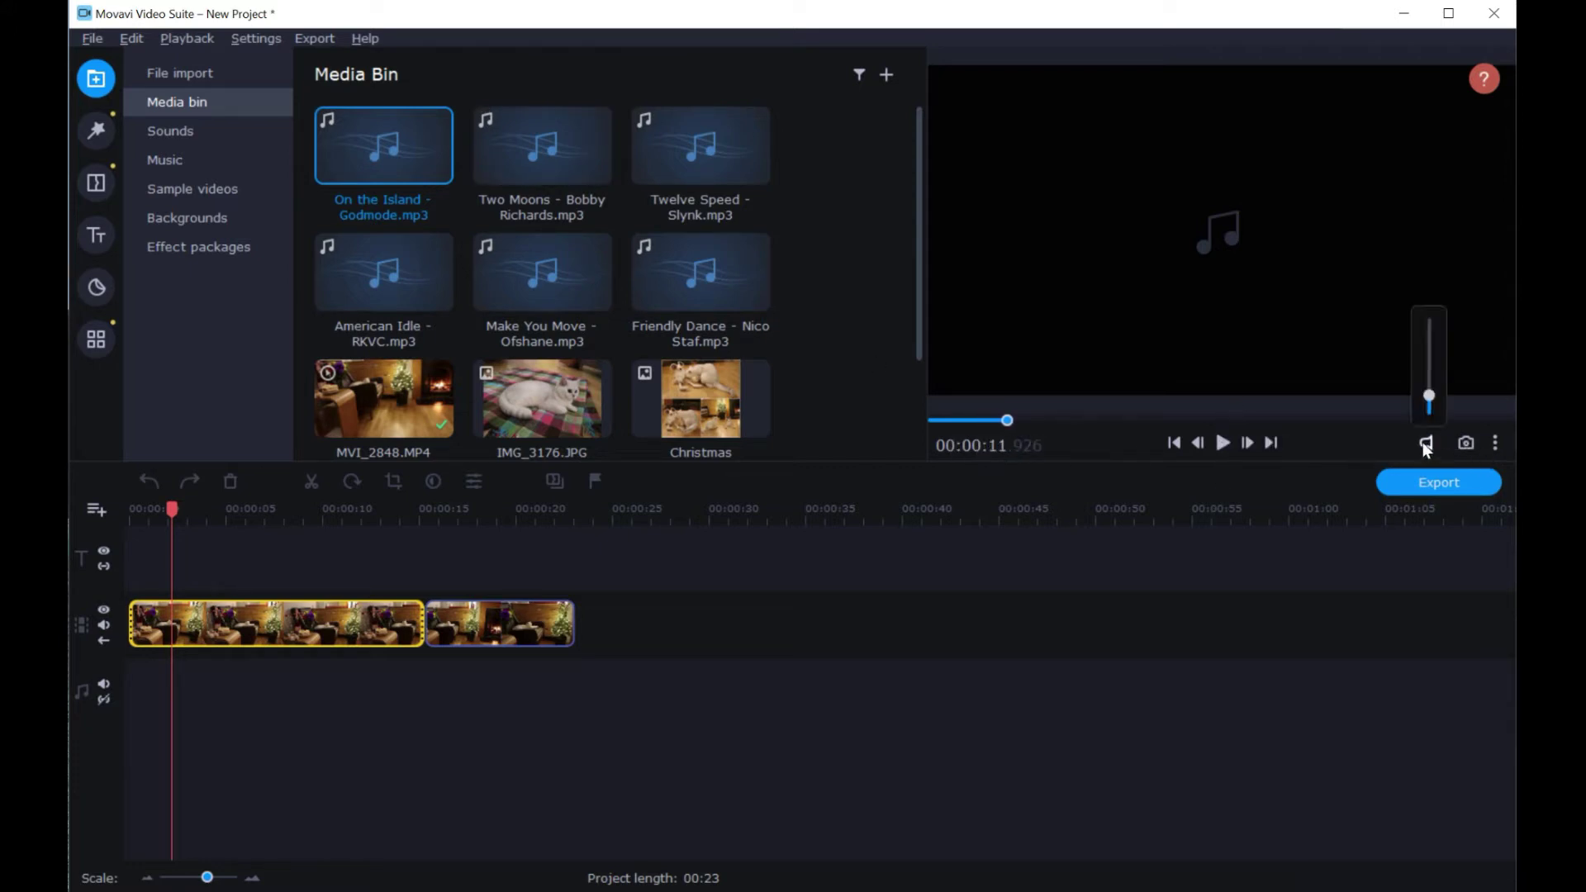
{"action": "left_click_drag", "start_coordinate": [1430, 399], "coordinate": [1430, 405]}
Preview the Two Moons - Bobby Richards.mp3 and Twelve Speed - Slynk.mp3 music tracks from the media bin
{"action": "left_click", "coordinate": [542, 145]}
{"action": "left_click", "coordinate": [1237, 445]}
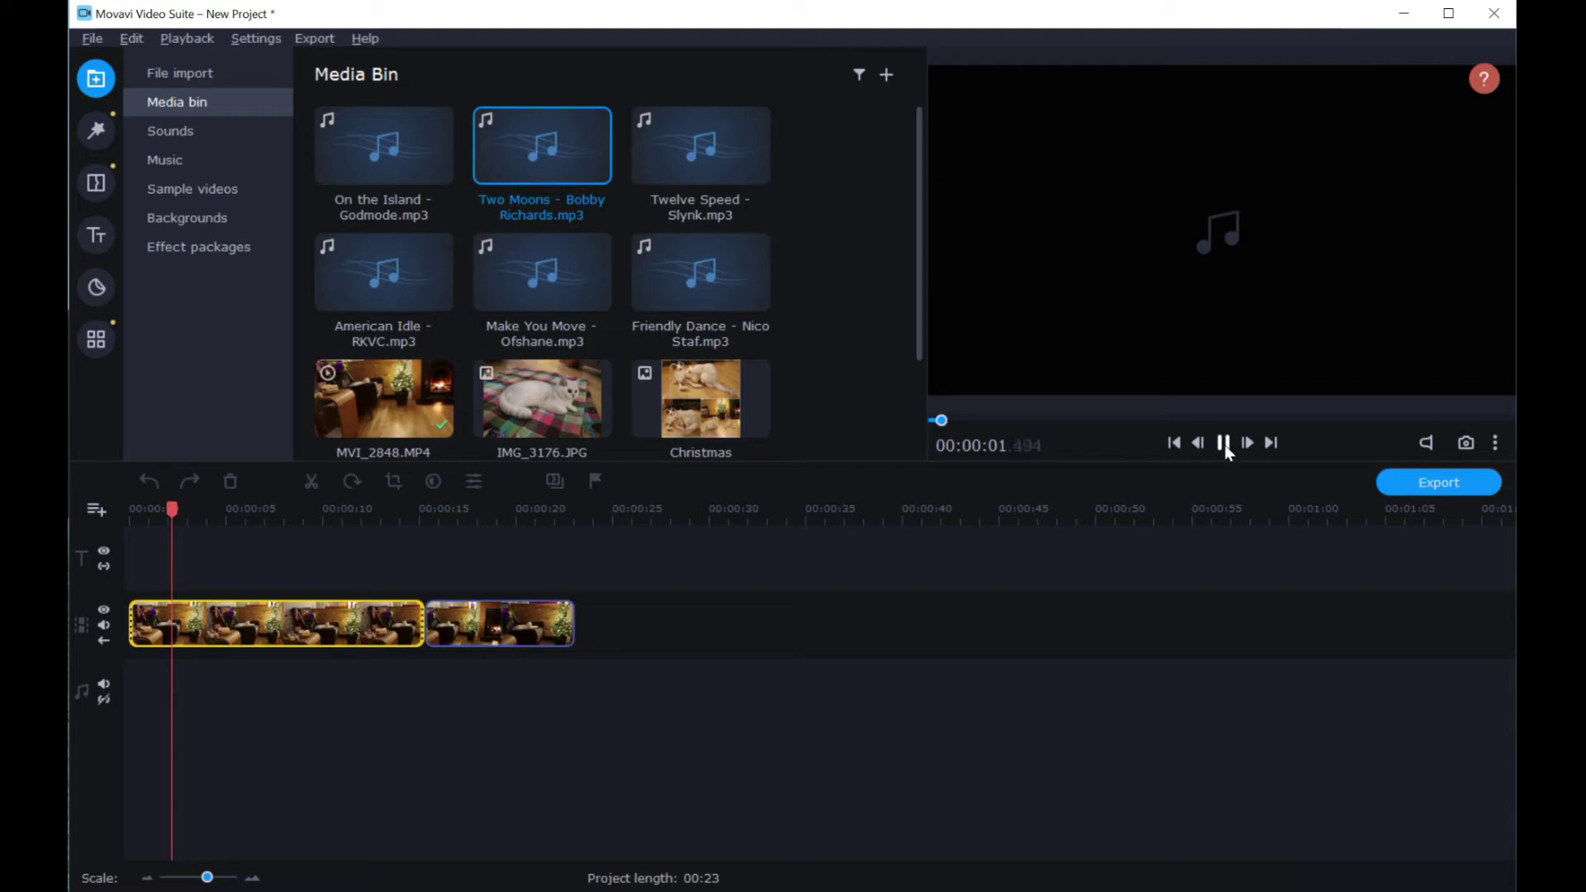
{"action": "left_click", "coordinate": [711, 126]}
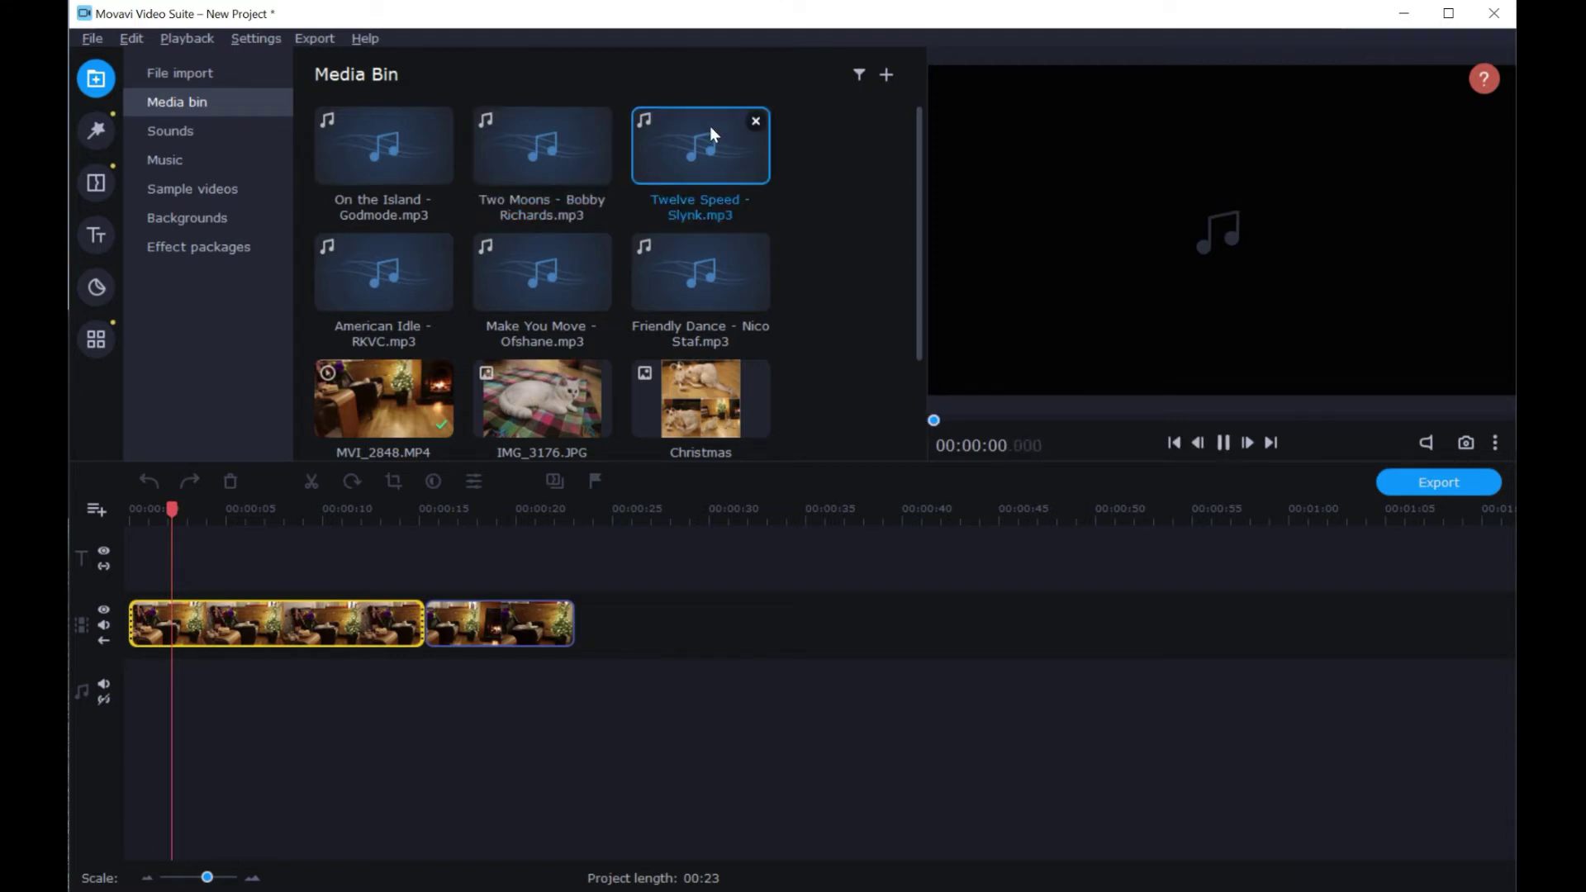
{"action": "left_click", "coordinate": [1227, 446]}
{"action": "mouse_move", "coordinate": [1432, 443]}
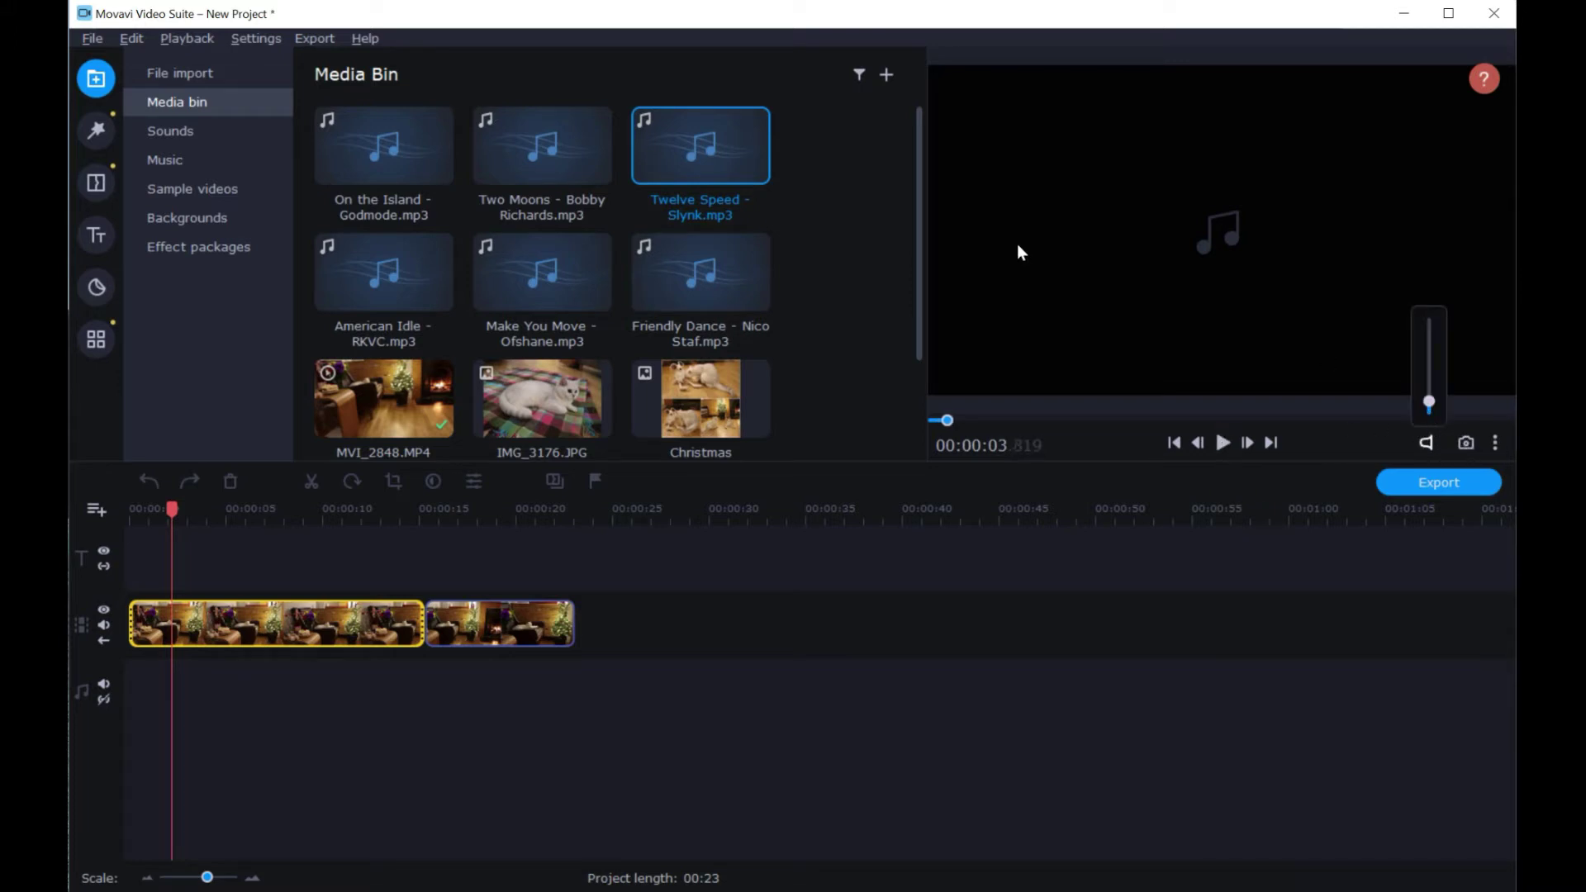
Preview Make You Move - Ofshane.mp3 and place it on the audio track at the start of the timeline
{"action": "left_click", "coordinate": [542, 273]}
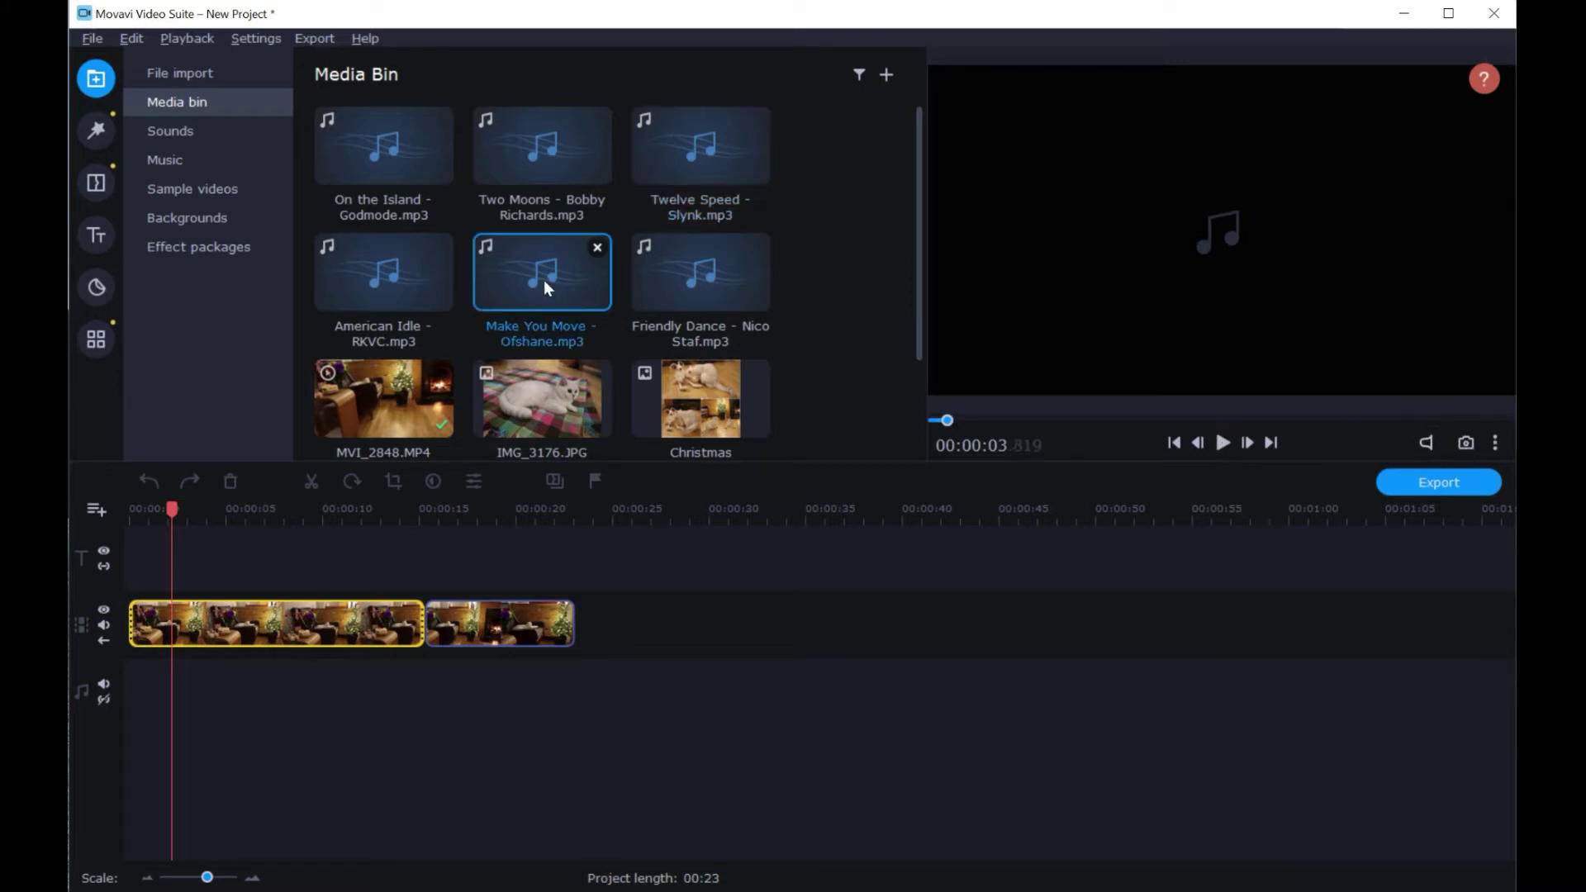
{"action": "left_click", "coordinate": [1224, 444]}
{"action": "left_click", "coordinate": [1226, 444]}
{"action": "left_click_drag", "start_coordinate": [534, 266], "coordinate": [127, 663]}
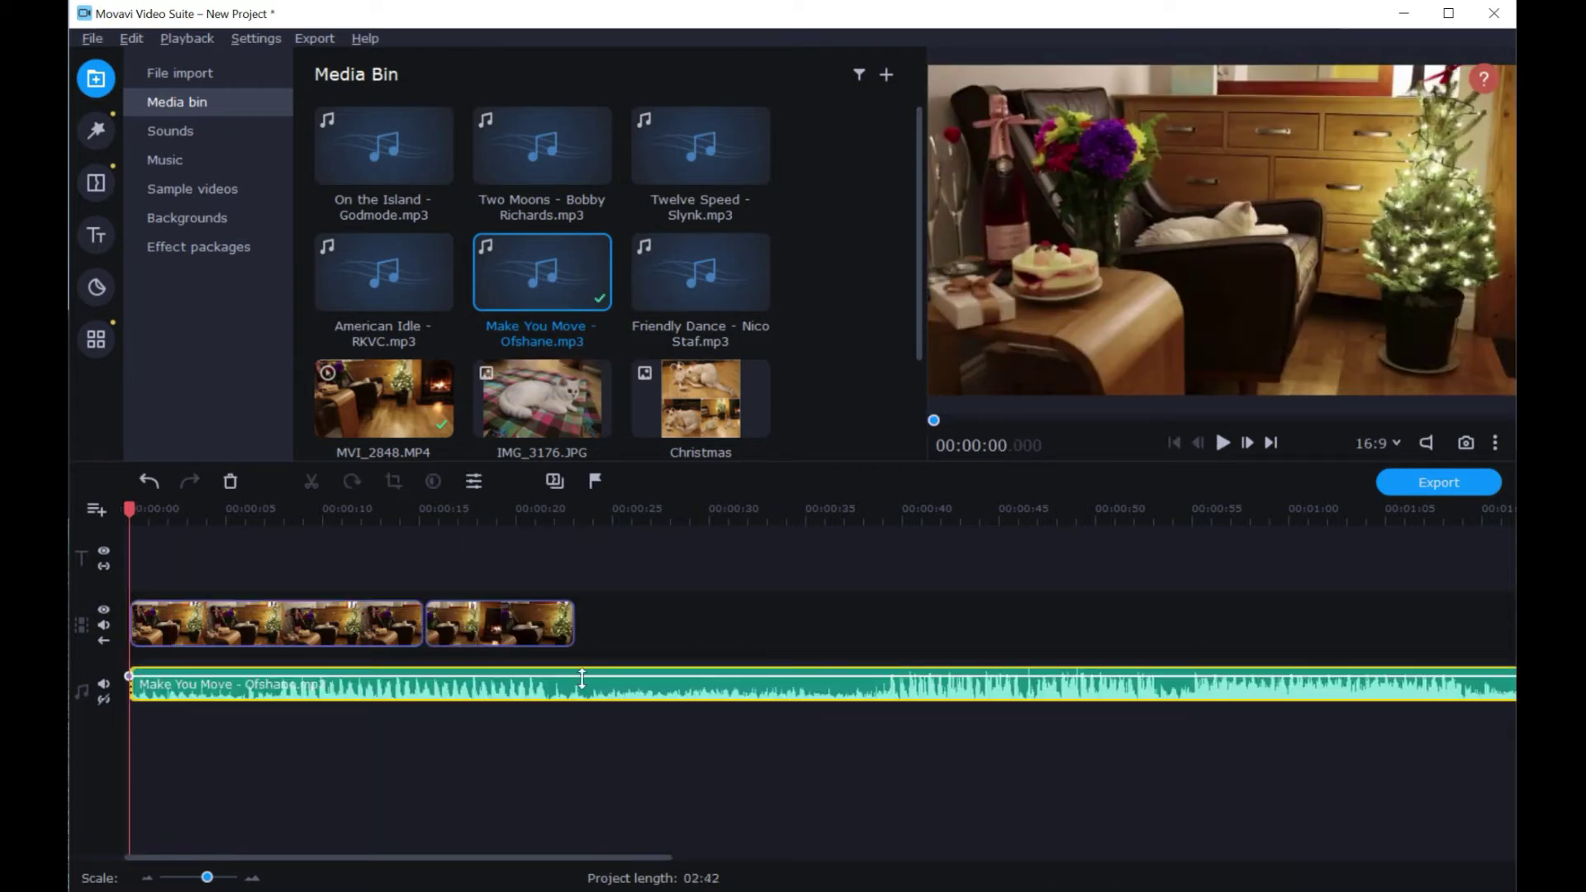
Split the music clip past the end of the video at about 41.65 seconds and delete the part after the cut
{"action": "left_click", "coordinate": [452, 694]}
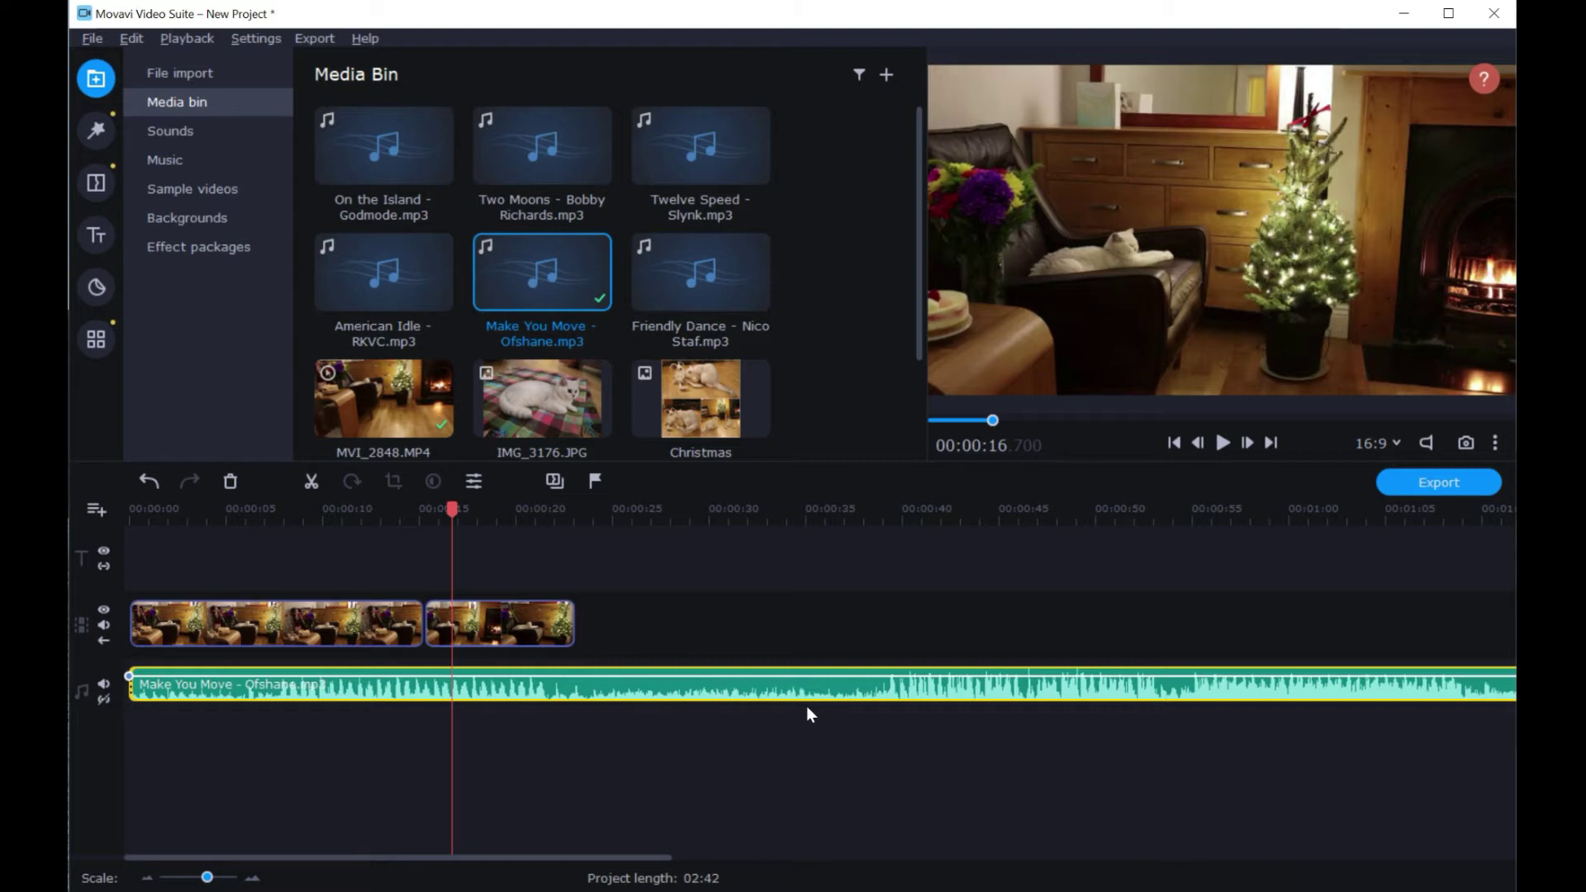
{"action": "left_click", "coordinate": [567, 691]}
{"action": "left_click_drag", "start_coordinate": [566, 517], "coordinate": [572, 521]}
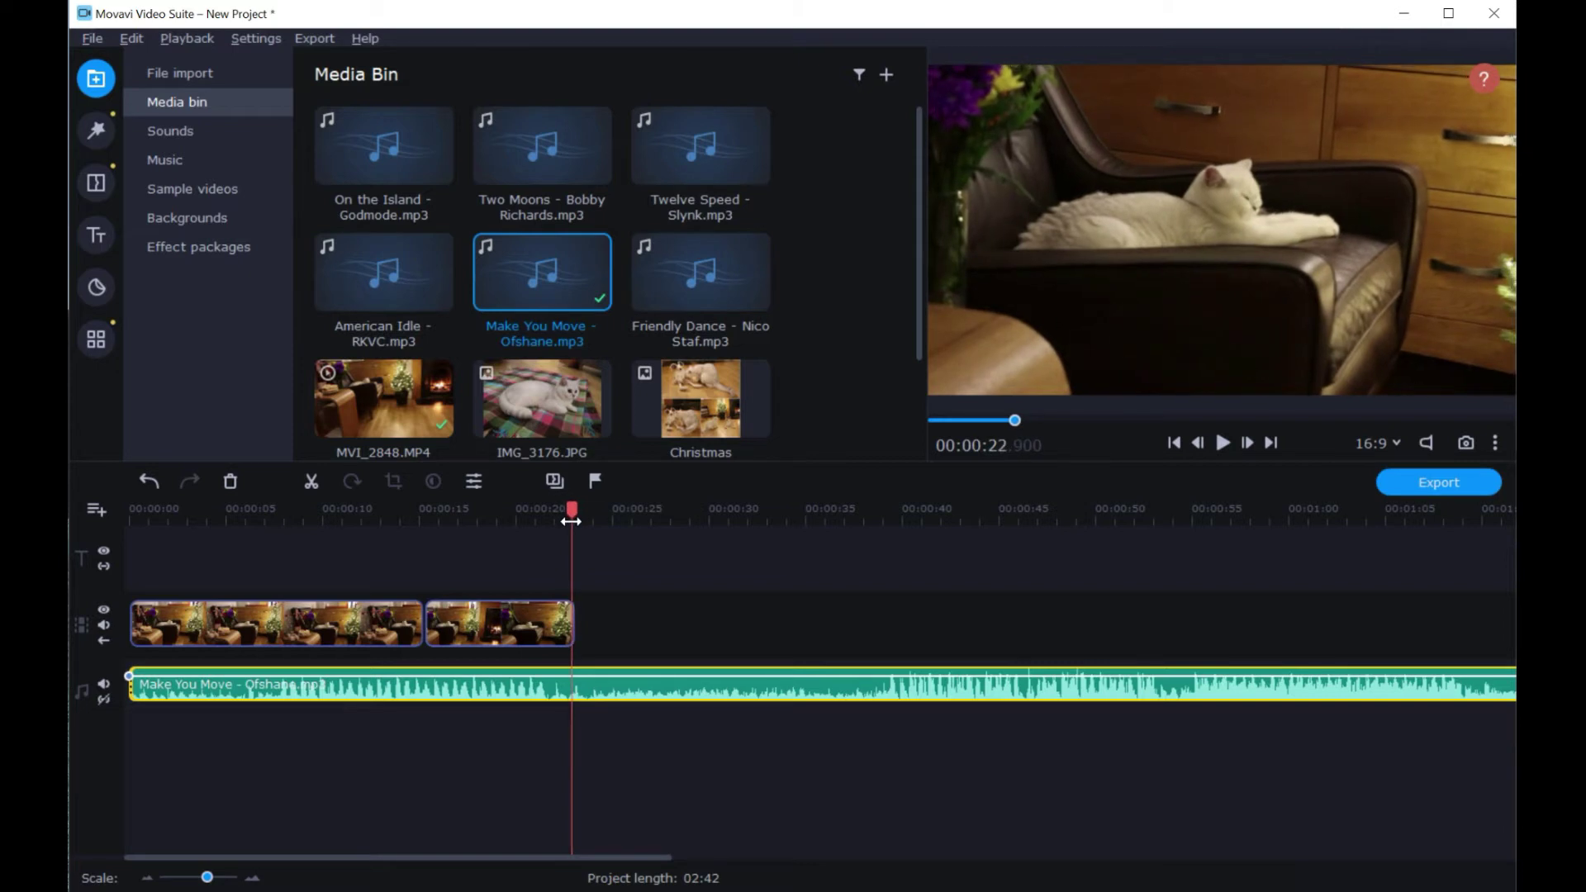
{"action": "left_click_drag", "start_coordinate": [787, 533], "coordinate": [935, 559]}
{"action": "left_click", "coordinate": [325, 477]}
{"action": "left_click", "coordinate": [1021, 699]}
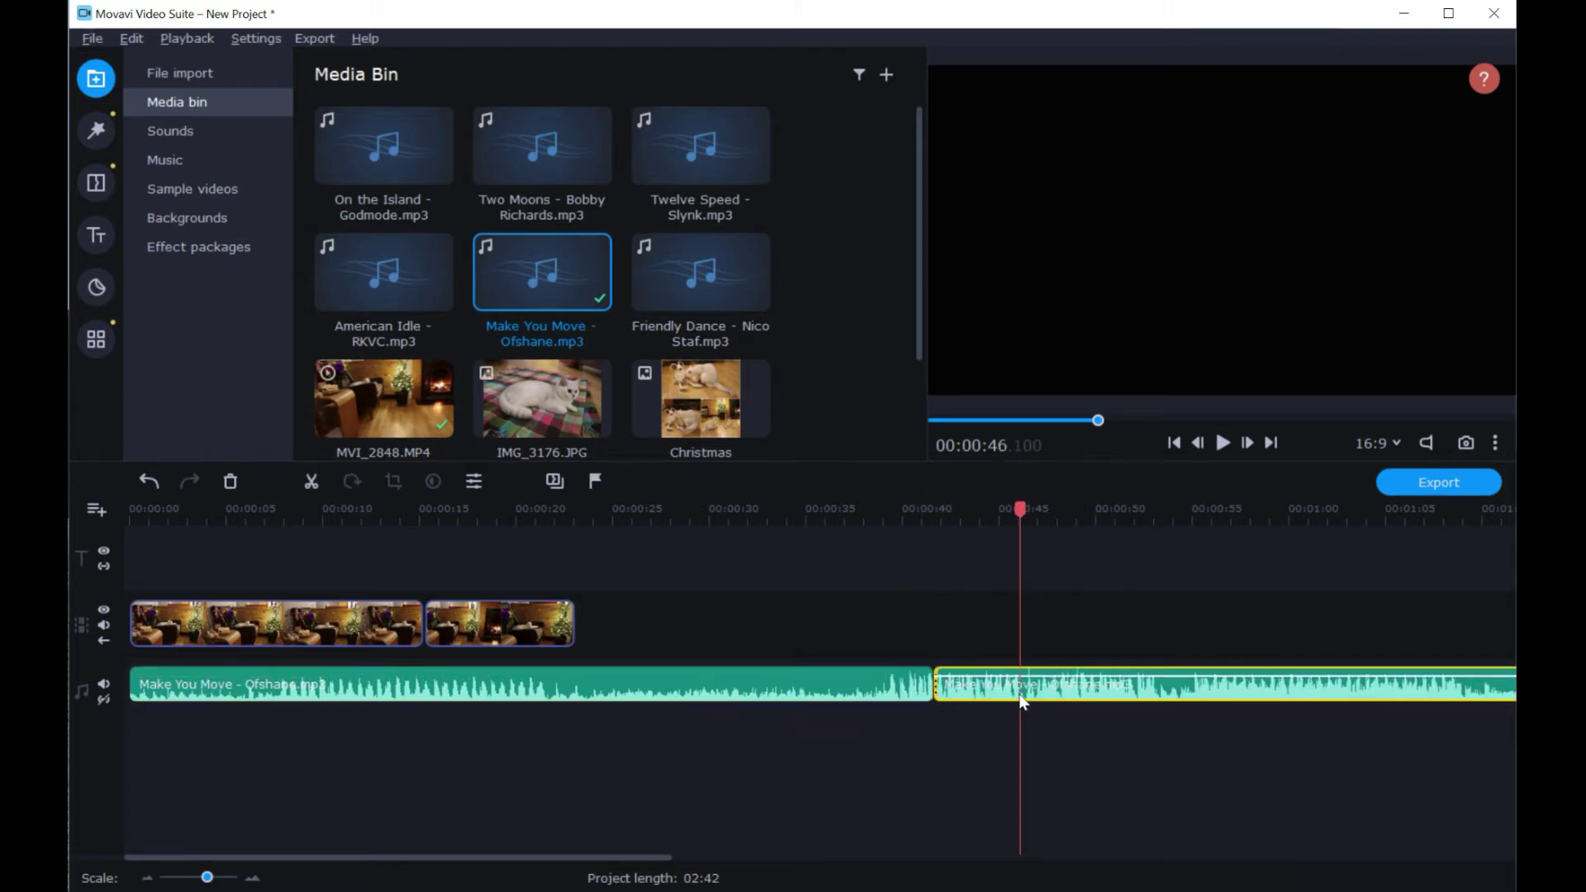
{"action": "key", "text": "Delete"}
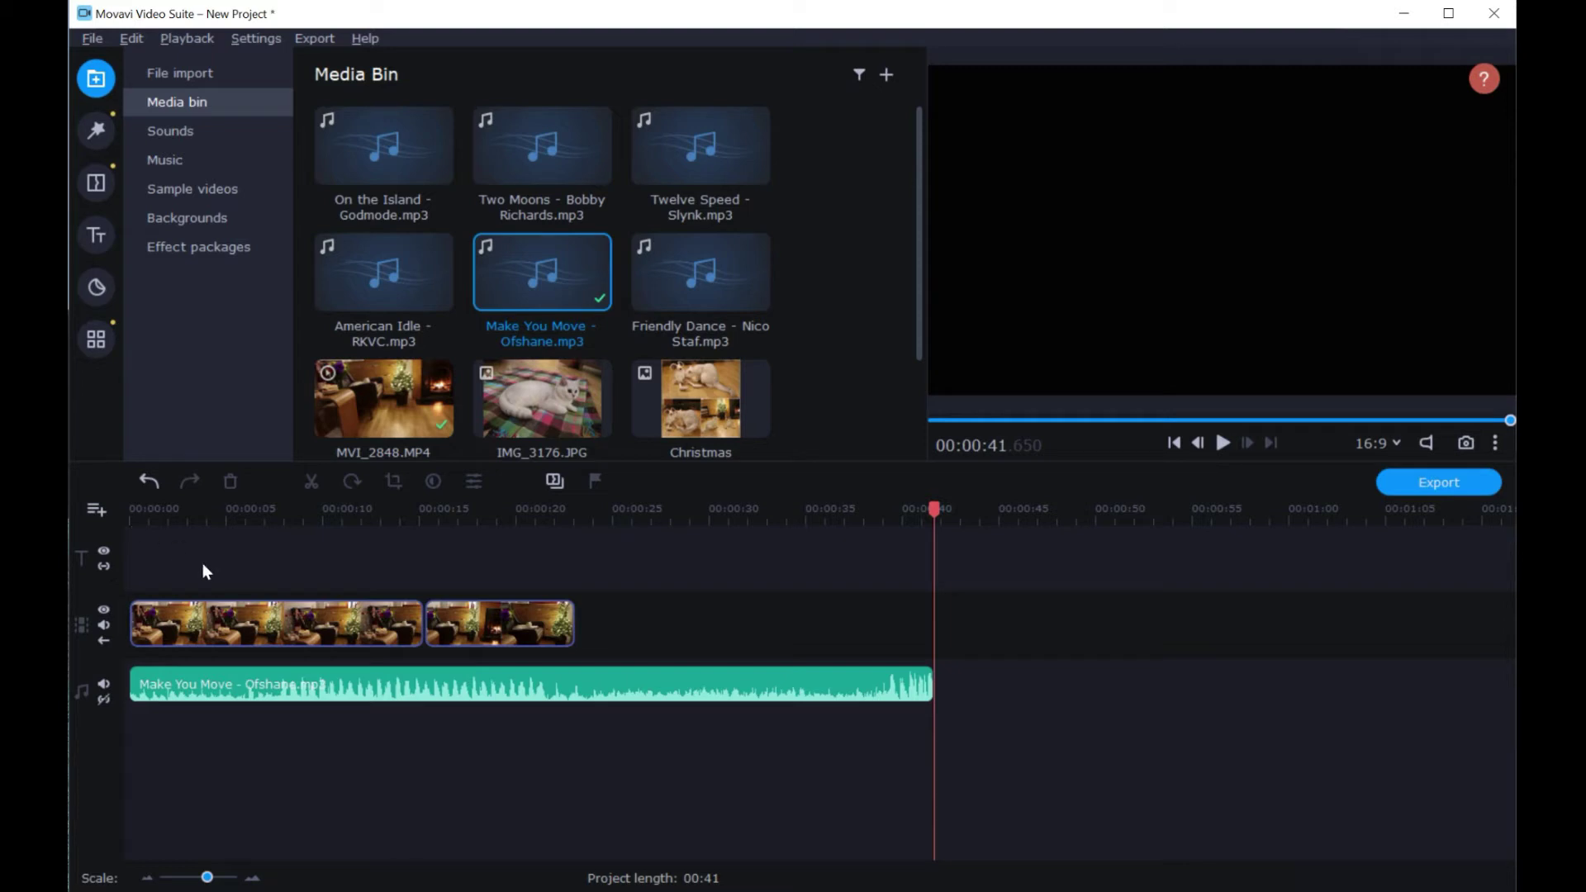
Open the remaining music clip's properties and lower its volume to 28%
{"action": "left_click", "coordinate": [259, 684]}
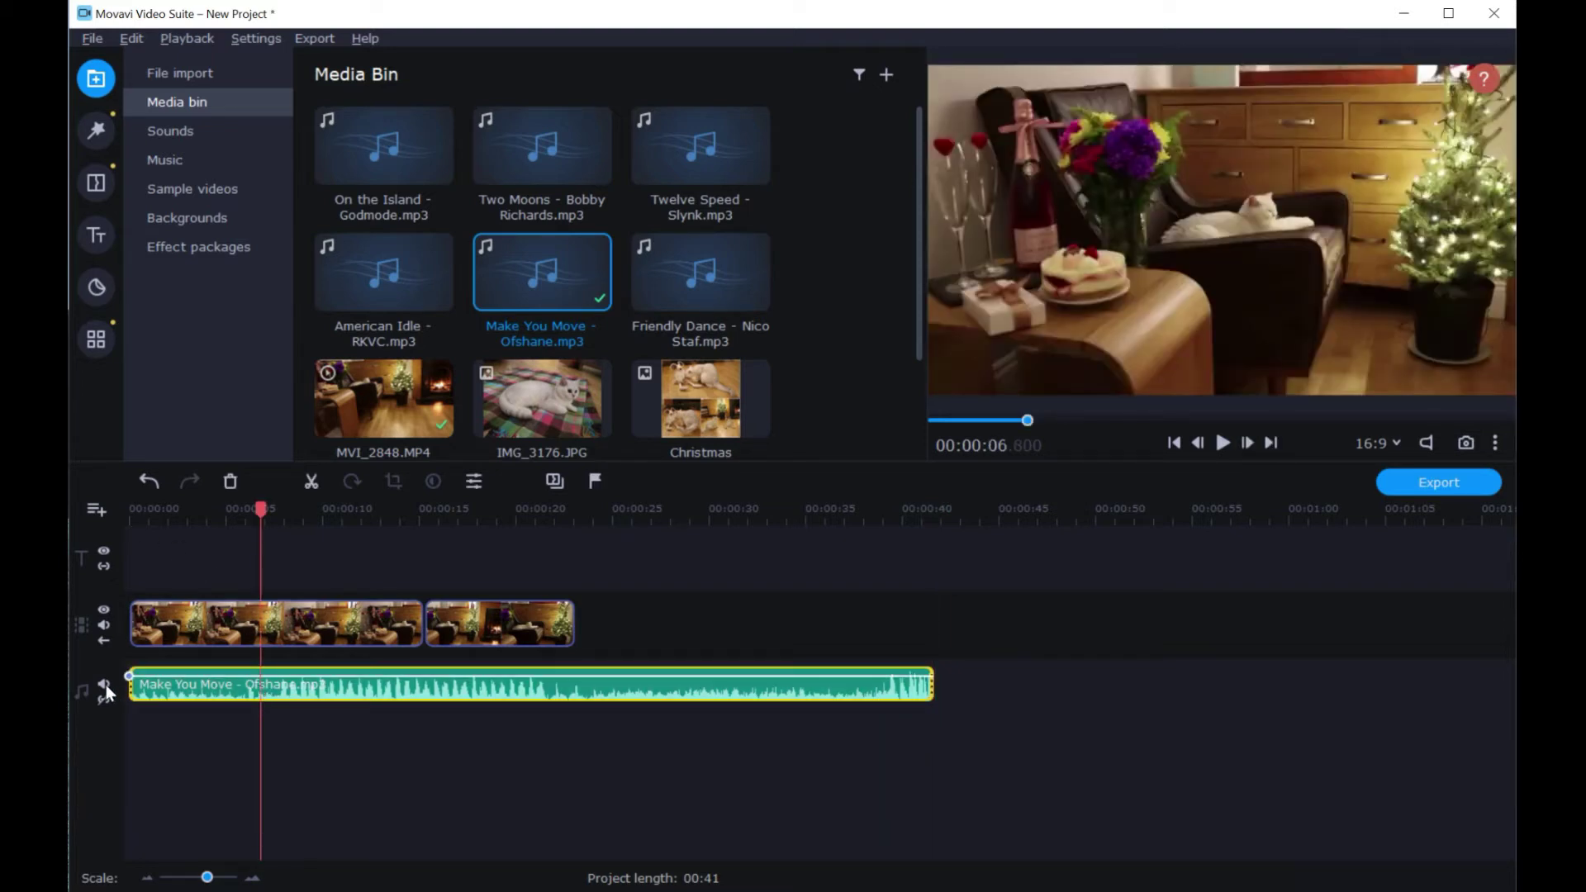
{"action": "mouse_move", "coordinate": [85, 693]}
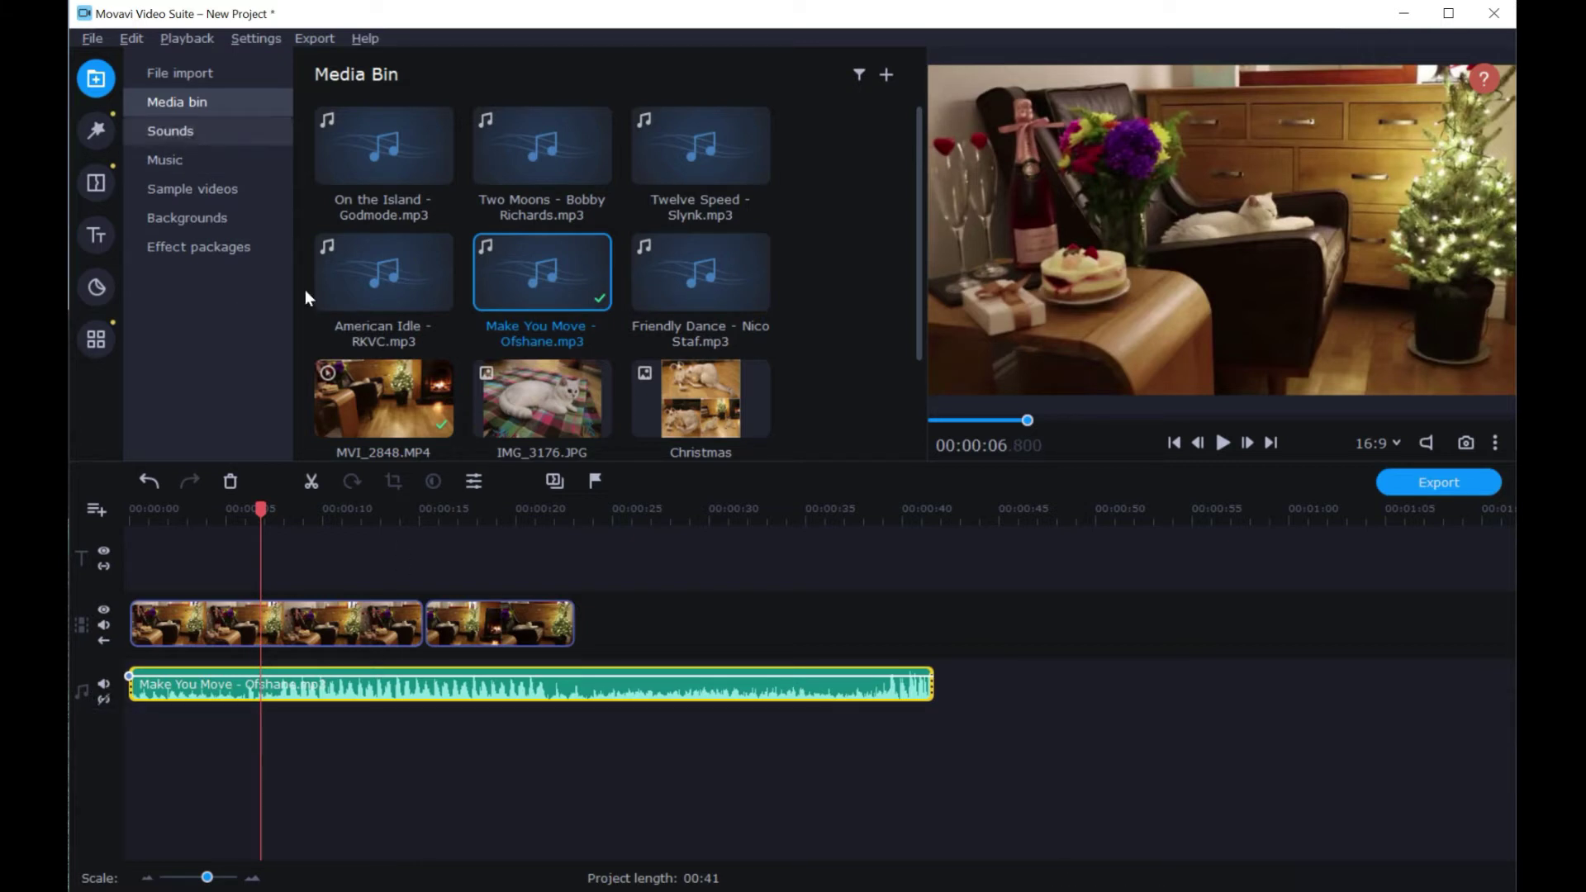
{"action": "left_click", "coordinate": [473, 482]}
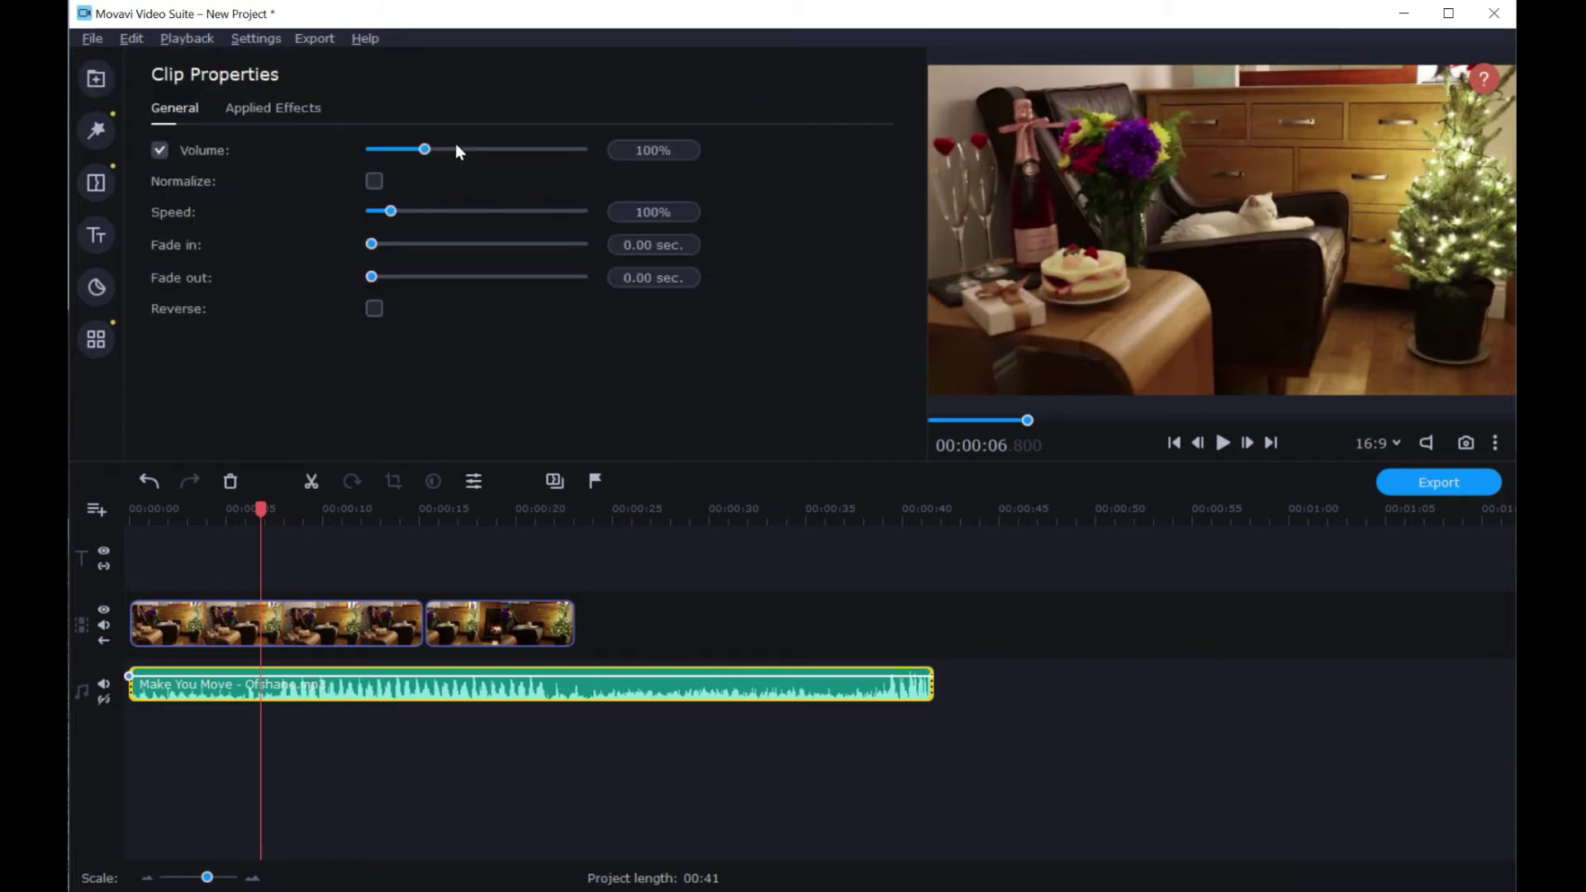
{"action": "left_click_drag", "start_coordinate": [428, 145], "coordinate": [390, 152]}
{"action": "left_click", "coordinate": [135, 529]}
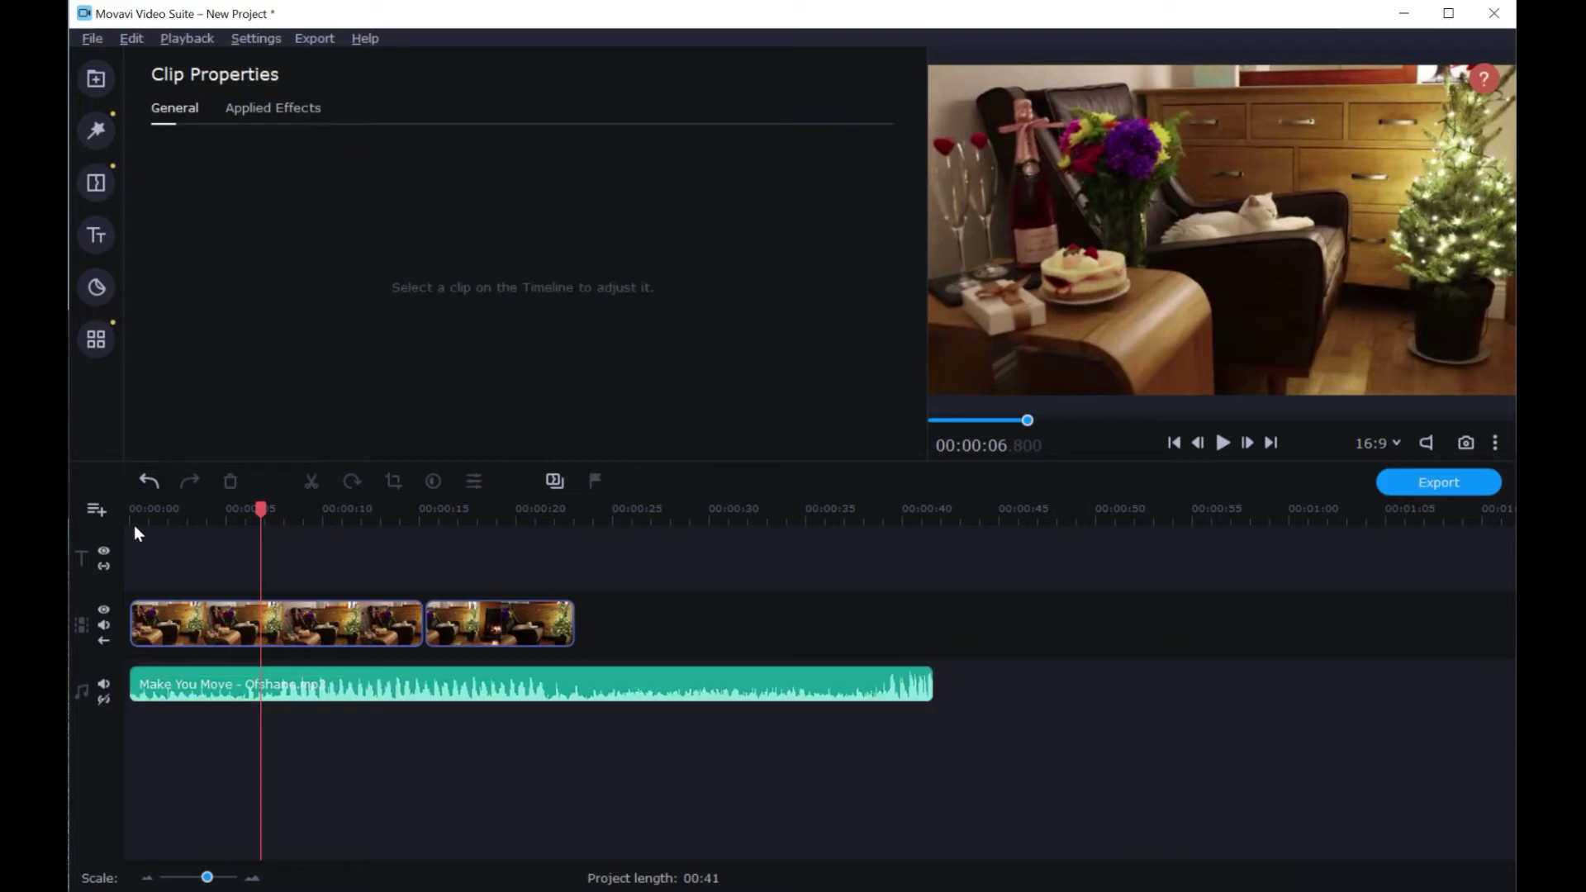
Play the project from the beginning to about 7.8 seconds to check the first video clip with the music
{"action": "left_click_drag", "start_coordinate": [258, 511], "coordinate": [106, 512]}
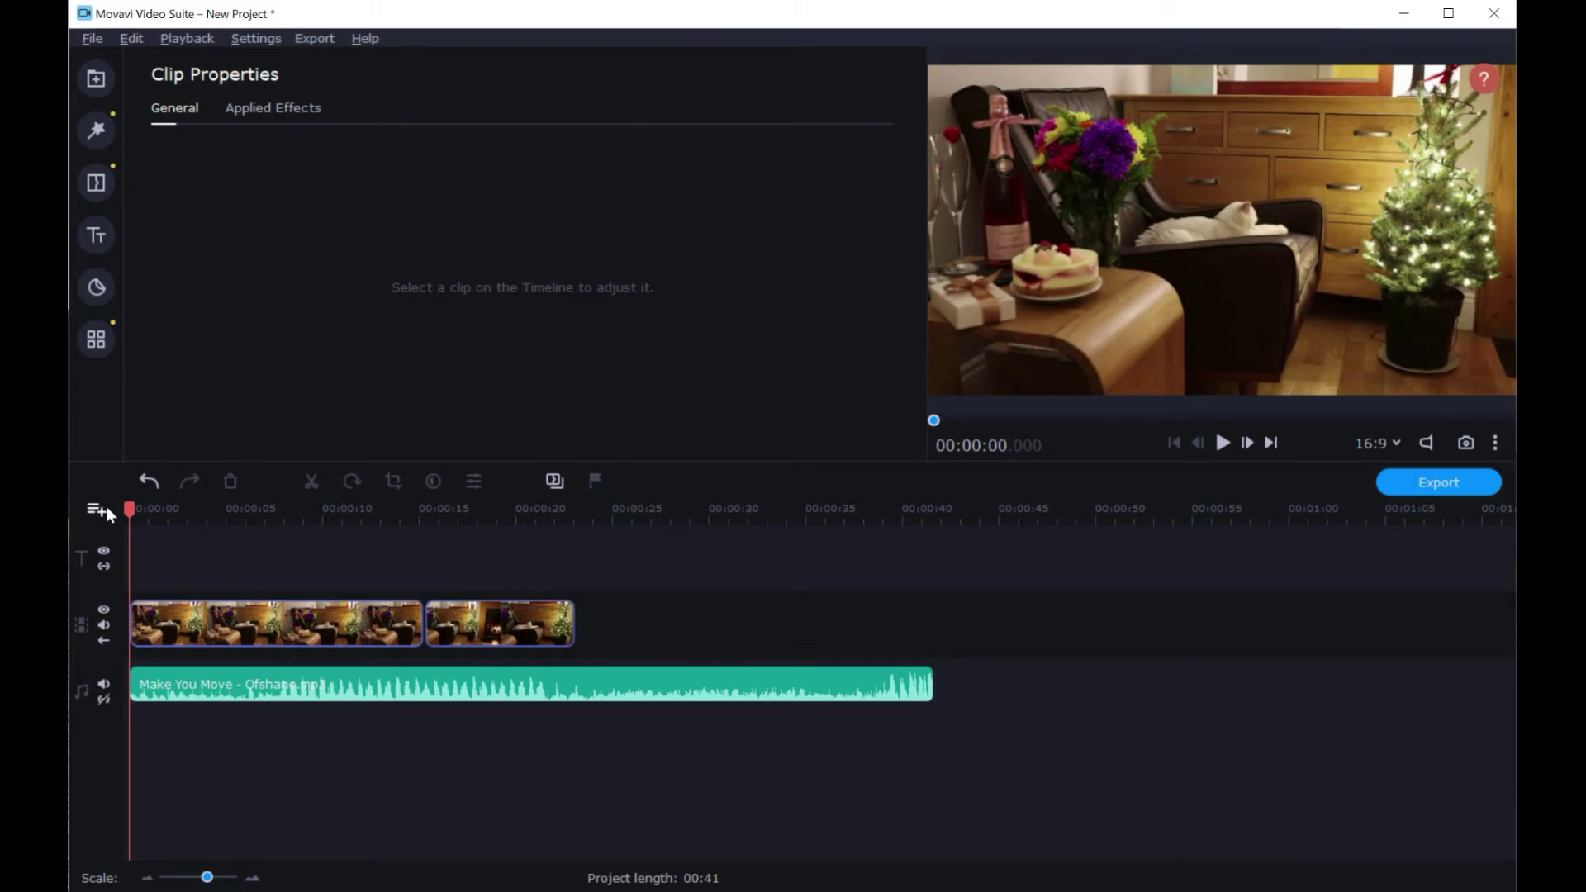
{"action": "key", "text": "space"}
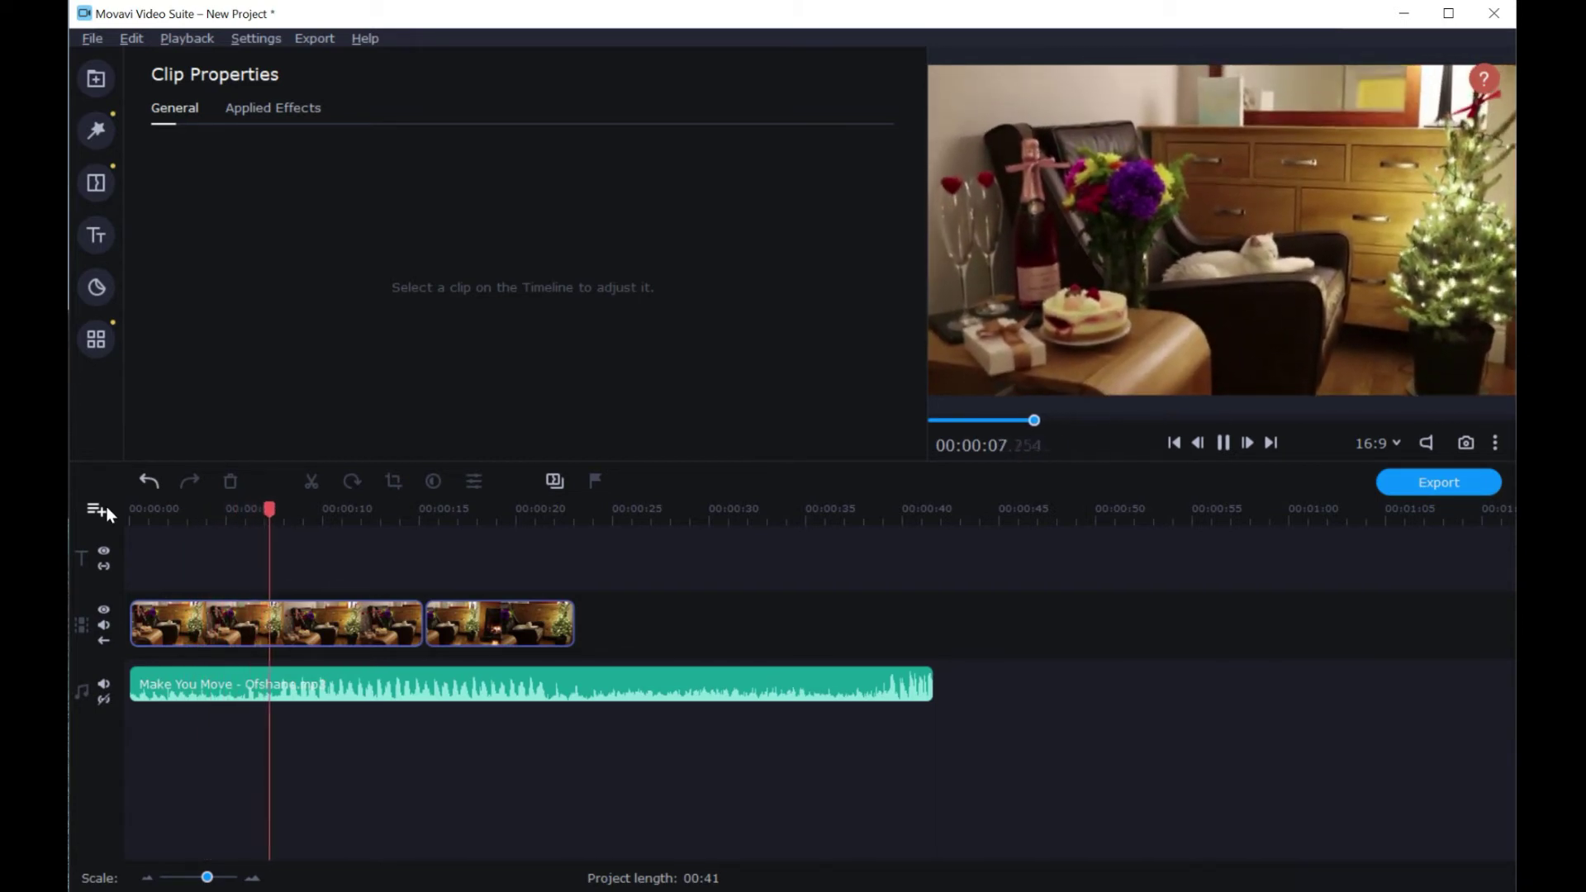
{"action": "key", "text": "space"}
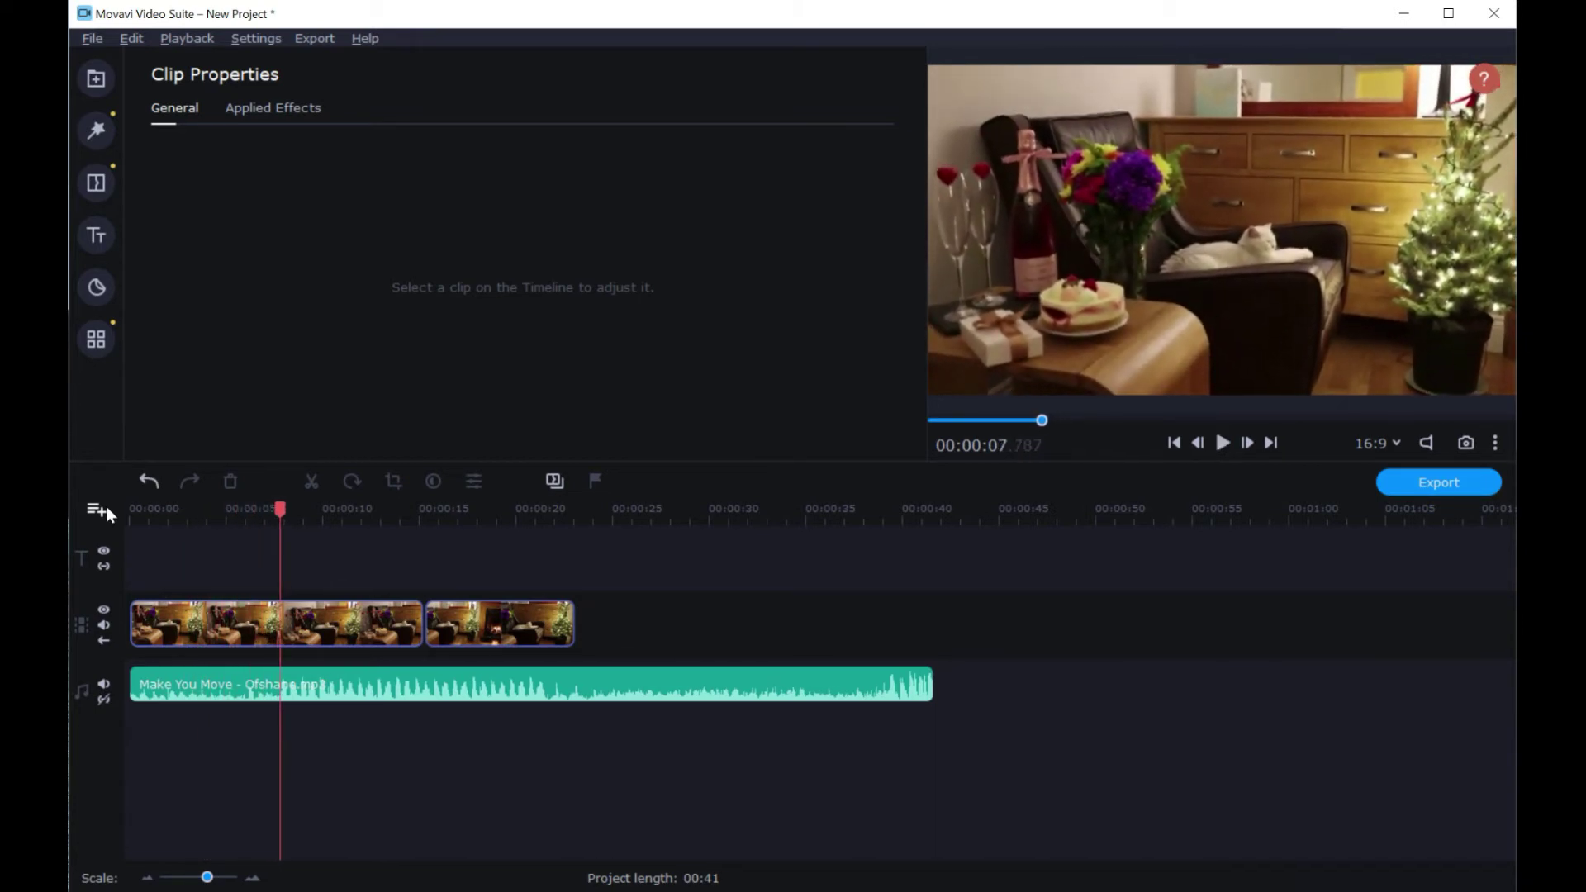
Replay the first video clip to find where the blurred part begins and split it at about 6.6 seconds
{"action": "left_click", "coordinate": [246, 621]}
{"action": "key", "text": "space"}
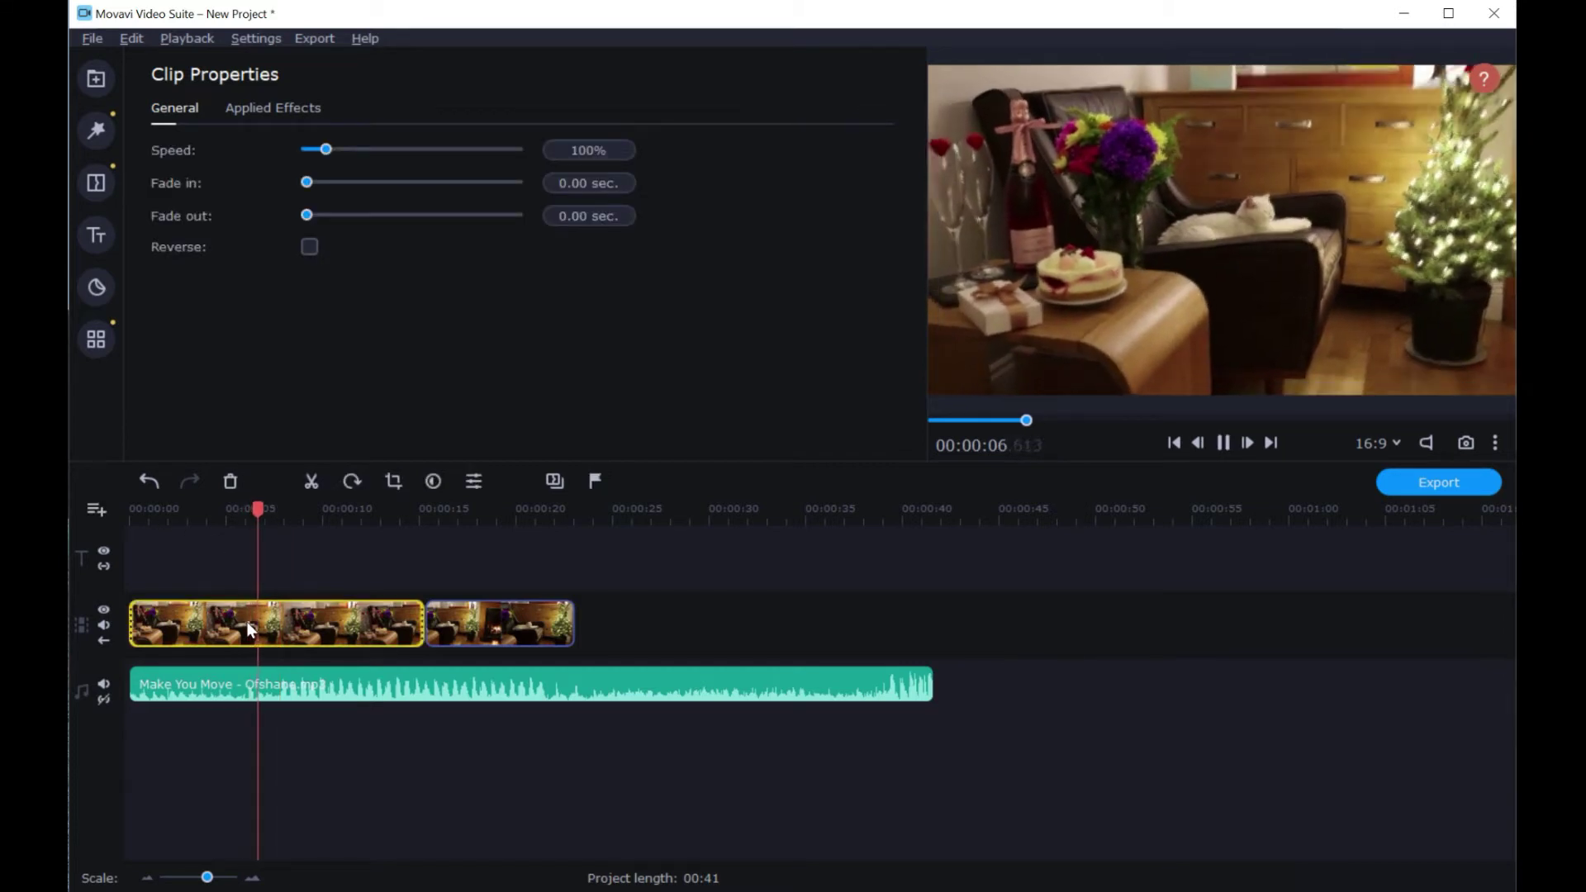
{"action": "key", "text": "space"}
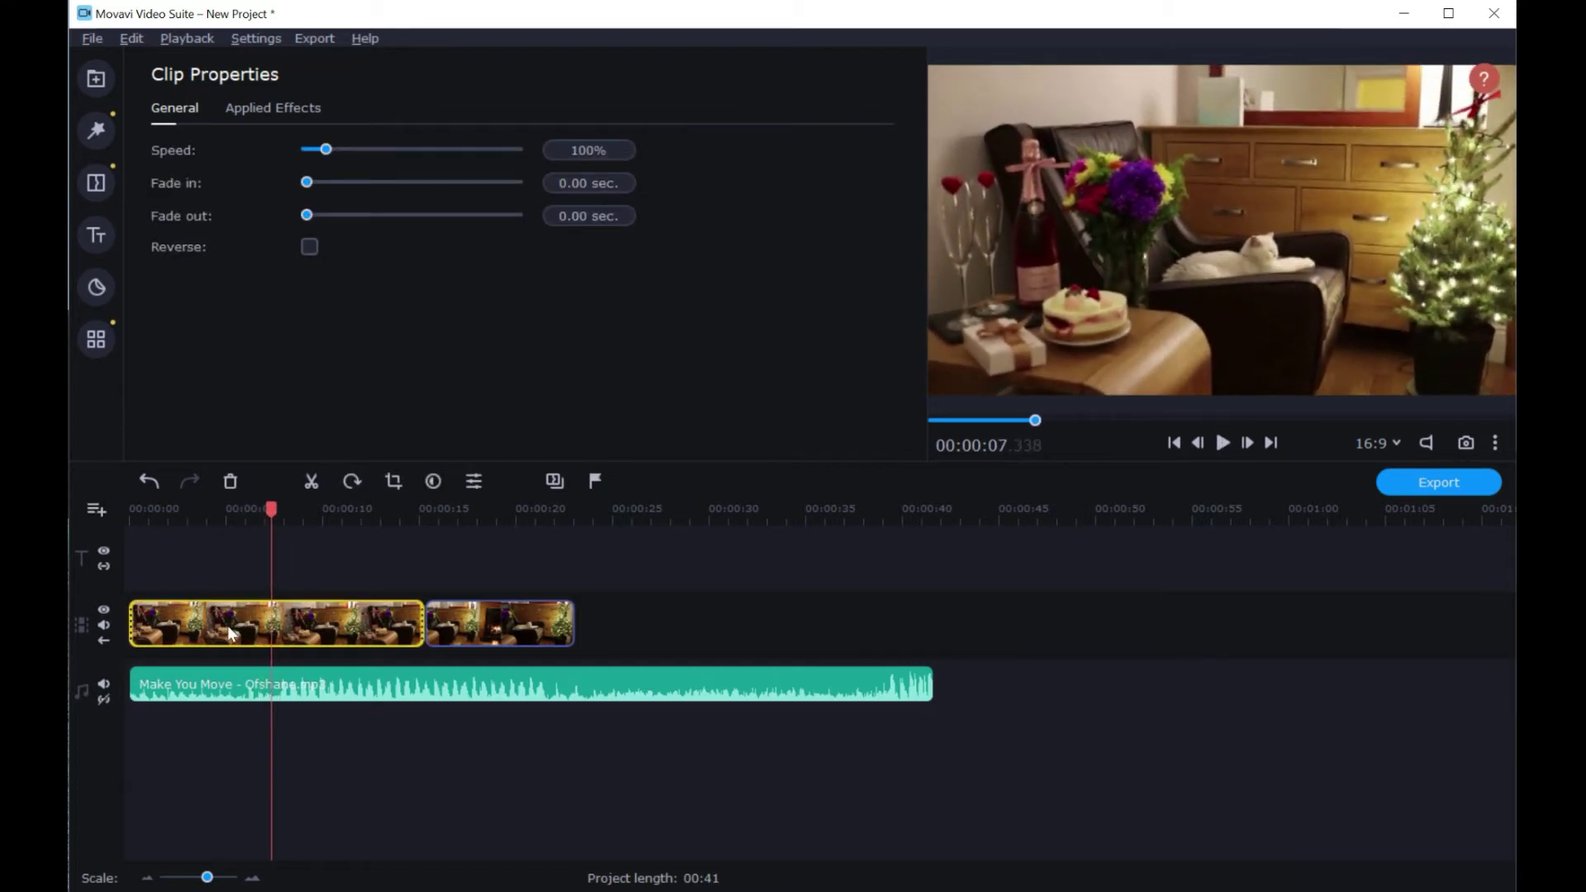
{"action": "left_click", "coordinate": [227, 627]}
{"action": "key", "text": "space"}
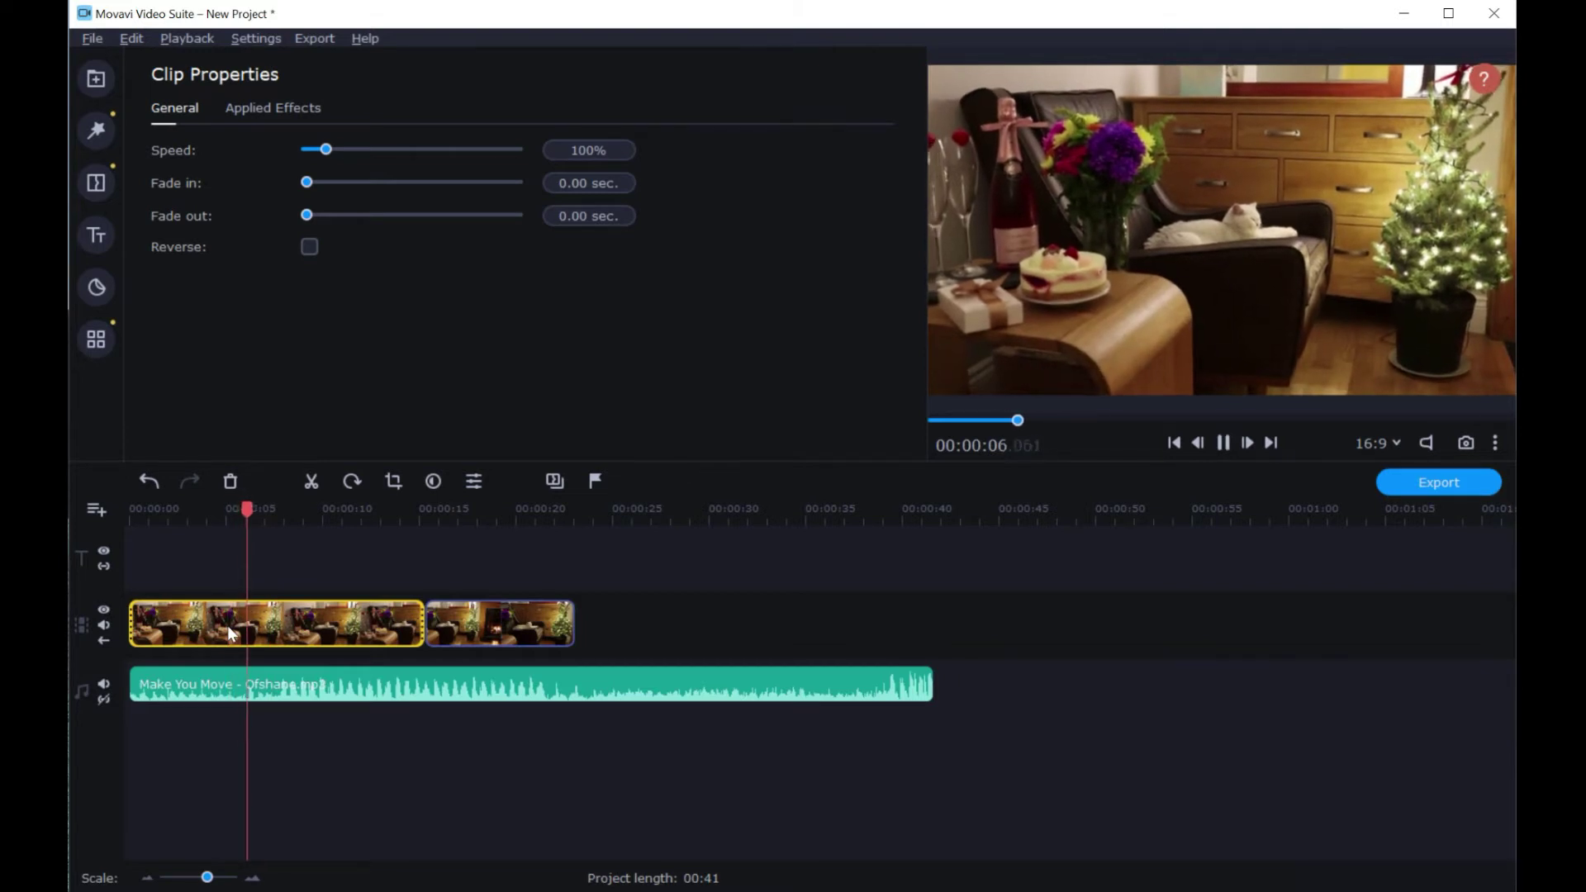
{"action": "key", "text": "space"}
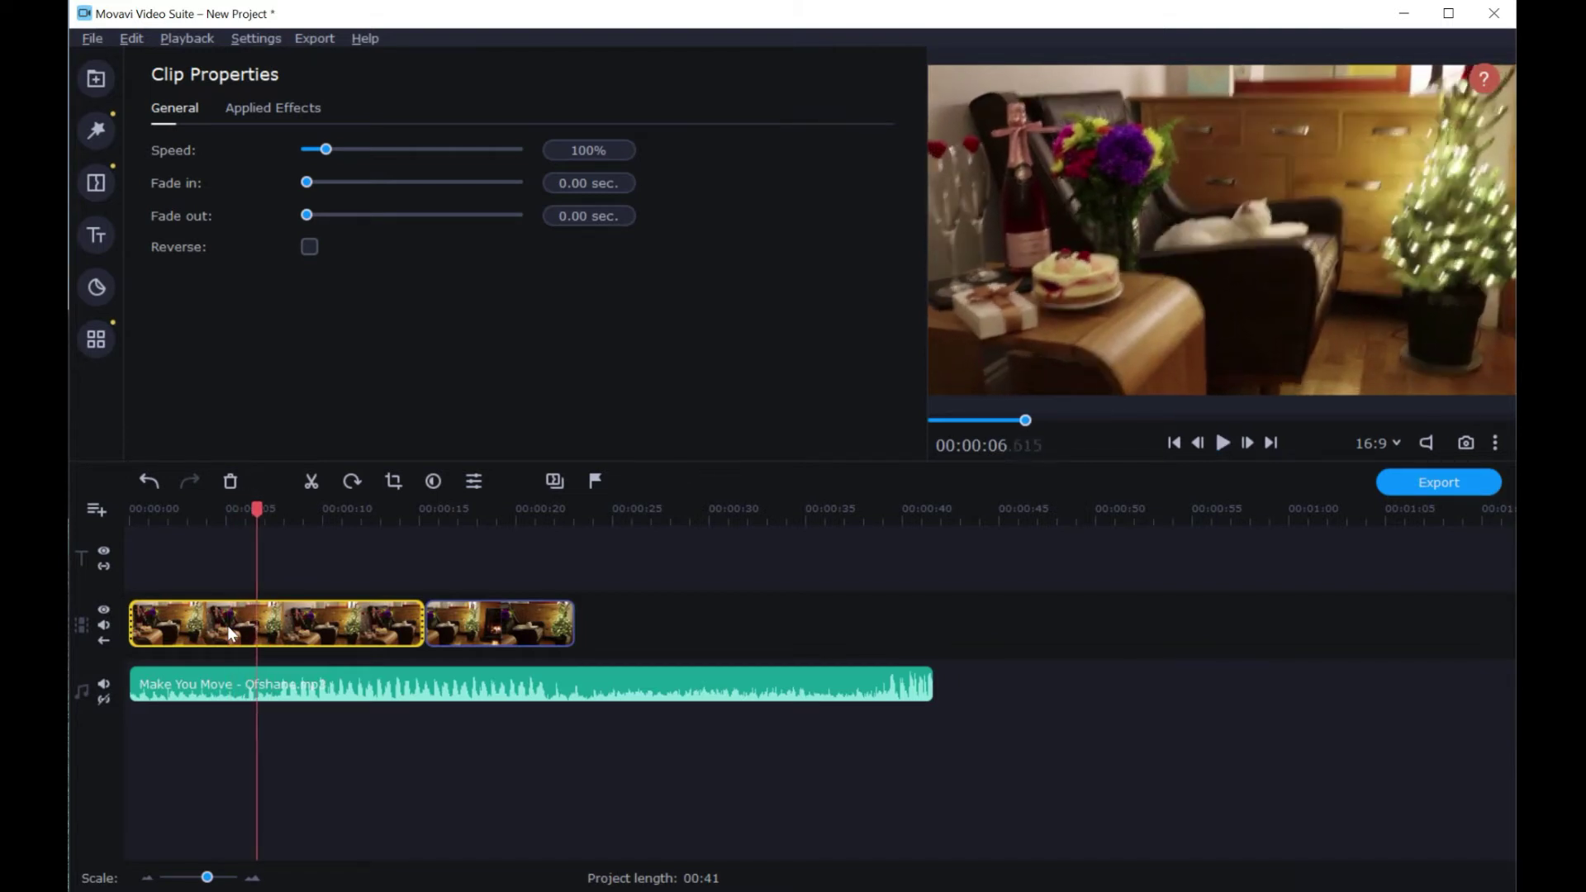
{"action": "left_click", "coordinate": [312, 482]}
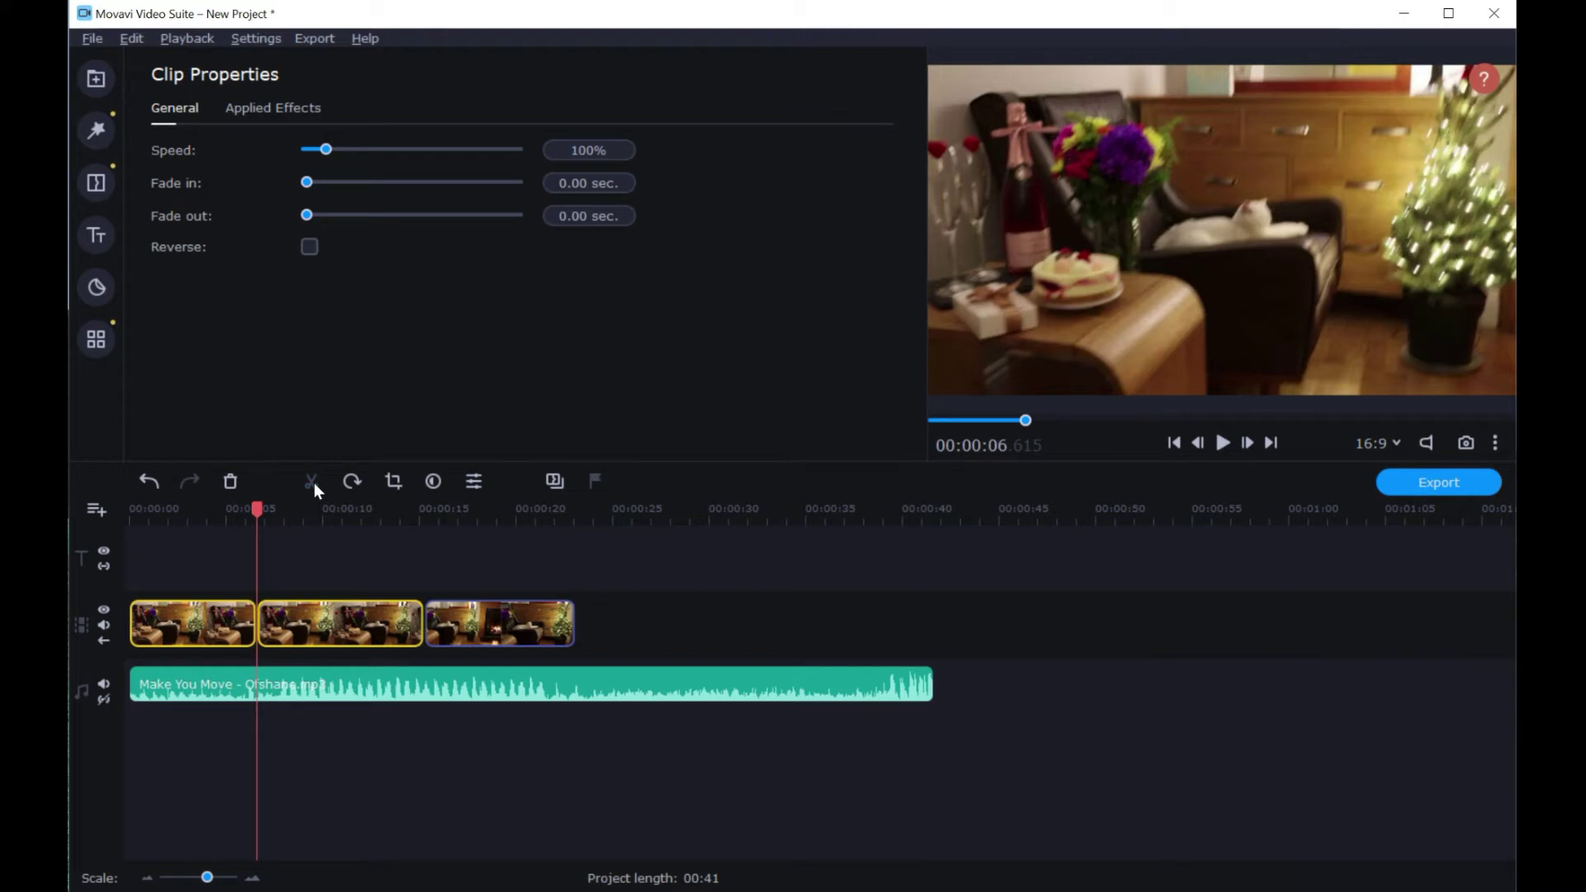
Find the end of the blurred part, split the second video clip at 7.6 seconds and delete the short piece between the cuts
{"action": "key", "text": "space"}
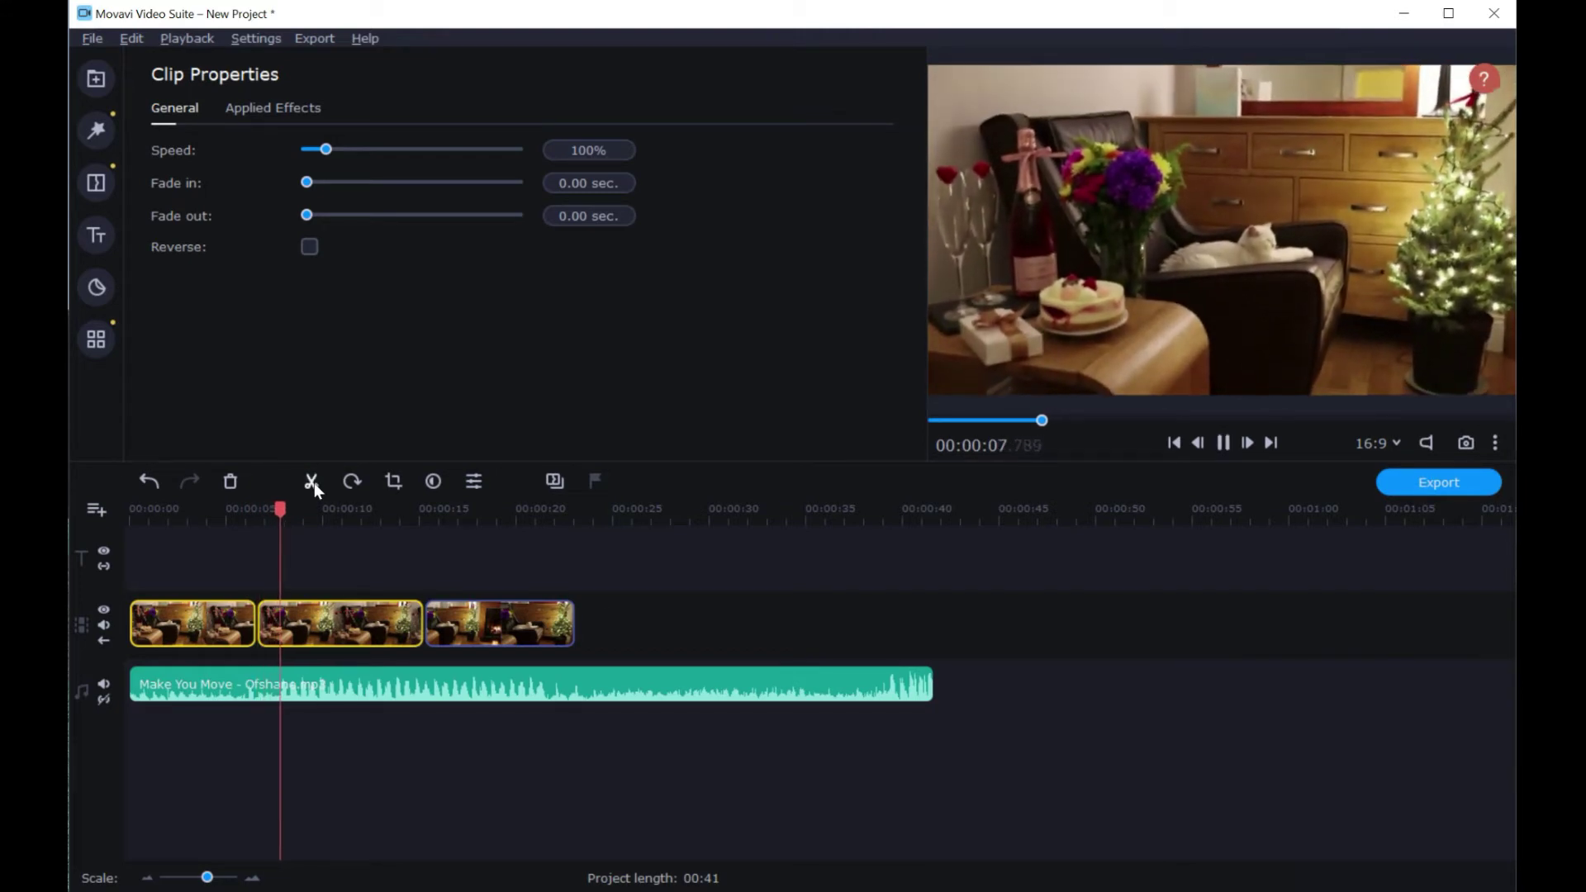
{"action": "key", "text": "space"}
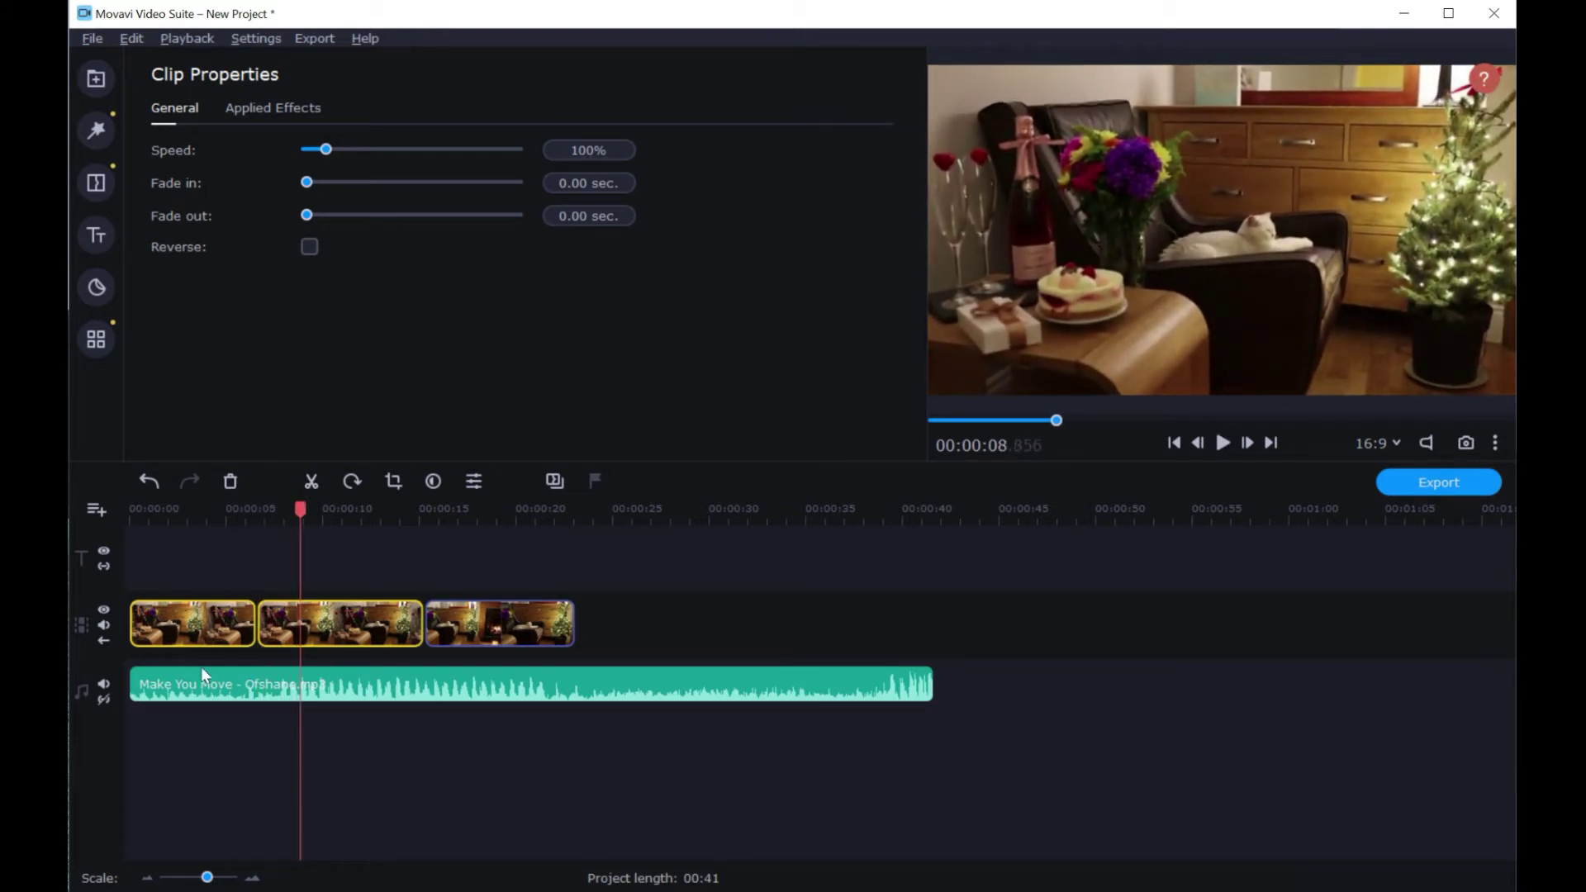
{"action": "left_click", "coordinate": [235, 618]}
{"action": "key", "text": "space"}
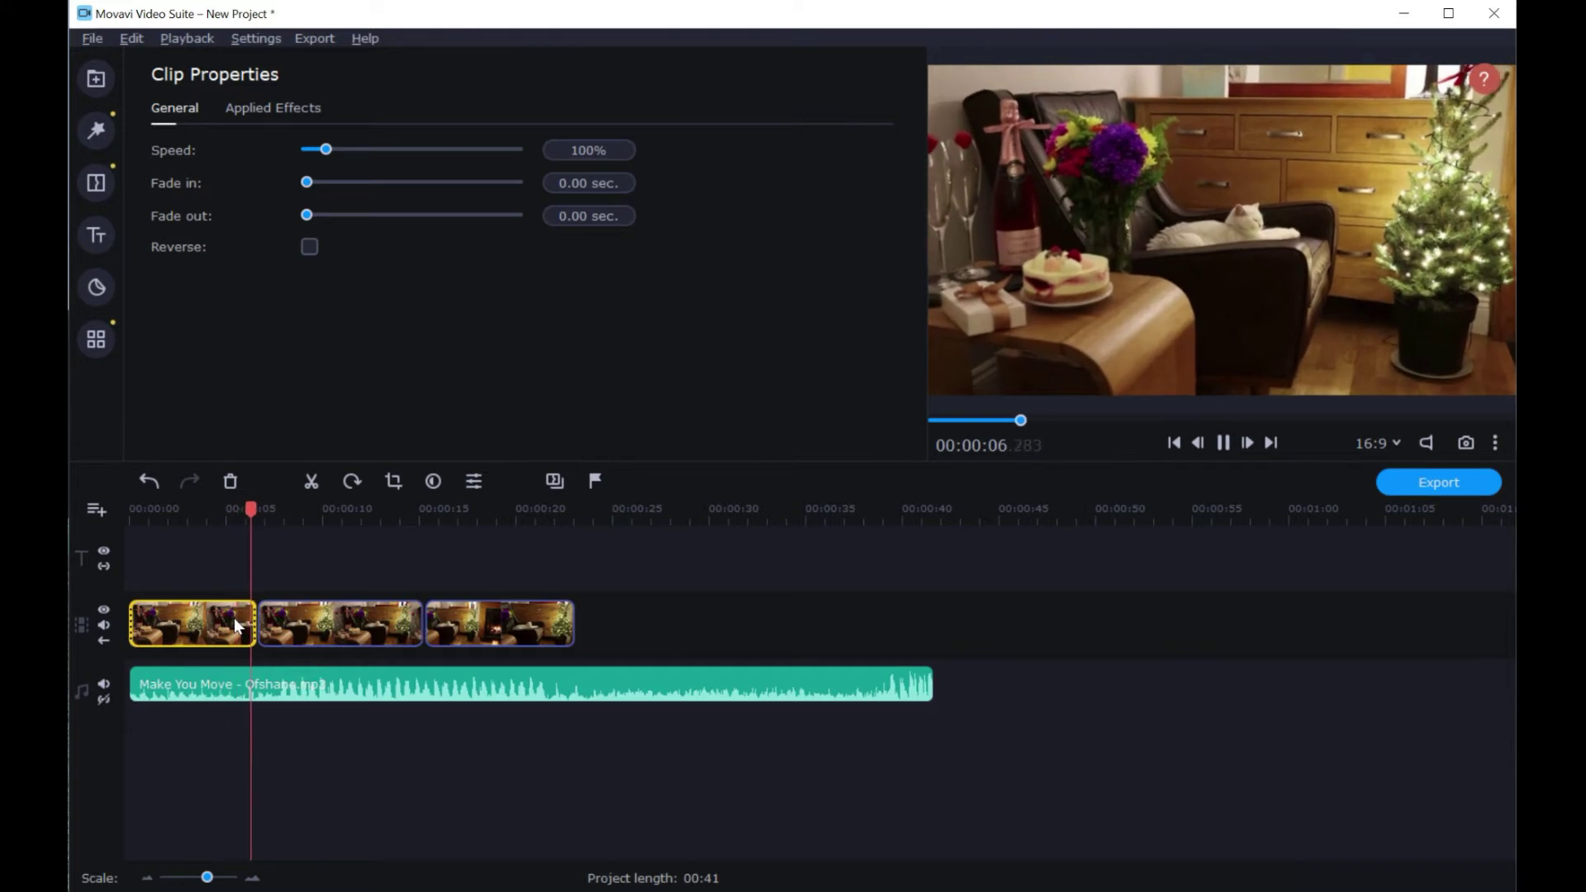
{"action": "key", "text": "space"}
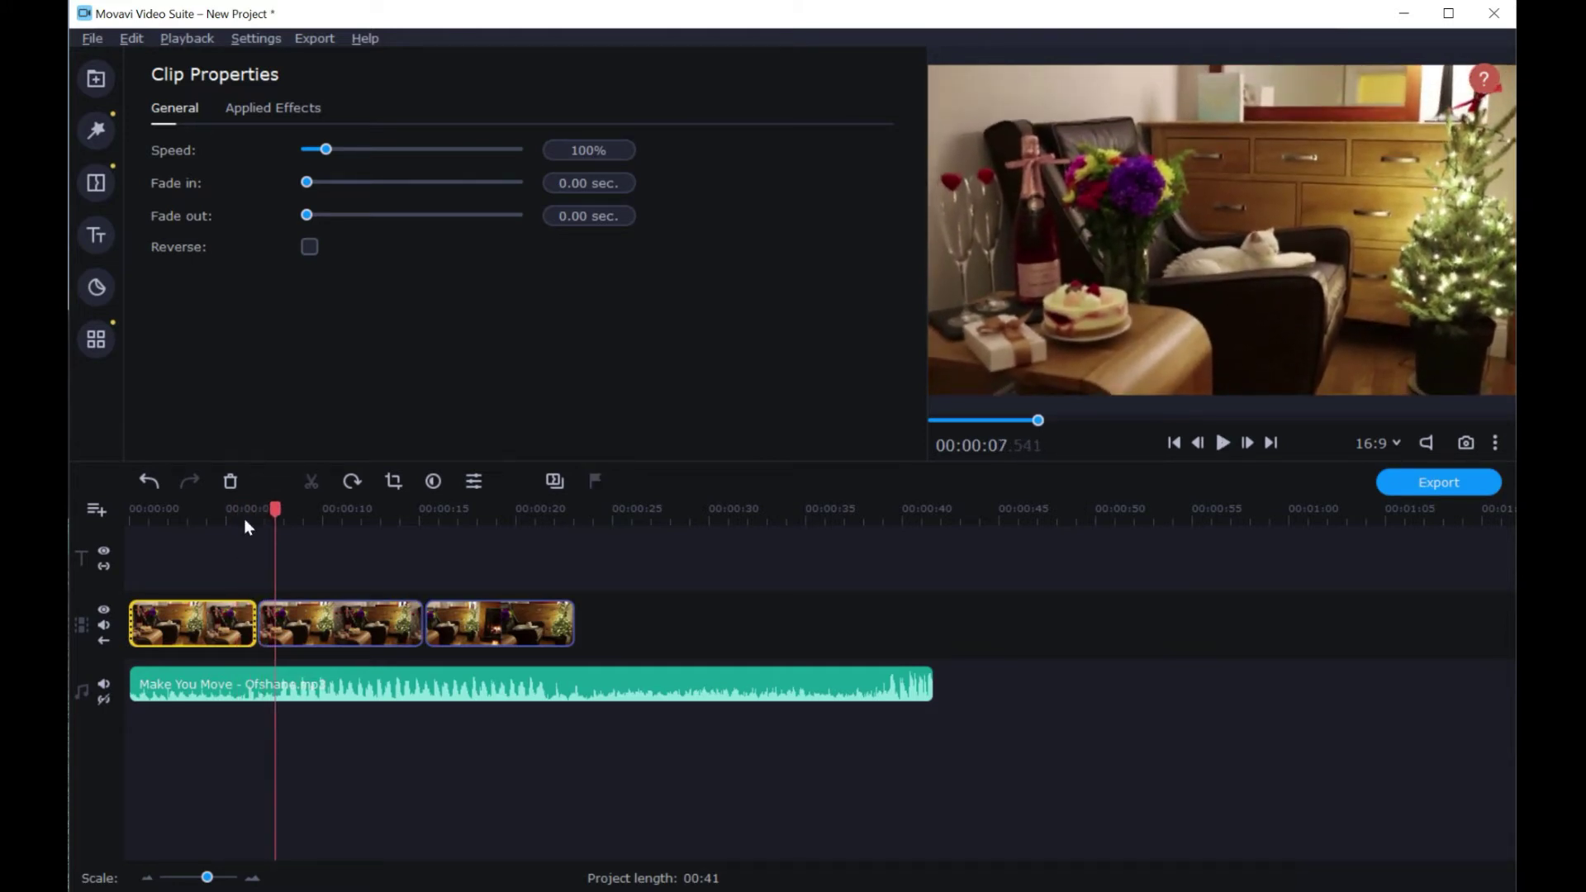
{"action": "left_click", "coordinate": [275, 602]}
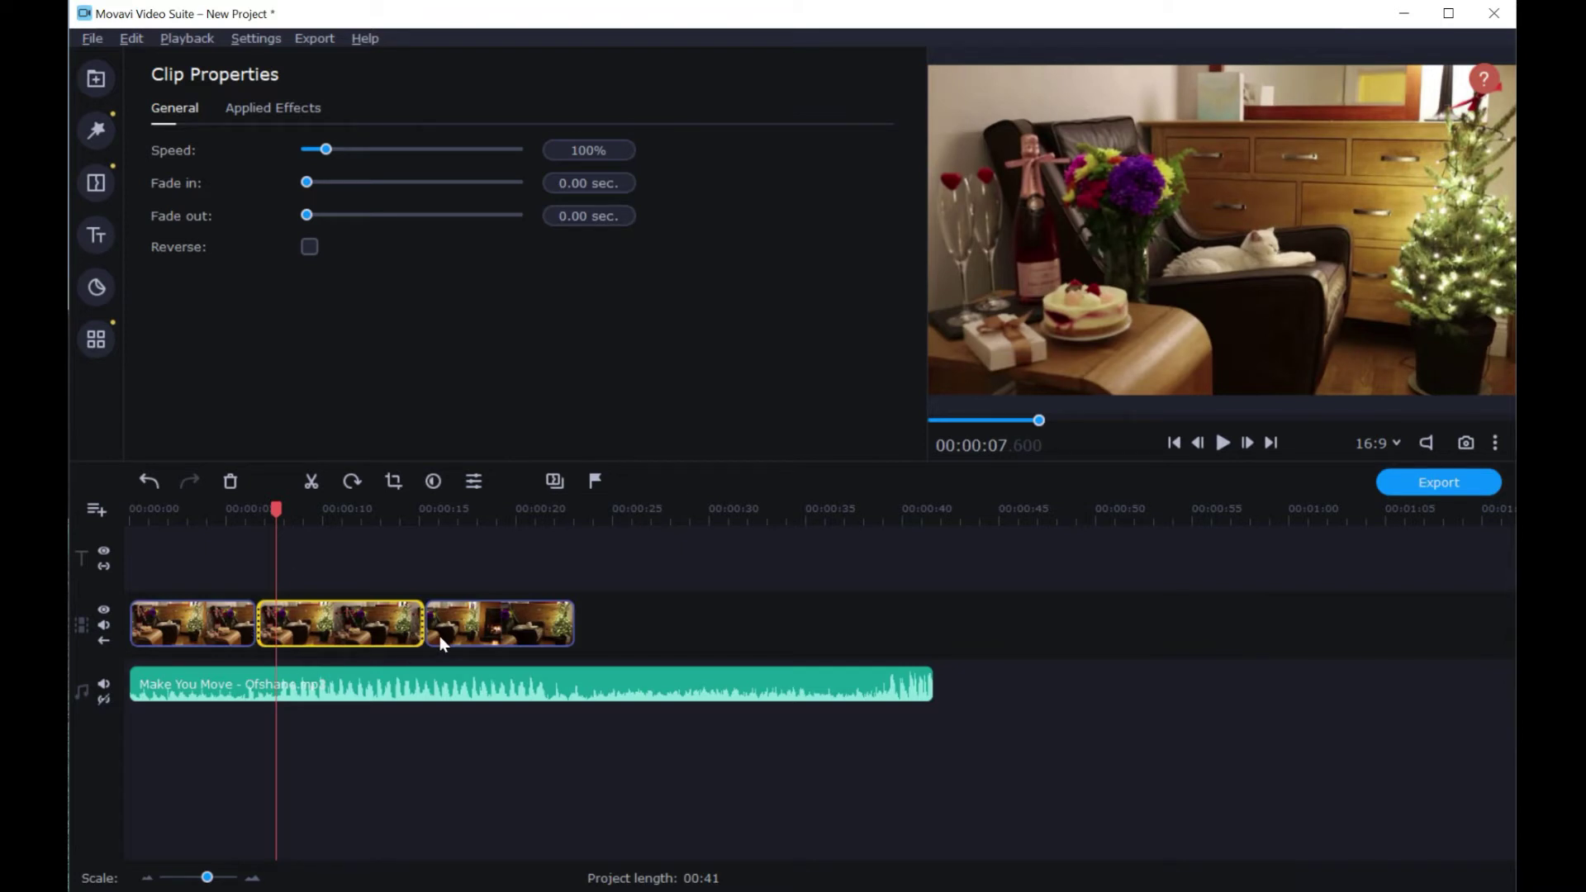
{"action": "left_click", "coordinate": [313, 482]}
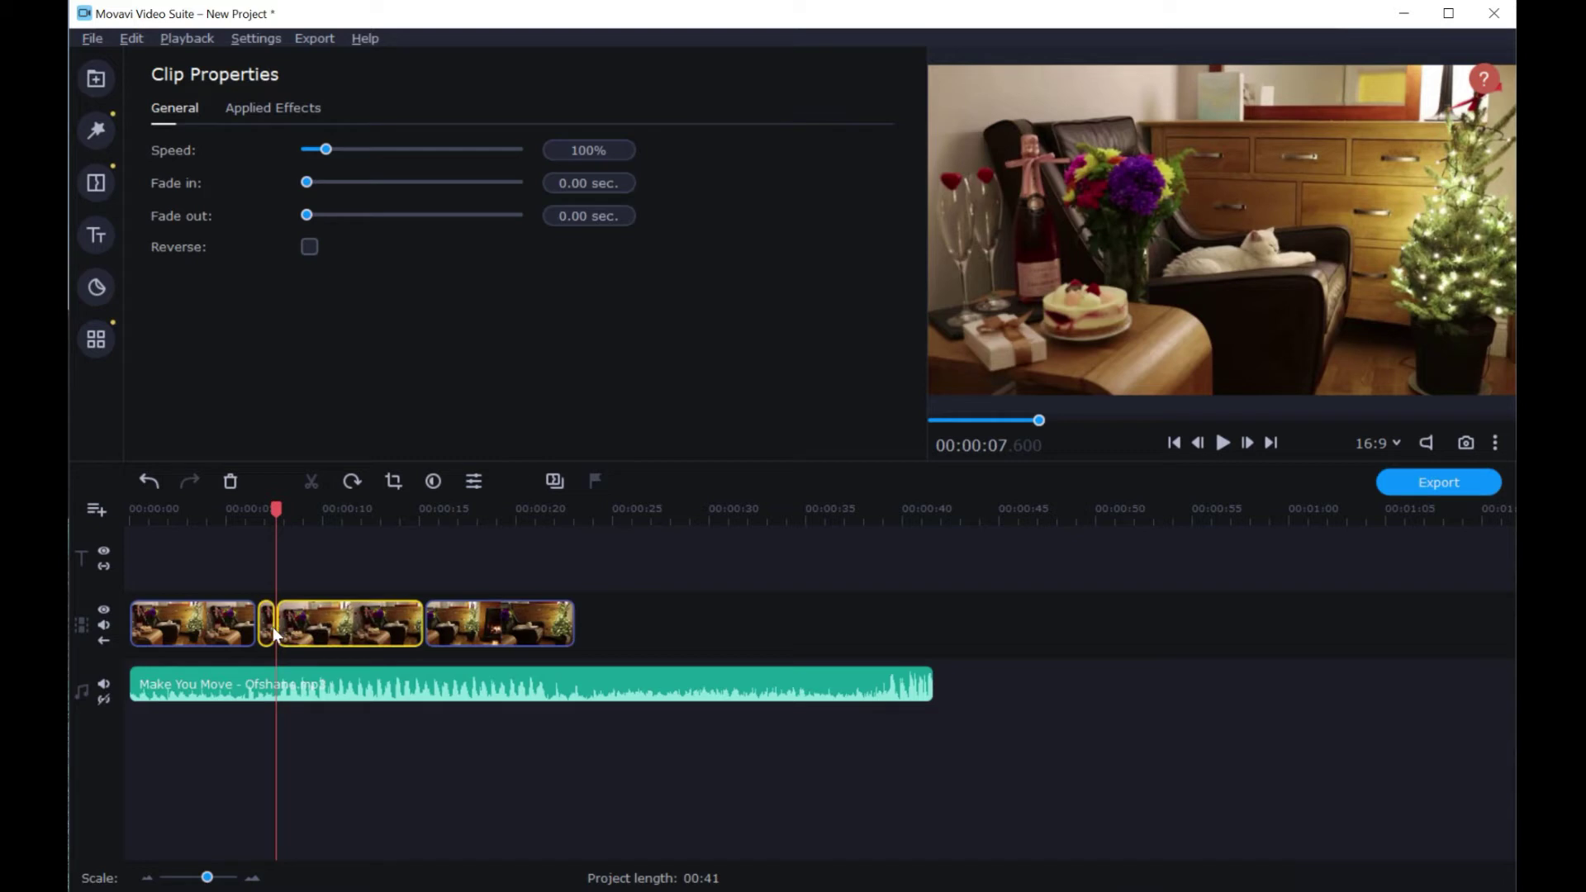
{"action": "left_click", "coordinate": [266, 634]}
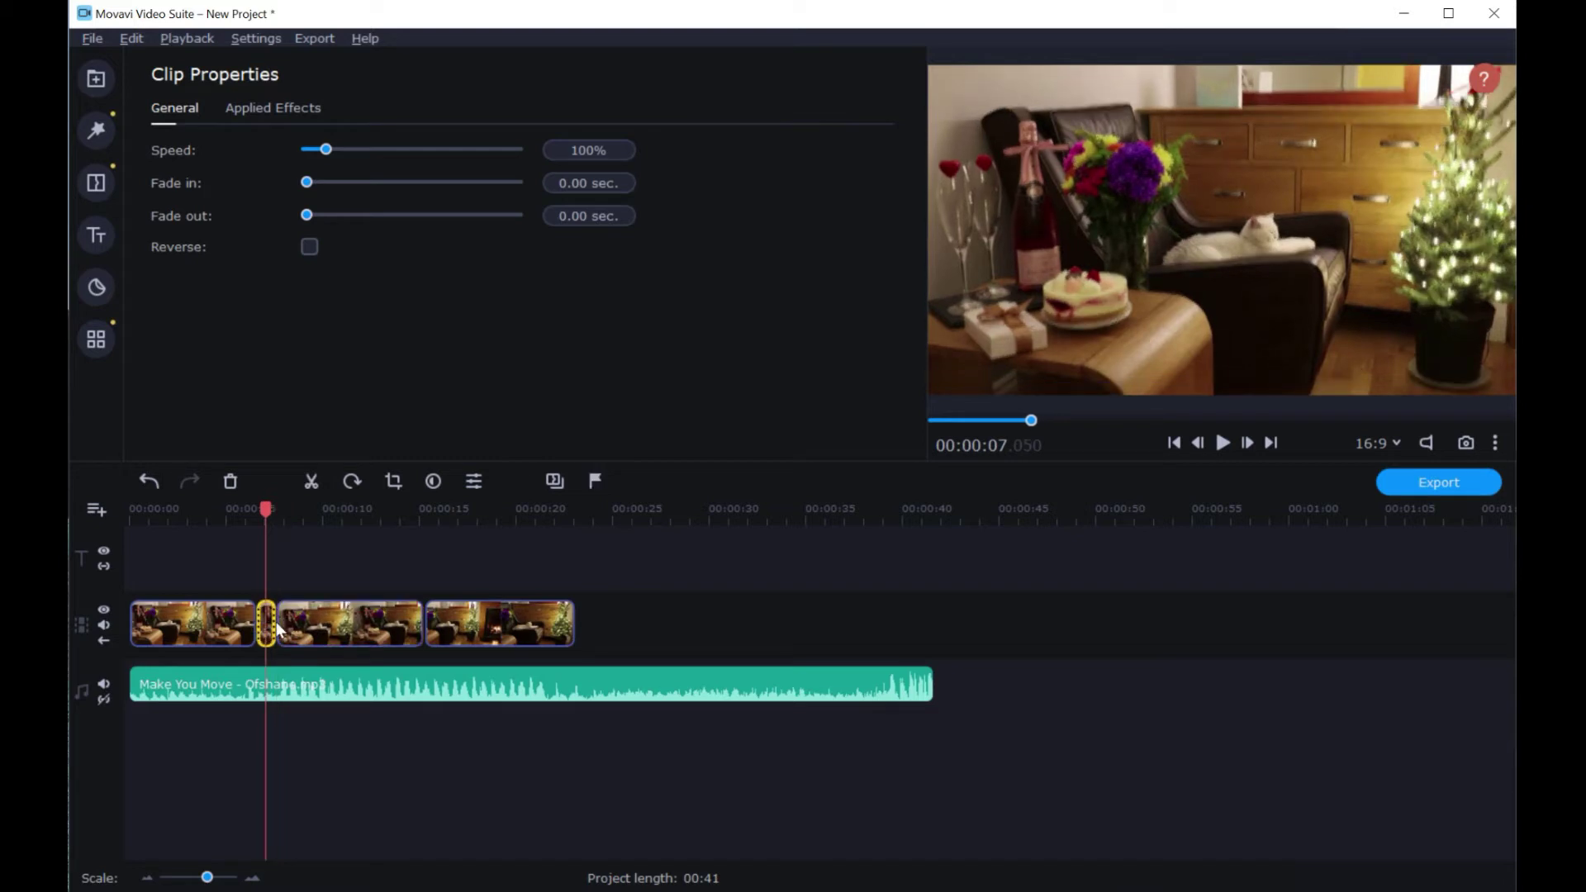
{"action": "key", "text": "Delete"}
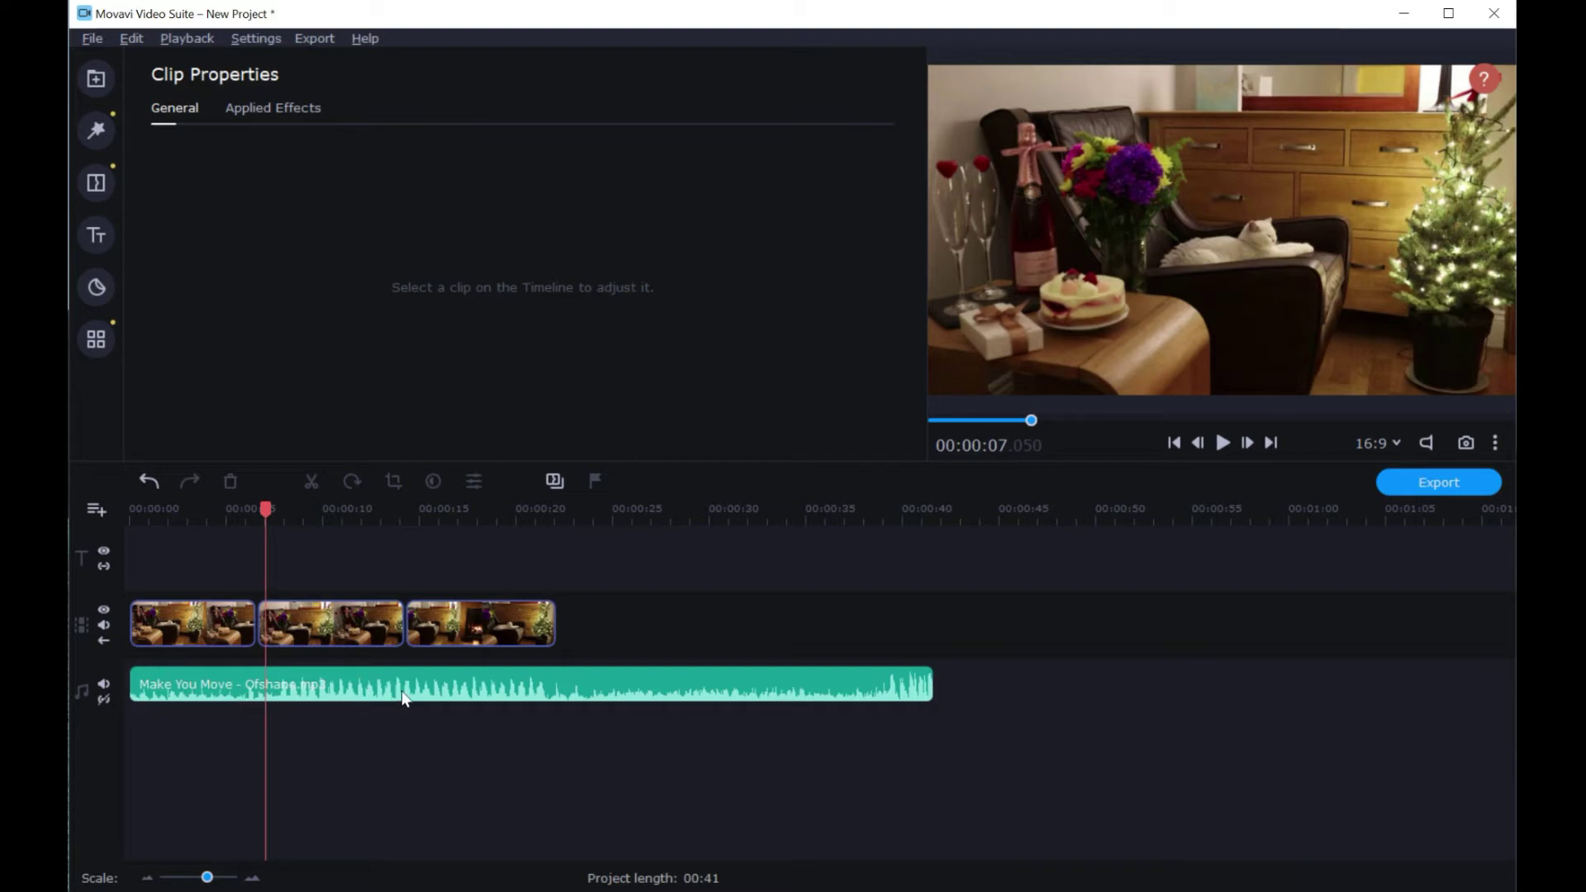
Select the music clip and play the project from the beginning to review the new cut
{"action": "left_click", "coordinate": [295, 687]}
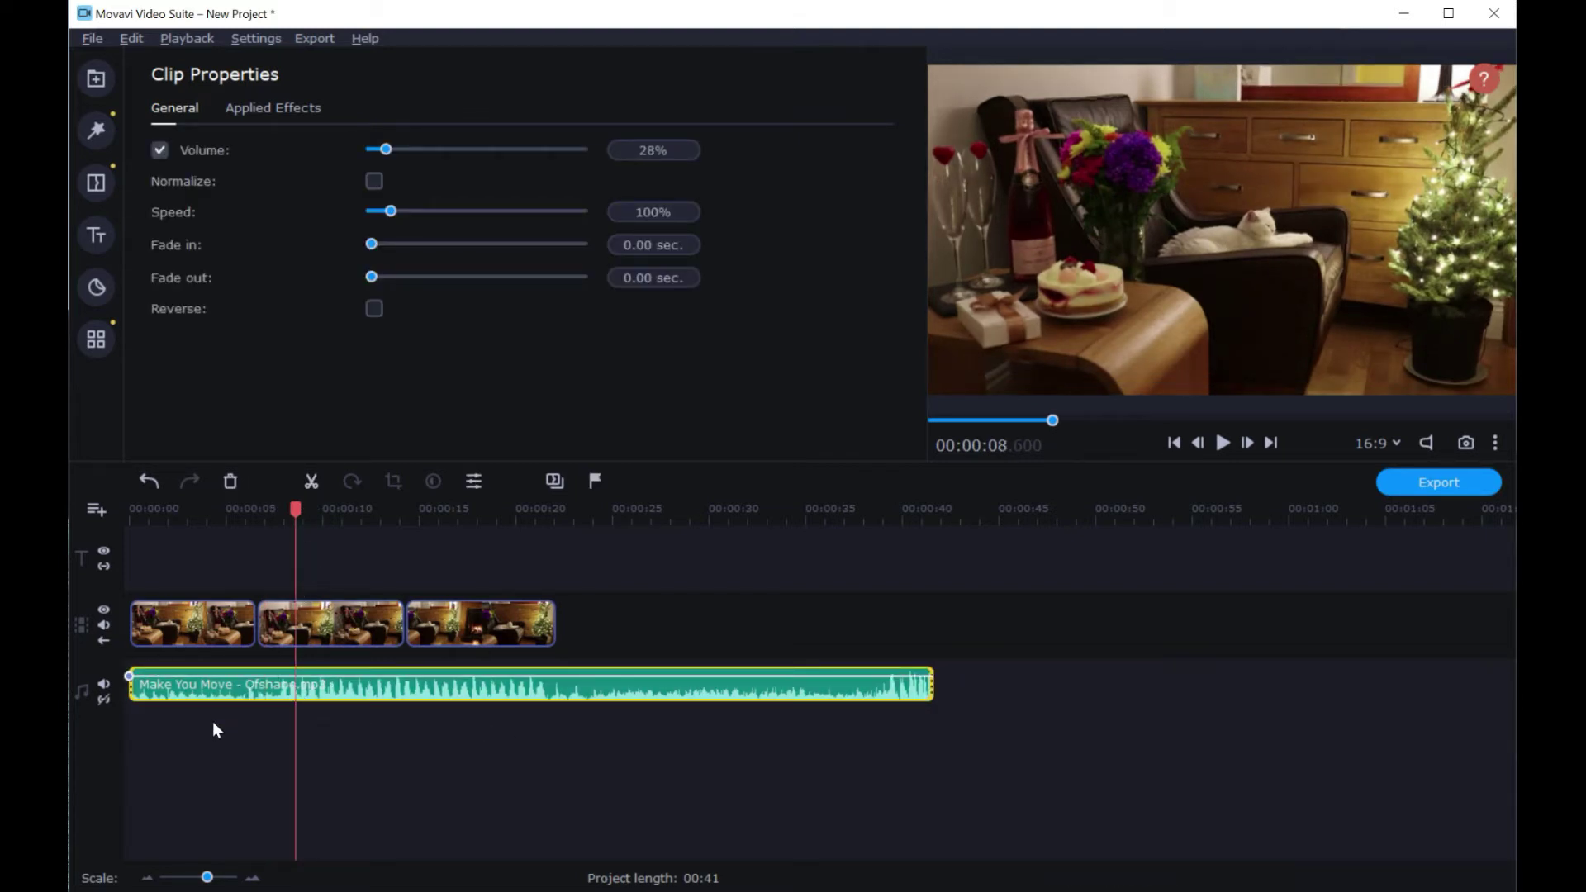
{"action": "left_click", "coordinate": [130, 523]}
{"action": "key", "text": "space"}
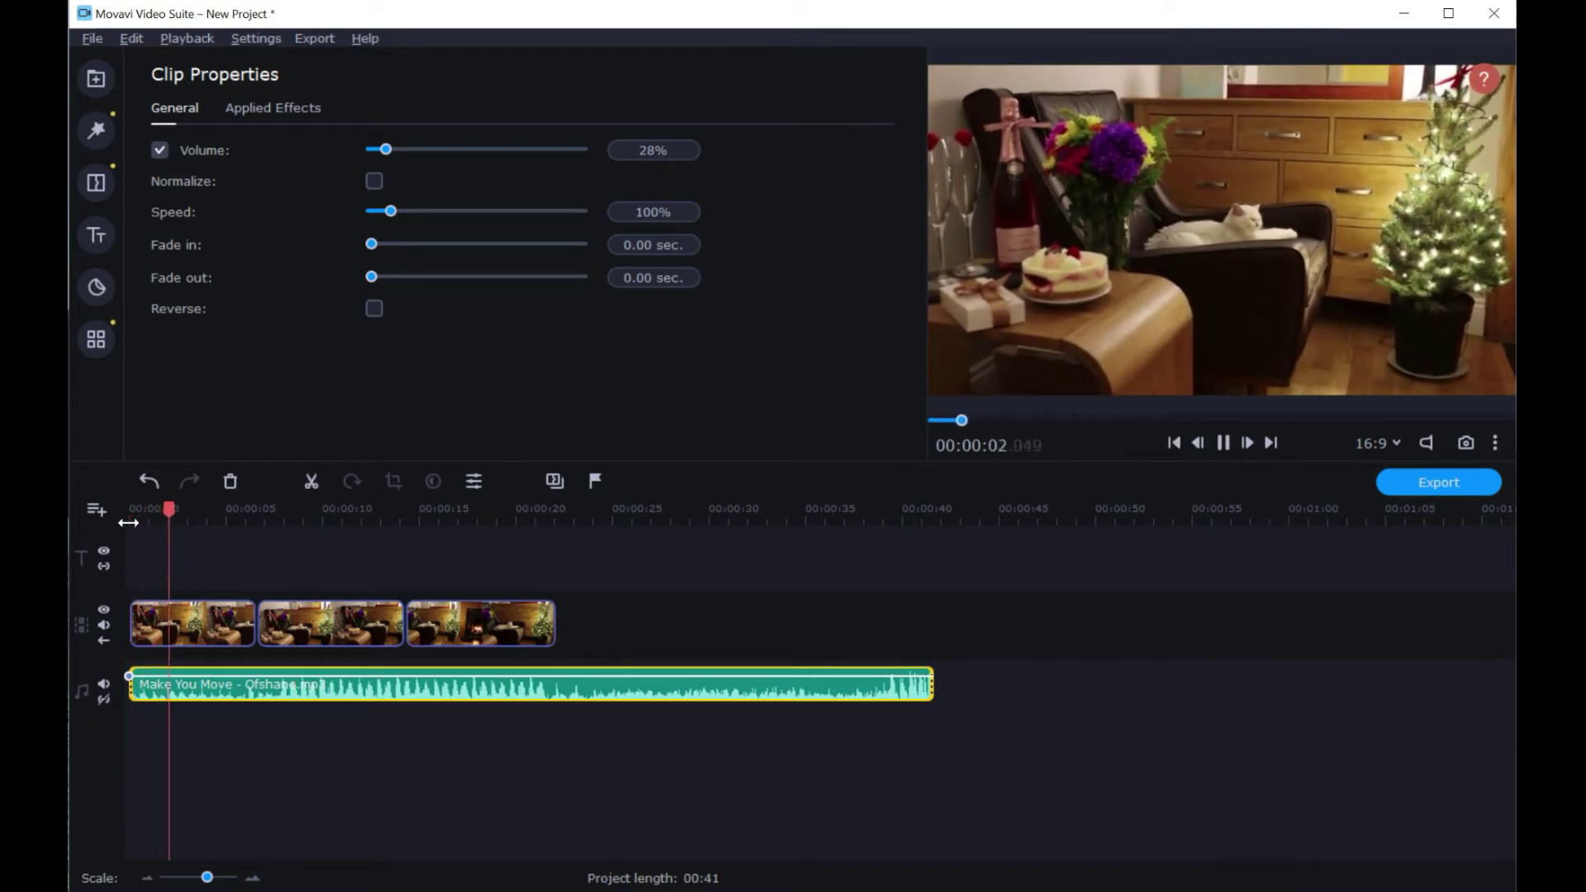
Stop the playback at about 3.6 seconds and open the Pan and Zoom effects among the video editing tools
{"action": "key", "text": "space"}
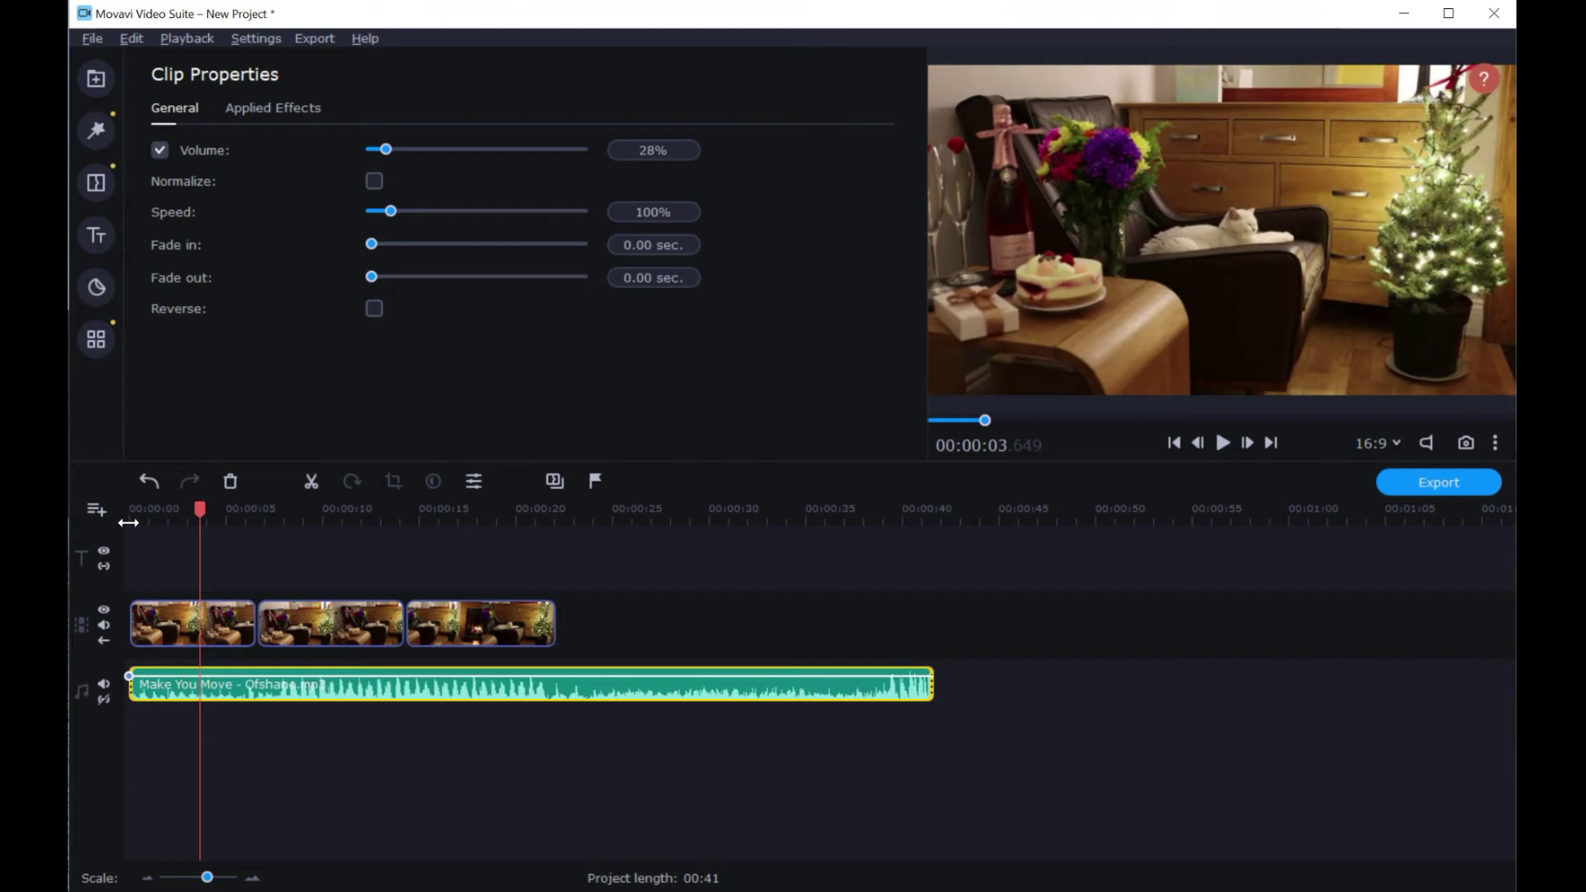
{"action": "left_click", "coordinate": [99, 175]}
{"action": "left_click", "coordinate": [99, 233]}
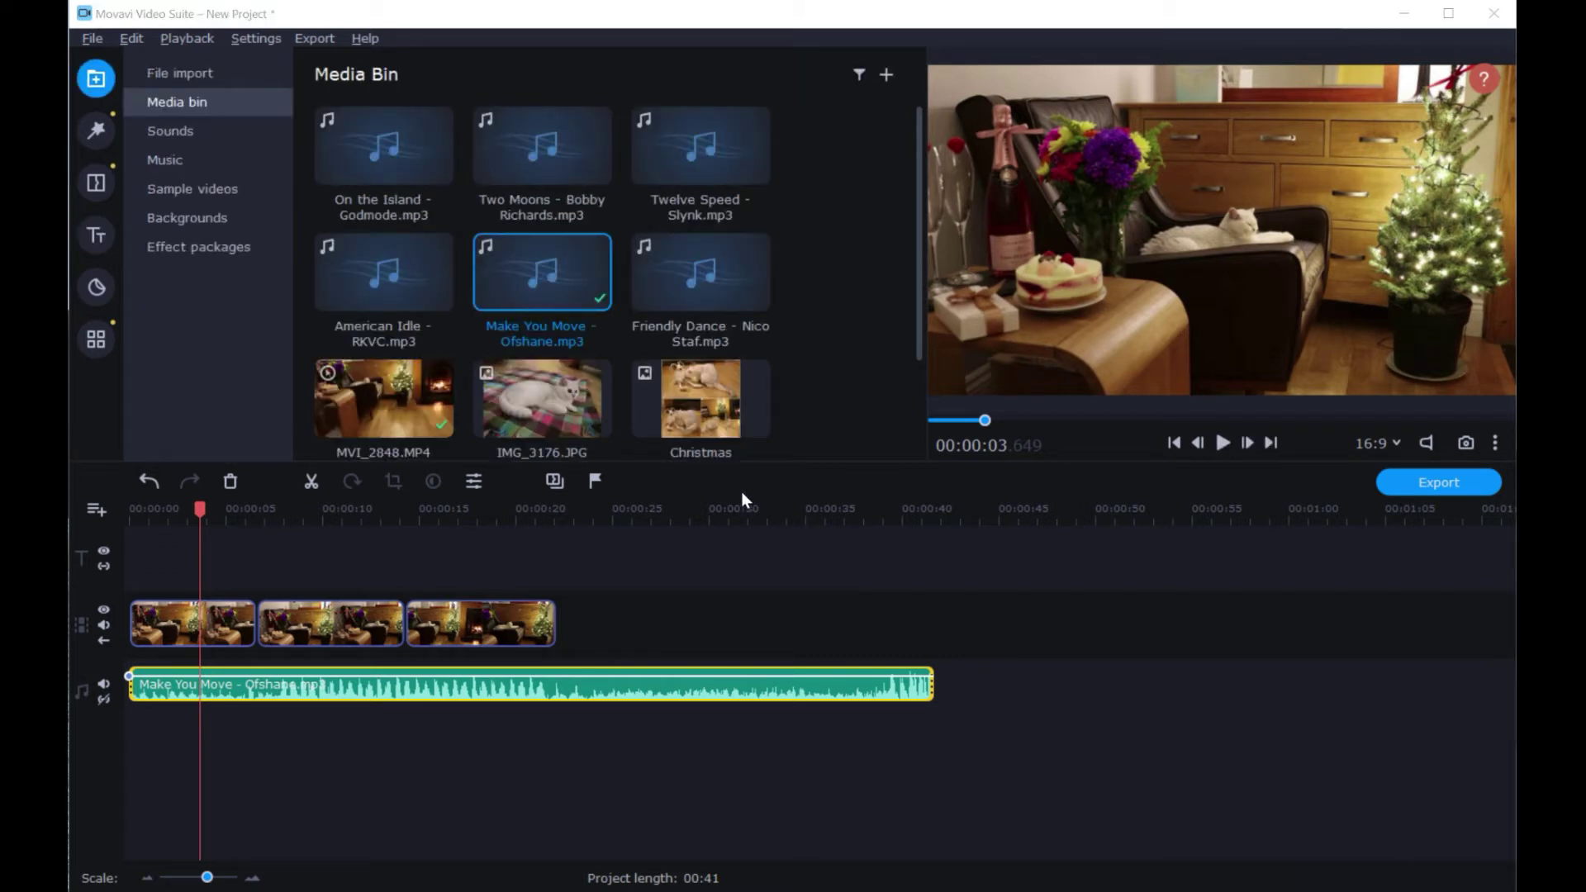
{"action": "left_click", "coordinate": [103, 344]}
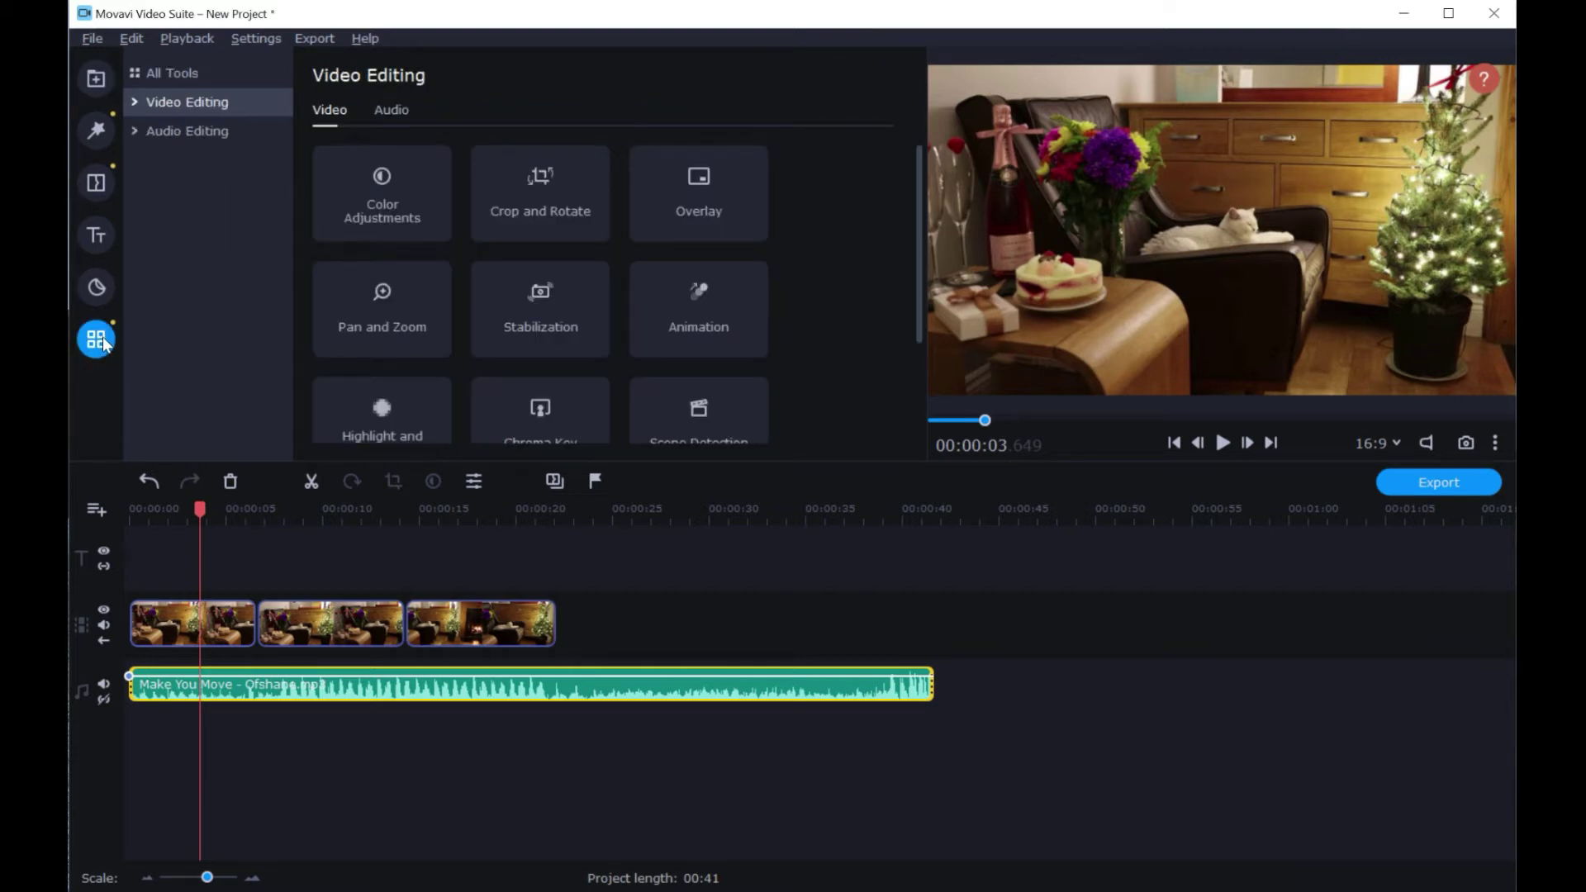
{"action": "left_click", "coordinate": [390, 321]}
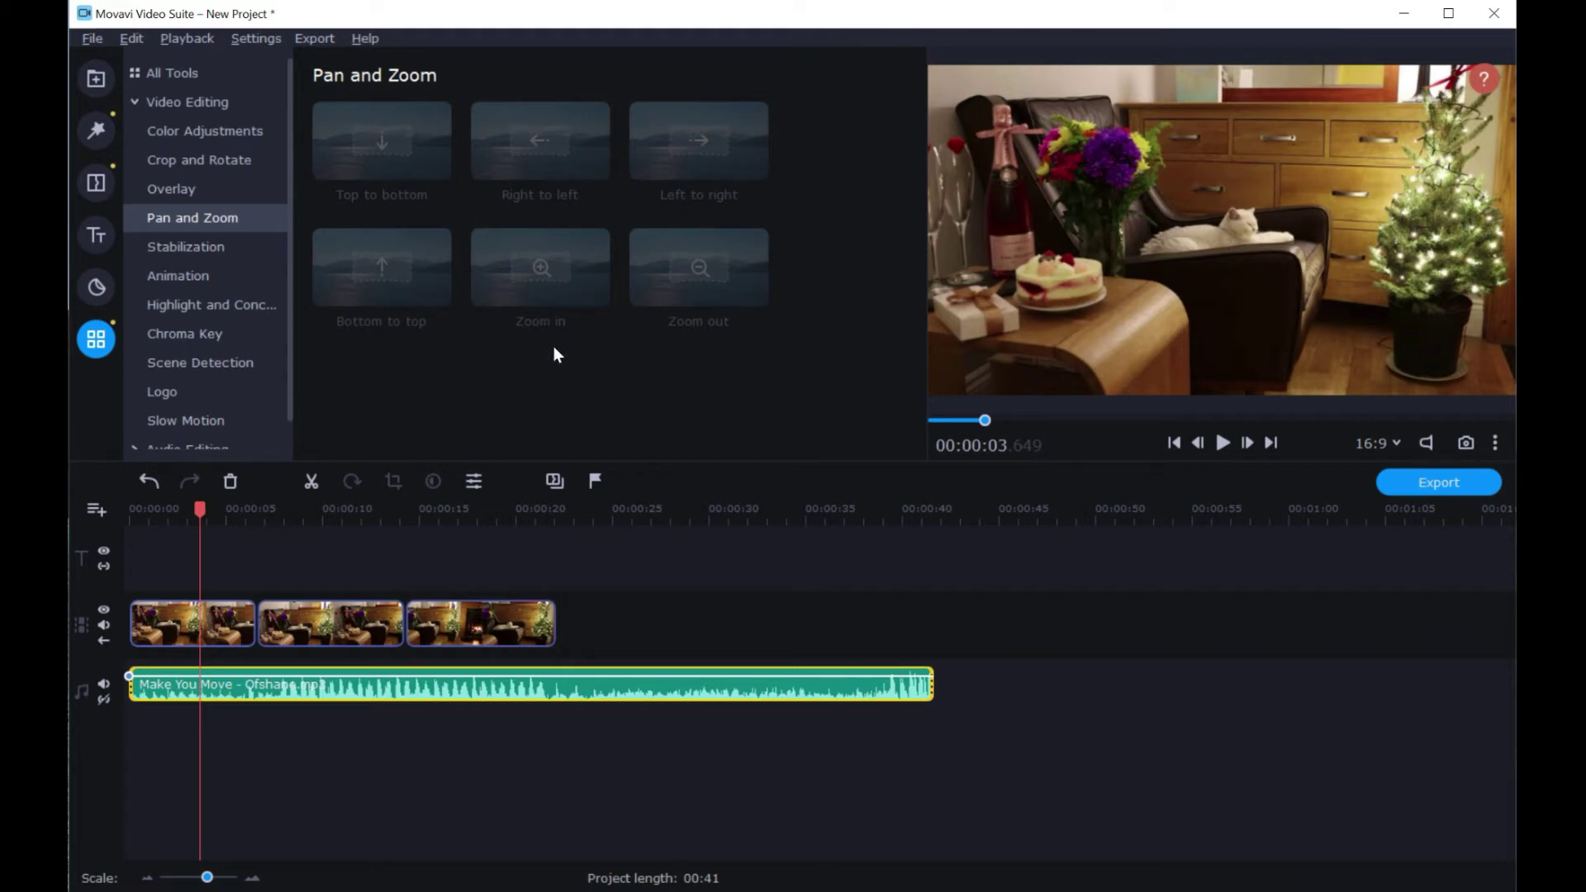
{"action": "left_click", "coordinate": [205, 237]}
{"action": "left_click", "coordinate": [205, 223]}
Move the first video clip to the end of the video track and undo the move
{"action": "left_click_drag", "start_coordinate": [171, 618], "coordinate": [520, 624]}
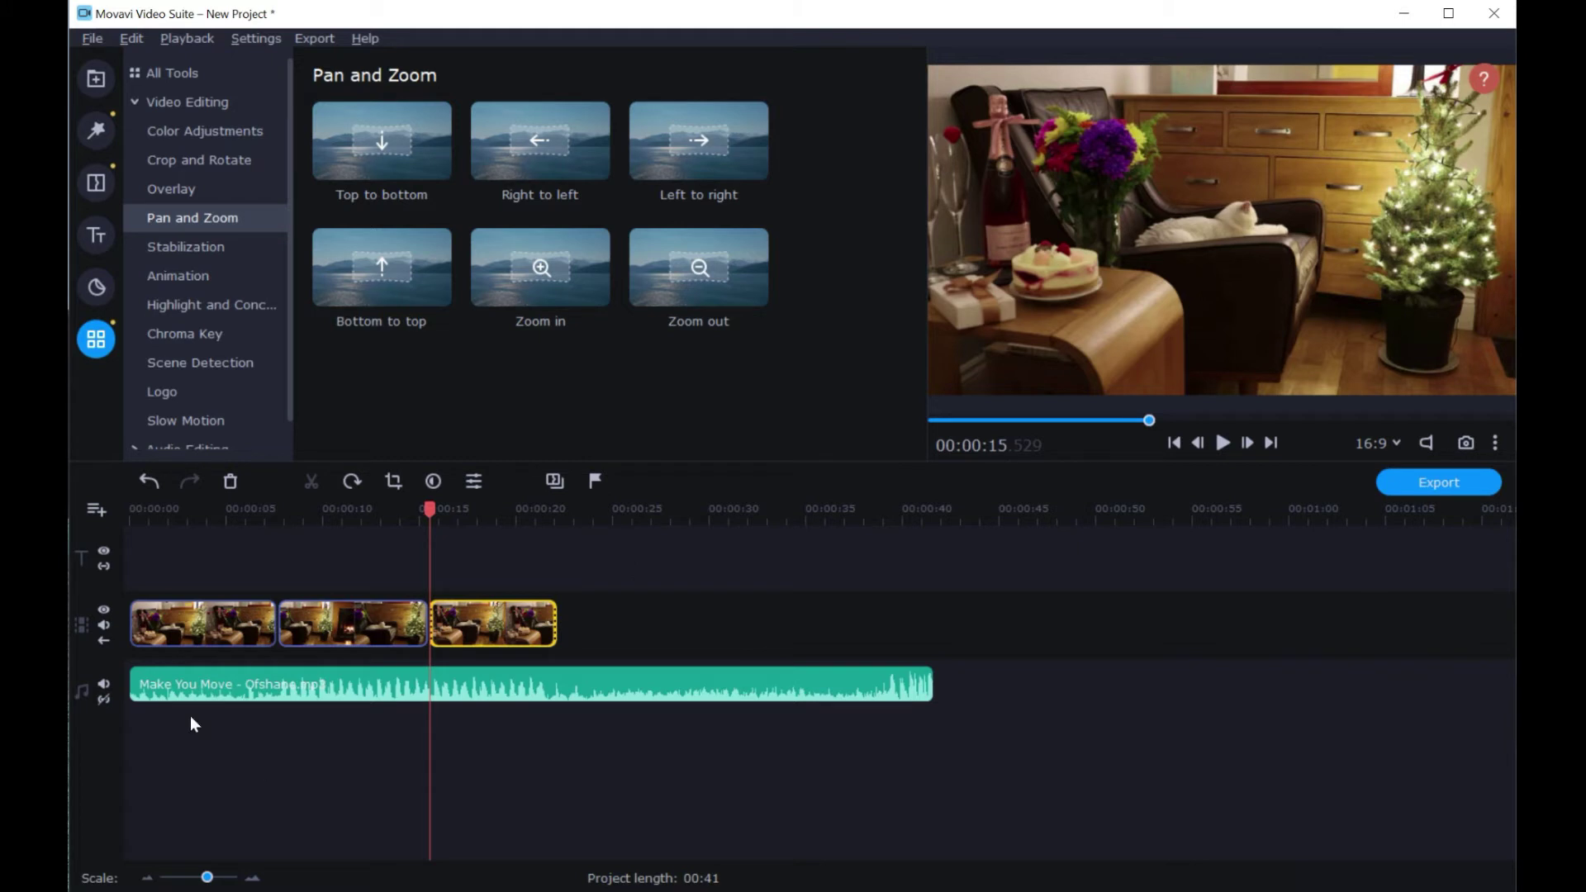
{"action": "left_click", "coordinate": [147, 482]}
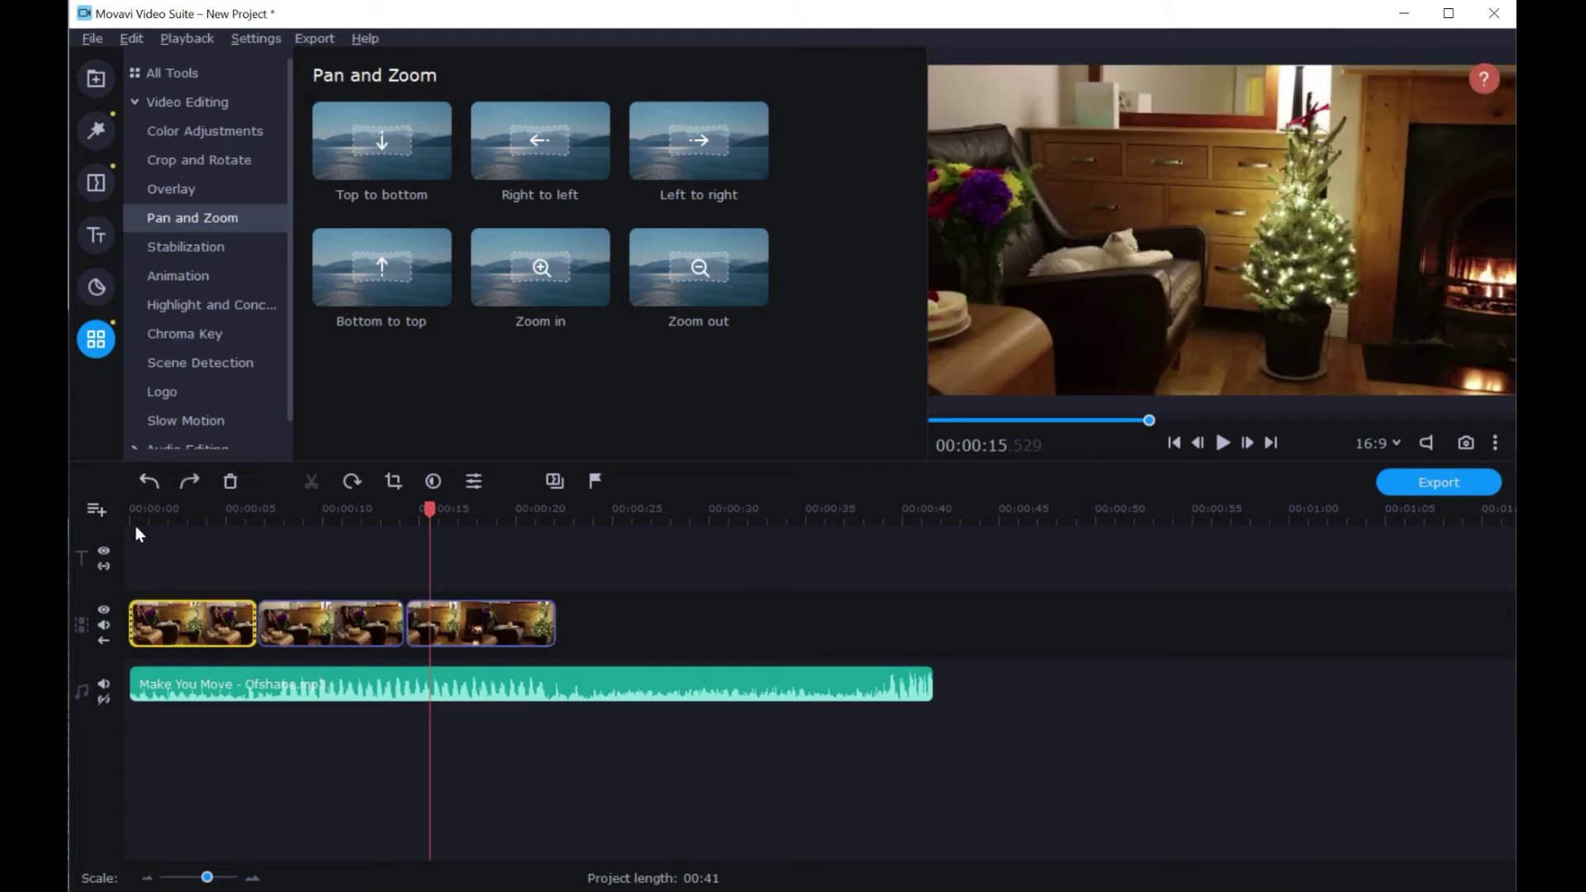
{"action": "left_click", "coordinate": [639, 621]}
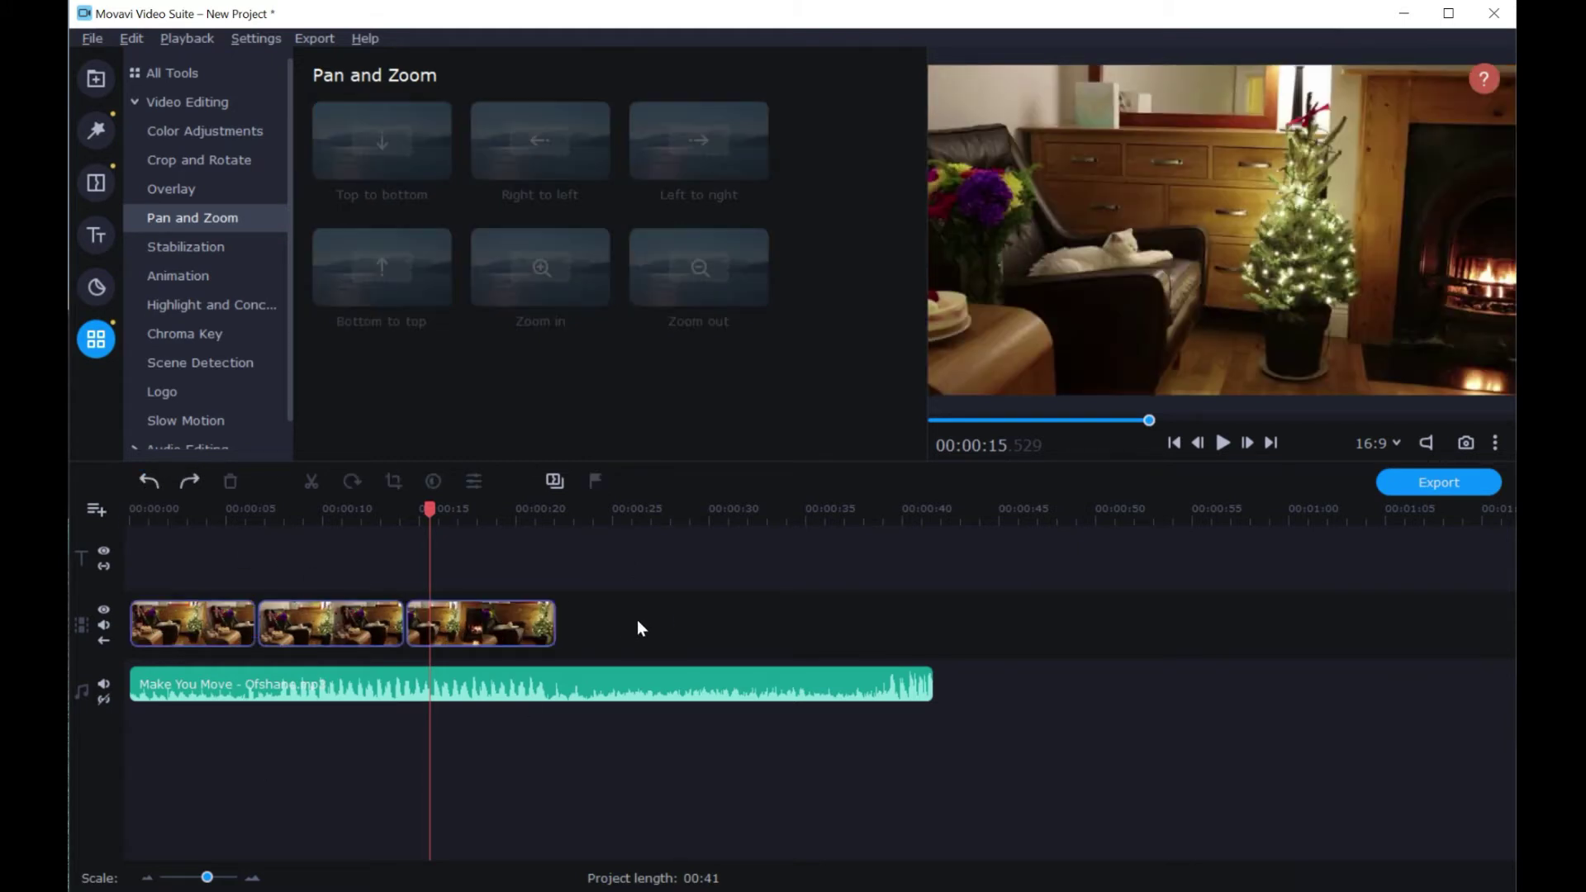
Apply the Zoom in effect to the first video clip at about 2.8 seconds and shift its zoom frame slightly right to centre the cat
{"action": "left_click", "coordinate": [182, 621]}
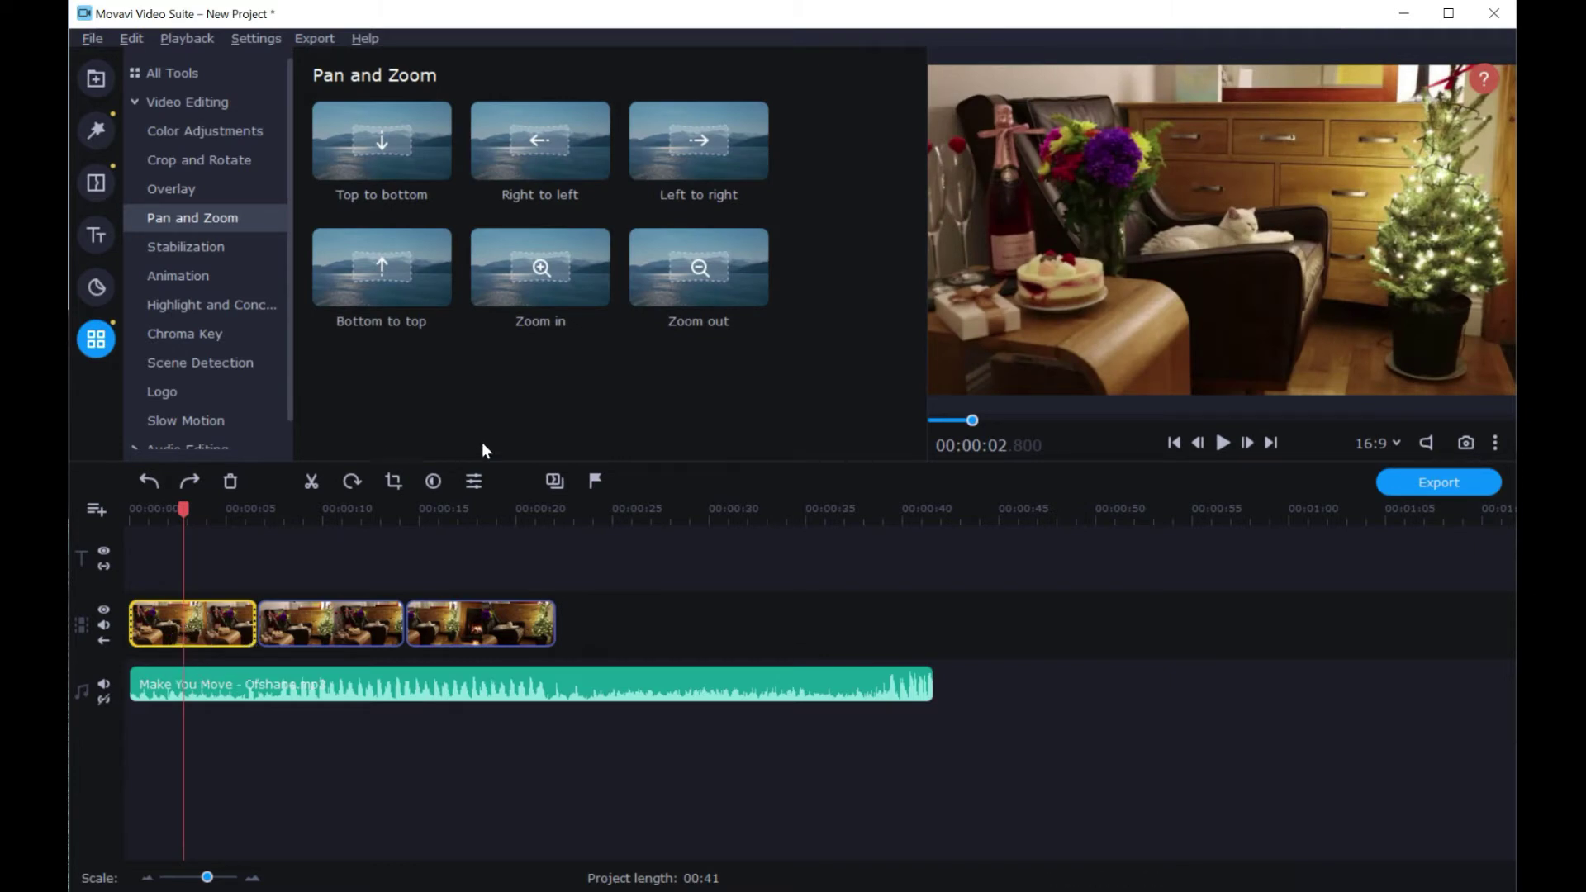
{"action": "mouse_move", "coordinate": [538, 256]}
{"action": "left_mouse_down"}
{"action": "mouse_move", "coordinate": [320, 514]}
{"action": "mouse_move", "coordinate": [165, 613]}
{"action": "mouse_move", "coordinate": [182, 616]}
{"action": "left_mouse_up"}
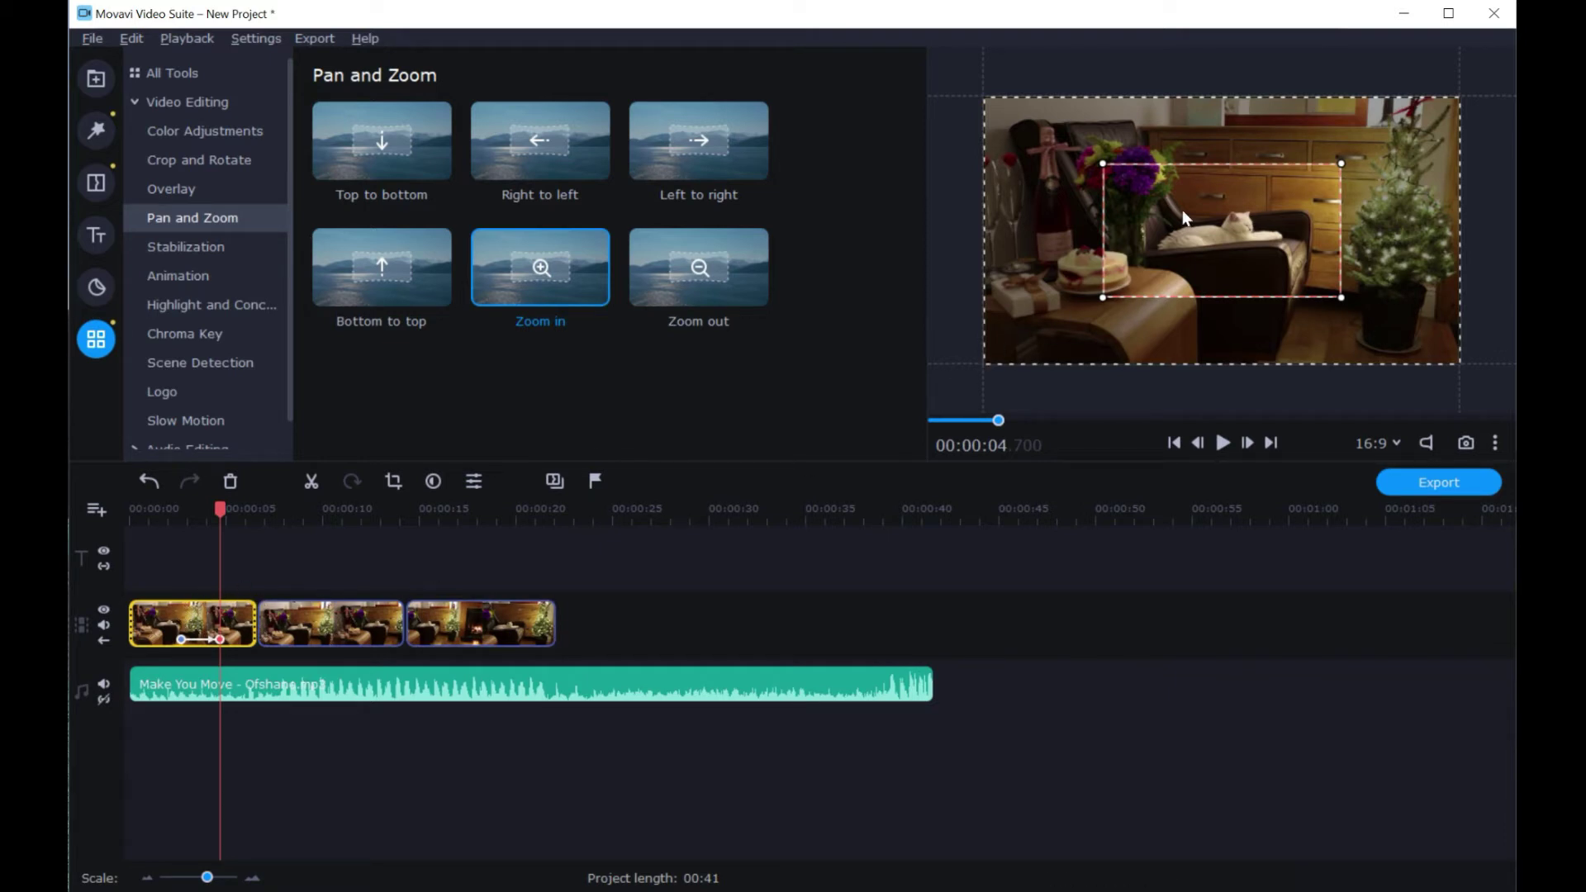
{"action": "mouse_move", "coordinate": [1207, 205]}
{"action": "left_mouse_down"}
{"action": "mouse_move", "coordinate": [1268, 214]}
{"action": "mouse_move", "coordinate": [1092, 176]}
{"action": "mouse_move", "coordinate": [1282, 221]}
{"action": "mouse_move", "coordinate": [1222, 208]}
{"action": "left_mouse_up"}
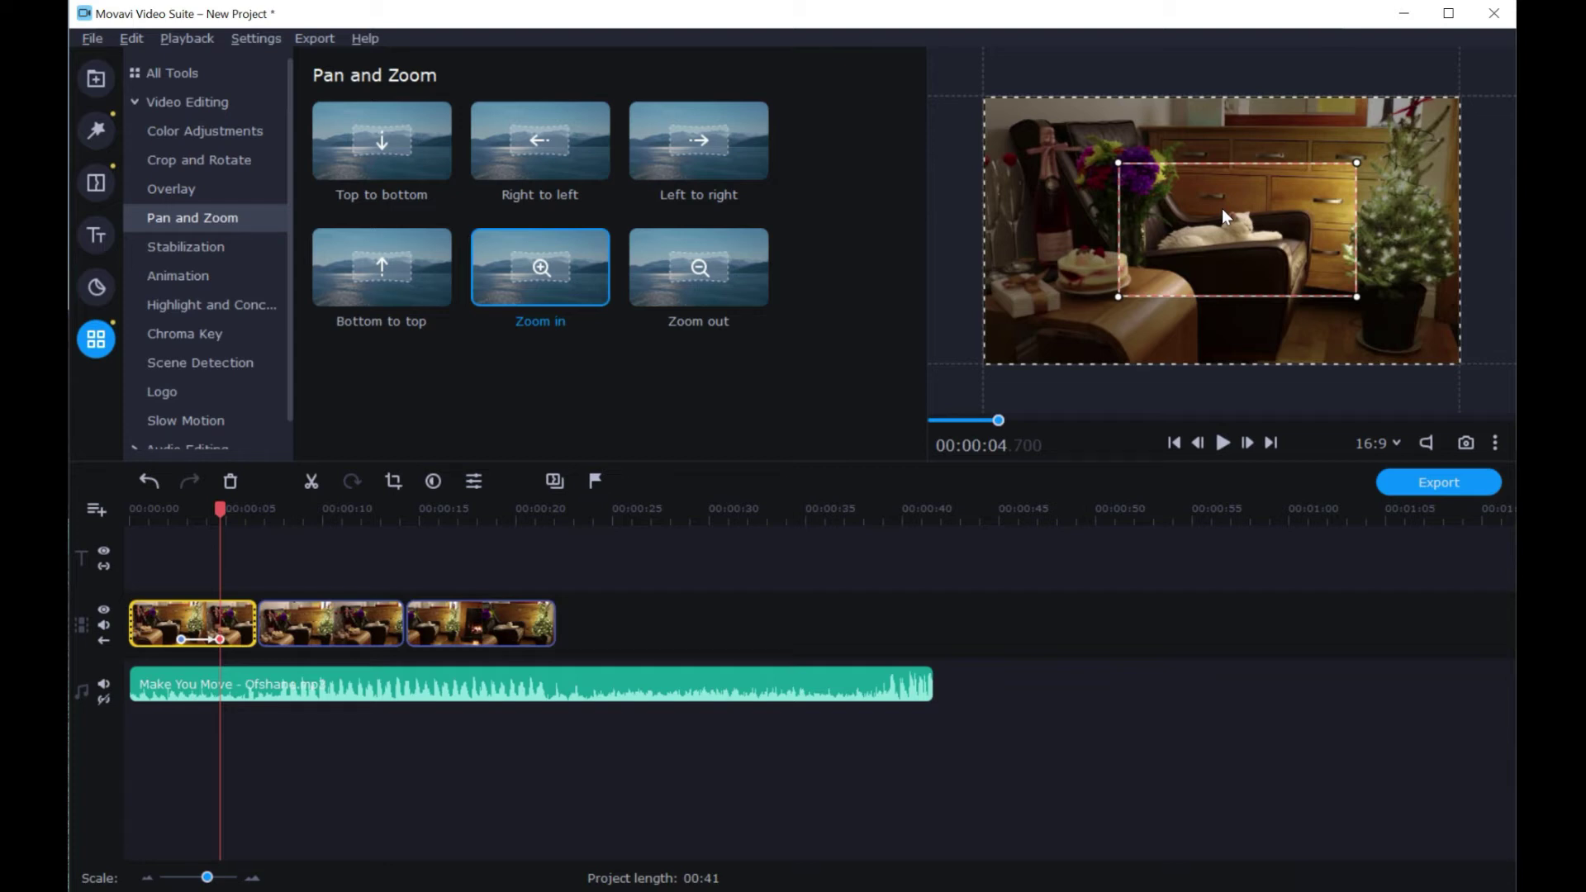
{"action": "mouse_move", "coordinate": [1222, 208]}
{"action": "left_mouse_down"}
{"action": "mouse_move", "coordinate": [1208, 208]}
{"action": "mouse_move", "coordinate": [1221, 208]}
{"action": "left_mouse_up"}
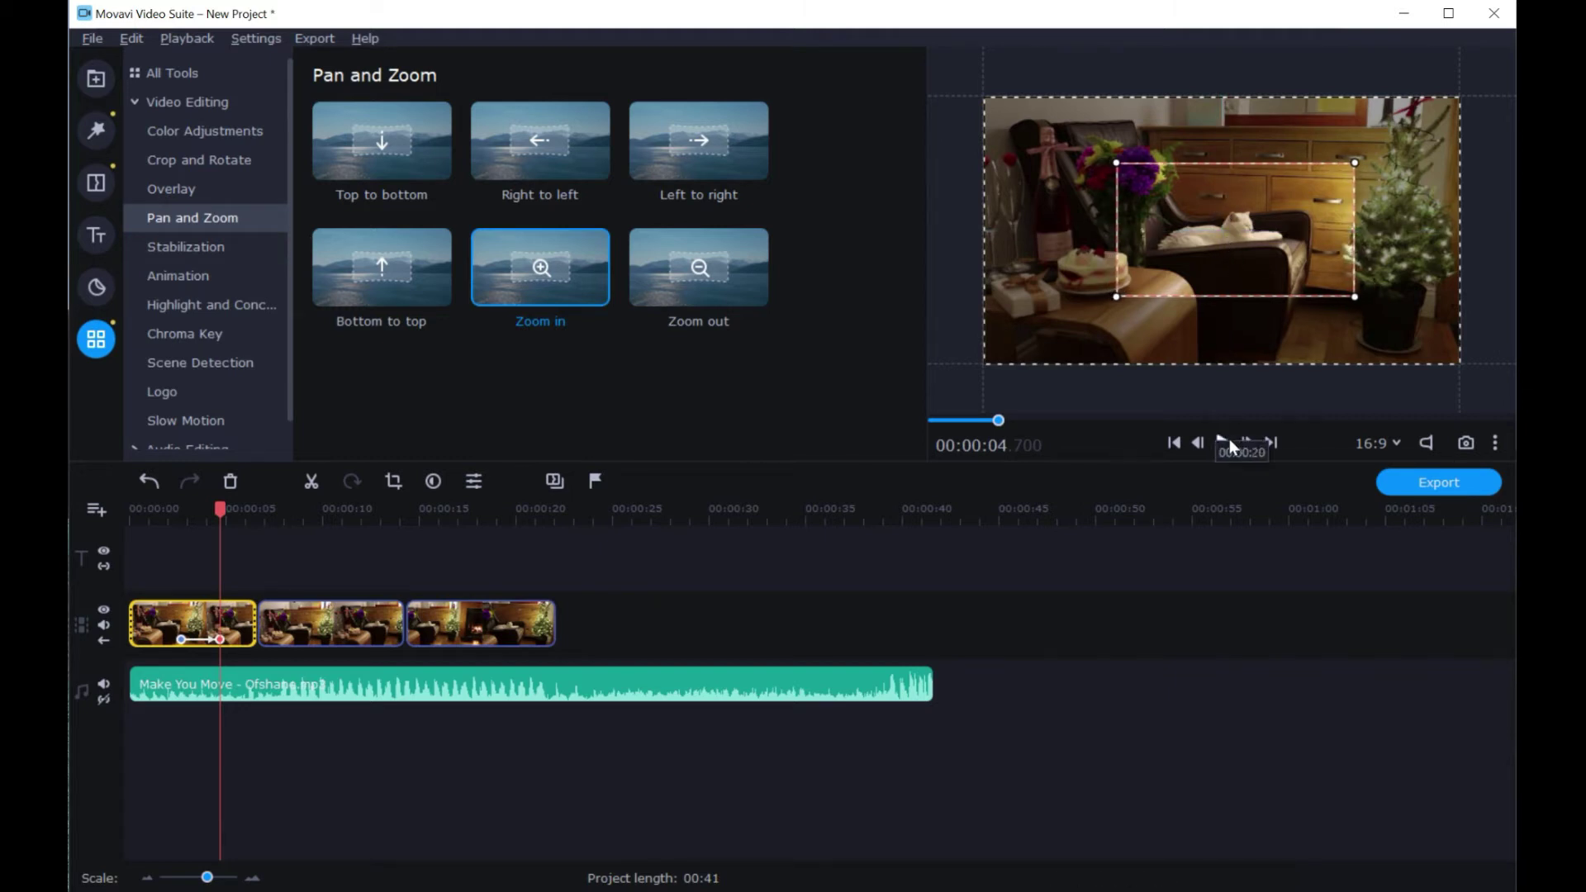
Play the project from about 1.8 seconds to check the zoom on the first video clip
{"action": "left_click_drag", "start_coordinate": [235, 510], "coordinate": [165, 511]}
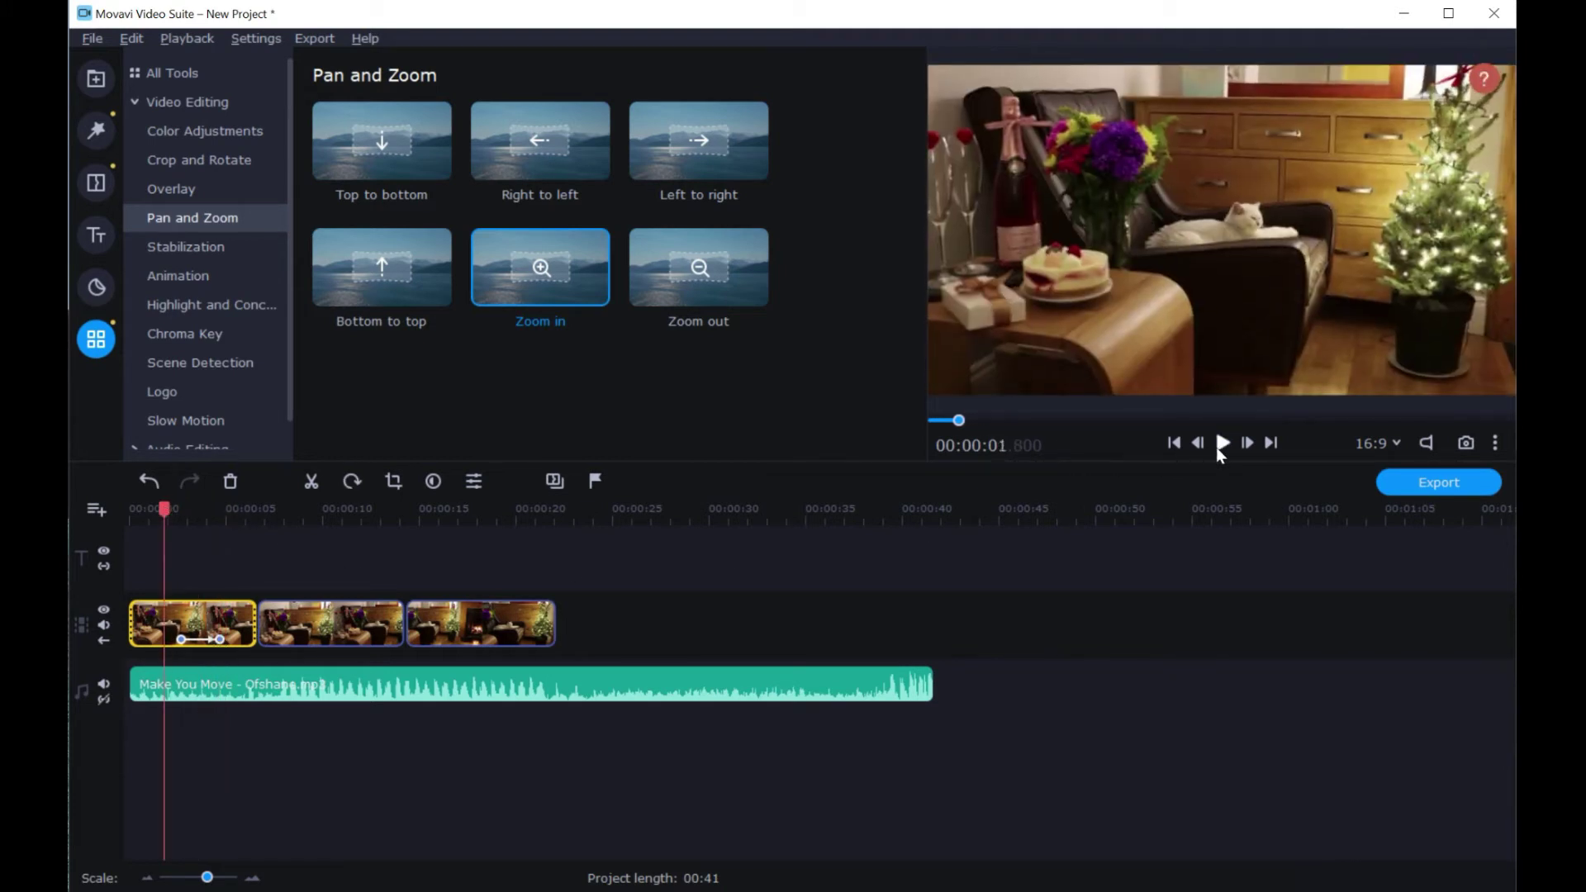
{"action": "left_click", "coordinate": [1219, 447]}
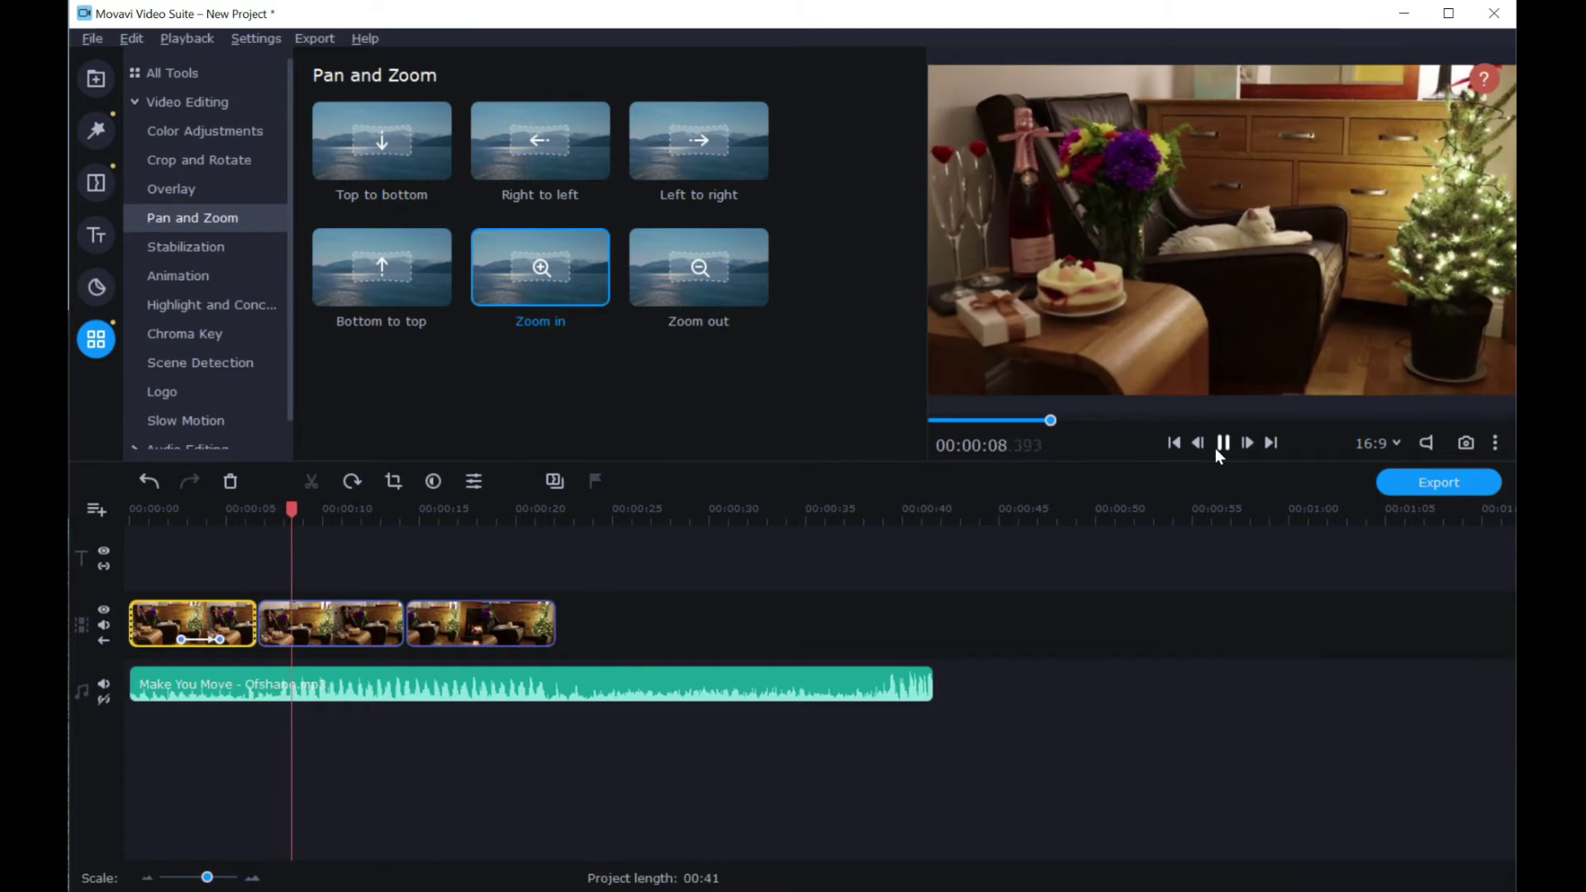
{"action": "left_click", "coordinate": [1216, 448]}
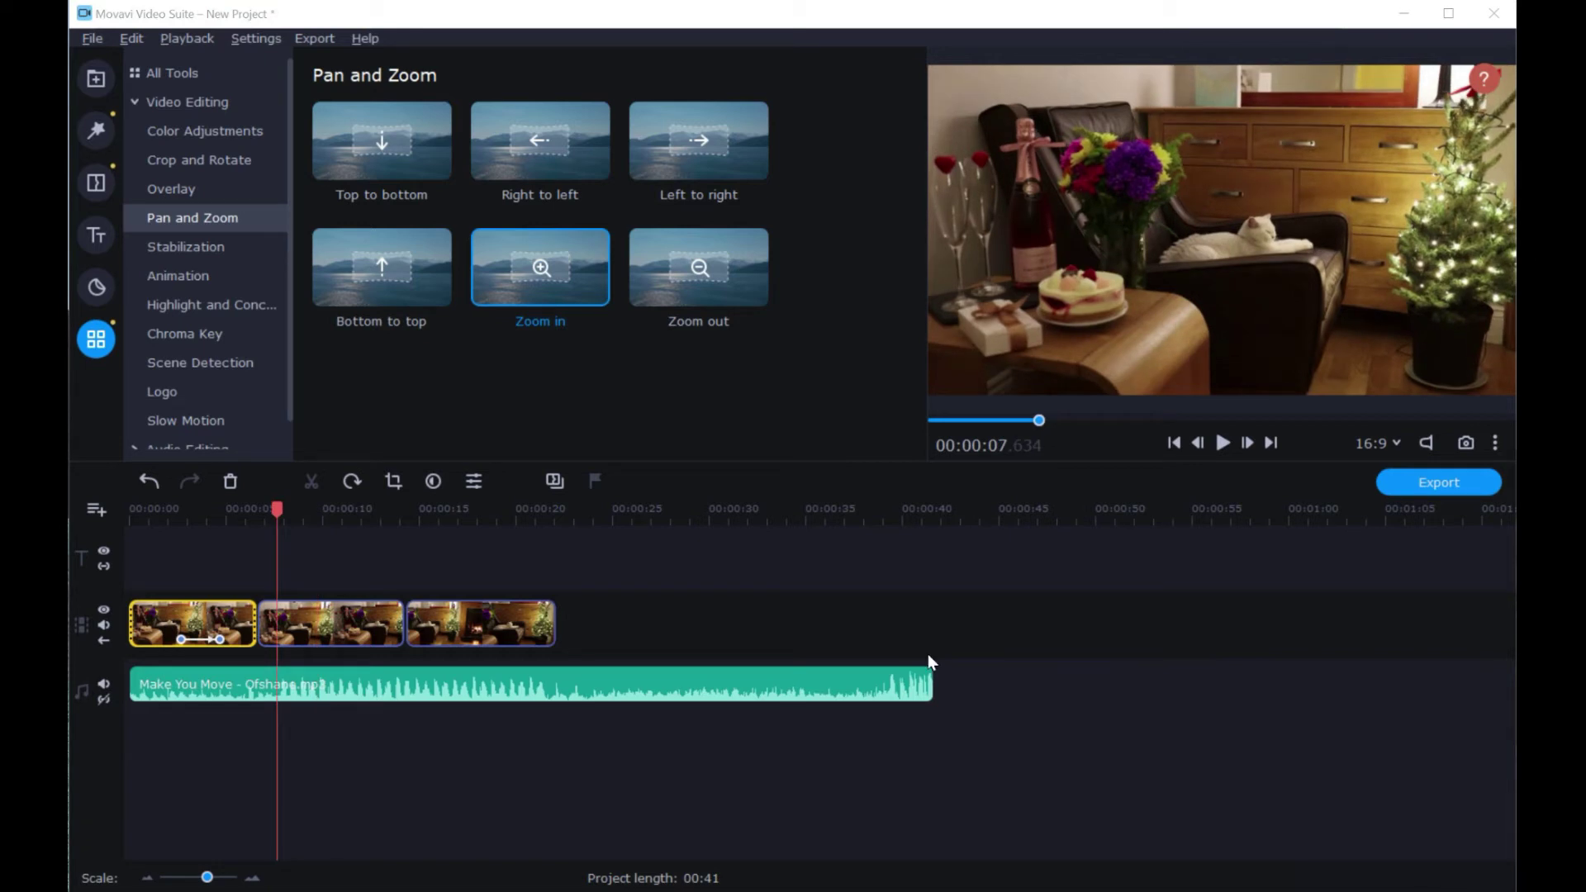
Look through the transitions library and its categories, ending with the Geometric transitions
{"action": "left_click", "coordinate": [96, 130]}
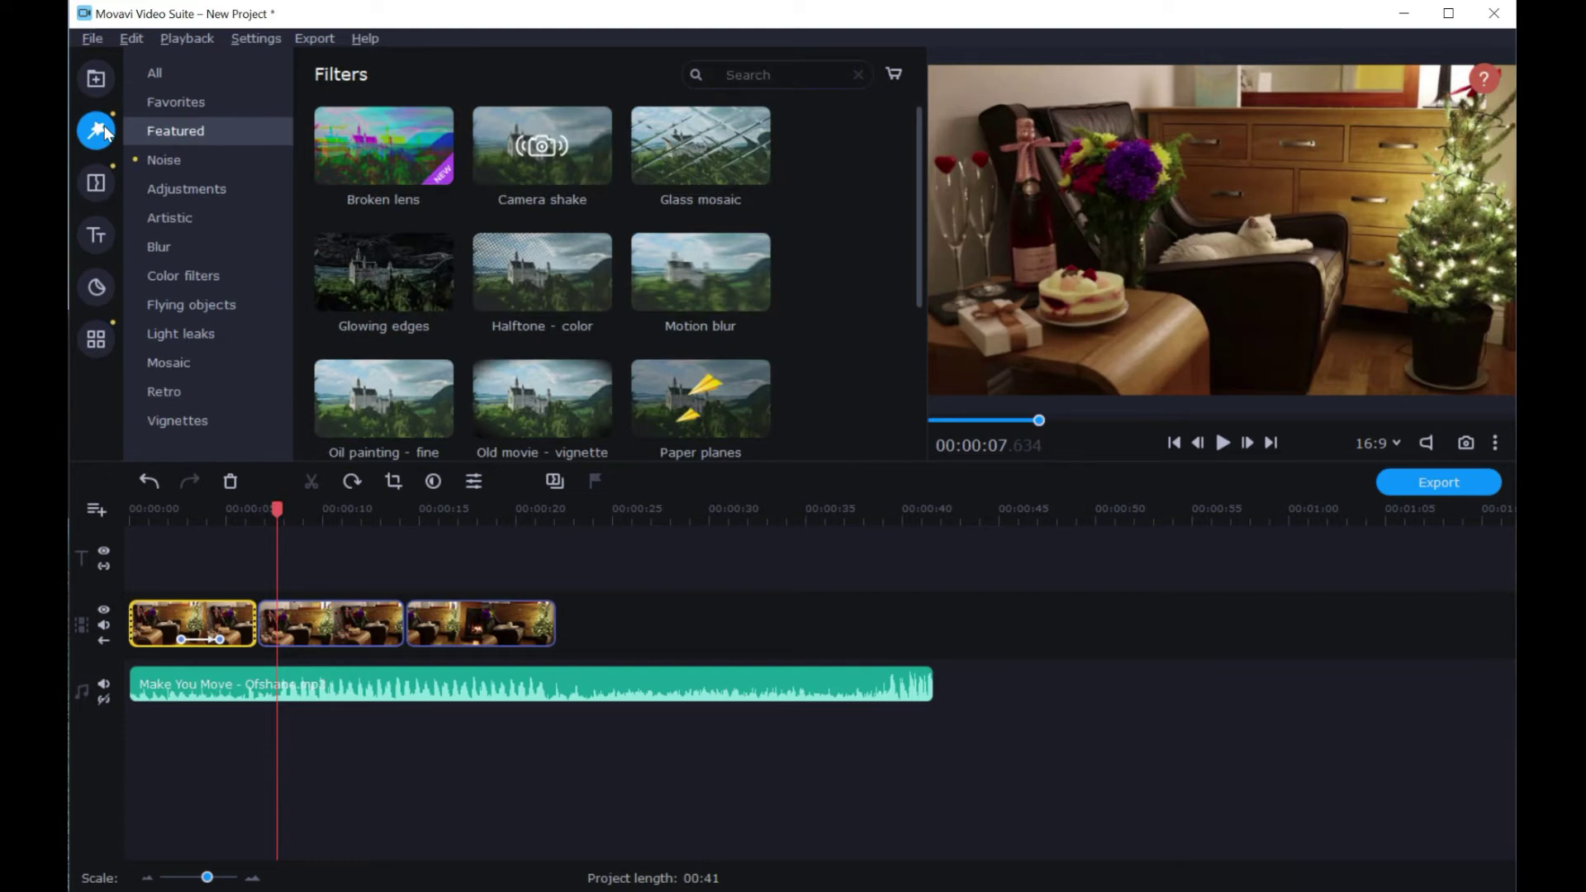
{"action": "left_click", "coordinate": [95, 79]}
{"action": "left_click", "coordinate": [95, 130]}
{"action": "left_click", "coordinate": [95, 183]}
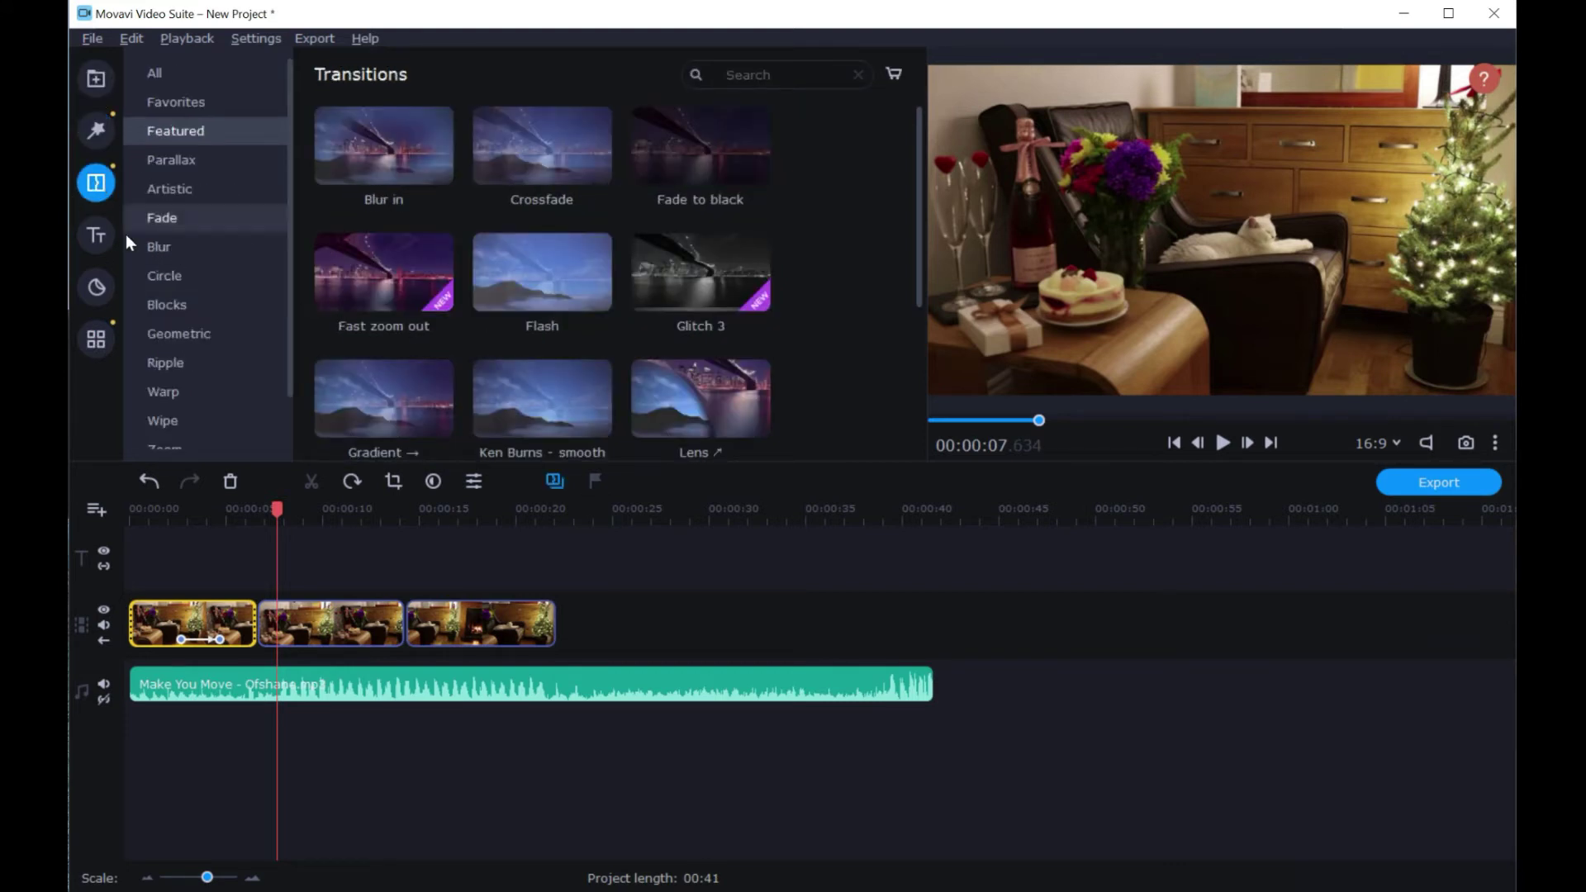
{"action": "left_click", "coordinate": [97, 239]}
{"action": "left_click", "coordinate": [96, 183]}
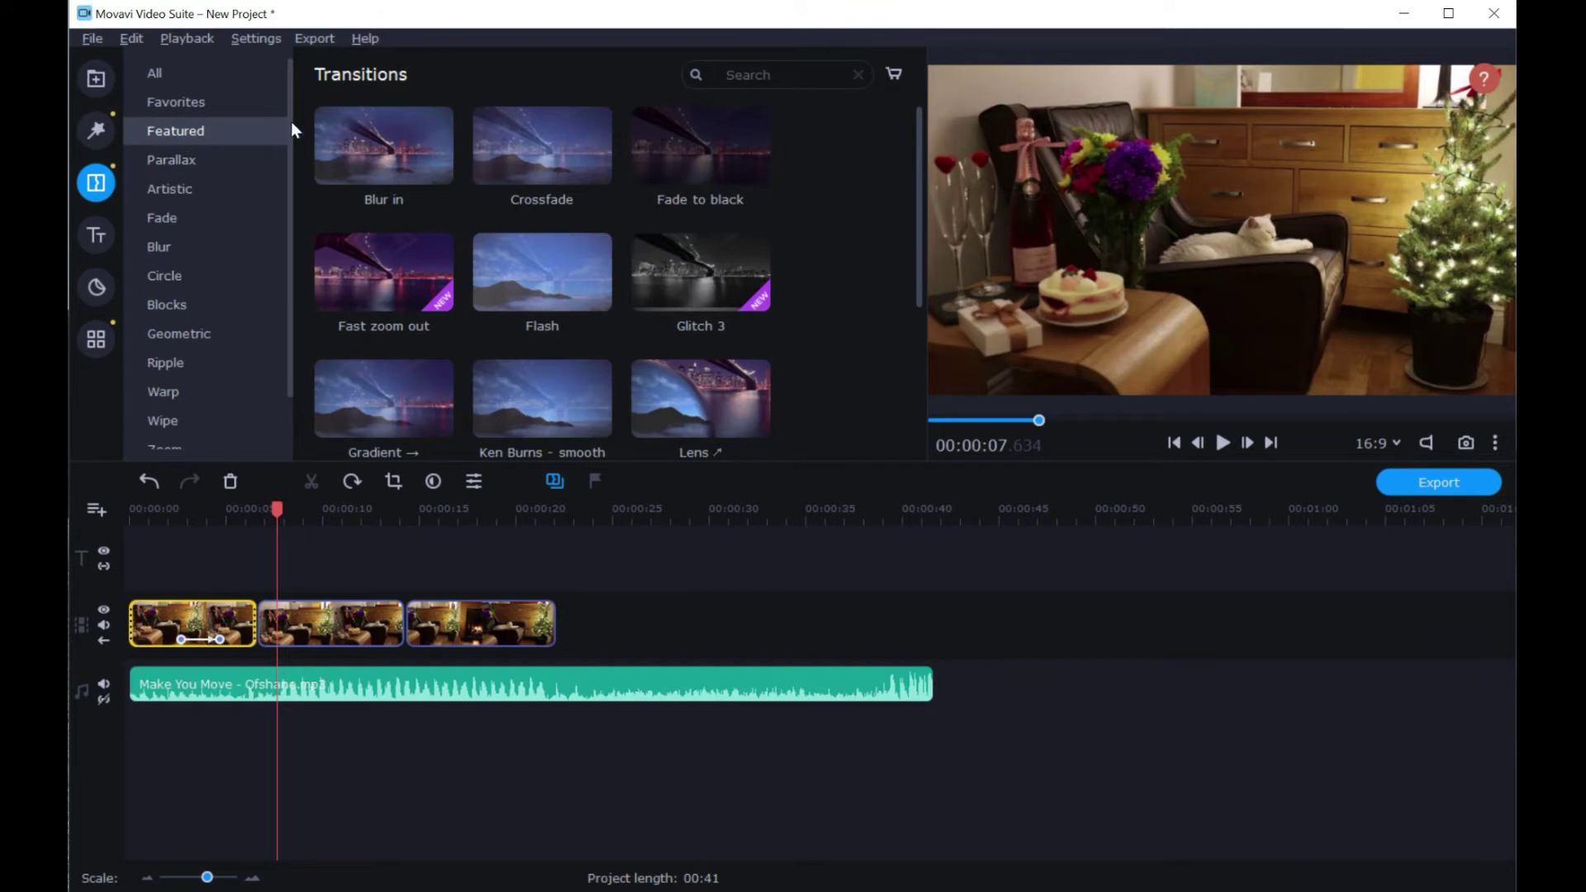
{"action": "left_click", "coordinate": [223, 184]}
{"action": "left_click", "coordinate": [197, 248]}
{"action": "left_click", "coordinate": [197, 335]}
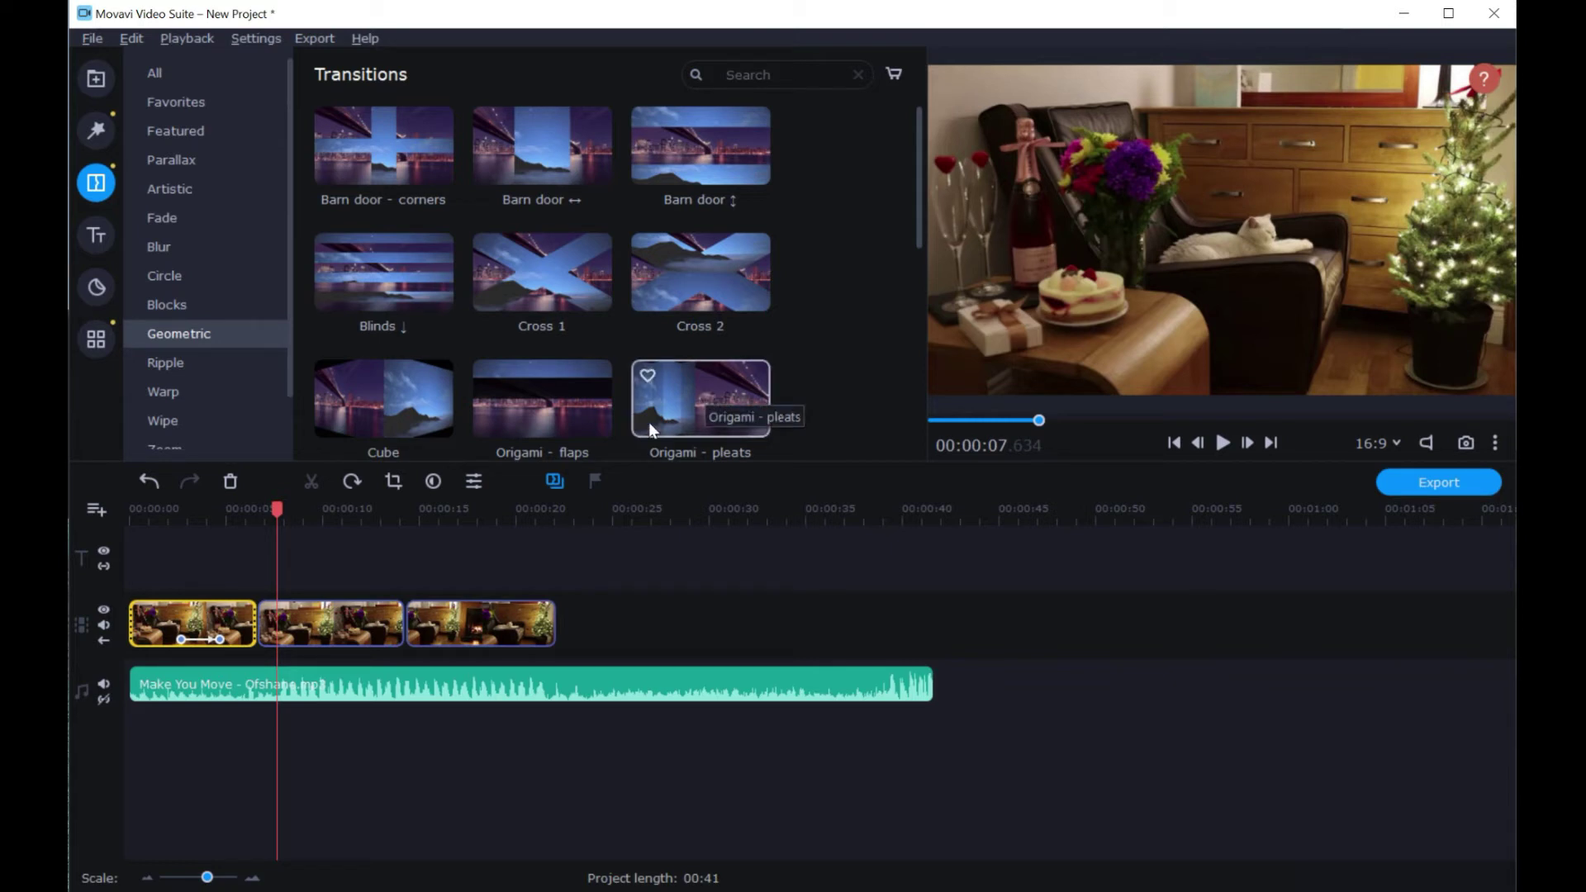
Place the Geometric transition Origami - flaps between the first and second video clips
{"action": "left_click", "coordinate": [319, 628]}
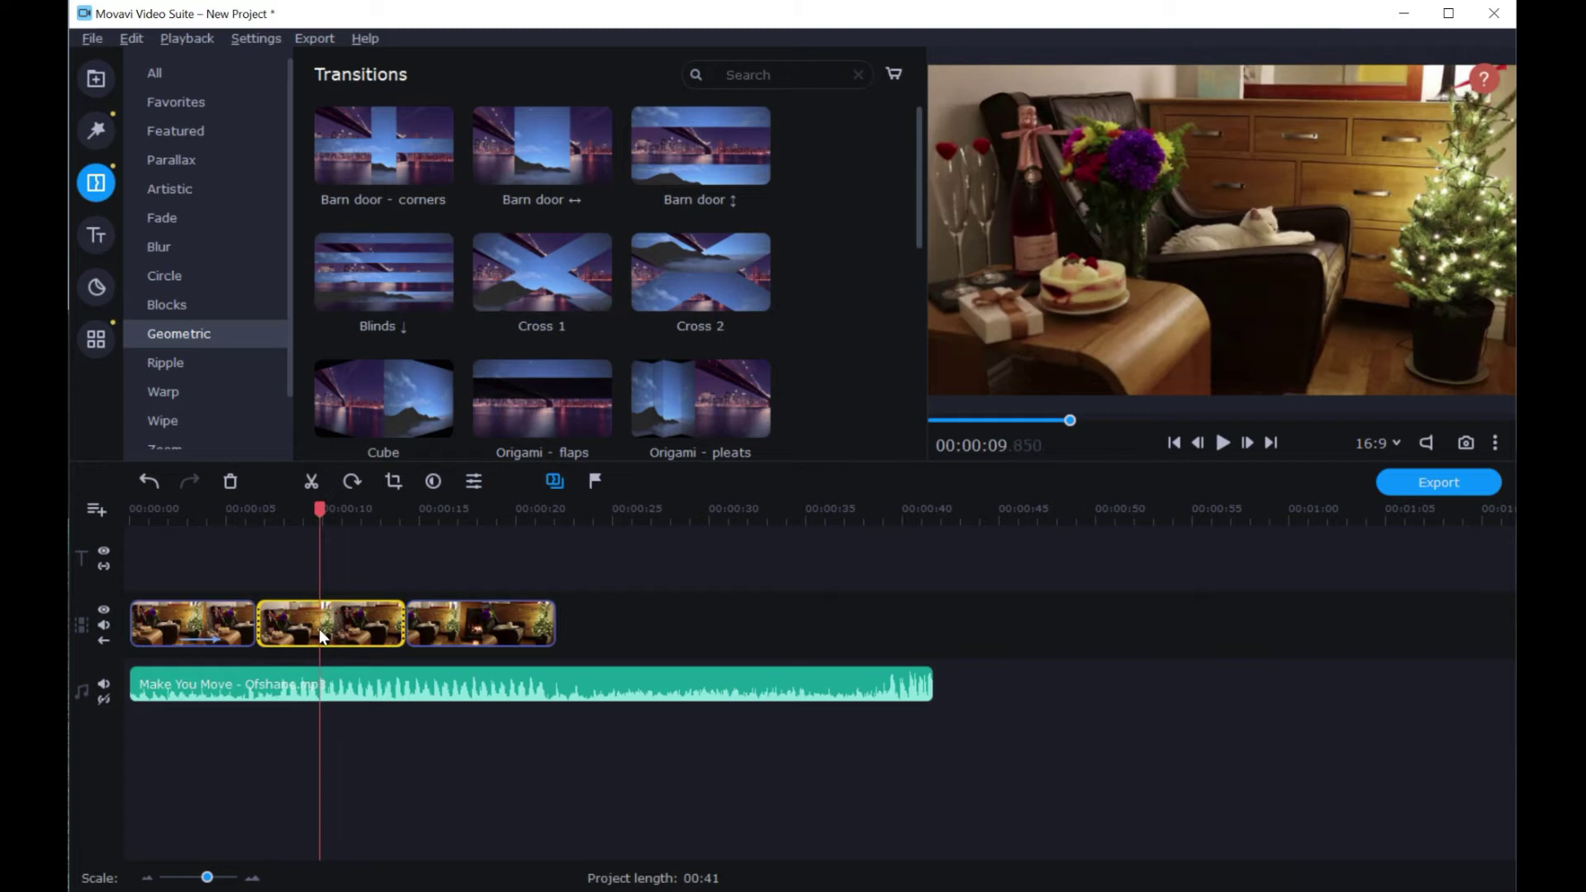
{"action": "left_click", "coordinate": [558, 395]}
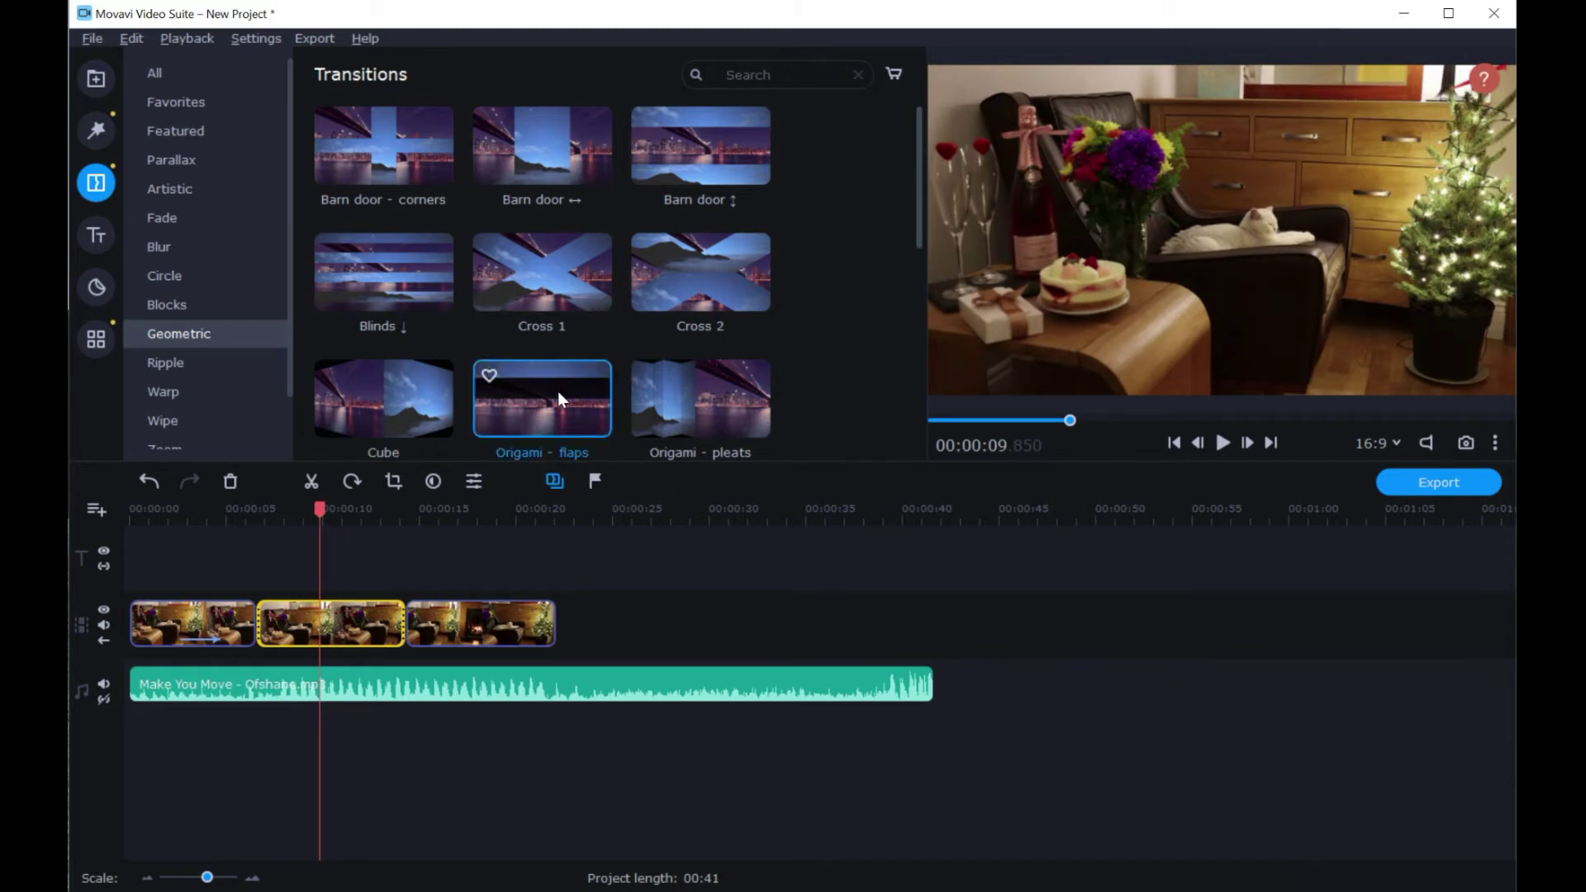
{"action": "left_click_drag", "start_coordinate": [557, 390], "coordinate": [251, 616]}
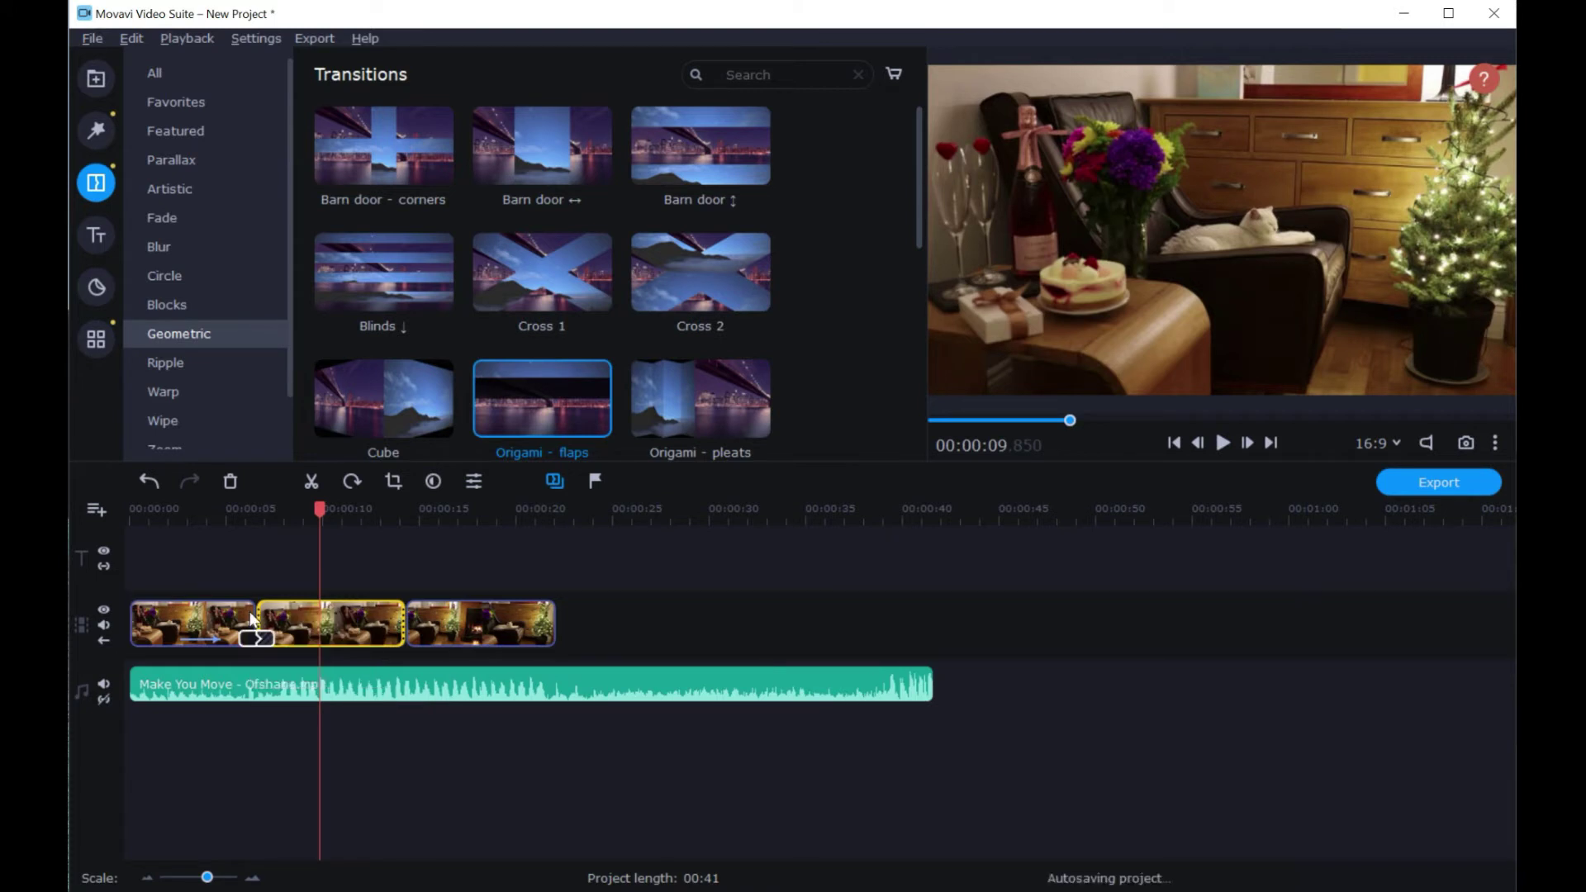
Play the Origami - flaps transition from the end of the first video clip and delete it
{"action": "left_click", "coordinate": [217, 616]}
{"action": "key", "text": "space"}
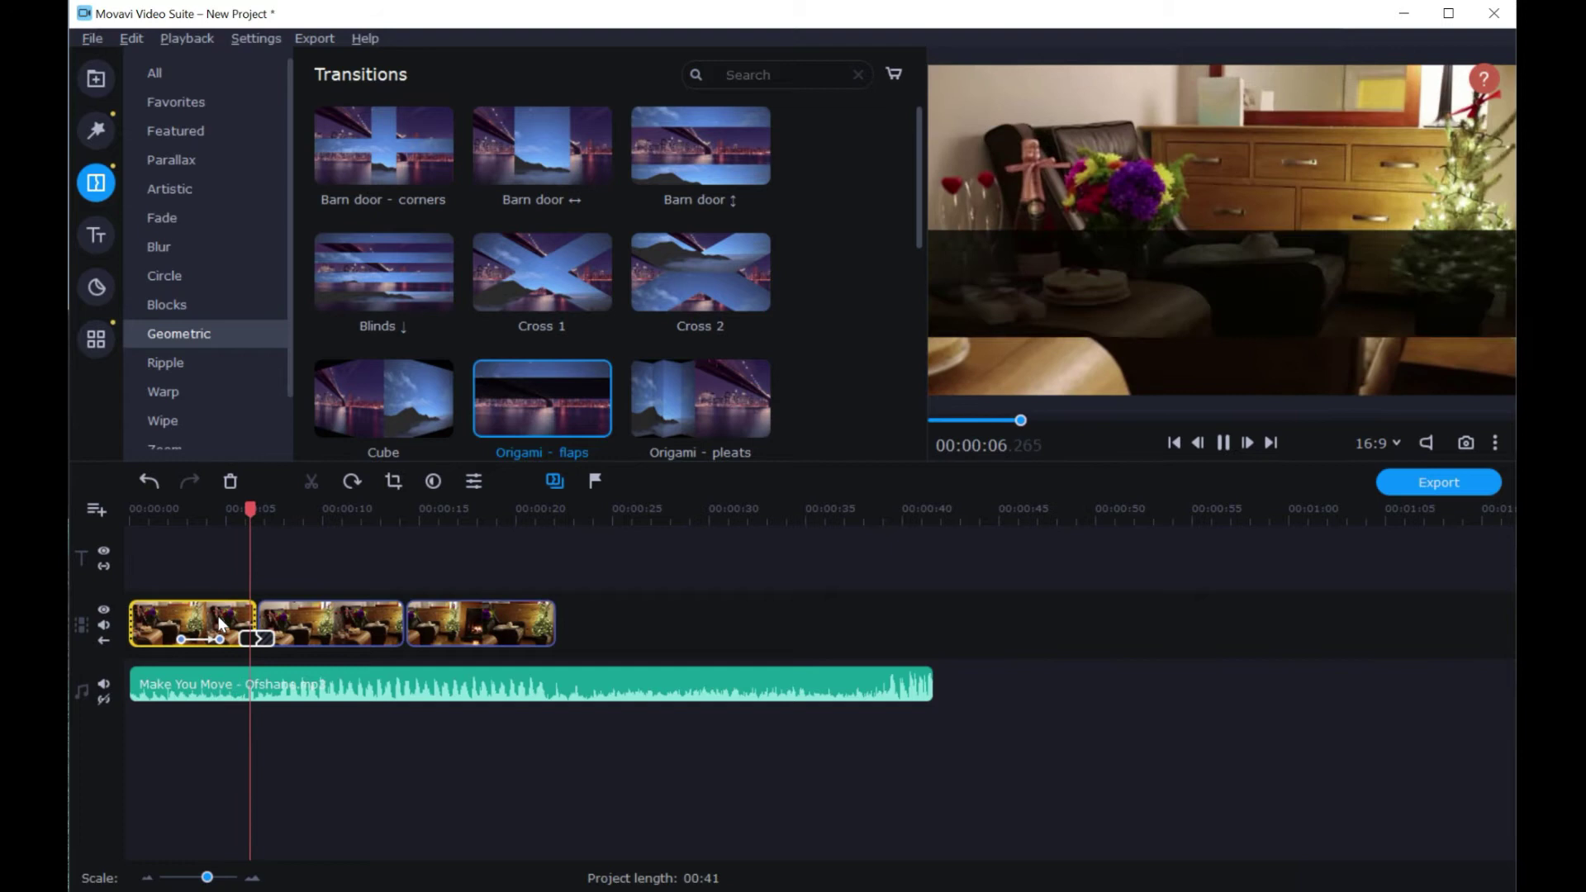
{"action": "key", "text": "space"}
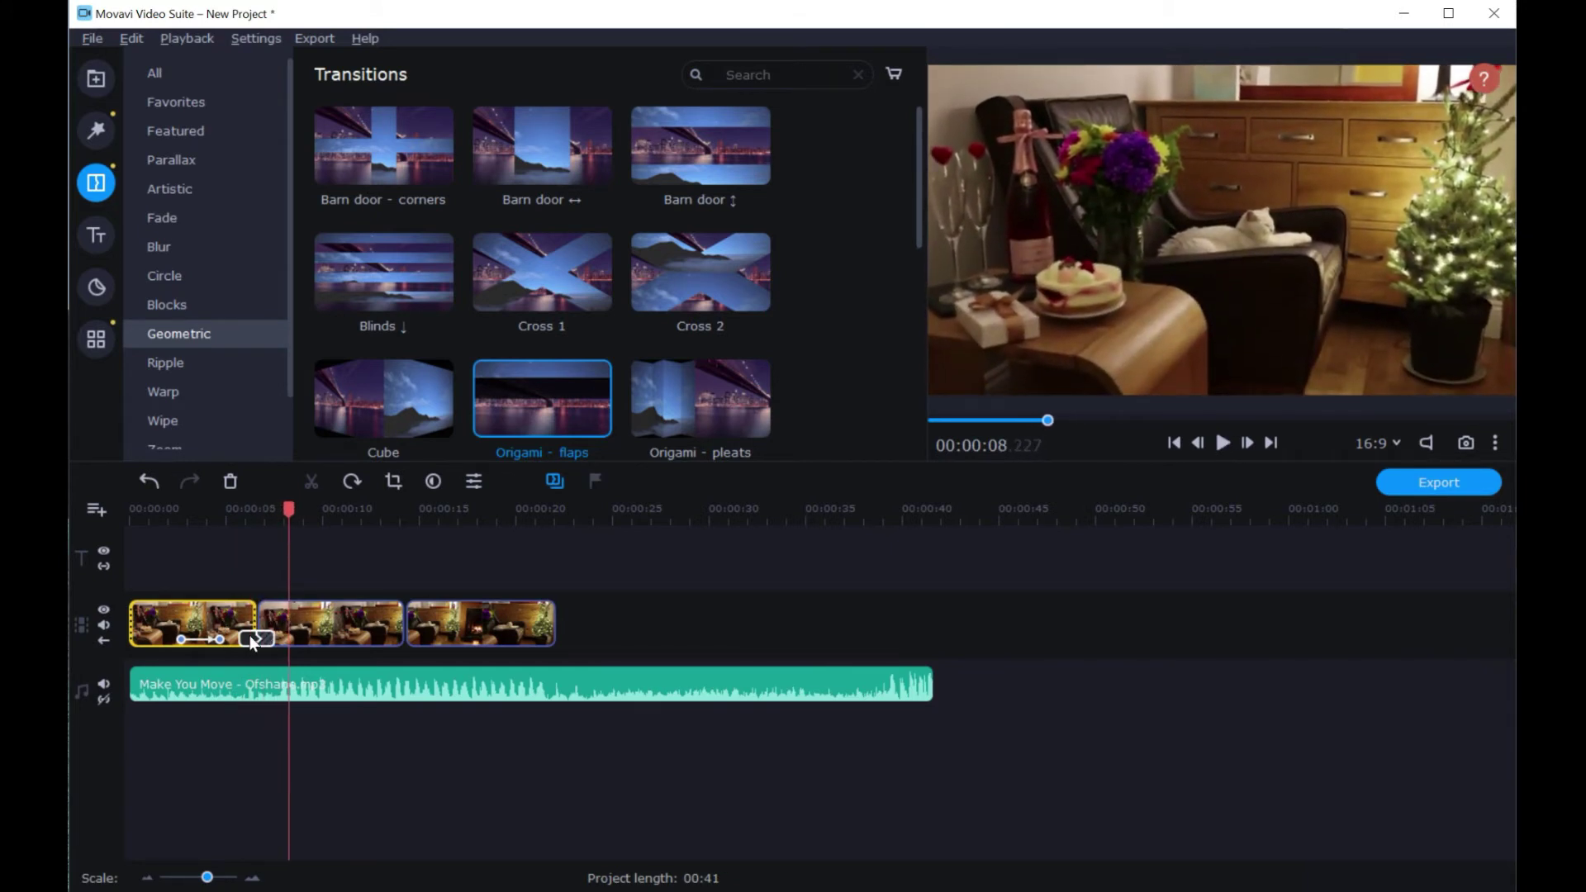
{"action": "left_click", "coordinate": [250, 636]}
{"action": "left_click", "coordinate": [252, 640]}
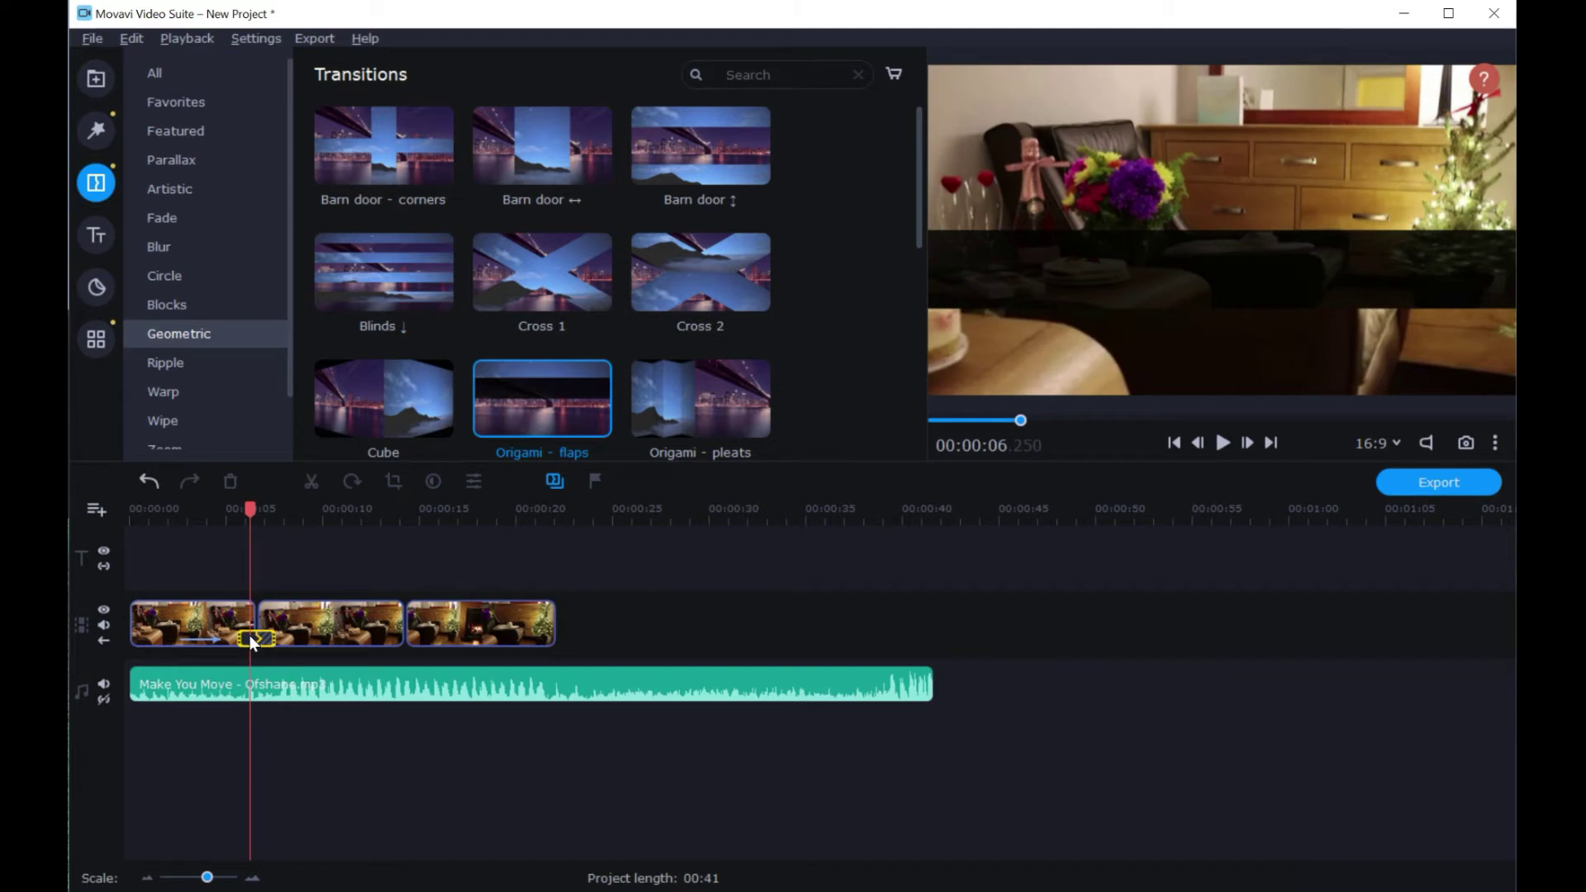
Try the Warp transition Pinwheel - 13 parts between the first and second video clips and undo it
{"action": "left_click_drag", "start_coordinate": [921, 160], "coordinate": [930, 399]}
{"action": "scroll", "coordinate": [571, 183], "scroll_direction": "up", "scroll_amount": 3}
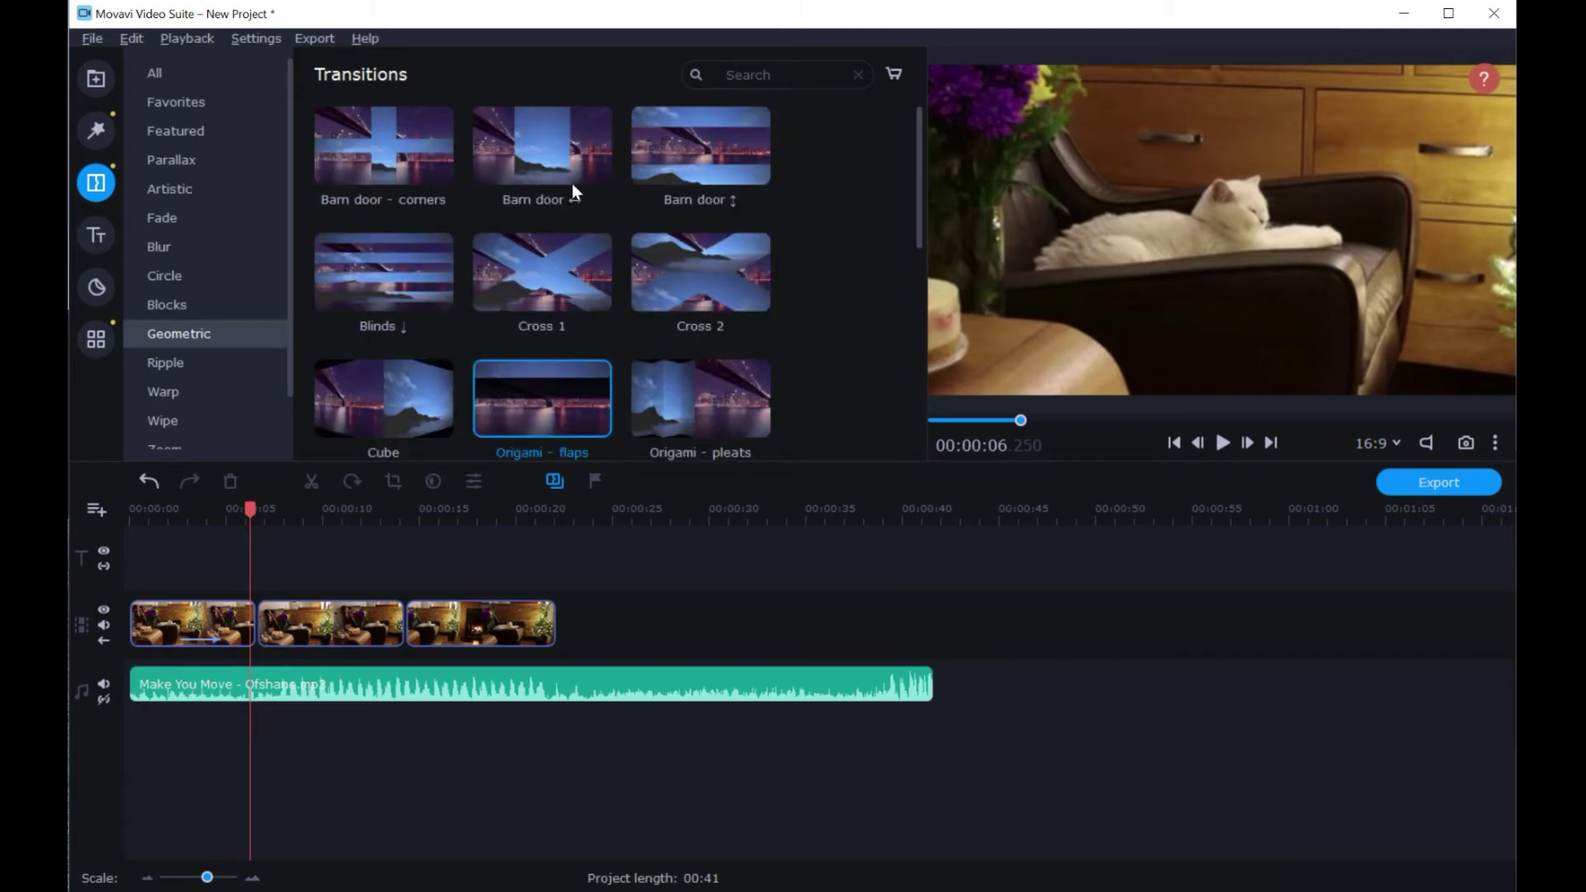
{"action": "left_click", "coordinate": [169, 387]}
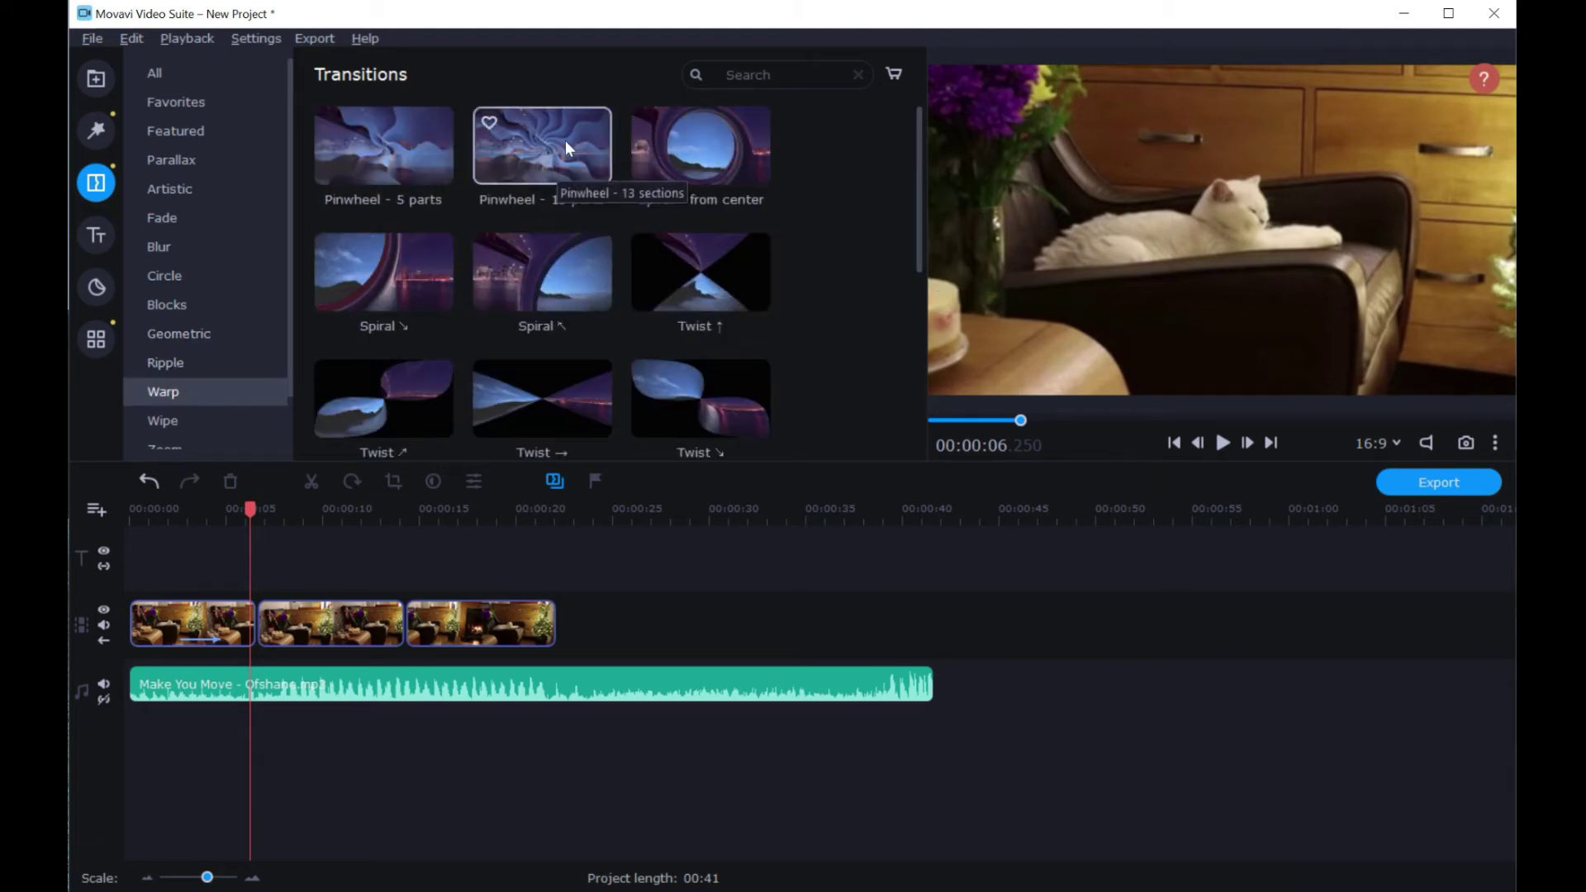
{"action": "left_click_drag", "start_coordinate": [565, 141], "coordinate": [246, 611]}
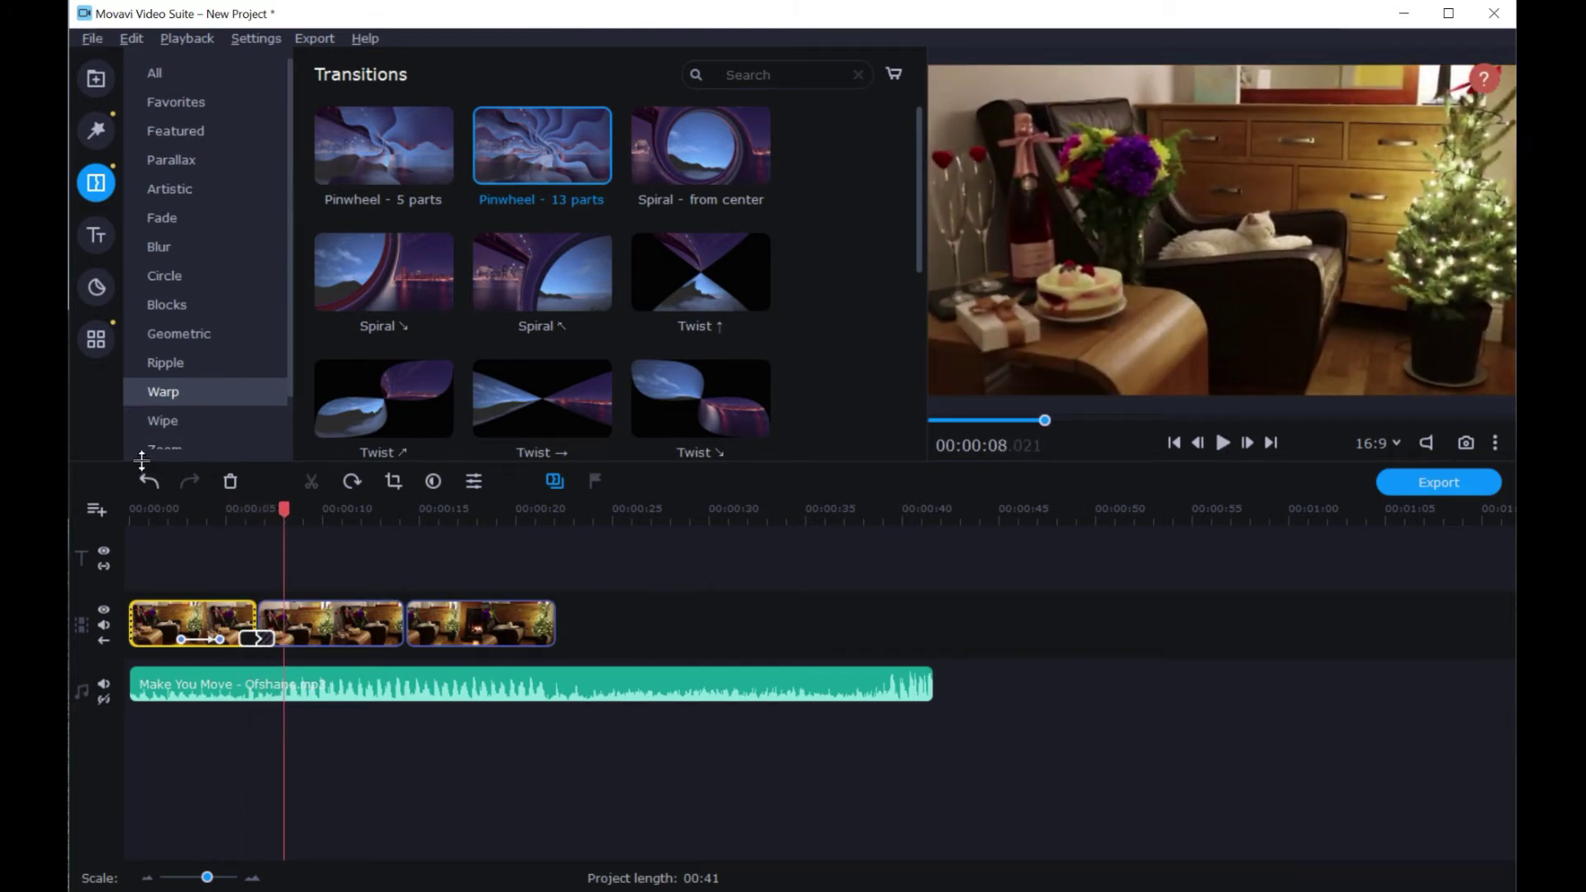
{"action": "left_click", "coordinate": [153, 484]}
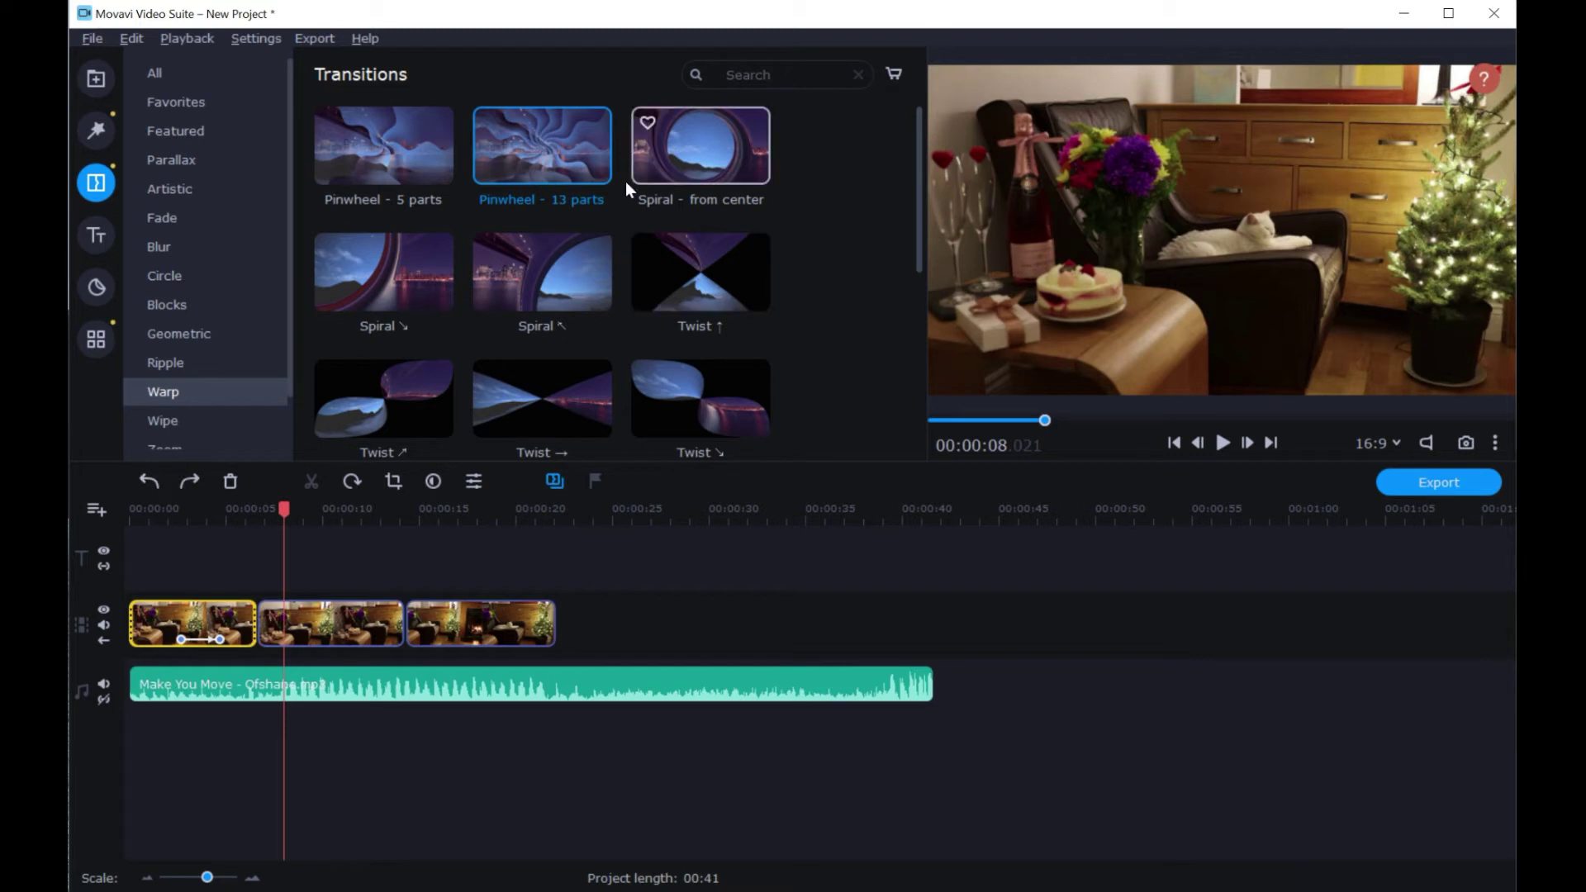
Place the Warp transition Spiral - from center between the first and second video clips and play across it
{"action": "left_click_drag", "start_coordinate": [733, 162], "coordinate": [231, 611]}
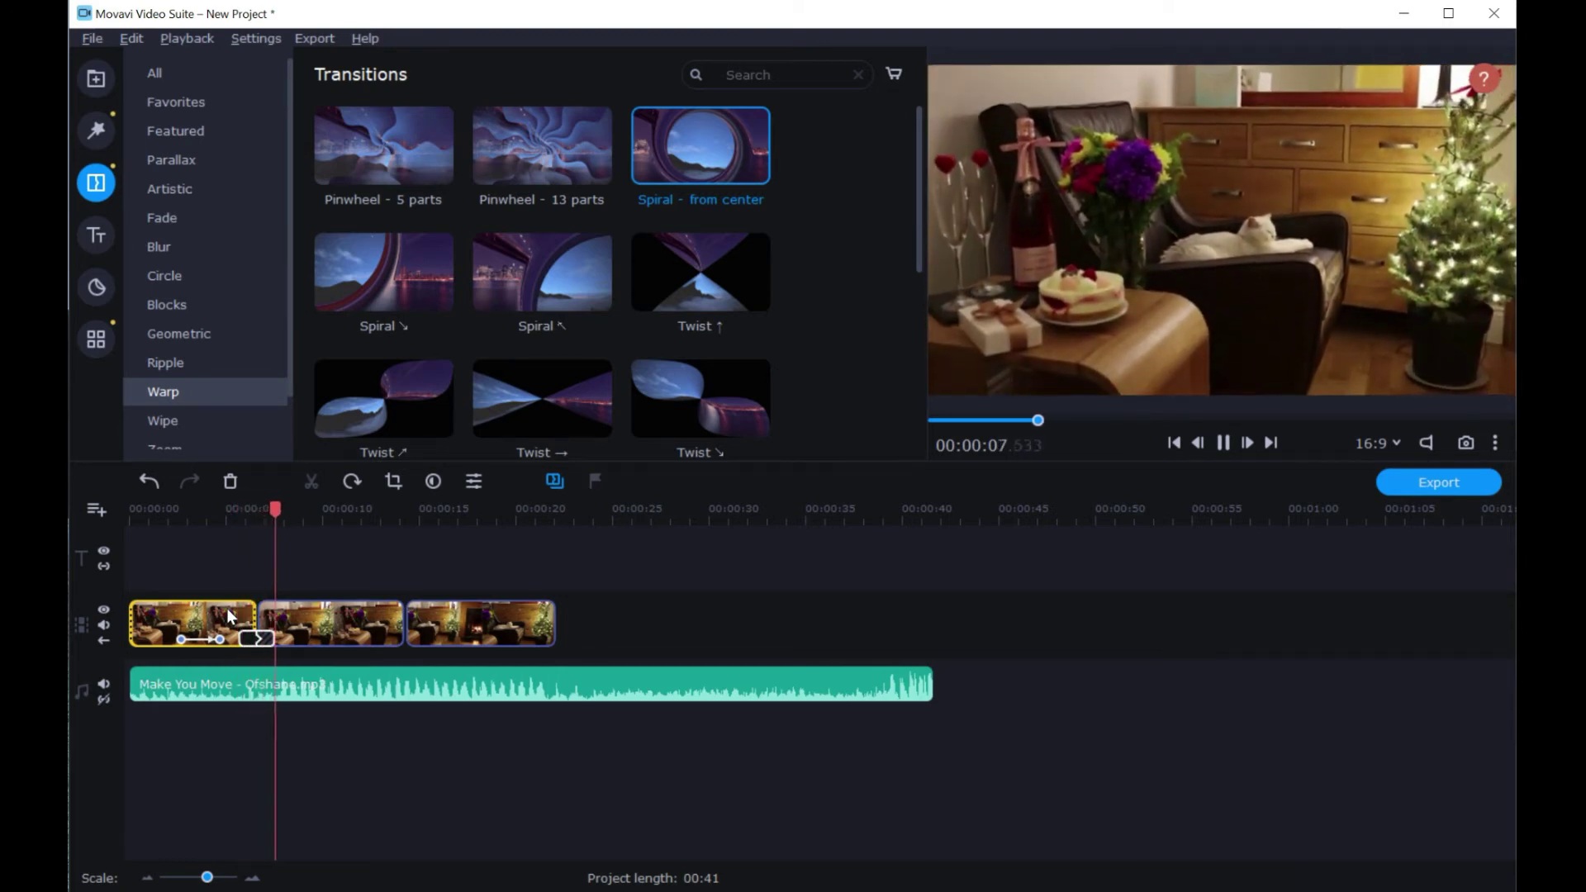
{"action": "double_click", "coordinate": [226, 611]}
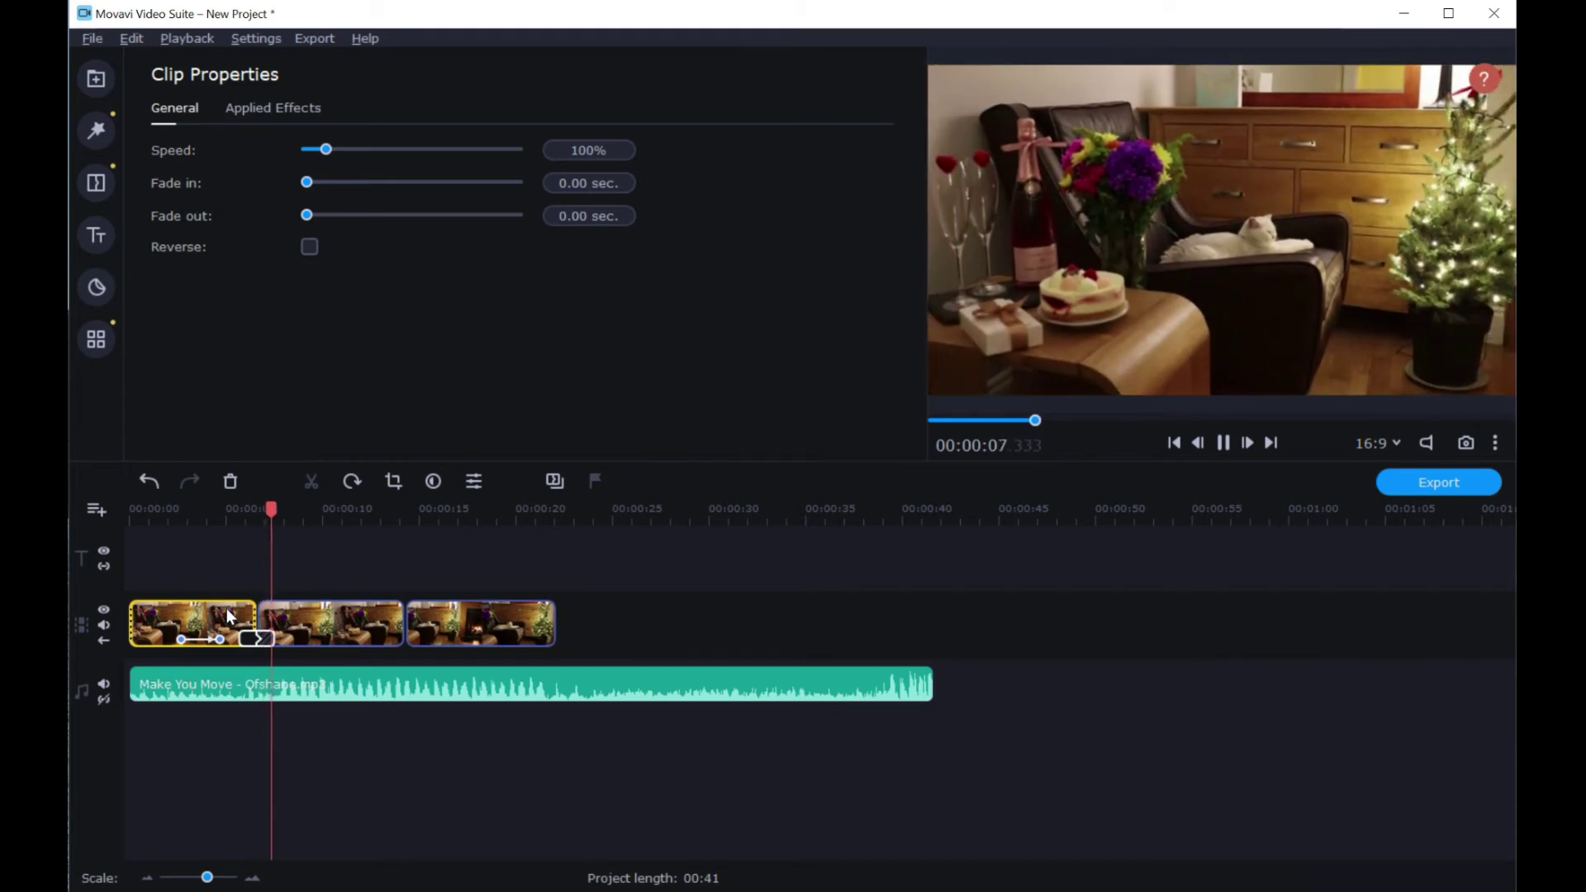
{"action": "key", "text": "space"}
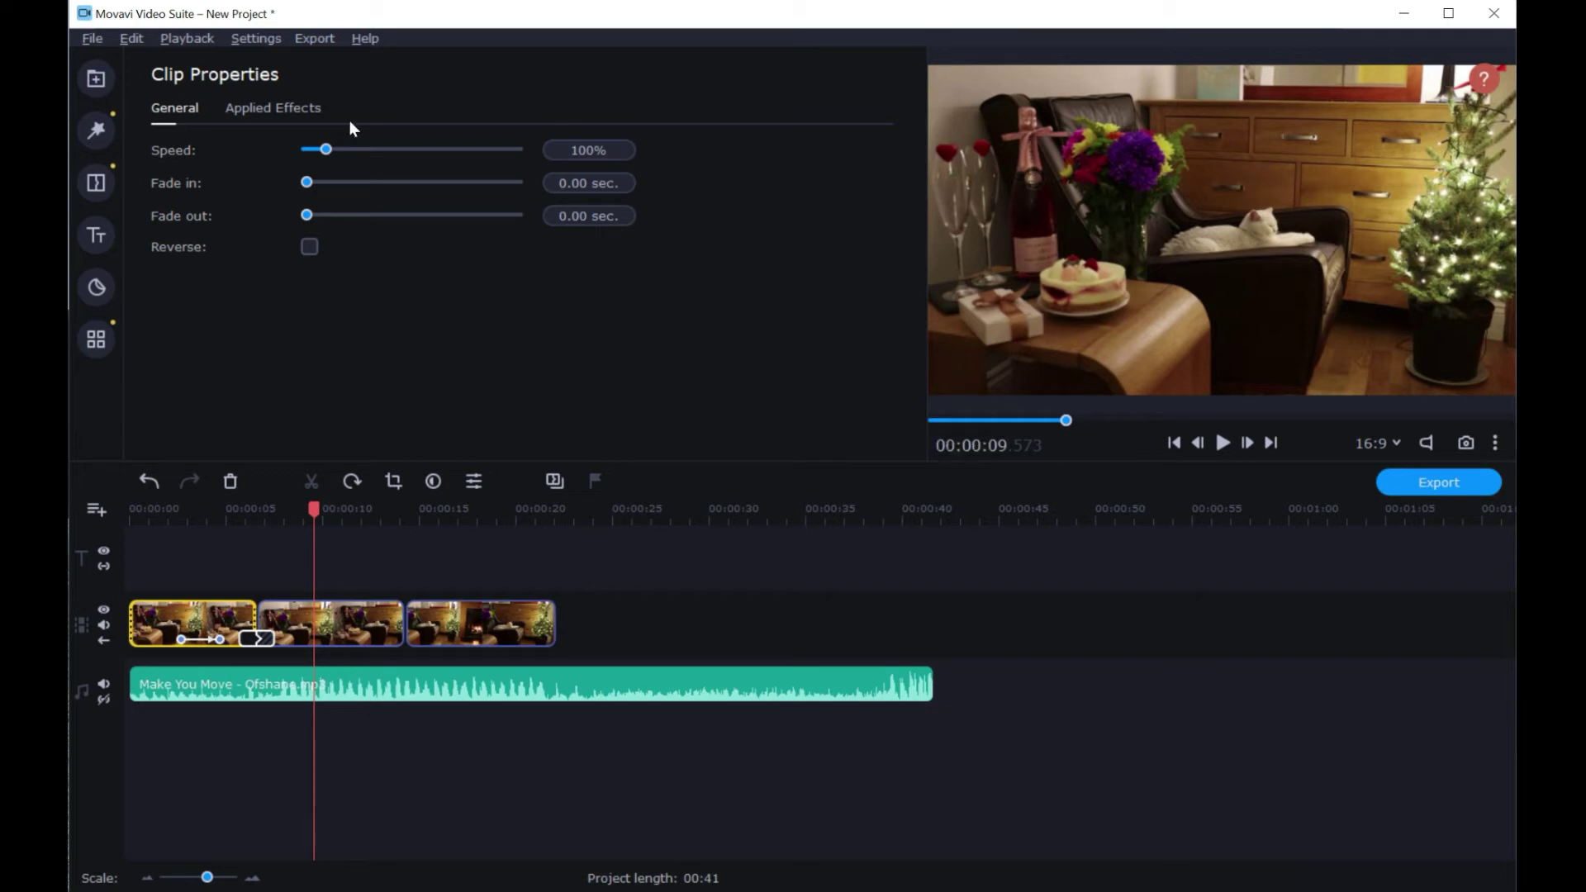
Try slowing the first video clip to 51% speed and undo the speed changes
{"action": "left_click_drag", "start_coordinate": [324, 151], "coordinate": [314, 151]}
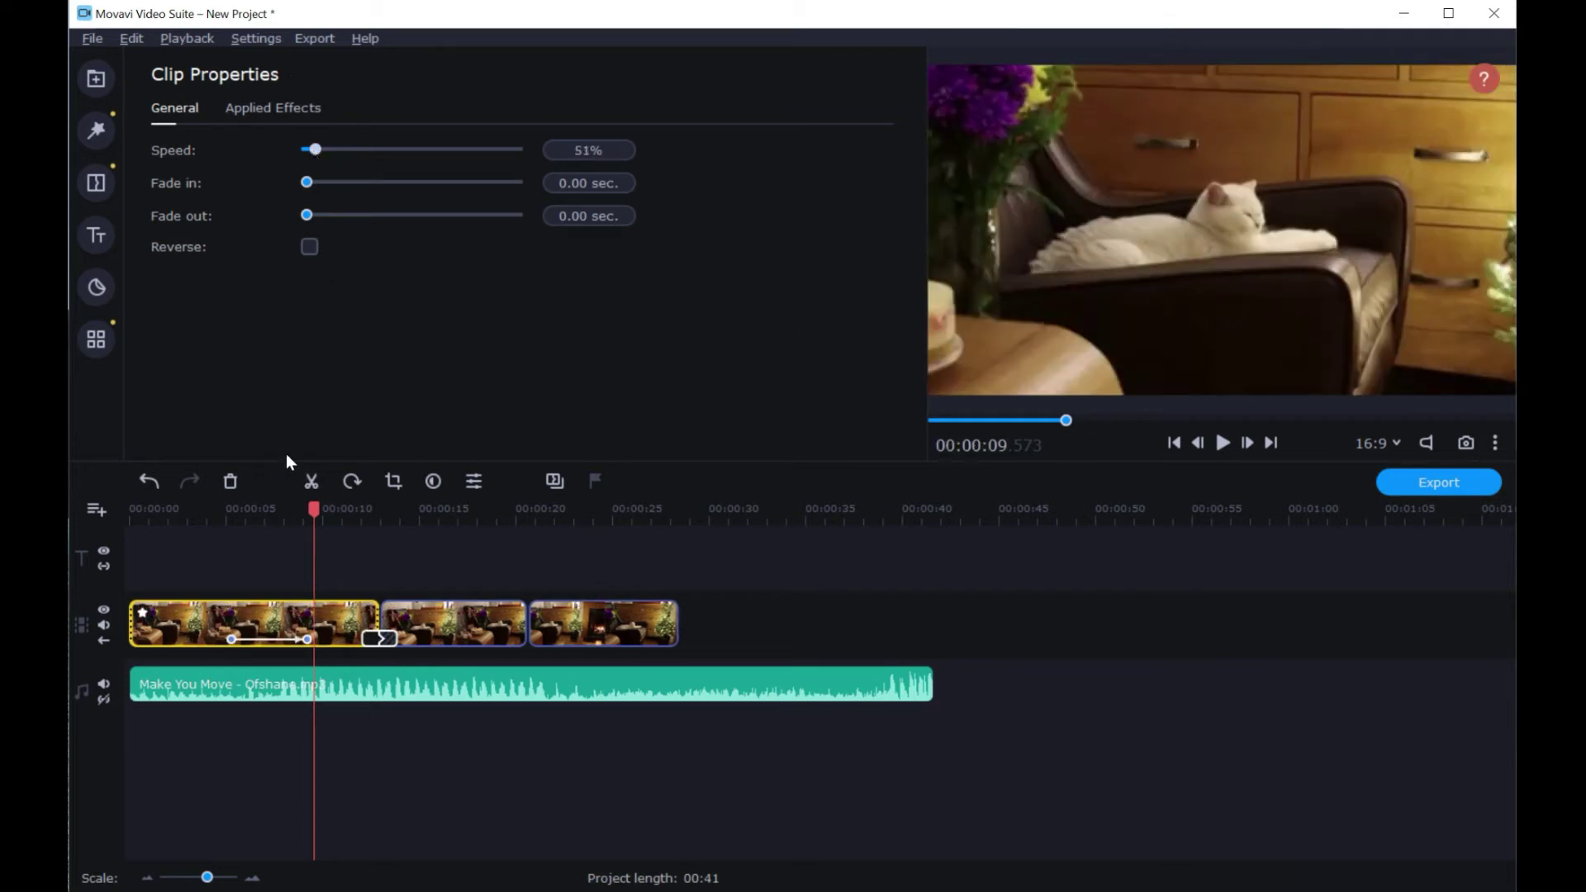
{"action": "left_click", "coordinate": [149, 481]}
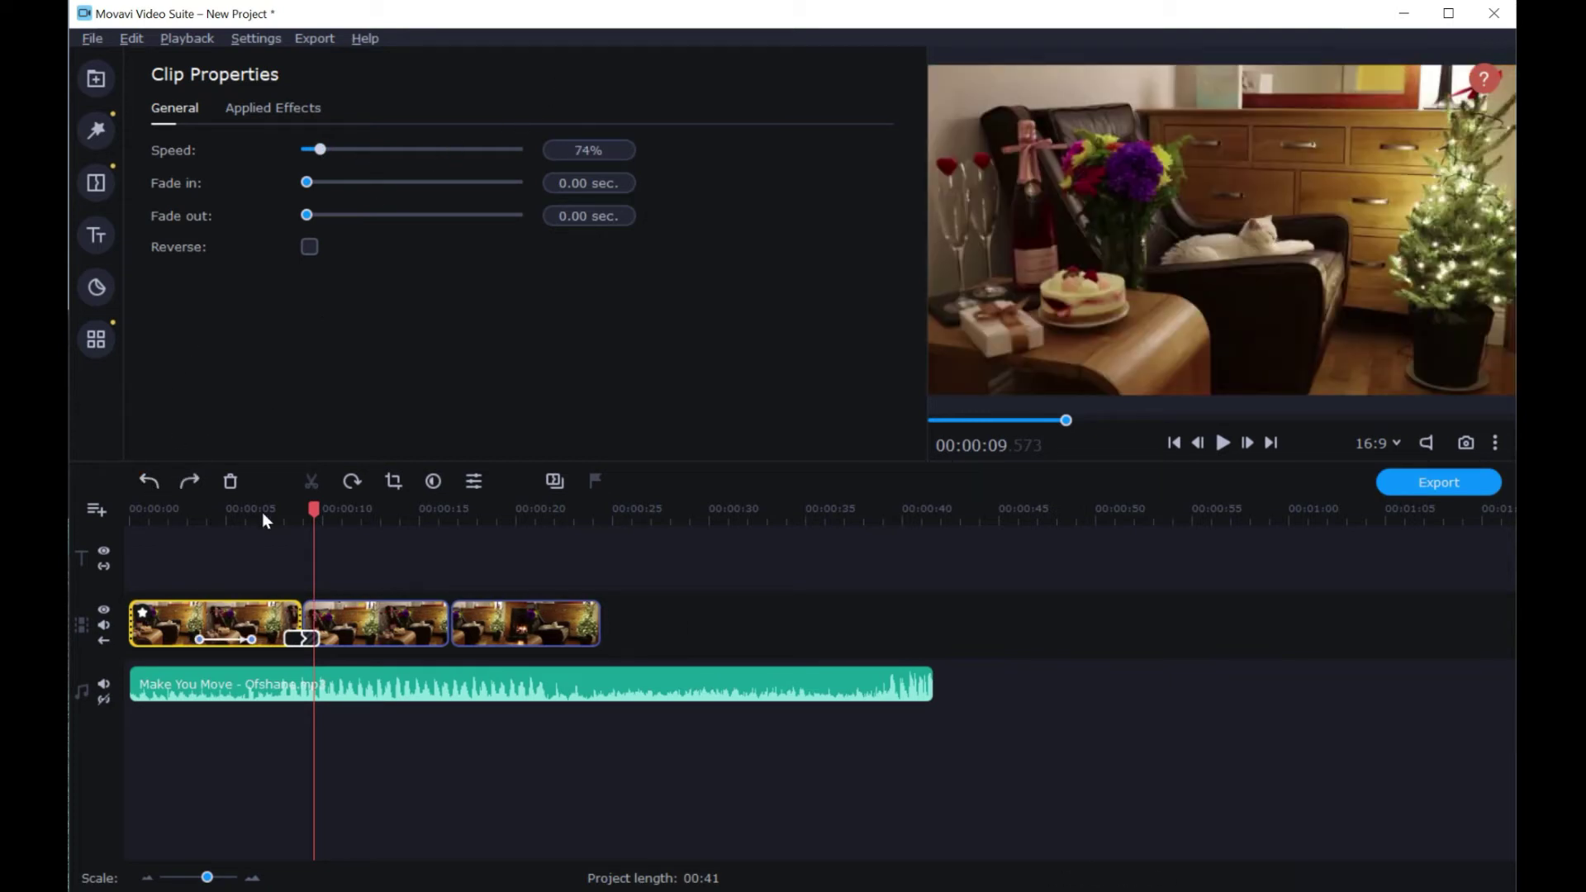
{"action": "left_click", "coordinate": [150, 482]}
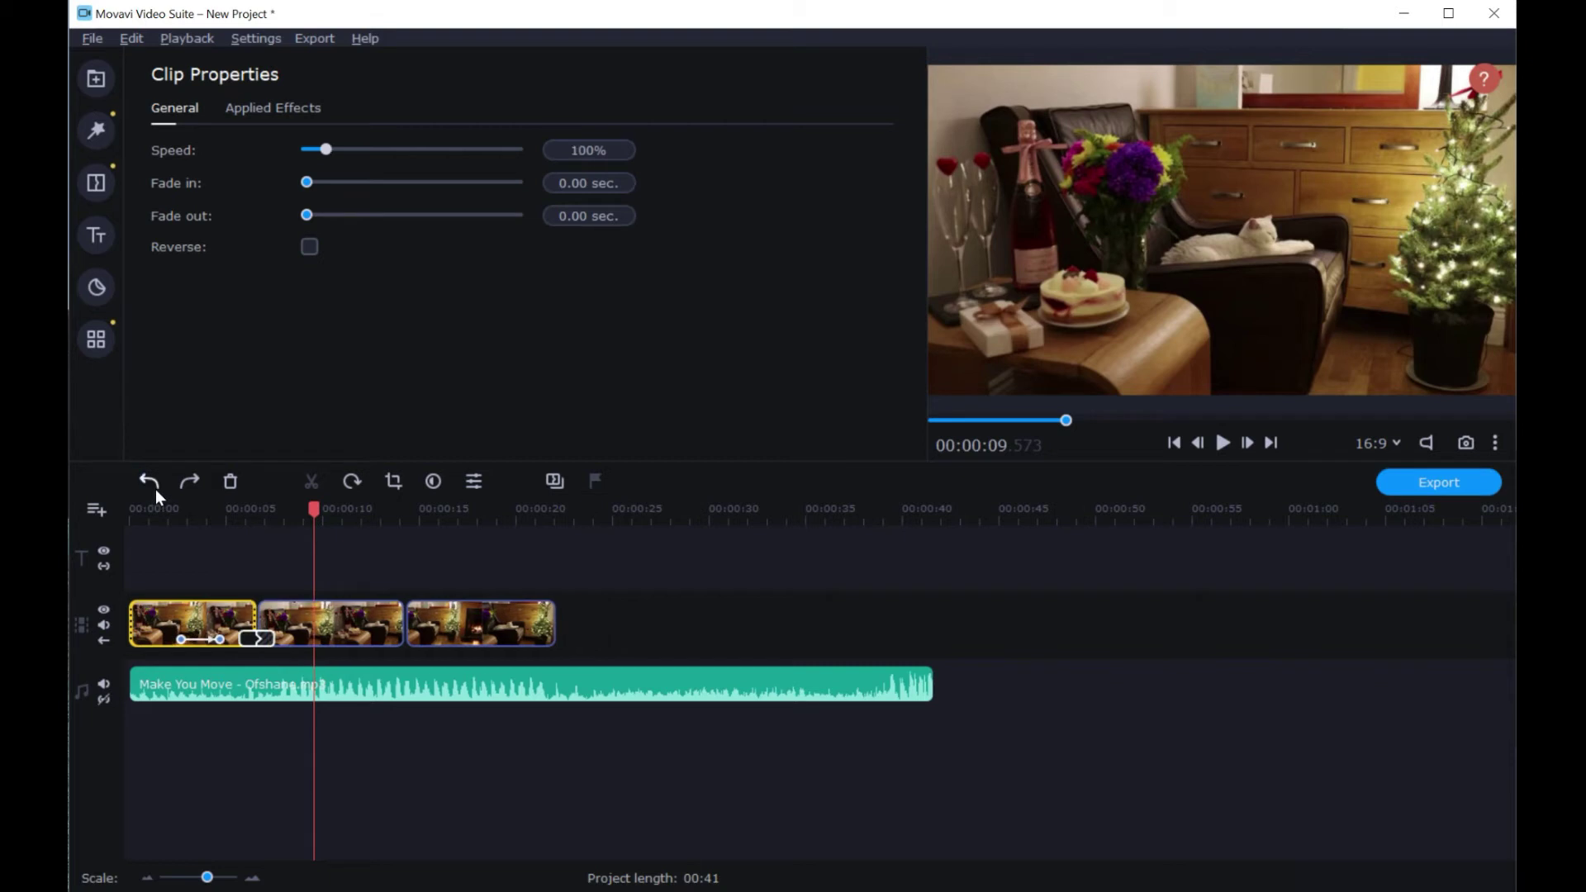
Play across the Spiral transition between the first and second video clips
{"action": "left_click", "coordinate": [238, 632]}
{"action": "key", "text": "space"}
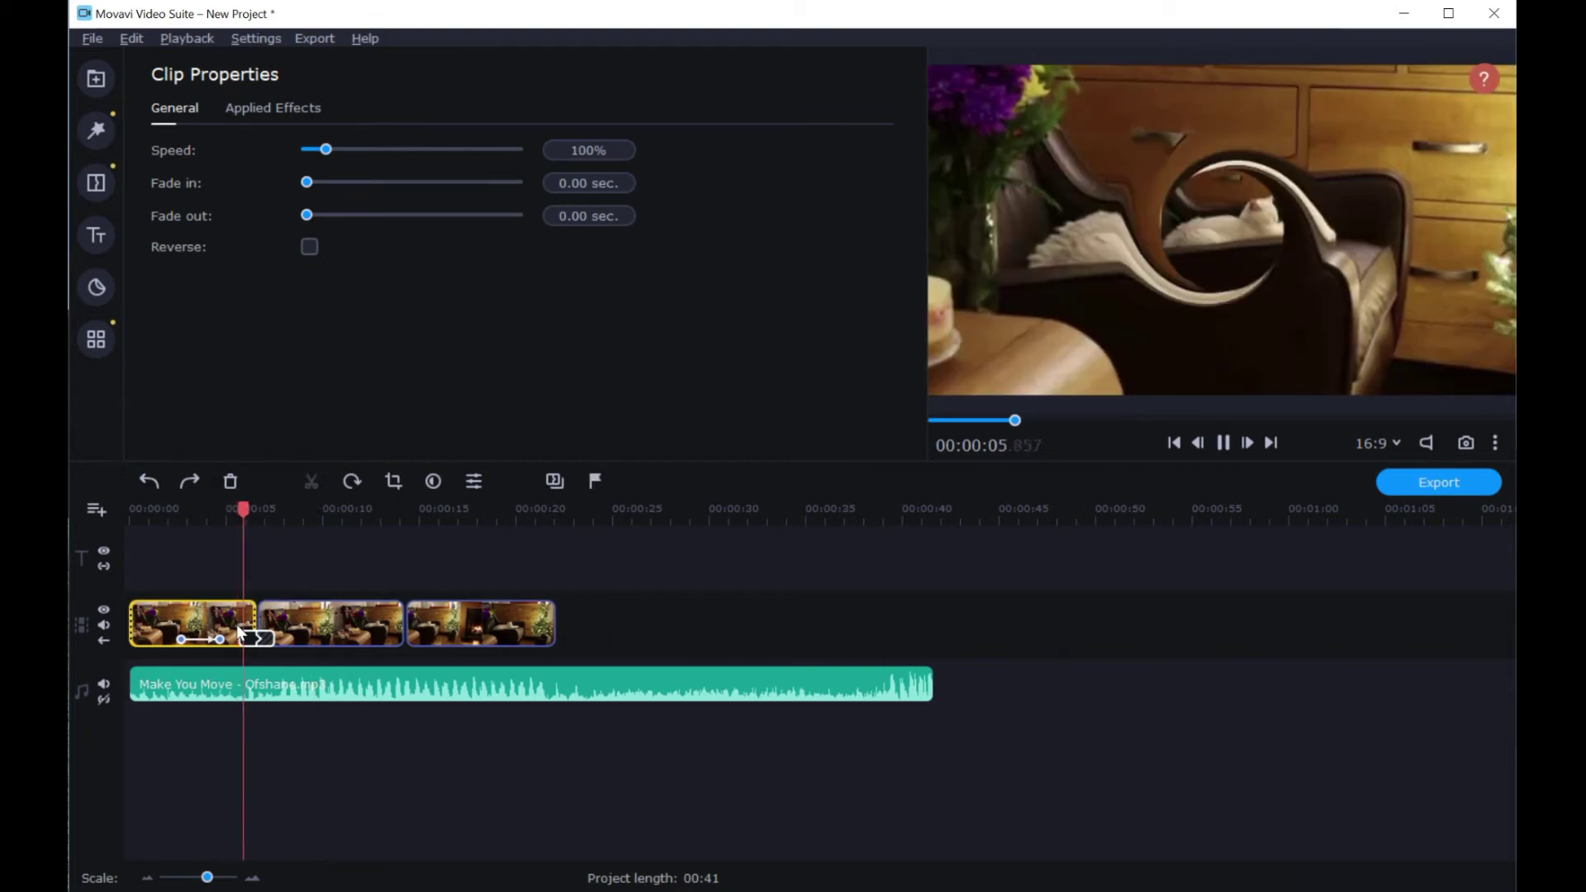
{"action": "key", "text": "space"}
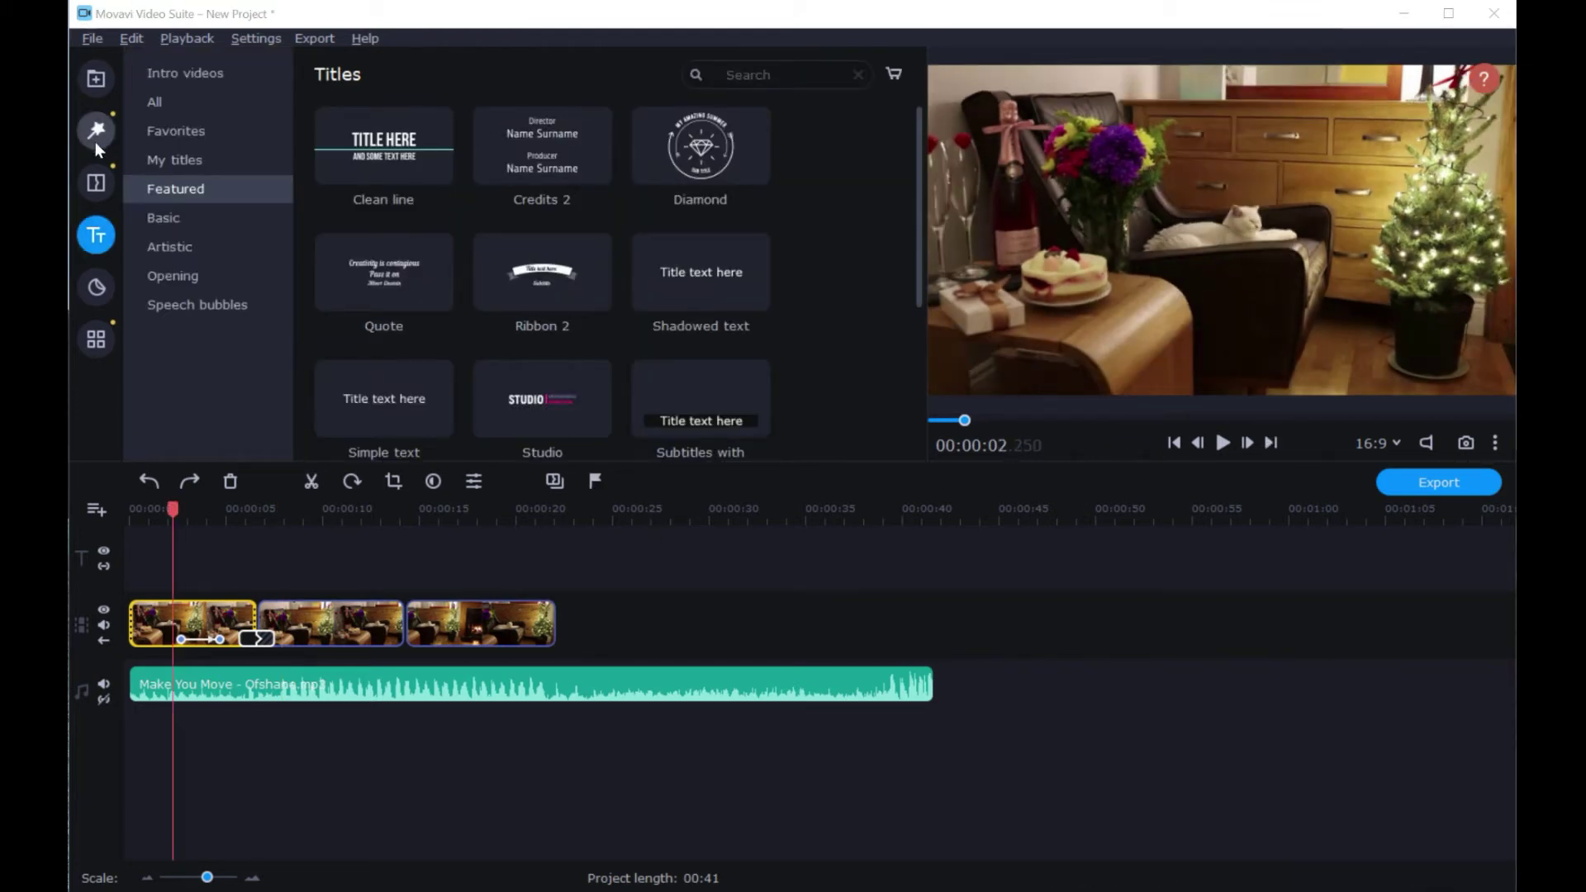
Add Spread Love Kindness.mp4 from the media bin after the last clip on the video track
{"action": "left_click", "coordinate": [95, 79]}
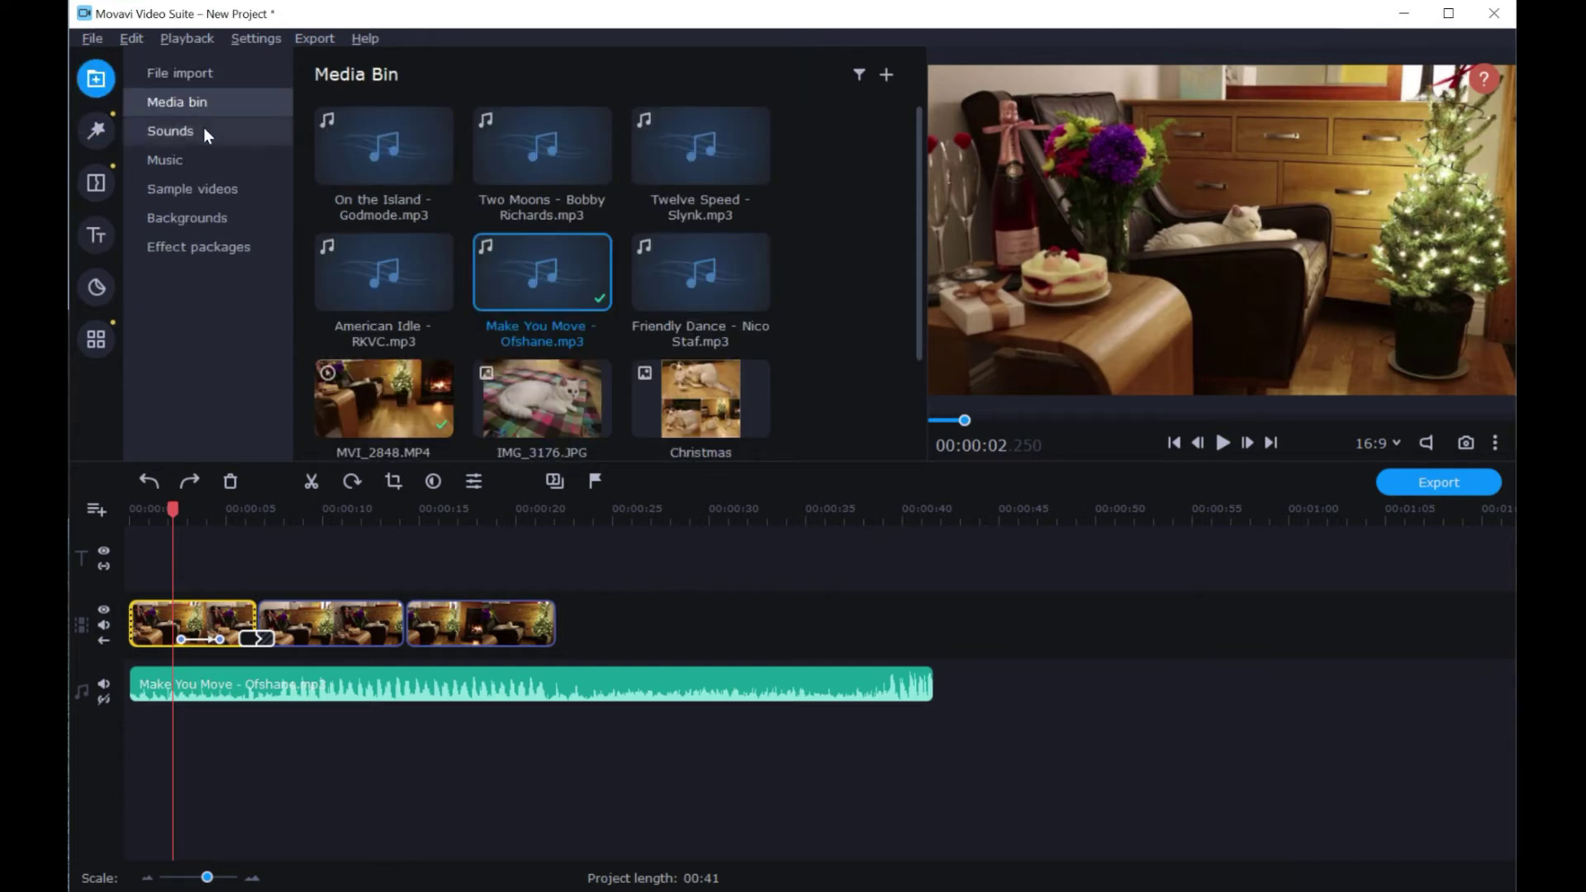
{"action": "left_click_drag", "start_coordinate": [917, 141], "coordinate": [940, 243]}
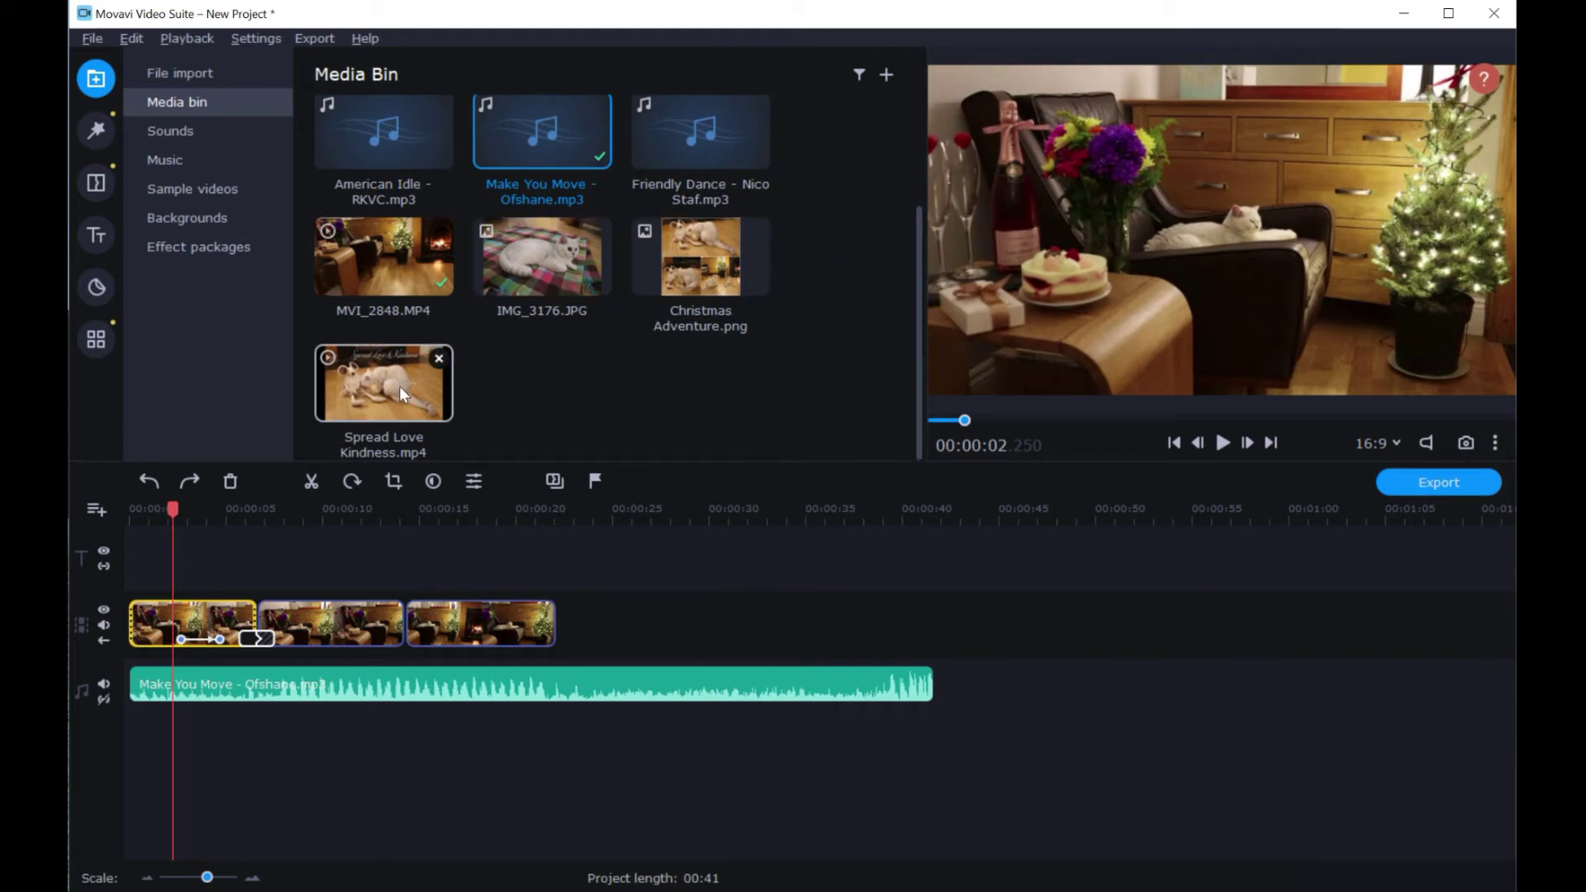
{"action": "left_click_drag", "start_coordinate": [399, 385], "coordinate": [577, 615]}
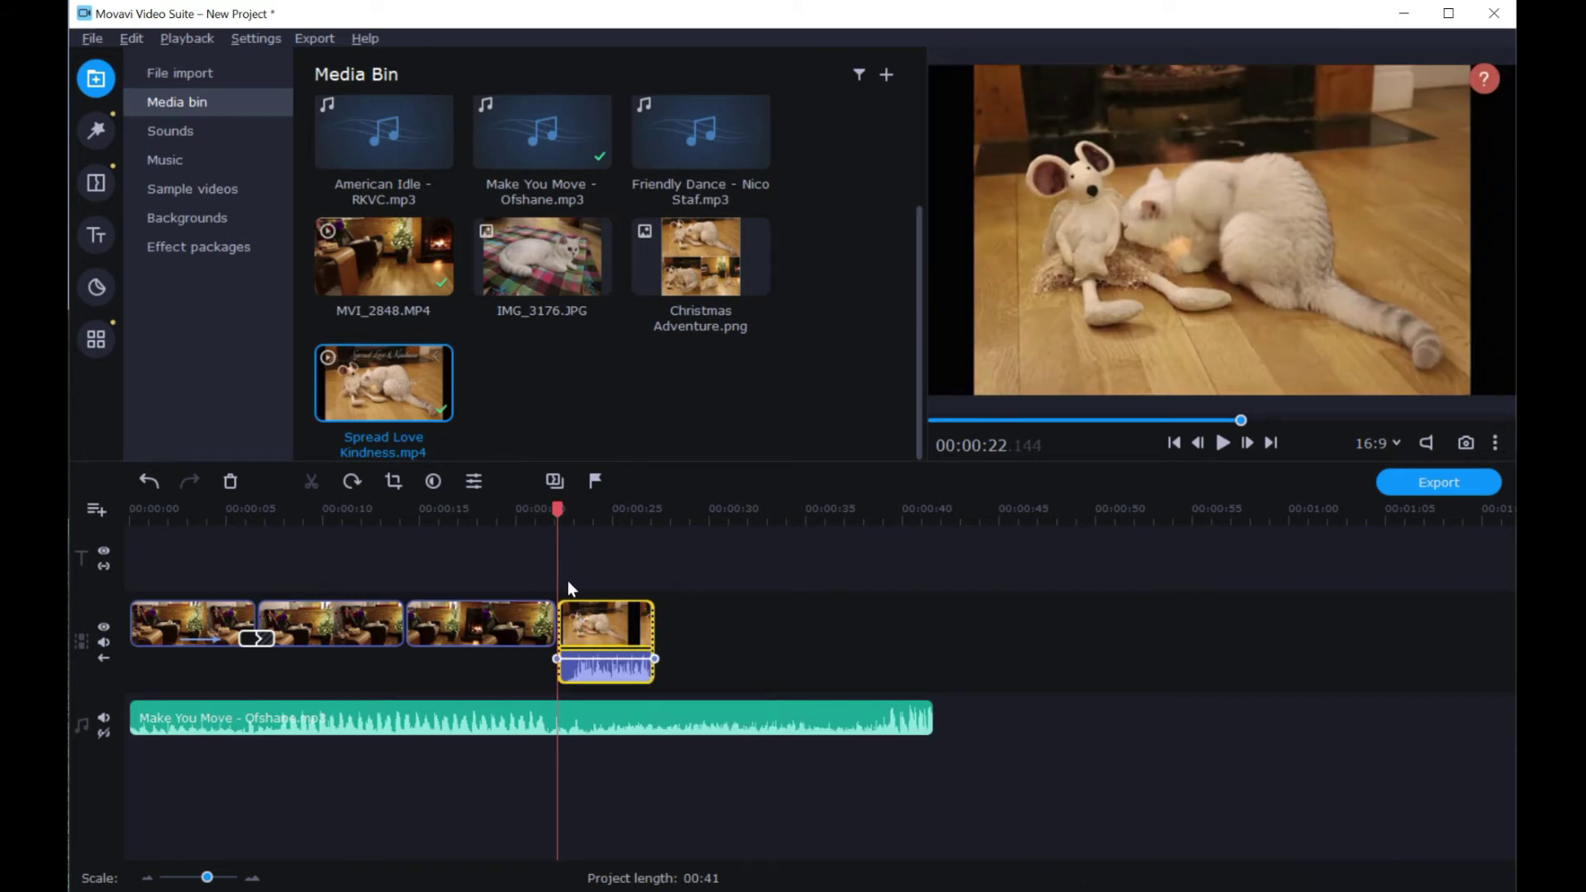
Insert the photo IMG_3176.JPG between the first and second video clips and play across it
{"action": "mouse_move", "coordinate": [548, 261]}
{"action": "left_mouse_down"}
{"action": "mouse_move", "coordinate": [468, 519]}
{"action": "mouse_move", "coordinate": [98, 603]}
{"action": "mouse_move", "coordinate": [245, 627]}
{"action": "left_mouse_up"}
{"action": "left_click", "coordinate": [210, 620]}
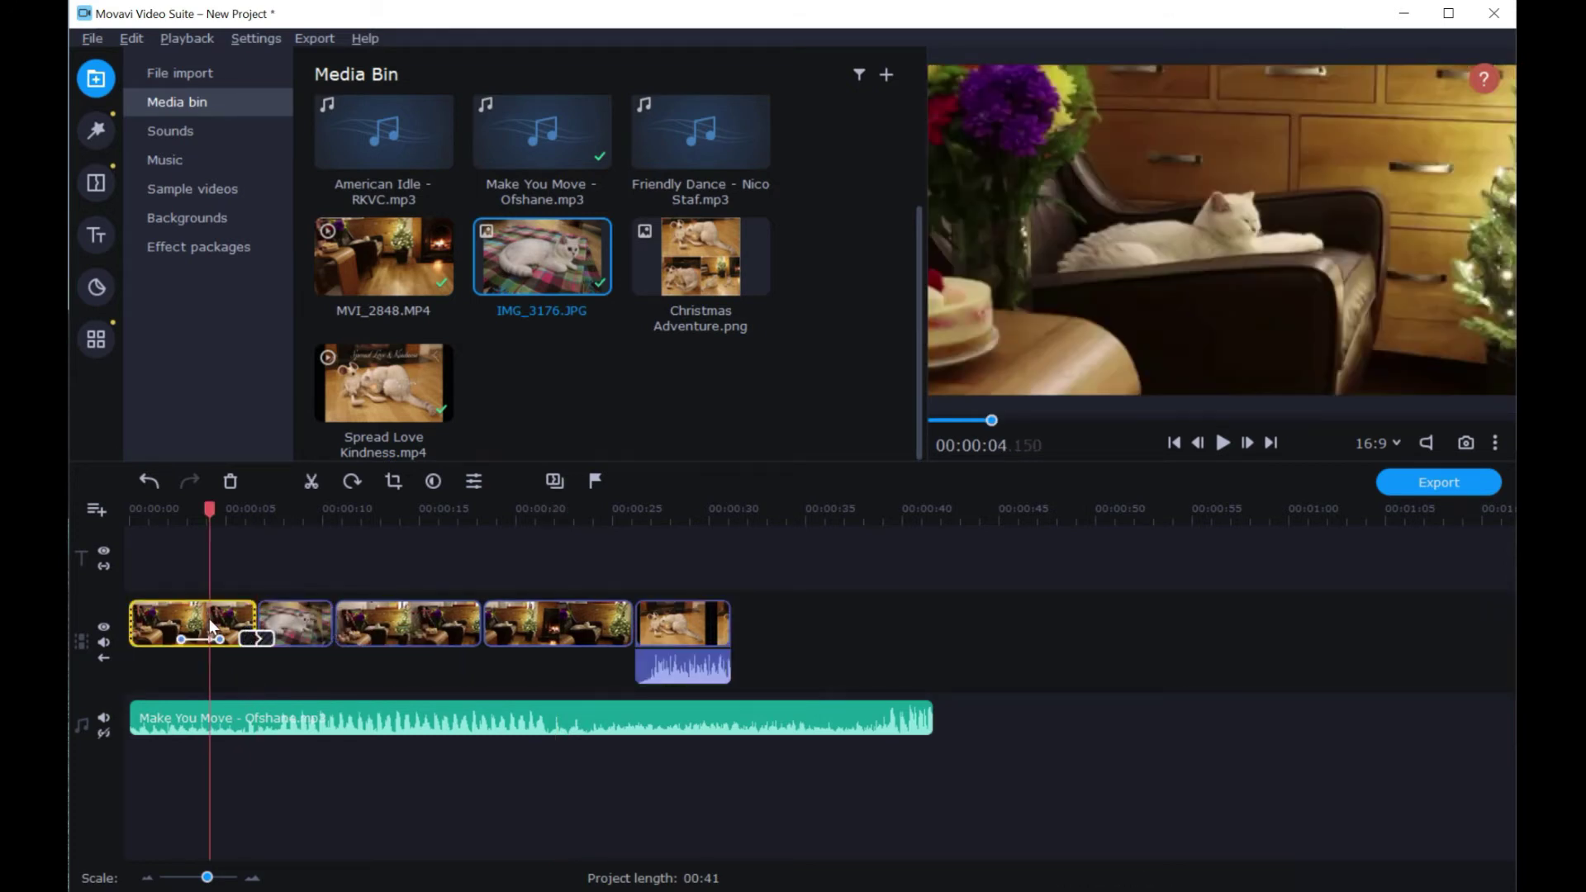
{"action": "key", "text": "space"}
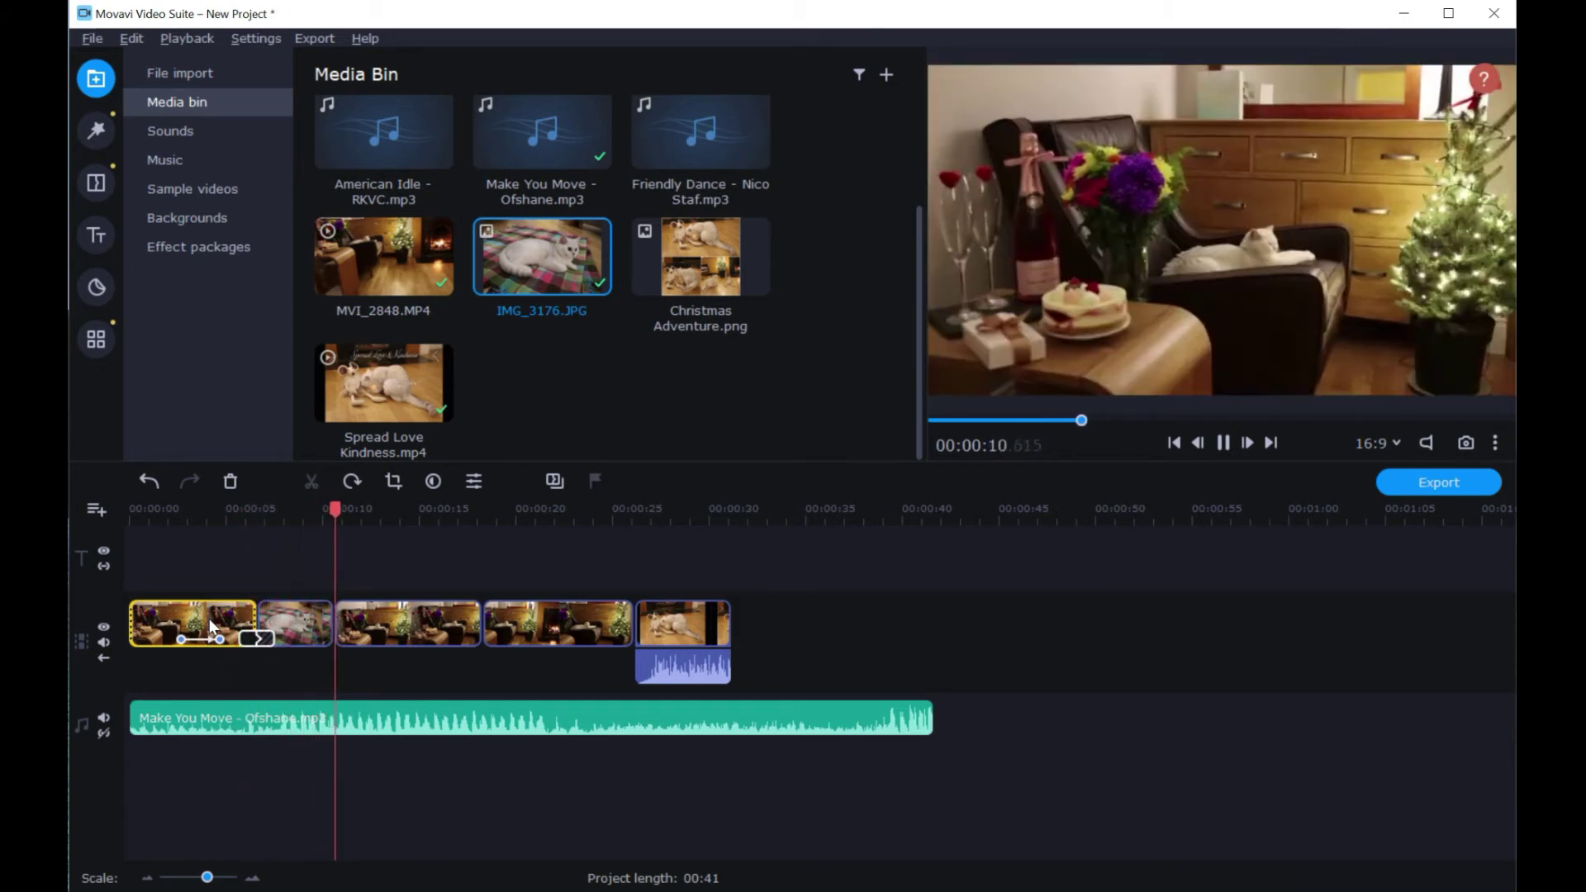
{"action": "key", "text": "space"}
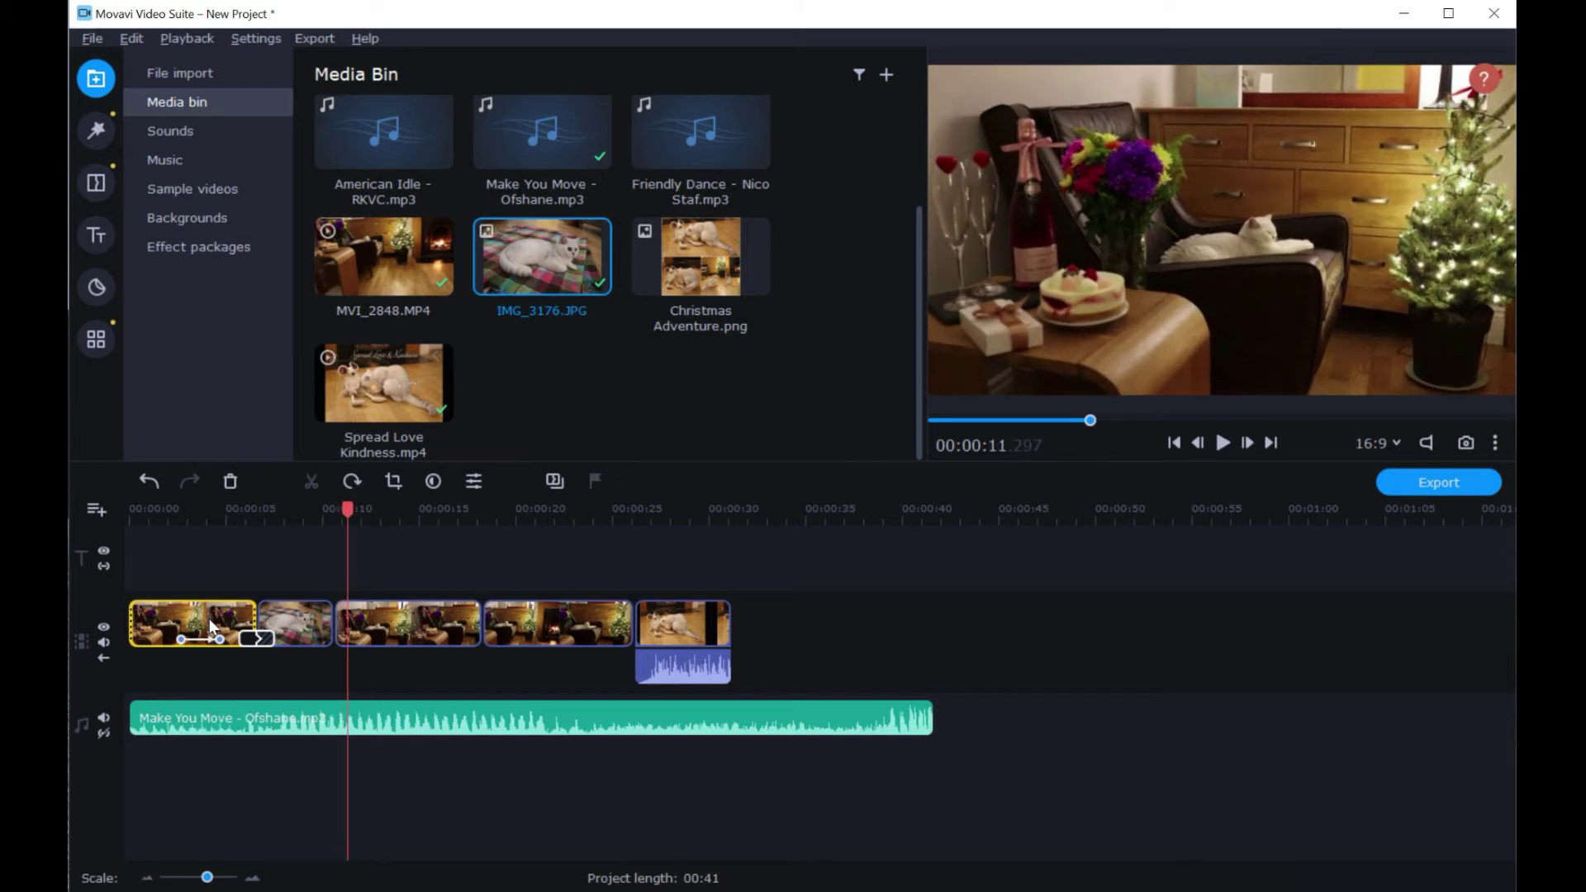
Shorten the IMG_3176.JPG photo clip to about 2.8 seconds and play from the first clip through it
{"action": "left_click", "coordinate": [294, 616]}
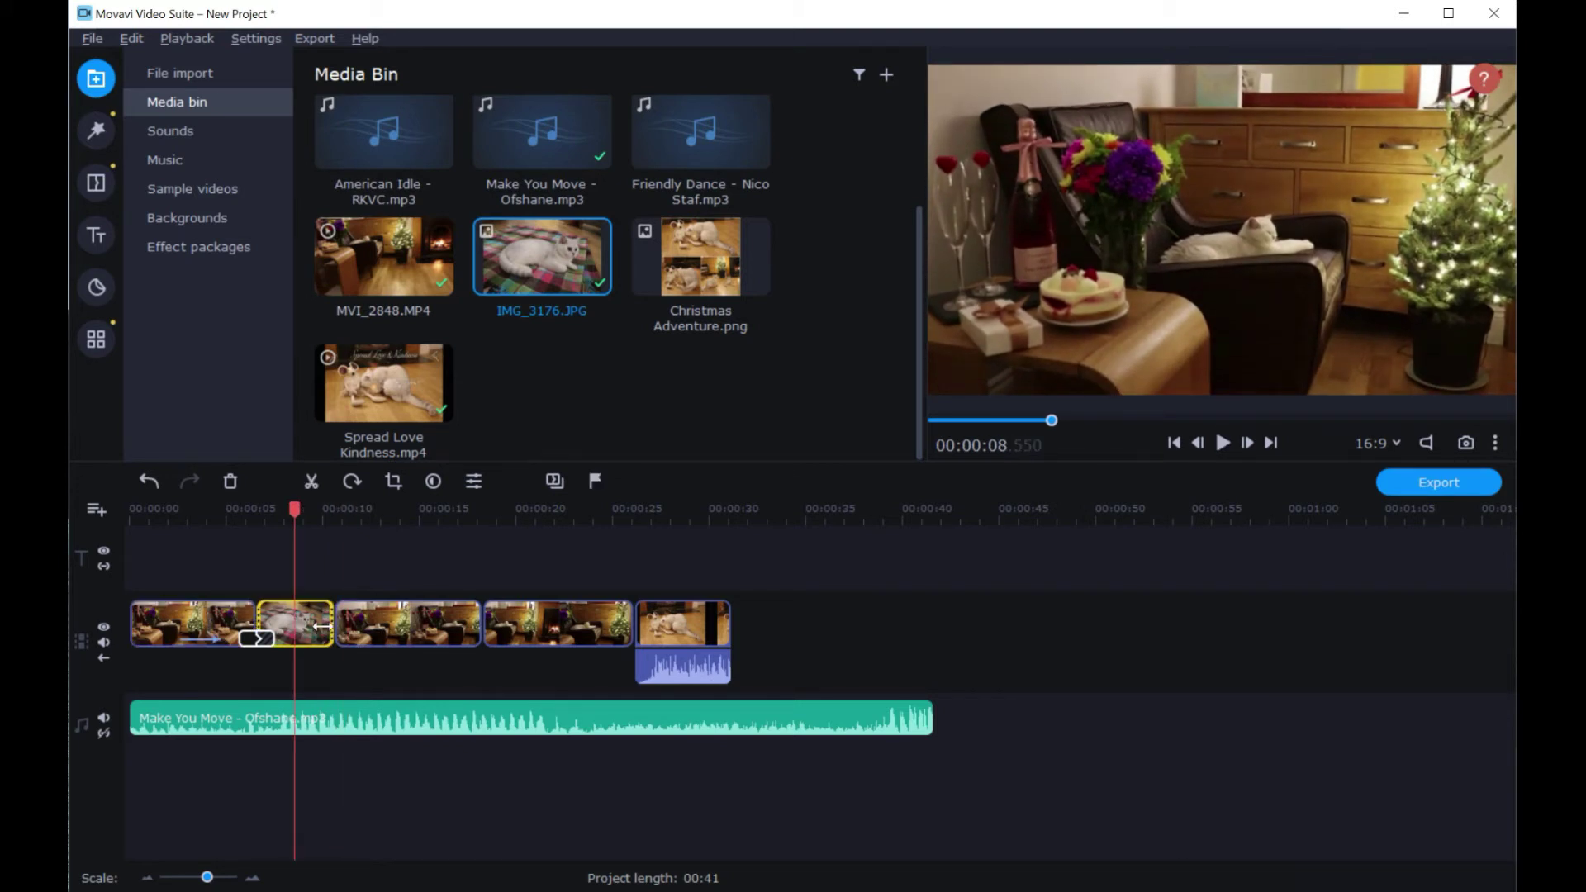
{"action": "left_click_drag", "start_coordinate": [326, 627], "coordinate": [299, 628]}
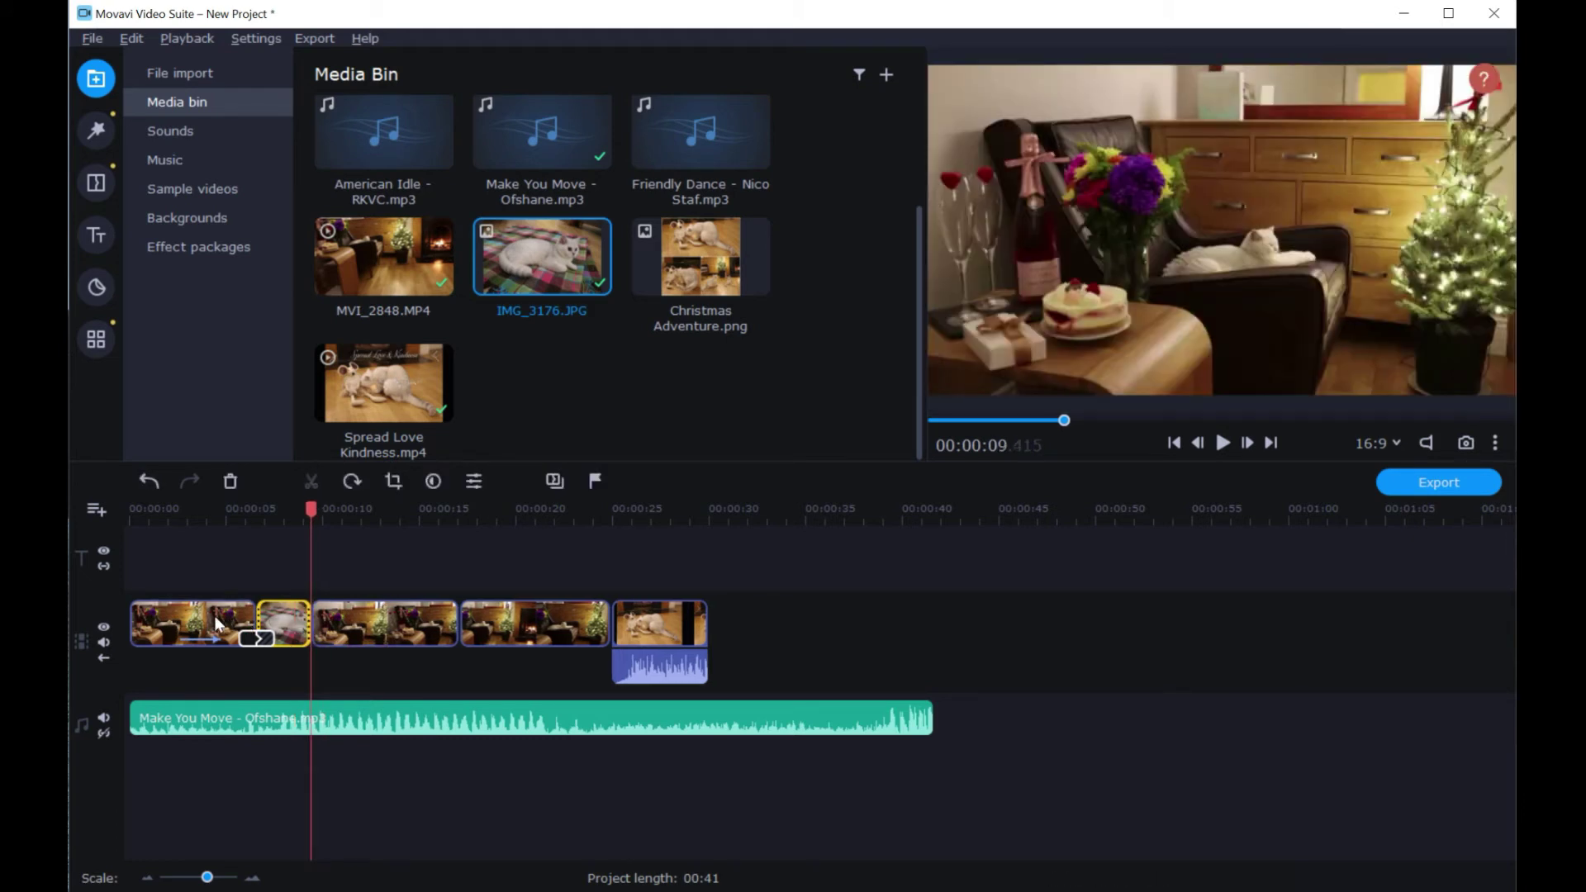
{"action": "left_click", "coordinate": [200, 618]}
{"action": "key", "text": "space"}
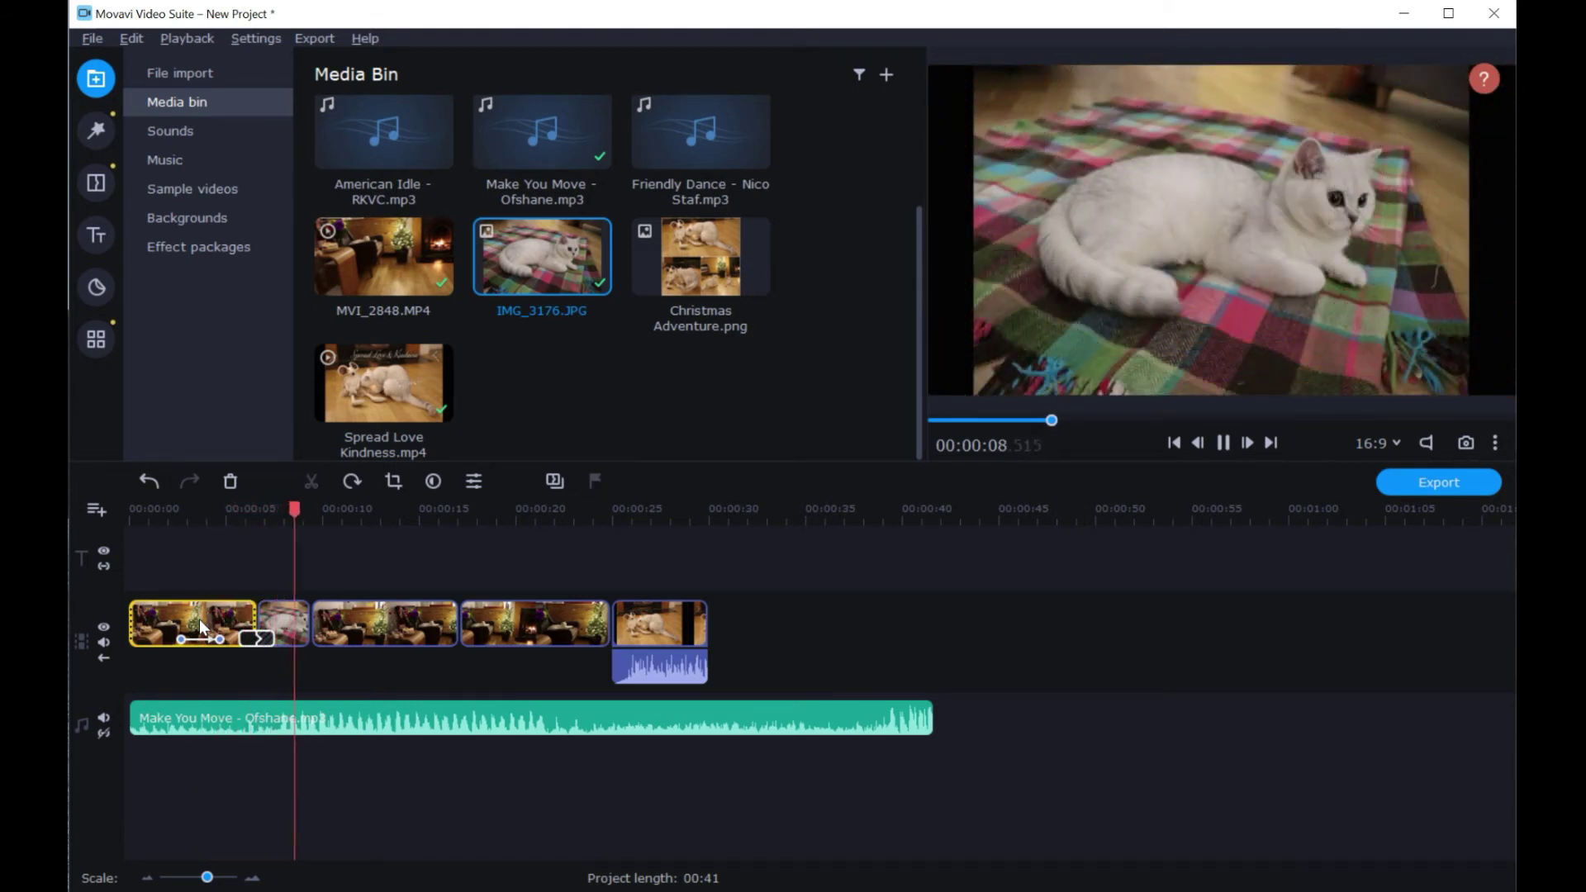
{"action": "key", "text": "space"}
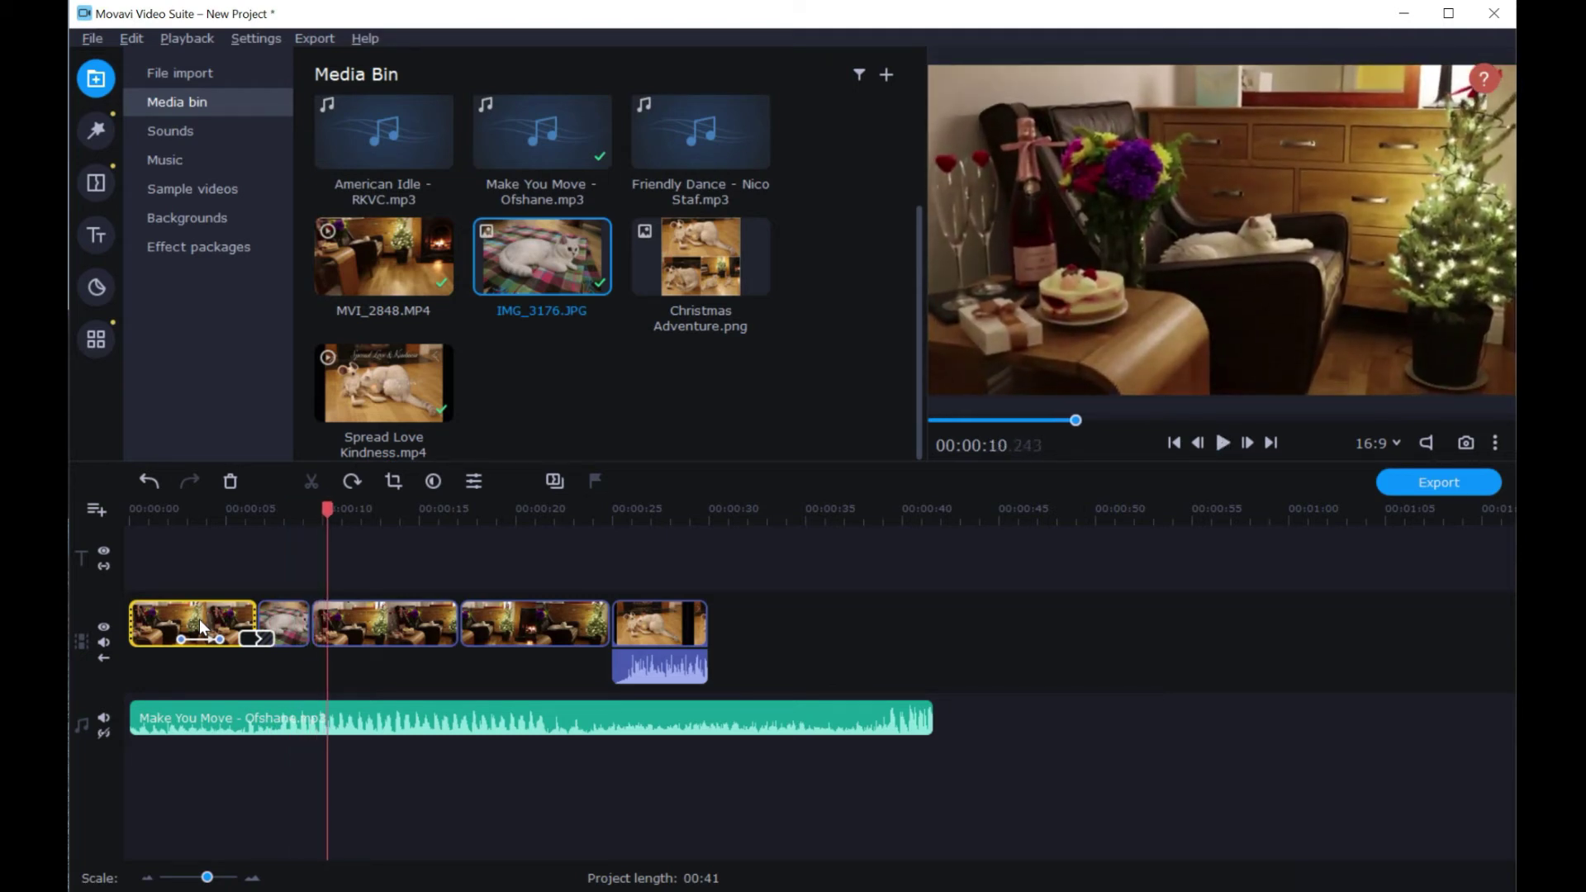
Open the title presets and place the playhead on the IMG_3176.JPG photo at 00:00:08.200
{"action": "left_click", "coordinate": [275, 624]}
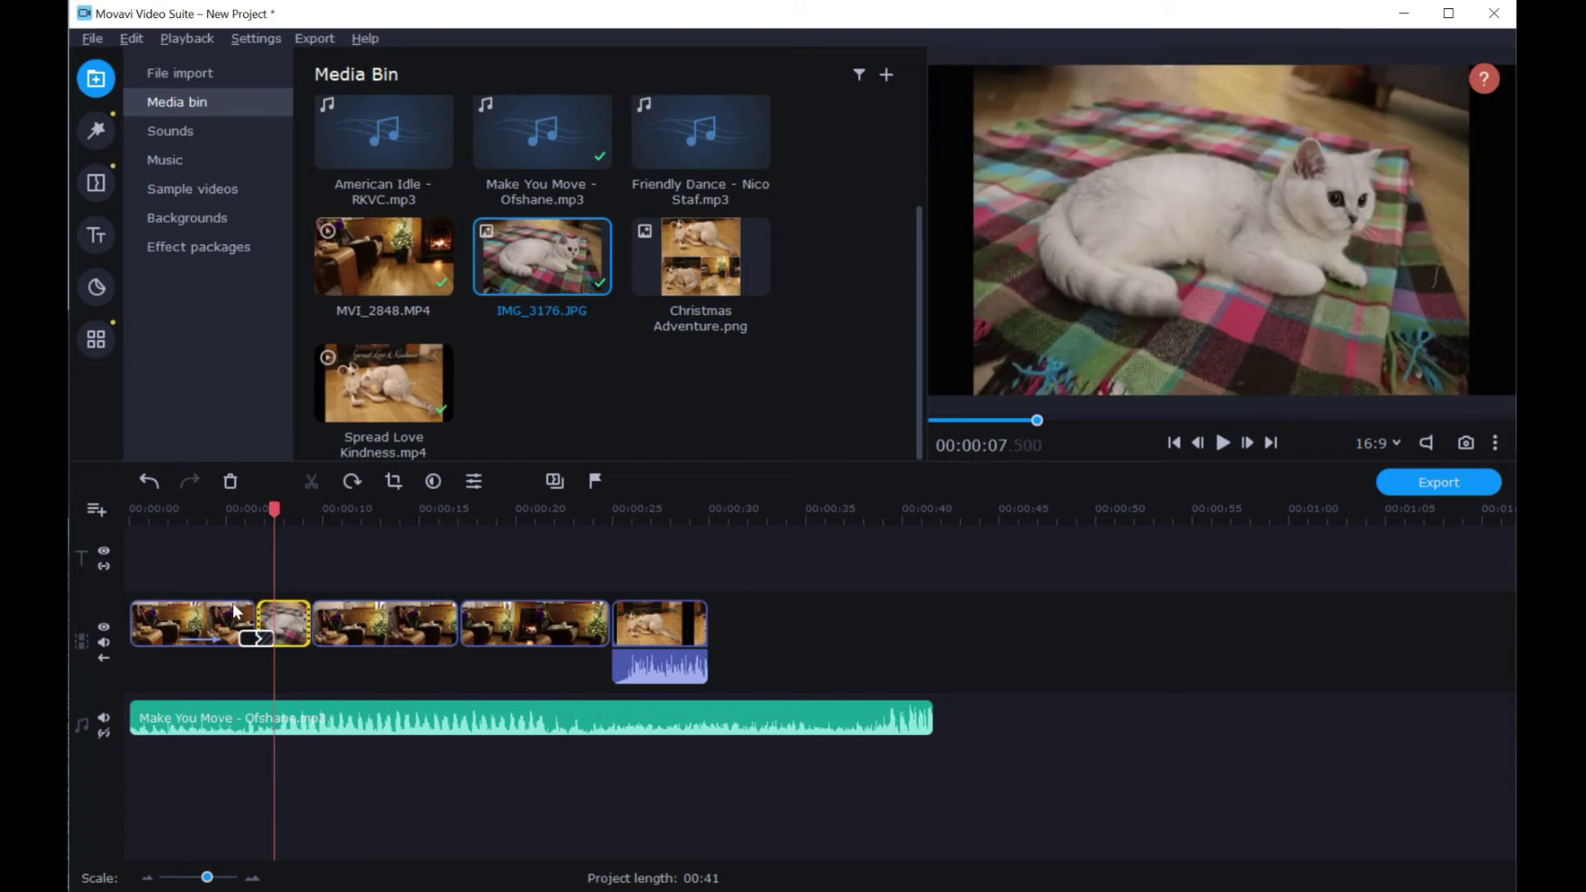
{"action": "left_click", "coordinate": [233, 607]}
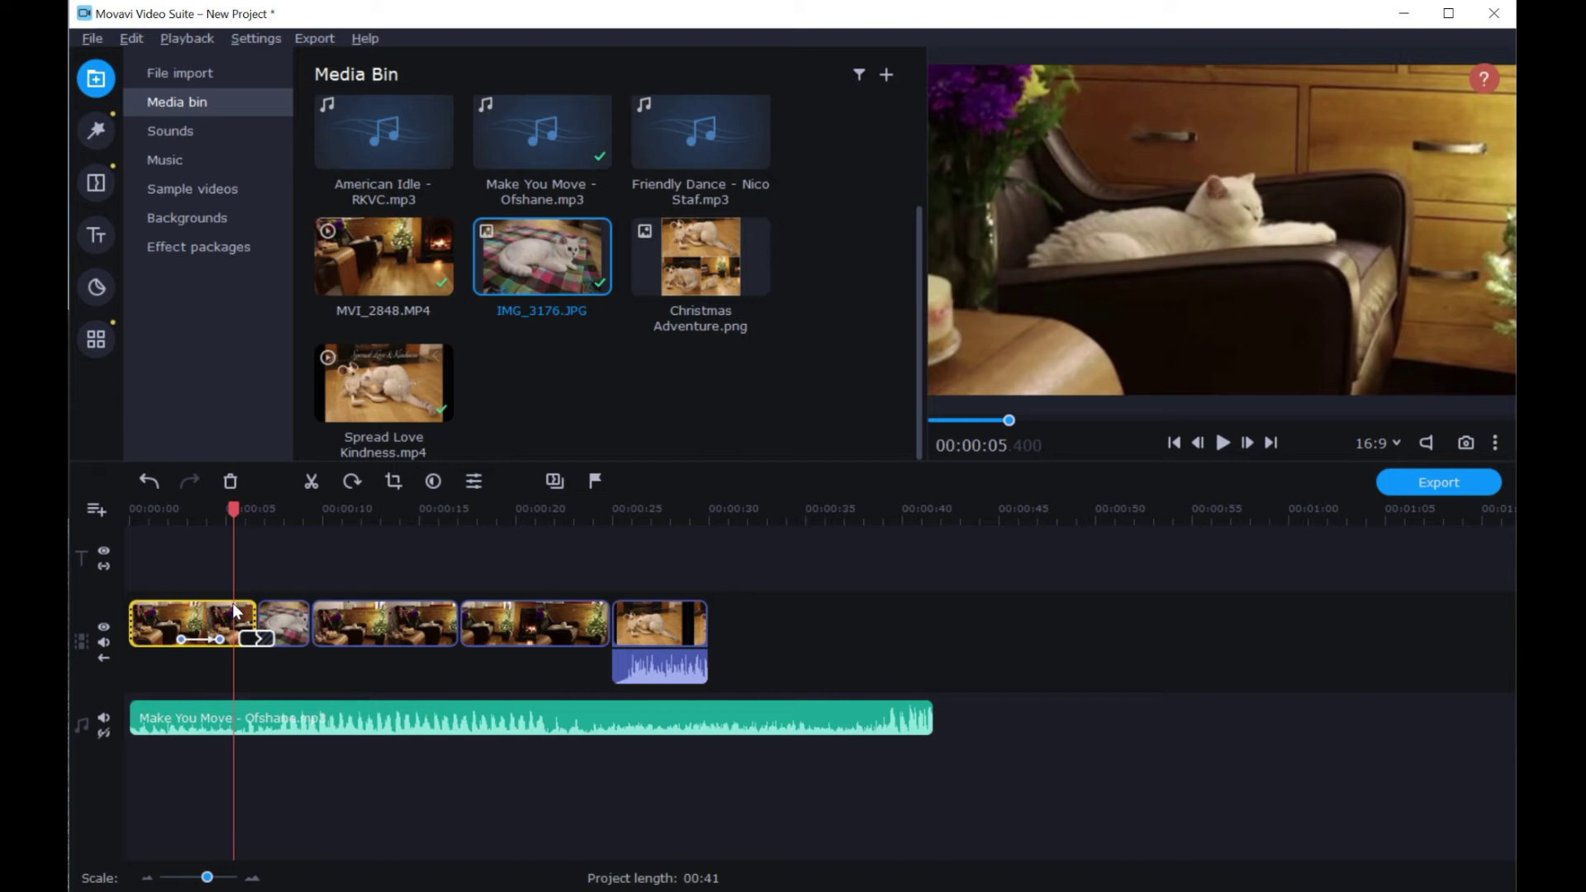
{"action": "left_click", "coordinate": [97, 141]}
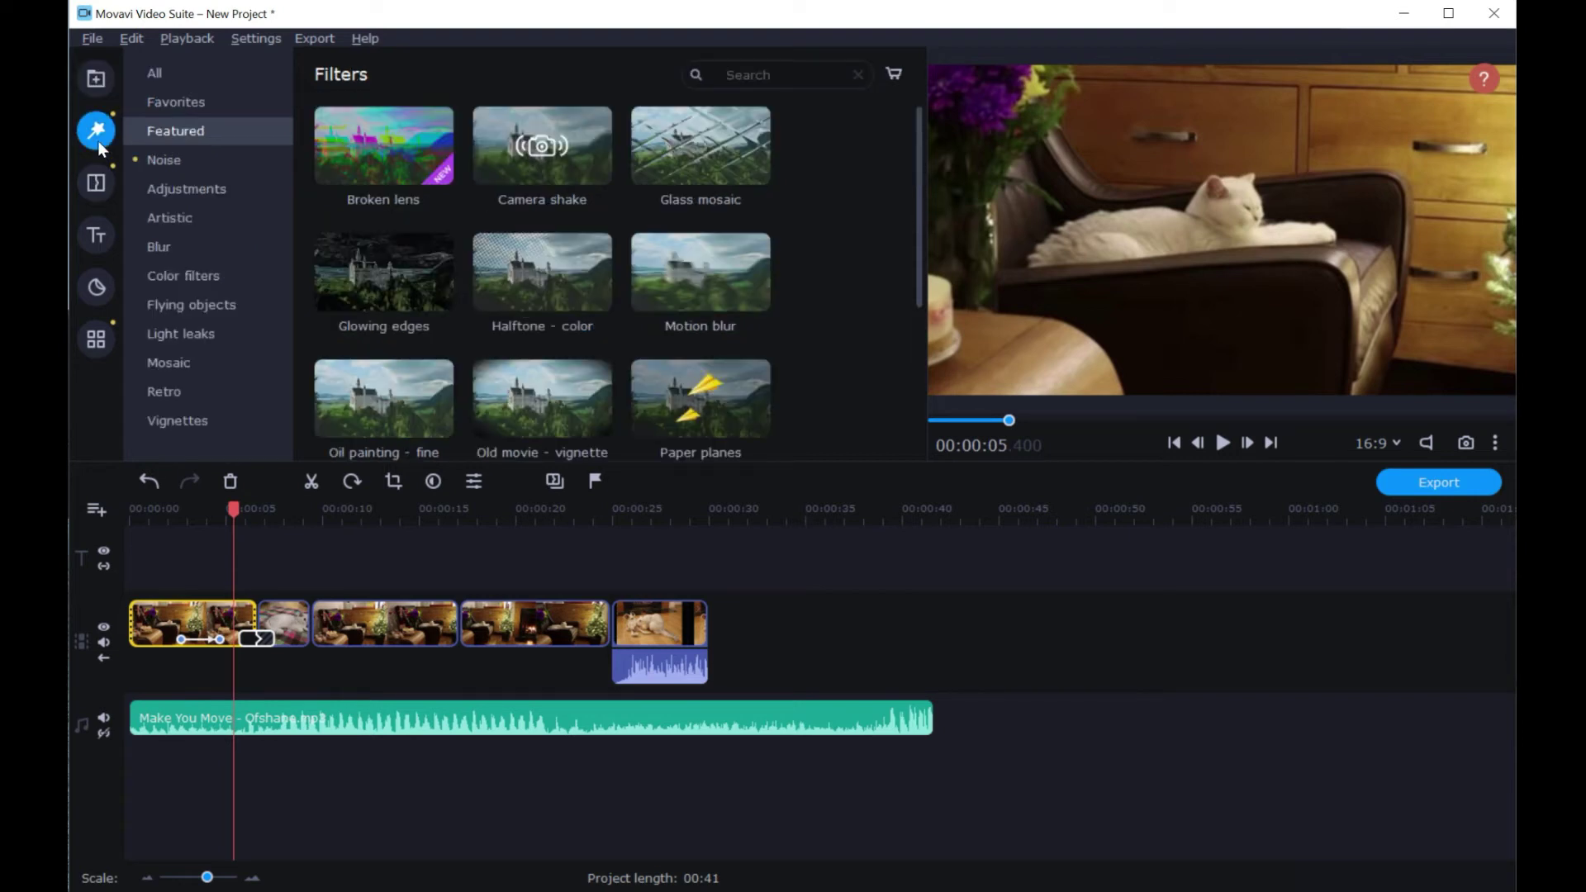
{"action": "left_click", "coordinate": [104, 190]}
{"action": "left_click", "coordinate": [101, 236]}
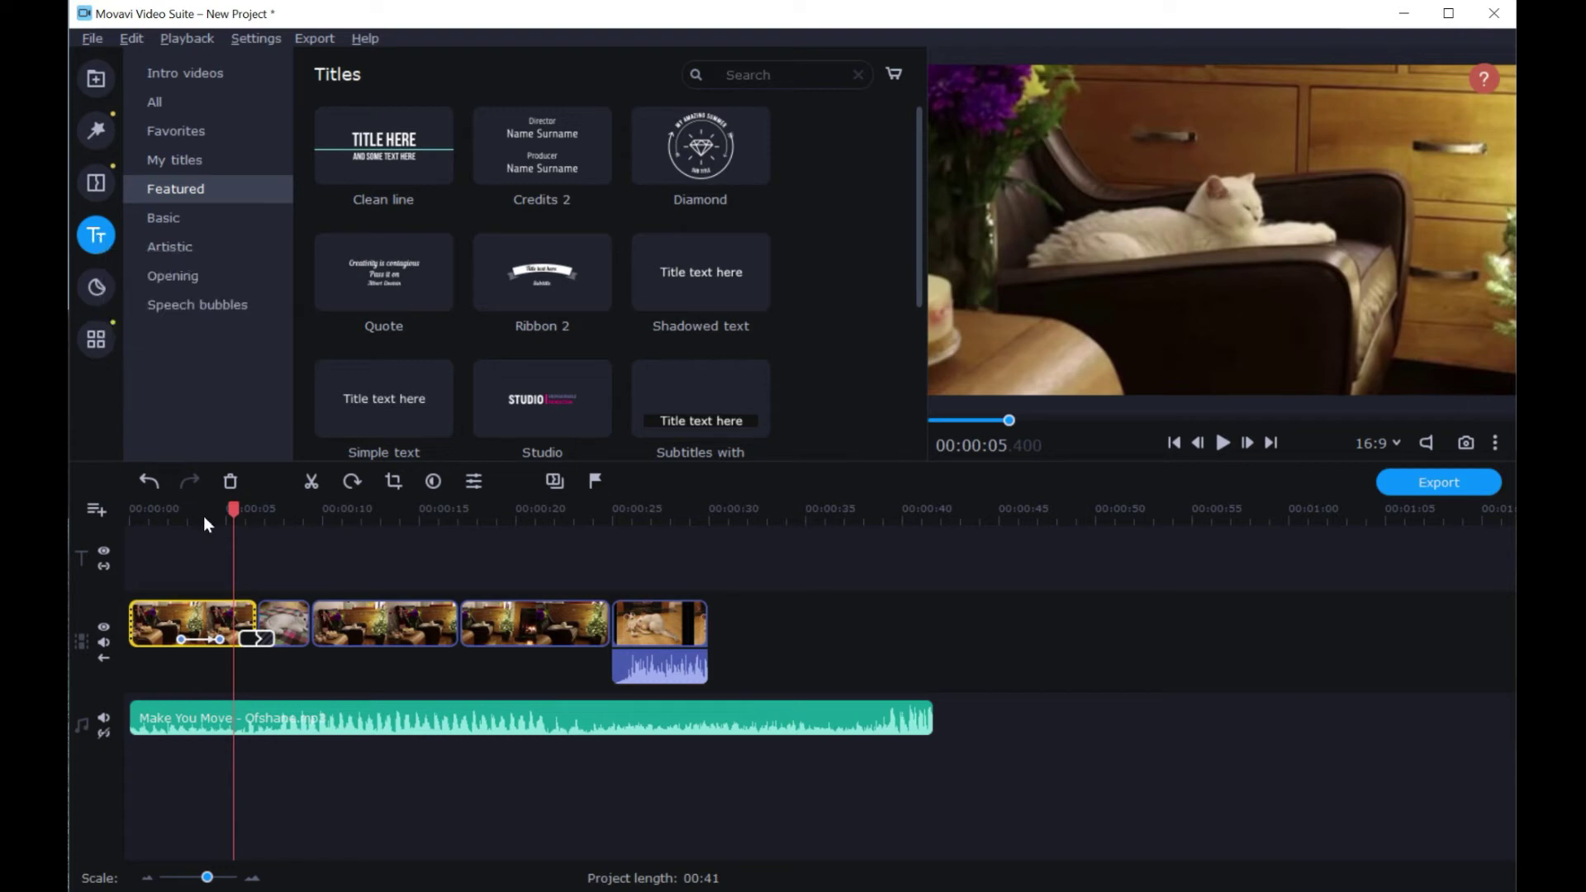
{"action": "left_click", "coordinate": [288, 631]}
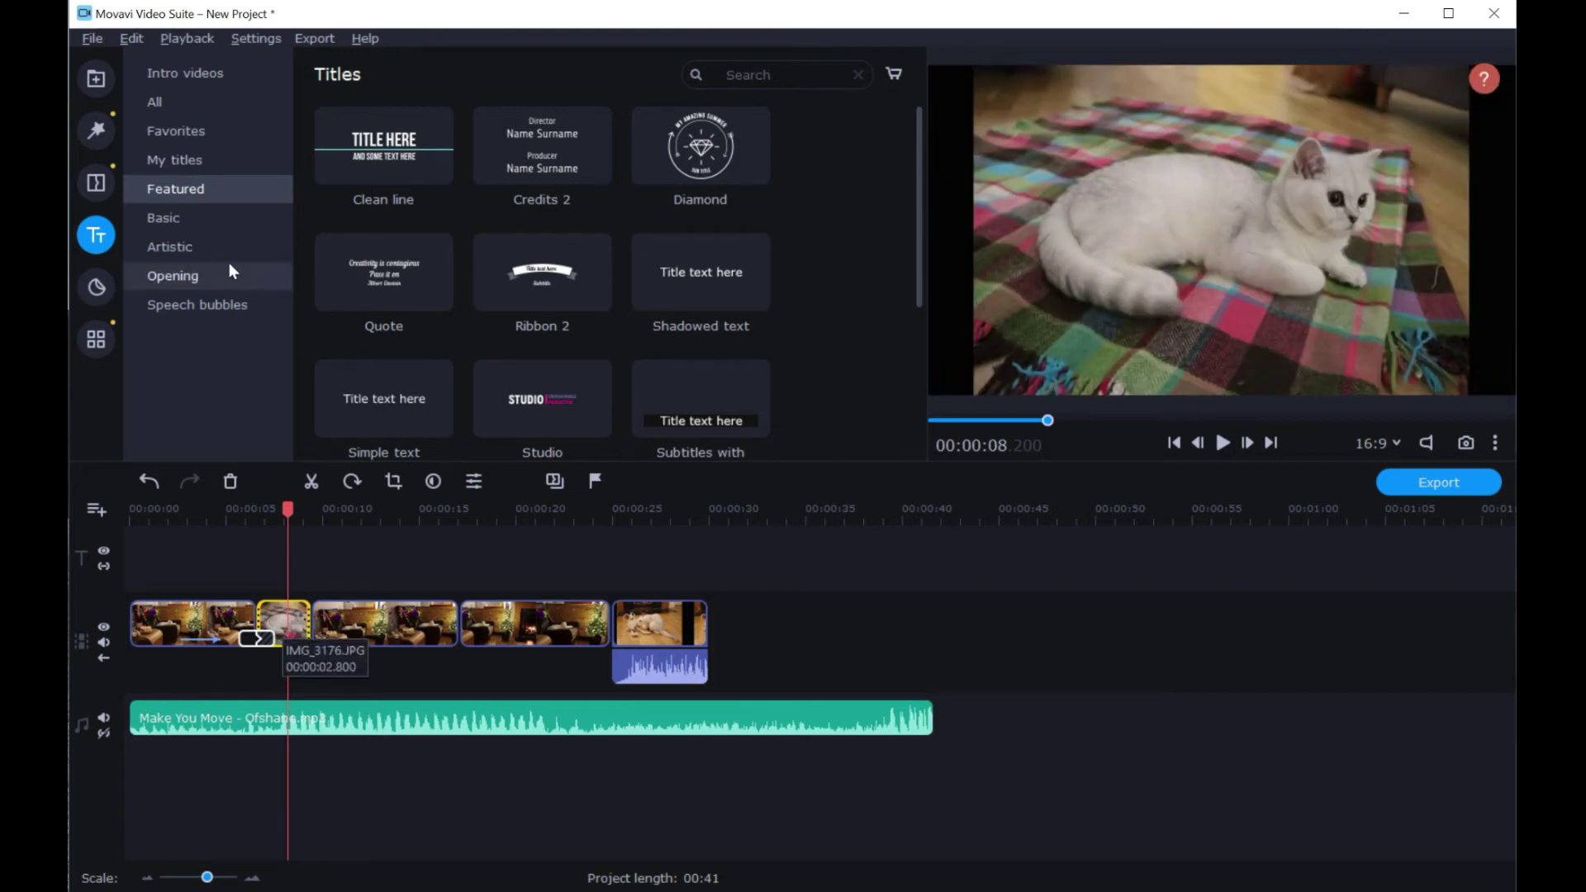
Examine the title presets in the Basic, Artistic, Opening and Speech bubbles categories
{"action": "left_click", "coordinate": [195, 222]}
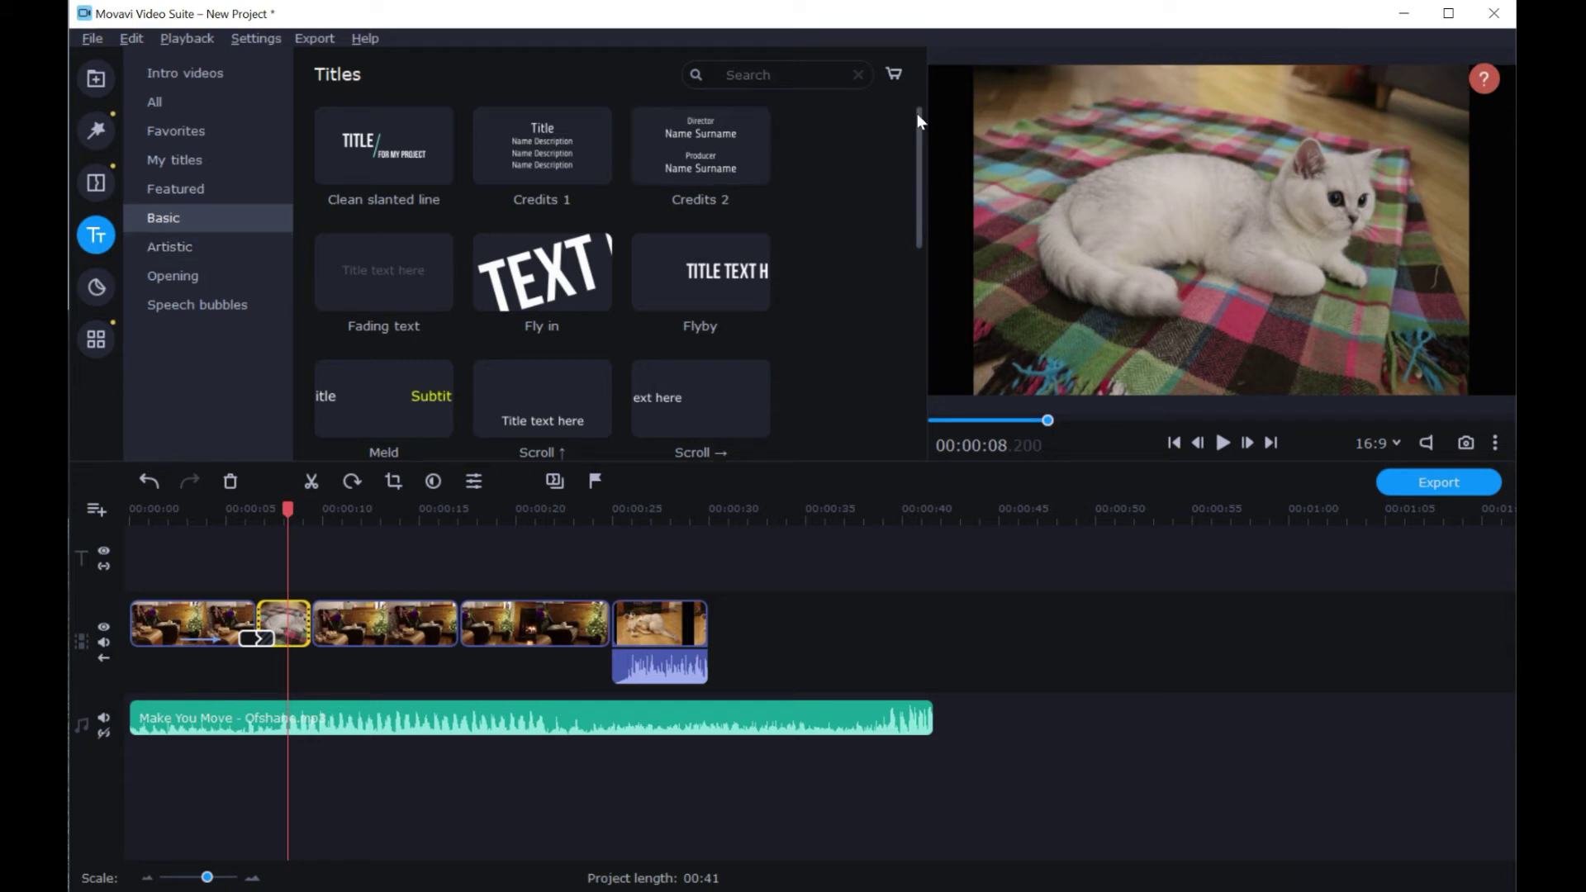
{"action": "left_click_drag", "start_coordinate": [918, 173], "coordinate": [936, 360]}
{"action": "left_click", "coordinate": [192, 249]}
{"action": "left_click", "coordinate": [190, 276]}
{"action": "left_click", "coordinate": [193, 247]}
{"action": "left_click", "coordinate": [196, 218]}
{"action": "left_click_drag", "start_coordinate": [920, 137], "coordinate": [934, 308]}
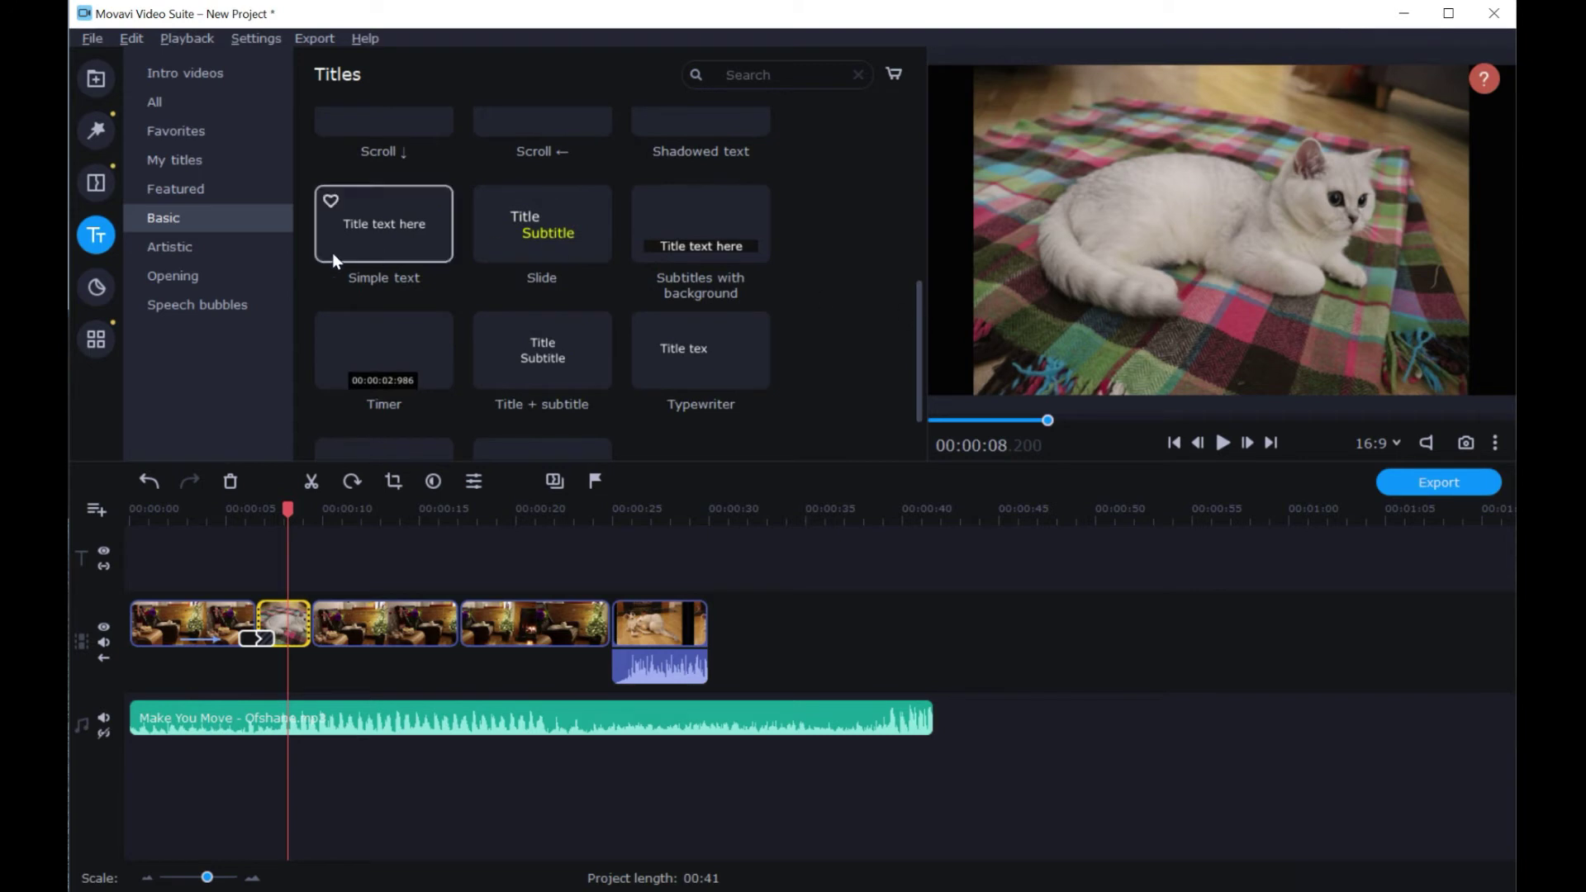
{"action": "left_click", "coordinate": [220, 306]}
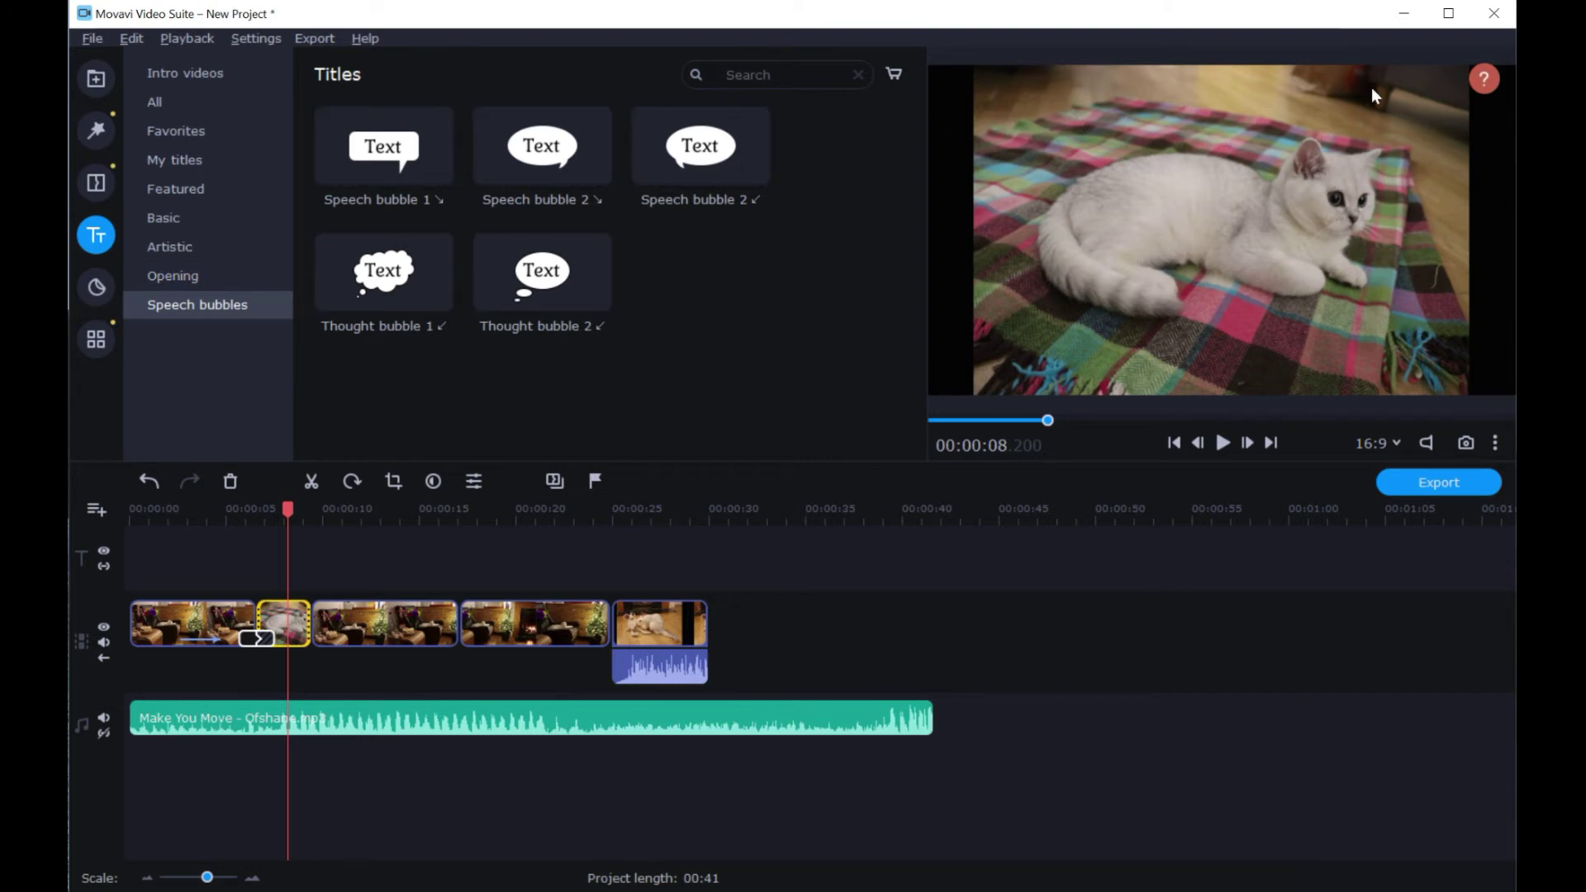
{"action": "left_click", "coordinate": [226, 273]}
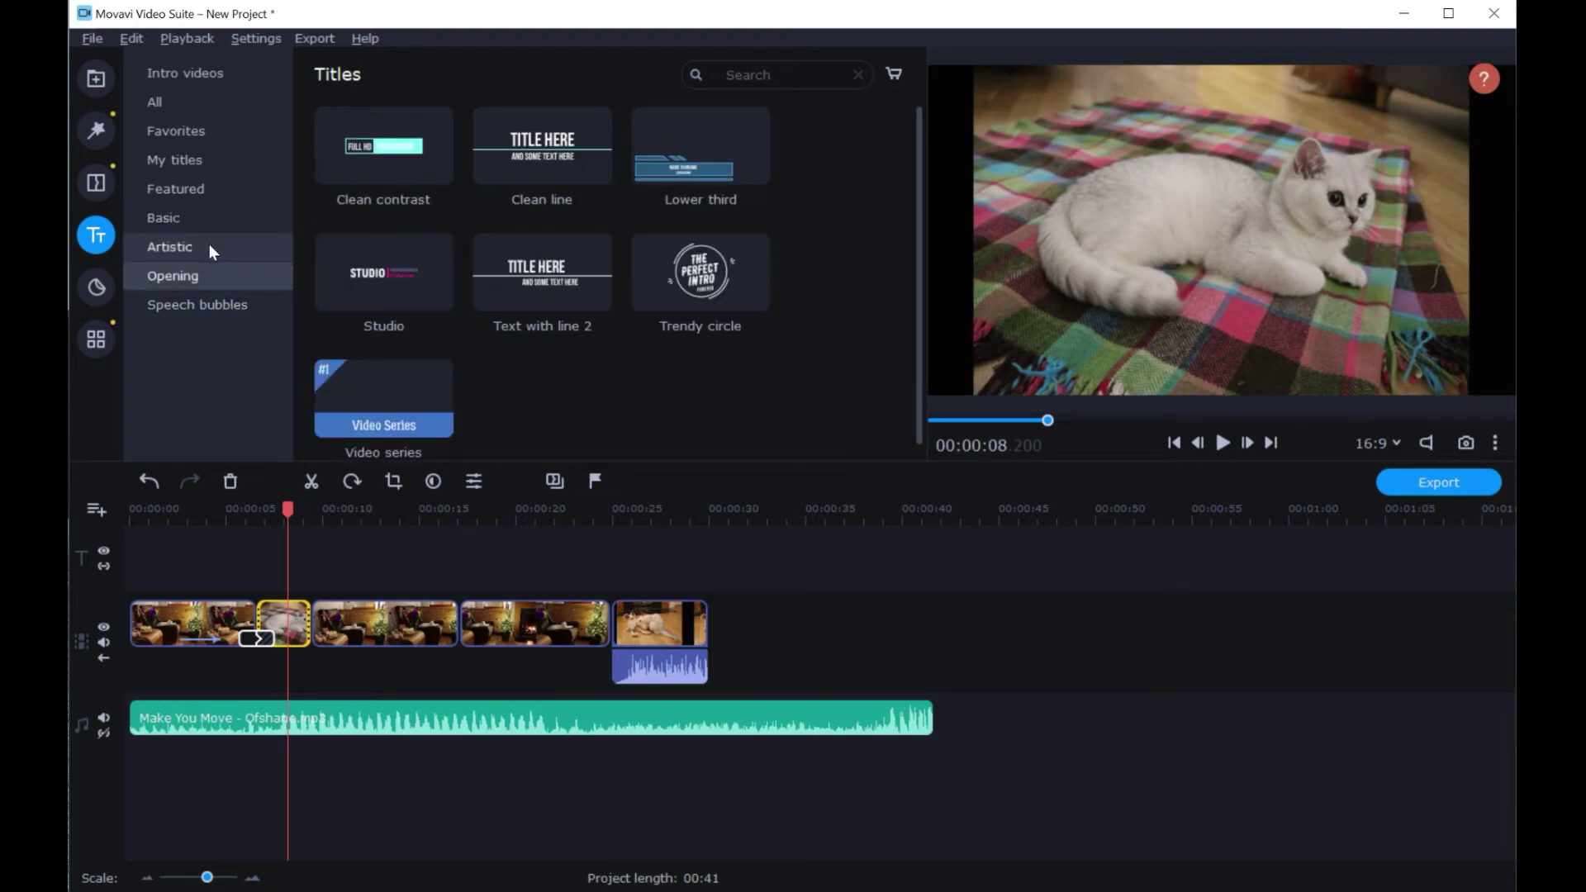
{"action": "left_click", "coordinate": [210, 245]}
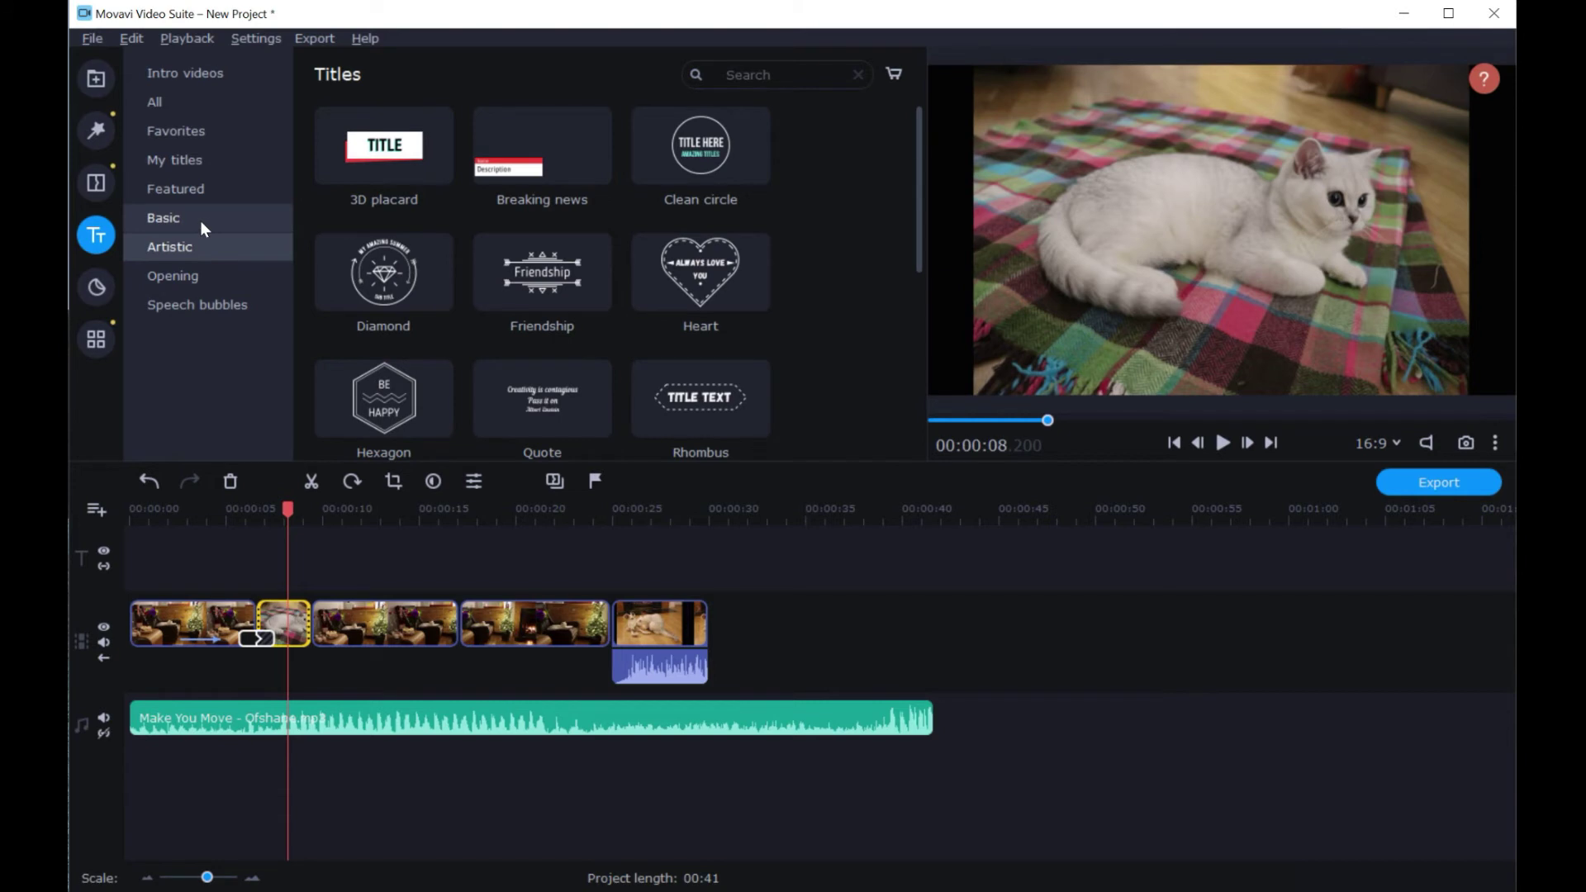
{"action": "left_click", "coordinate": [200, 220]}
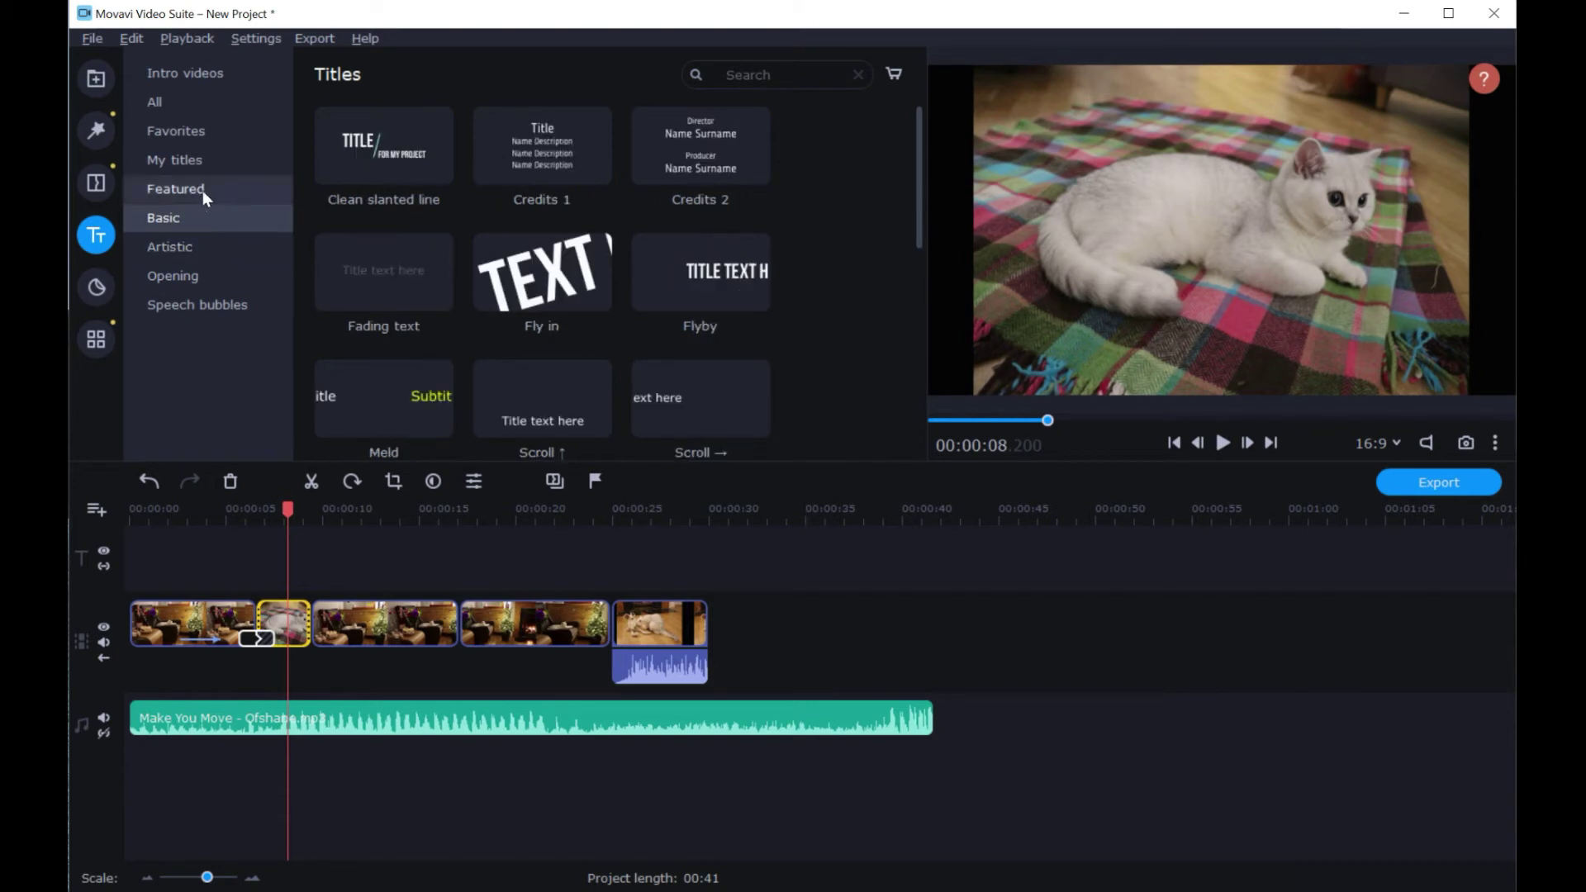
Add the Fly in title to the title track at 00:00:08.200, above the cat photo
{"action": "left_click", "coordinate": [534, 261]}
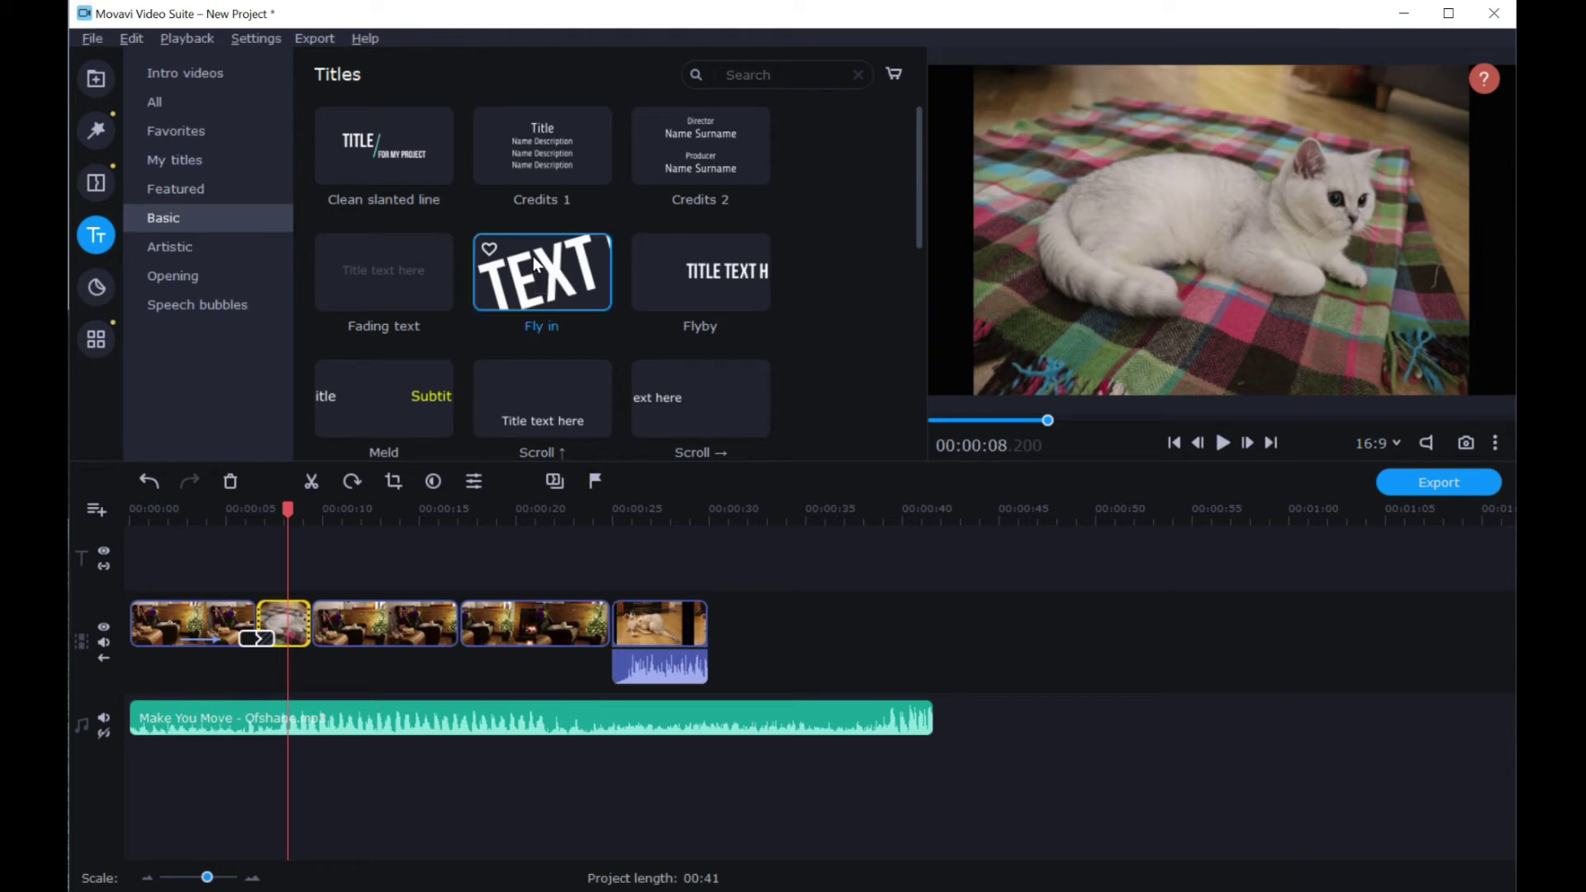
{"action": "left_click_drag", "start_coordinate": [533, 256], "coordinate": [280, 507]}
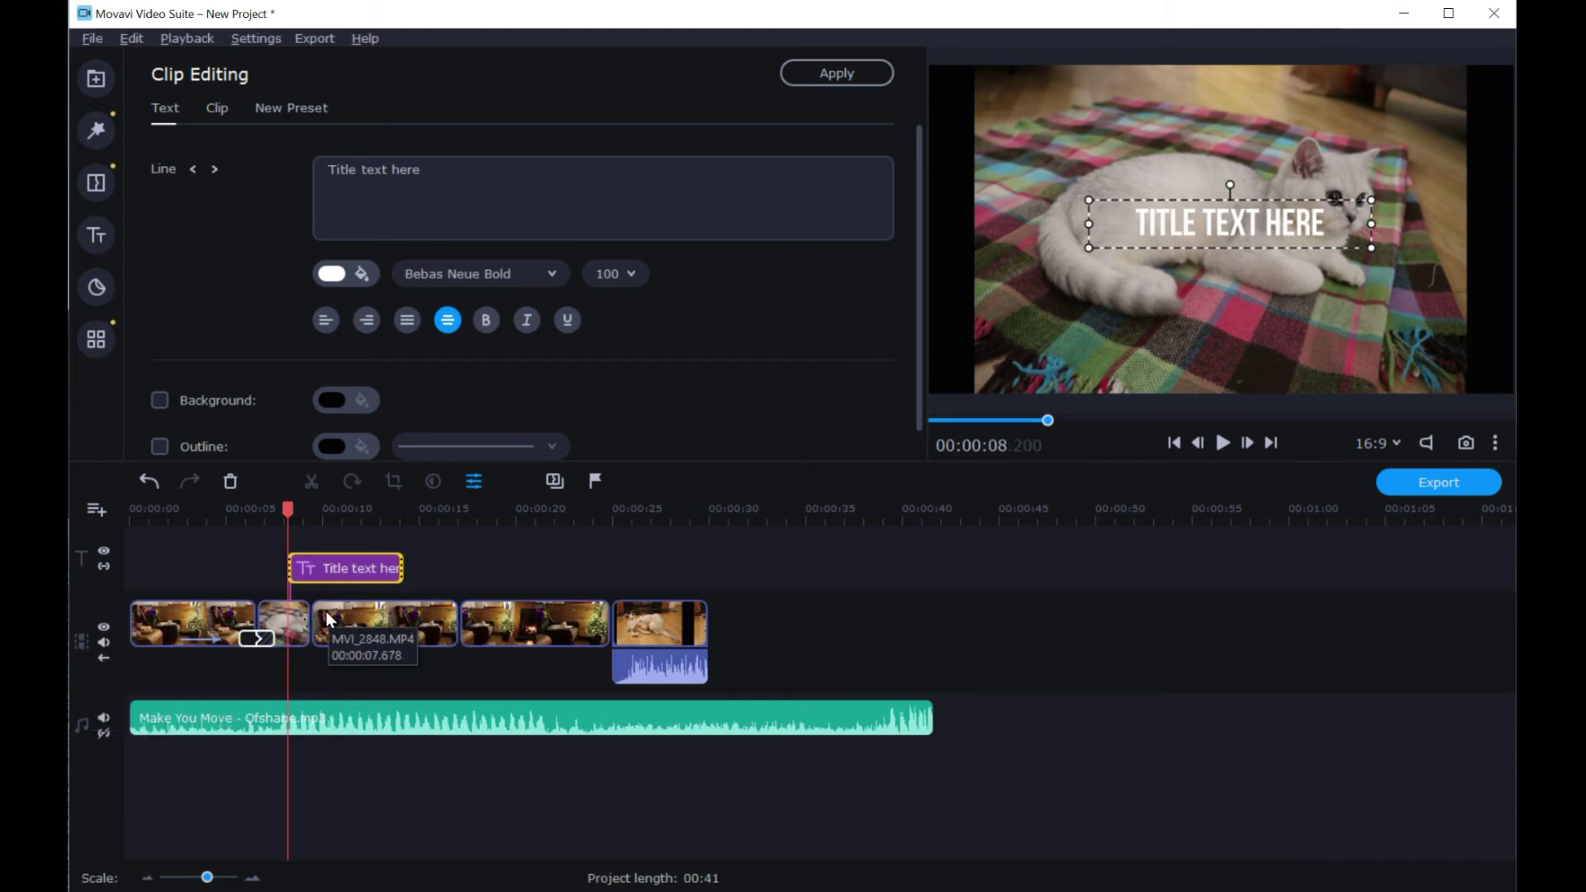
{"action": "key", "text": "Escape"}
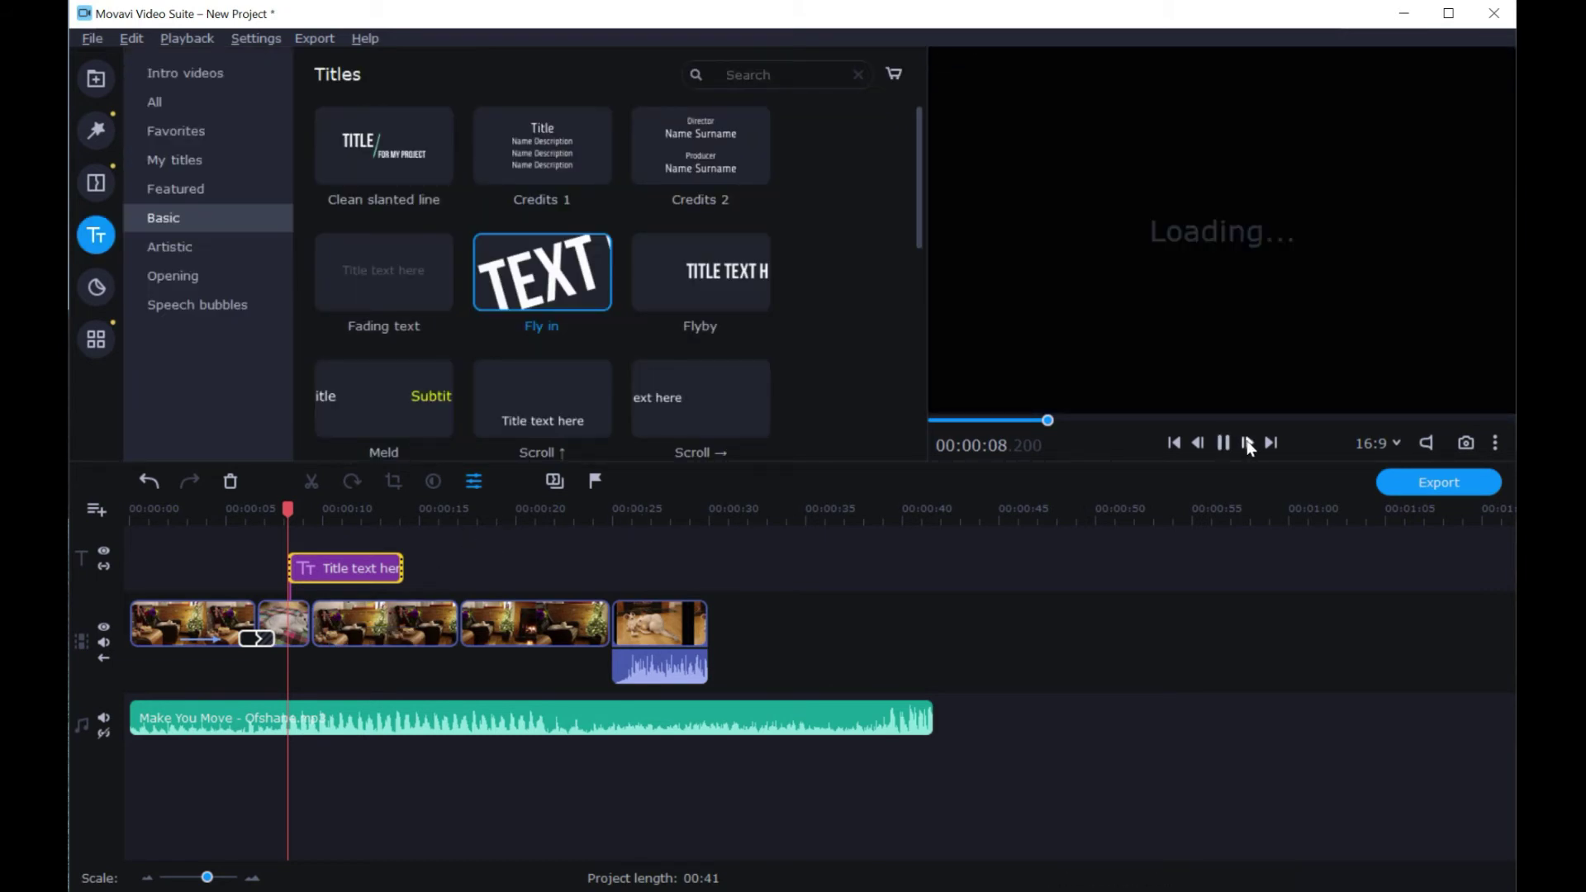
{"action": "left_click", "coordinate": [1223, 443]}
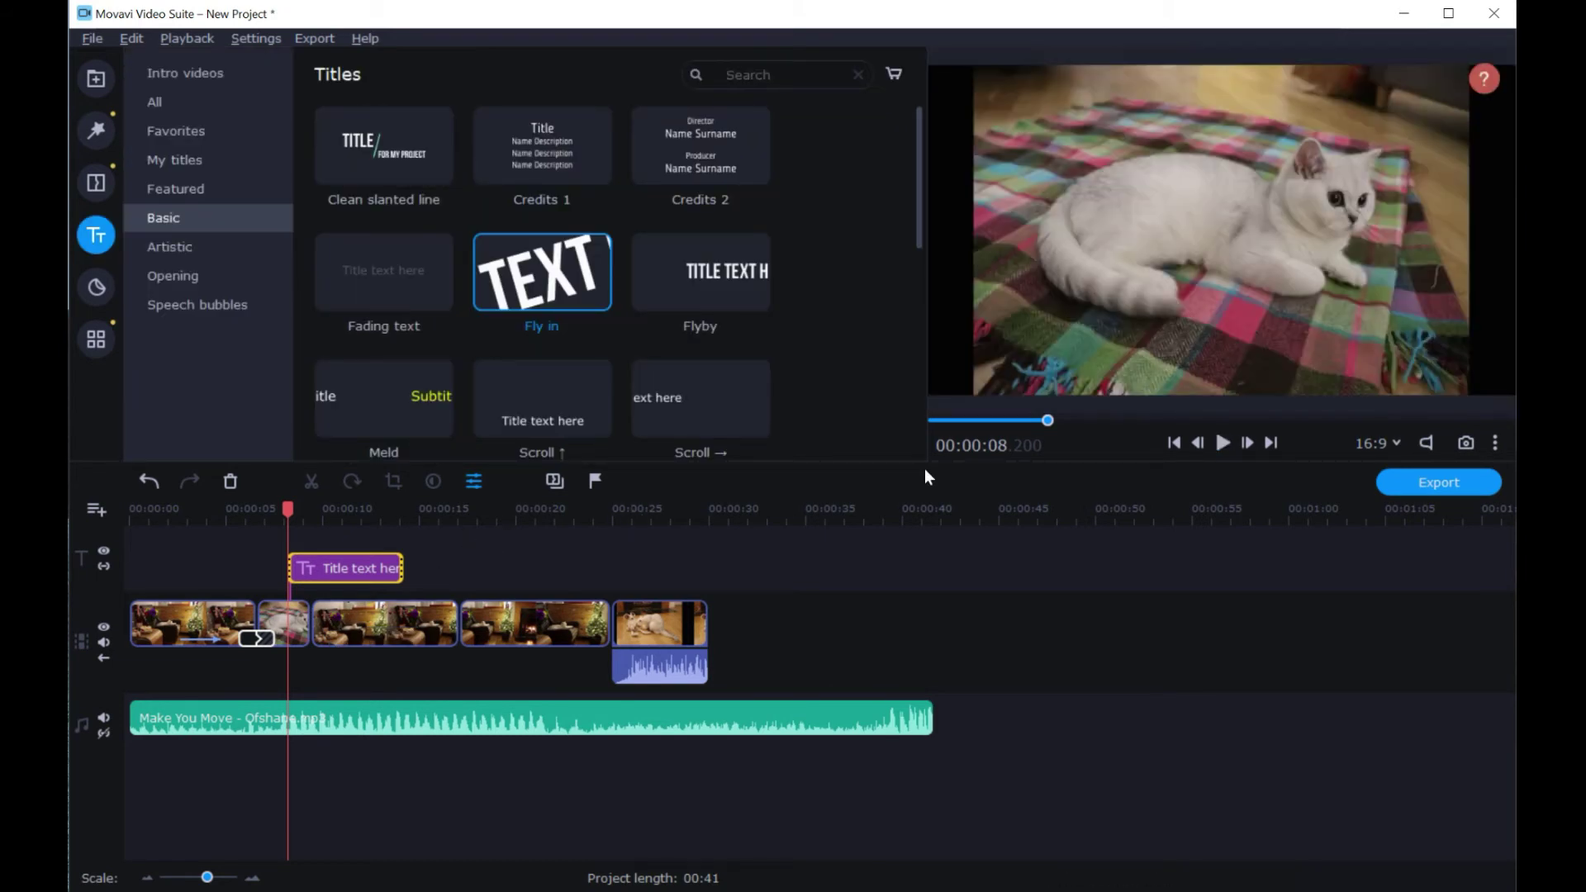
Replace the Fly in title's placeholder text with "Happy Birthday"
{"action": "double_click", "coordinate": [339, 572]}
{"action": "left_click", "coordinate": [519, 171]}
{"action": "key", "text": "BackSpace"}
{"action": "key", "text": "BackSpace"}
{"action": "key", "text": "BackSpace"}
{"action": "key", "text": "BackSpace"}
{"action": "key", "text": "BackSpace"}
{"action": "key", "text": "BackSpace"}
{"action": "key", "text": "BackSpace"}
{"action": "key", "text": "BackSpace"}
{"action": "key", "text": "BackSpace"}
{"action": "key", "text": "BackSpace"}
{"action": "key", "text": "BackSpace"}
{"action": "key", "text": "BackSpace"}
{"action": "key", "text": "BackSpace"}
{"action": "key", "text": "BackSpace"}
{"action": "key", "text": "BackSpace"}
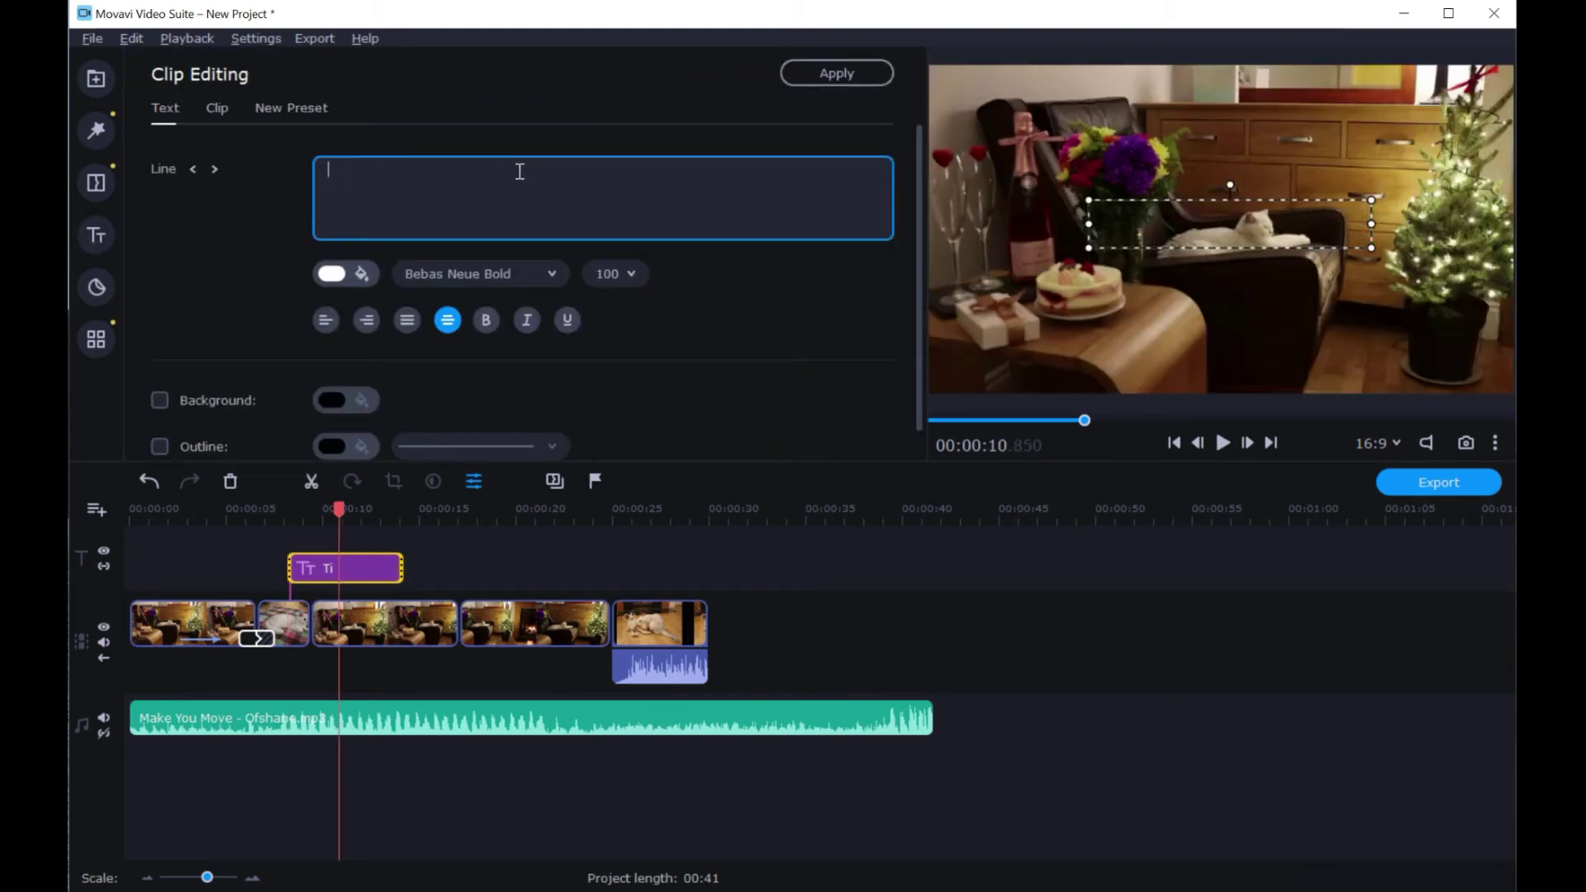
{"action": "type", "text": "hAPPY"}
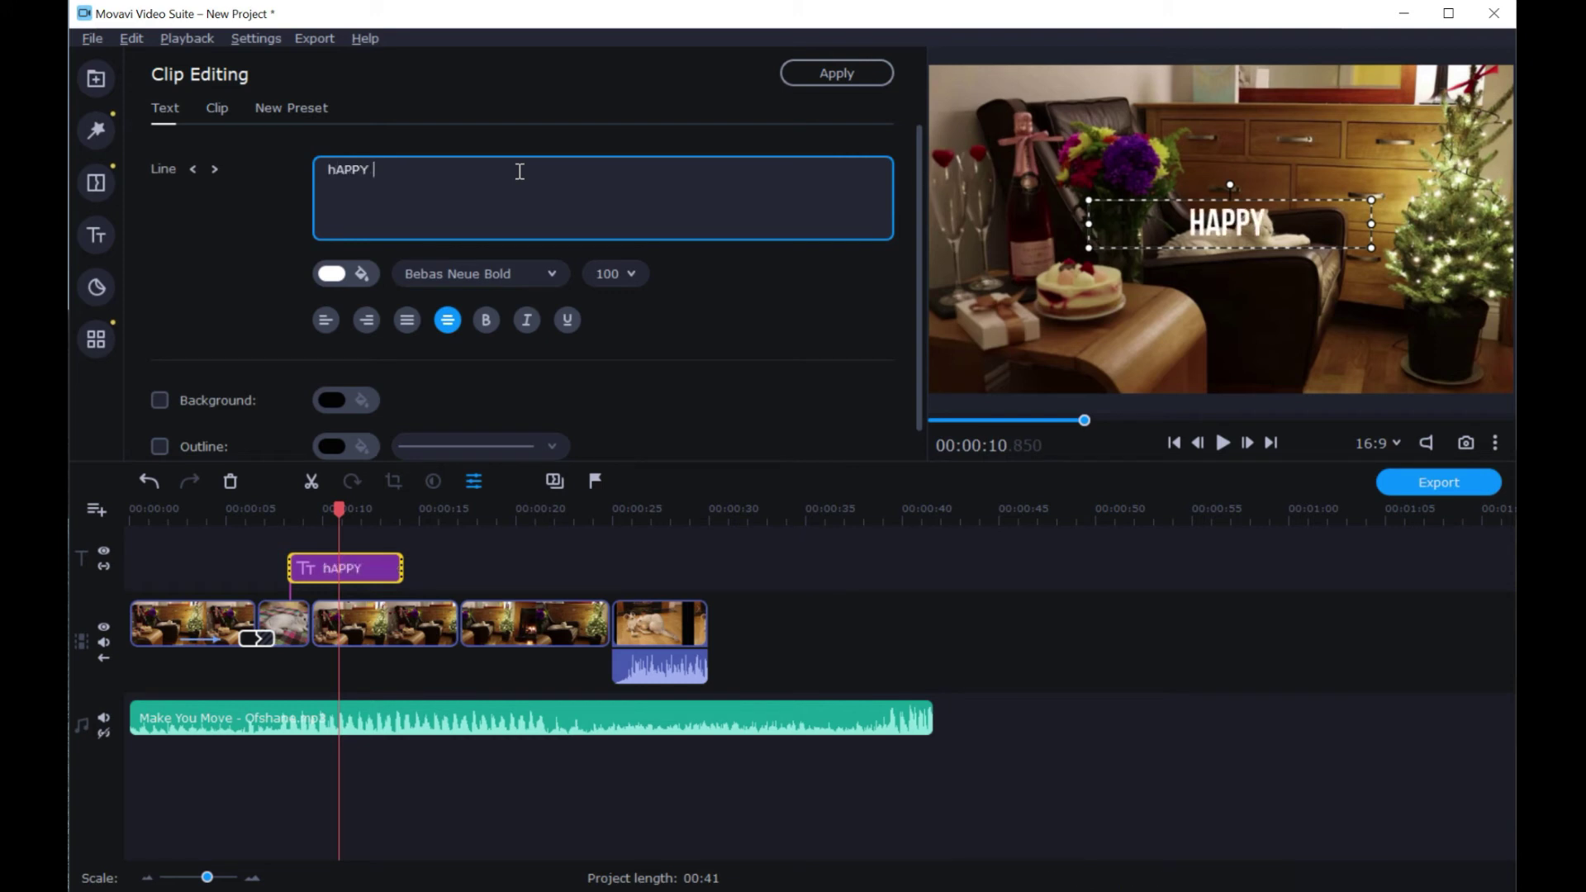
{"action": "key", "text": "BackSpace"}
{"action": "key", "text": "BackSpace"}
{"action": "key", "text": "BackSpace"}
{"action": "key", "text": "BackSpace"}
{"action": "key", "text": "BackSpace"}
{"action": "type", "text": "H"}
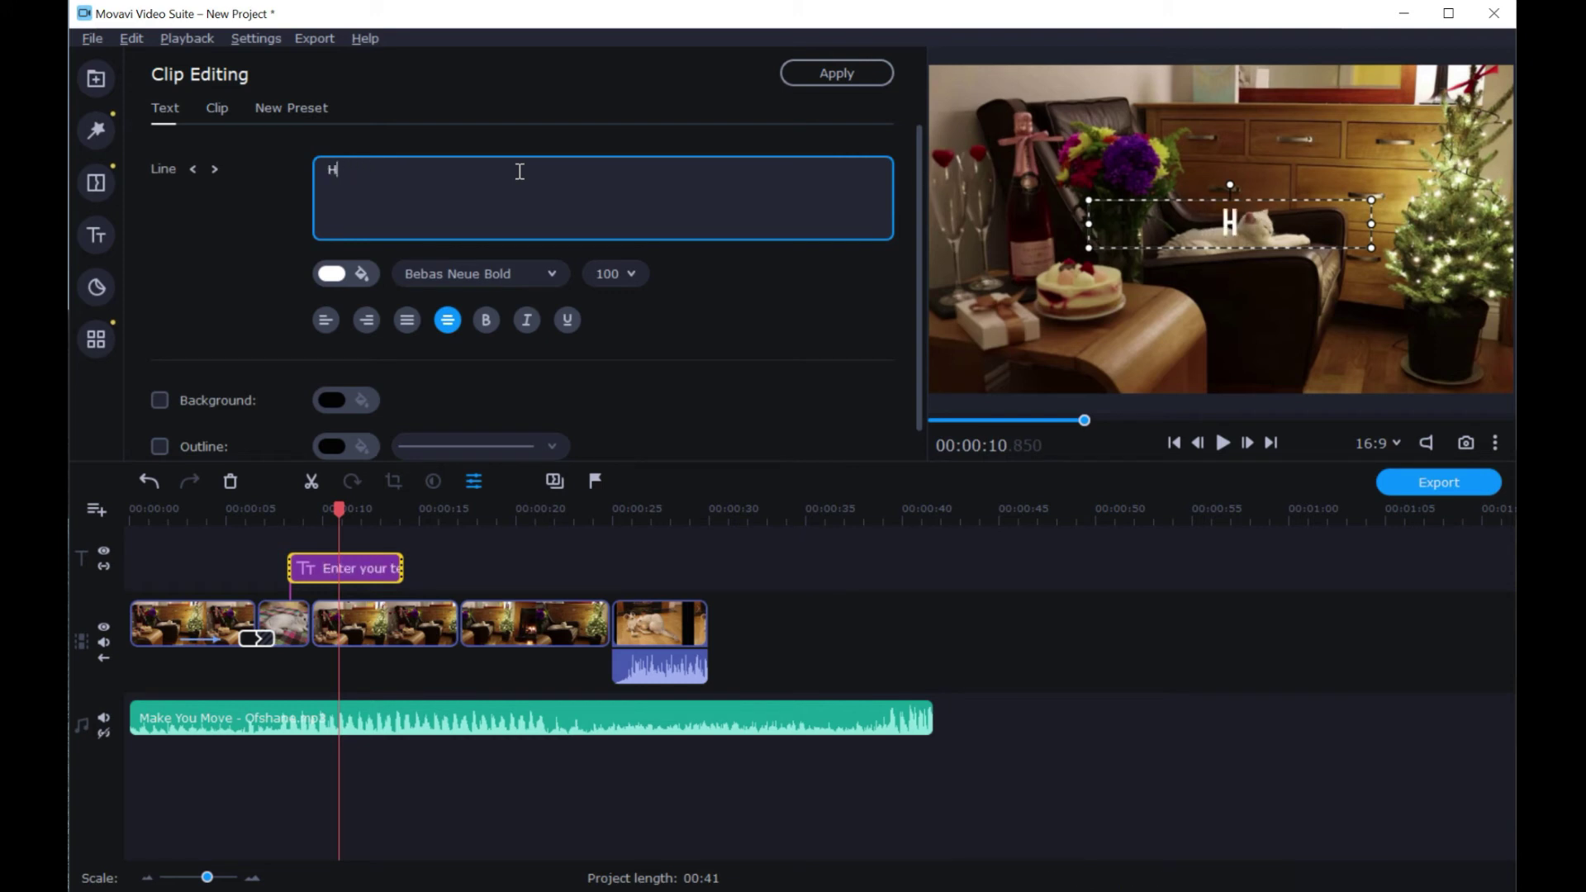
{"action": "type", "text": "appy Birthday"}
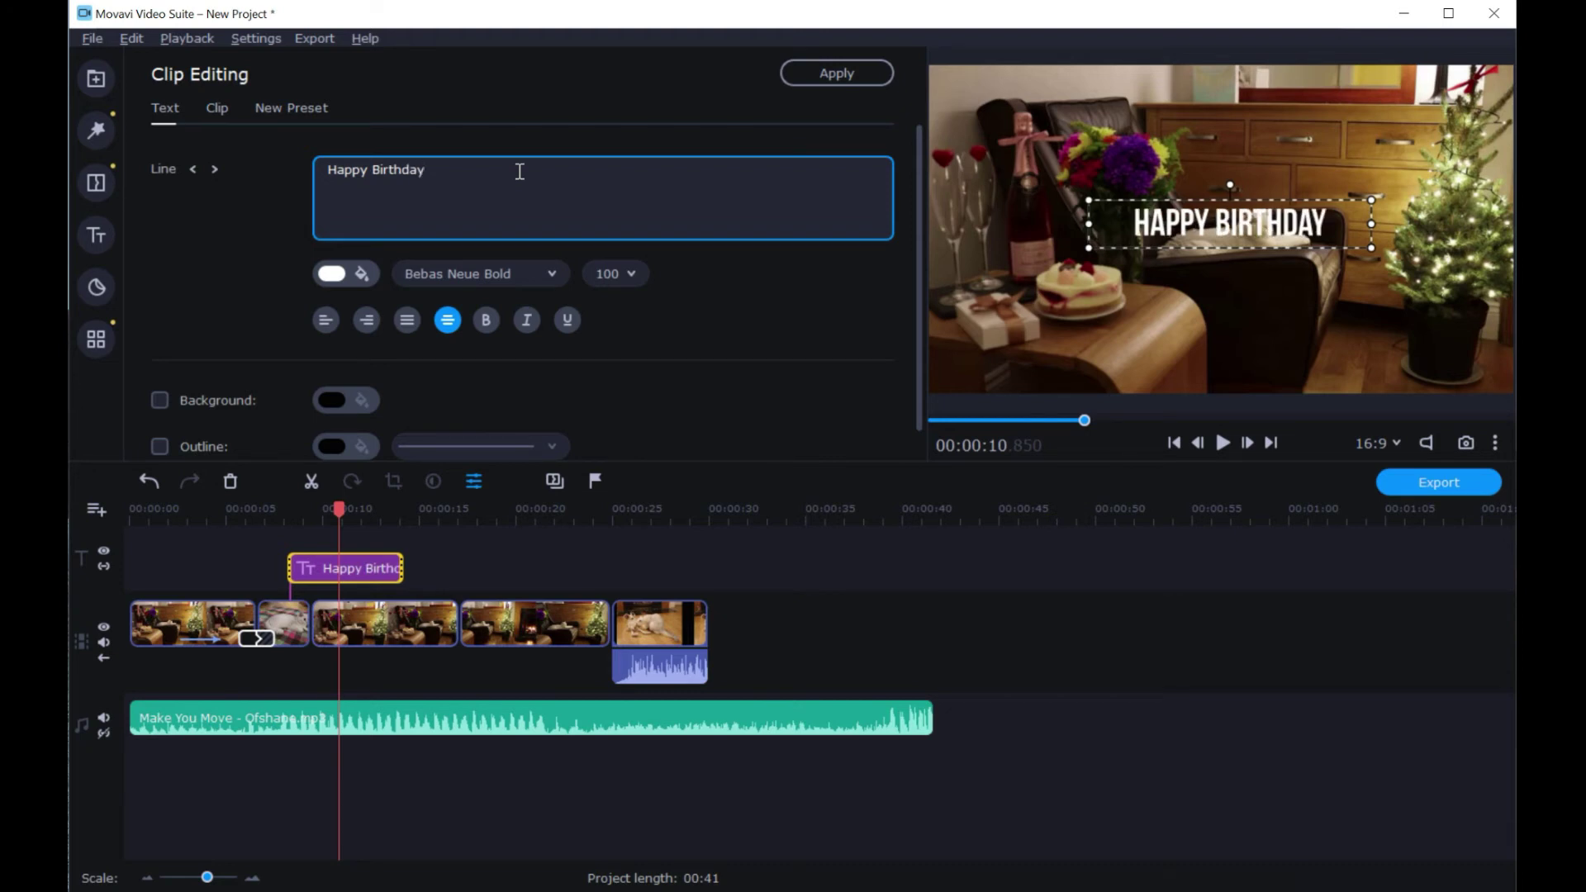
Set the Happy Birthday title's text color to black (#000000) and its font to BERNIER Regular
{"action": "left_click", "coordinate": [347, 271]}
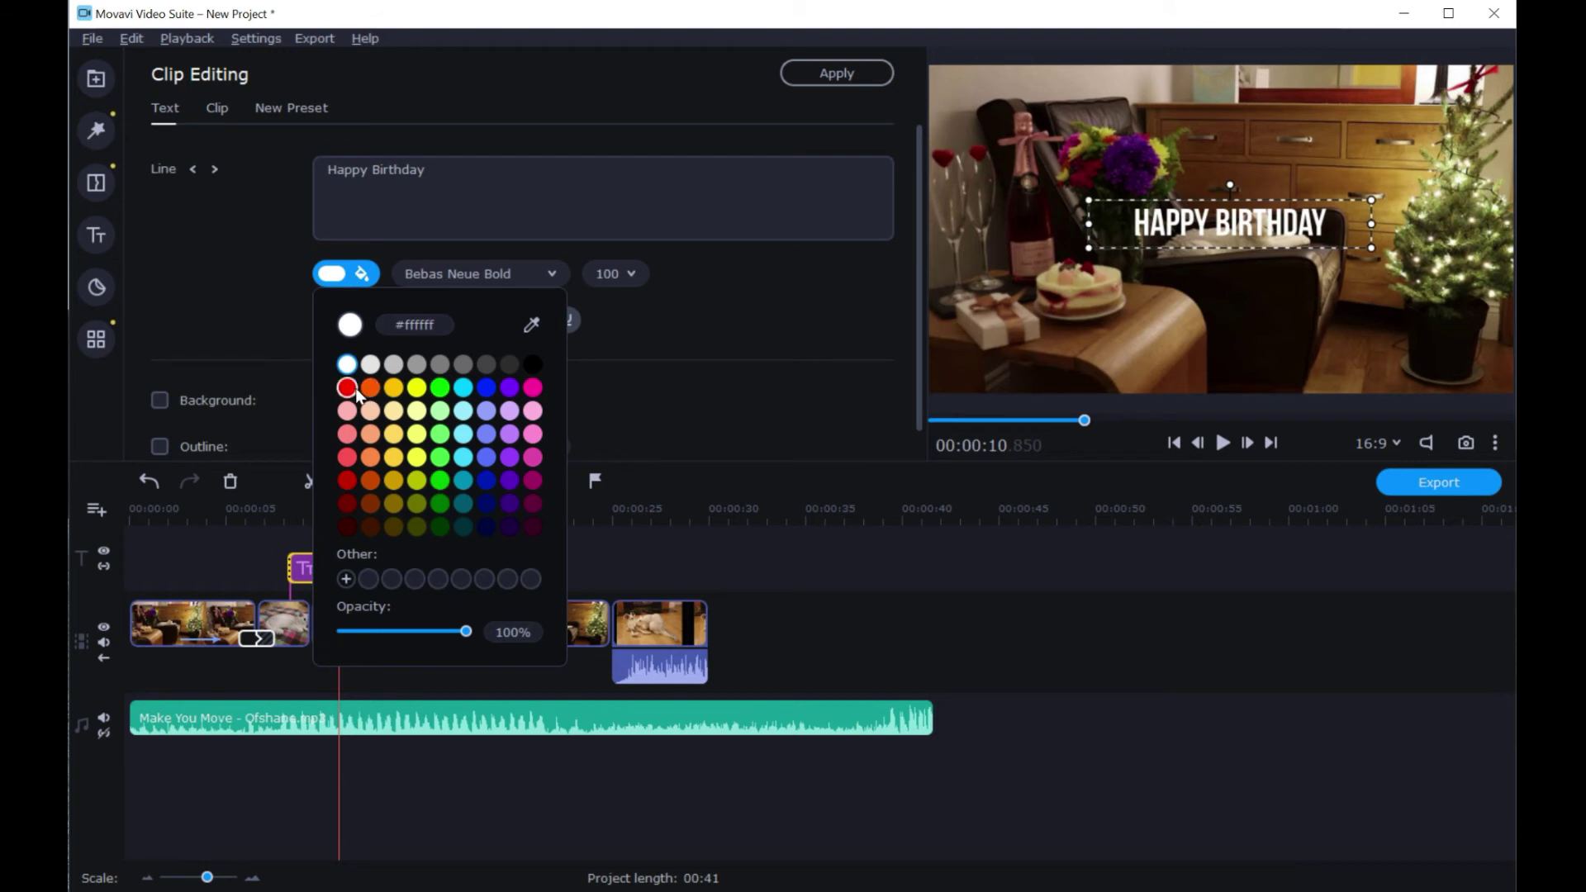
{"action": "left_click", "coordinate": [441, 481]}
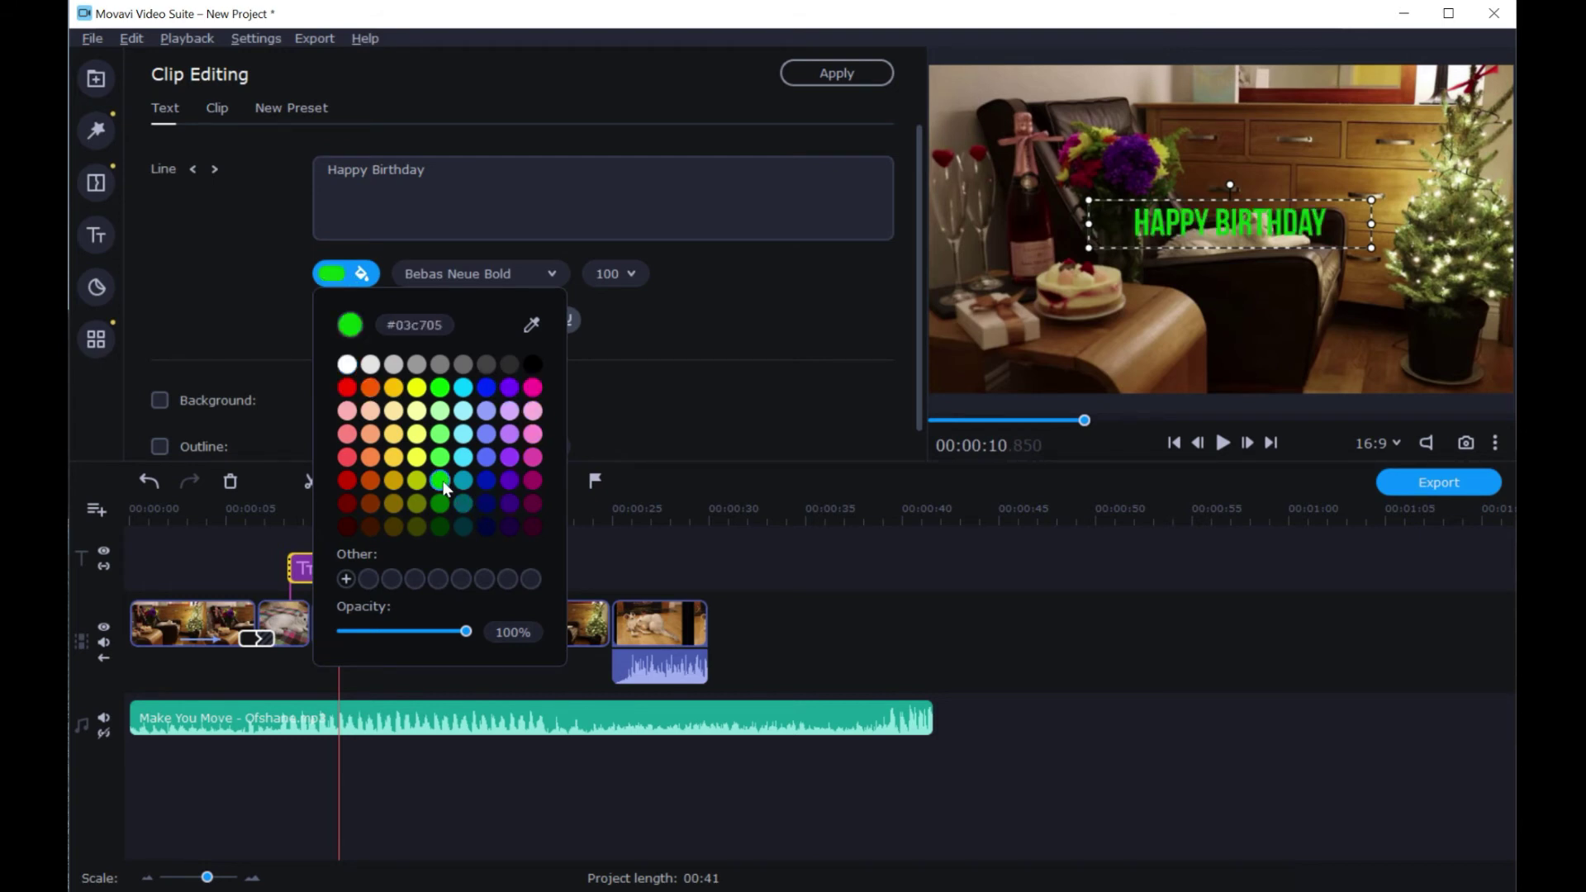
{"action": "left_click", "coordinate": [488, 390]}
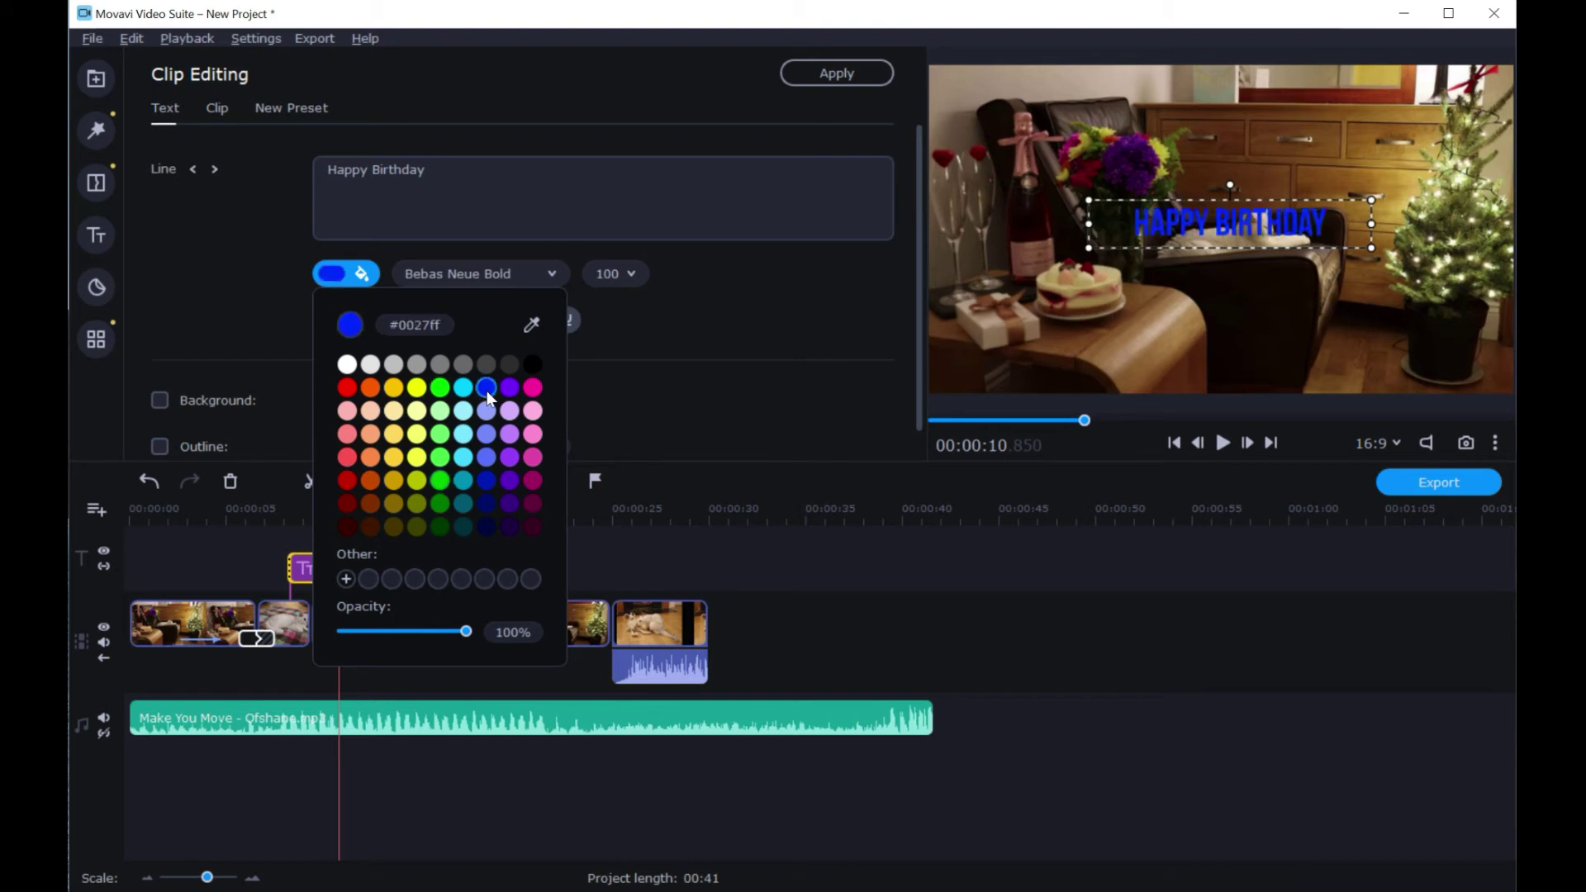
{"action": "left_click", "coordinate": [537, 368]}
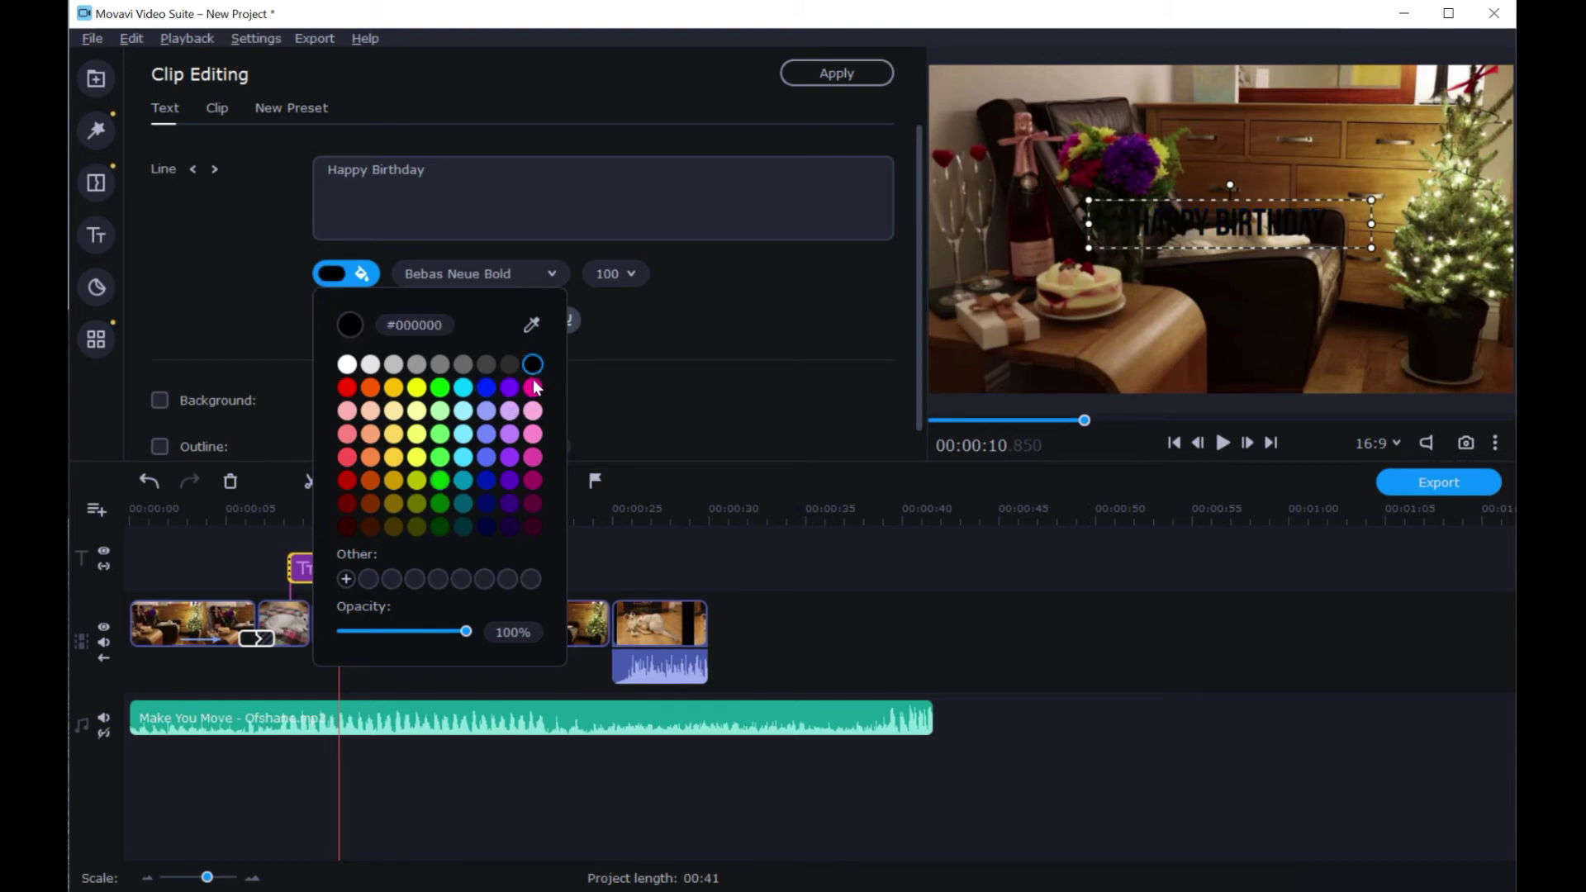
{"action": "left_click", "coordinate": [542, 181]}
{"action": "left_click", "coordinate": [554, 273]}
{"action": "left_click", "coordinate": [505, 390]}
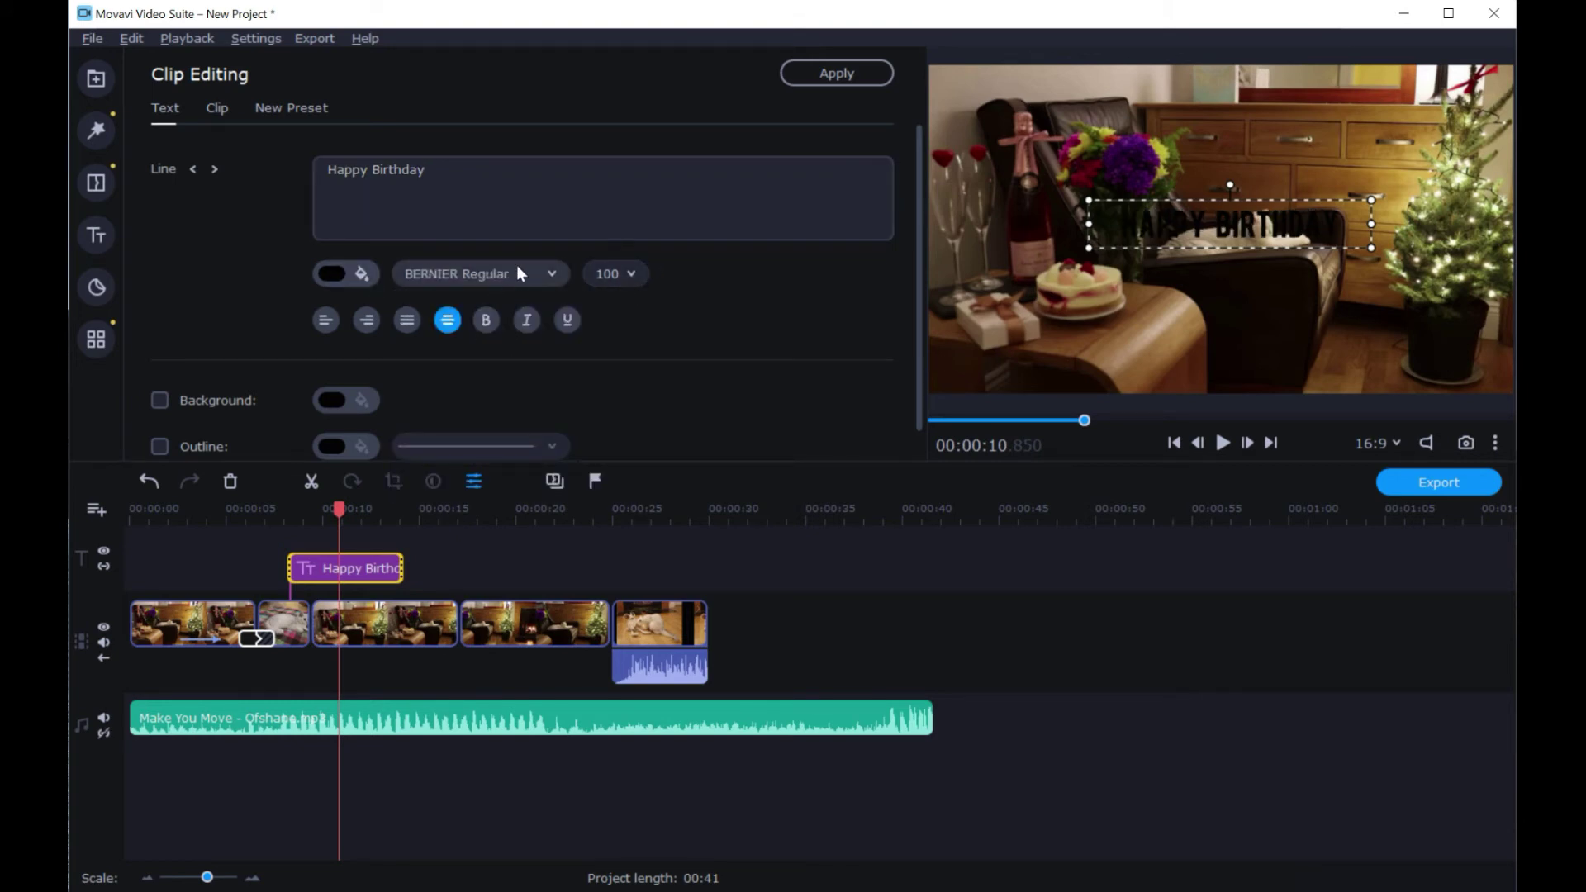
Try font sizes 50 and 72 and a black background on the title, restoring size 100 without a background
{"action": "left_click", "coordinate": [638, 273]}
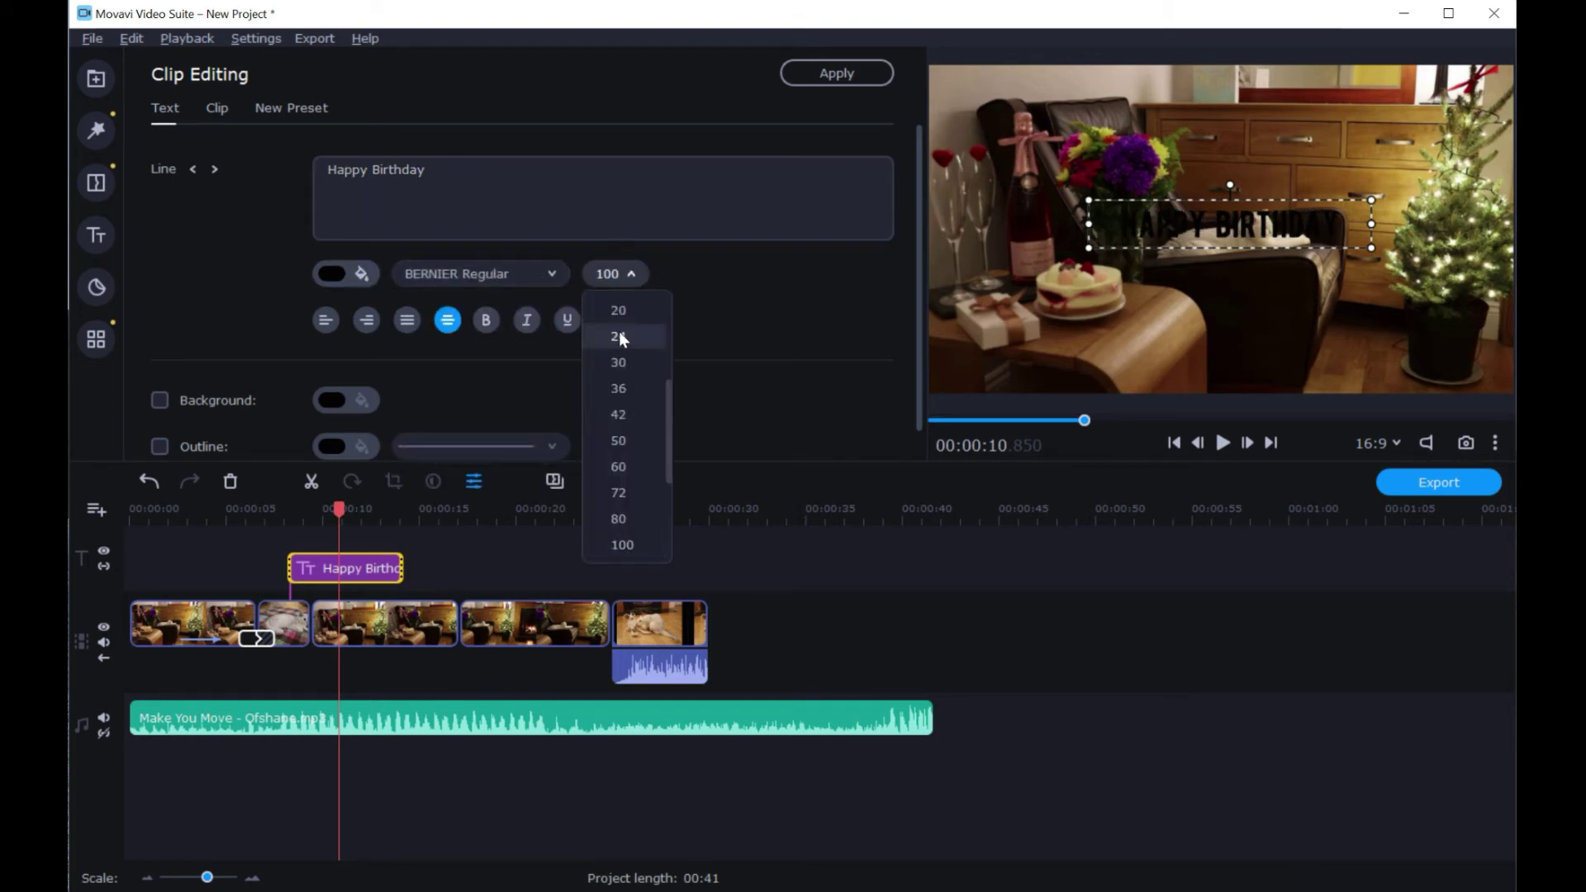
{"action": "left_click", "coordinate": [636, 447]}
{"action": "left_click", "coordinate": [633, 273]}
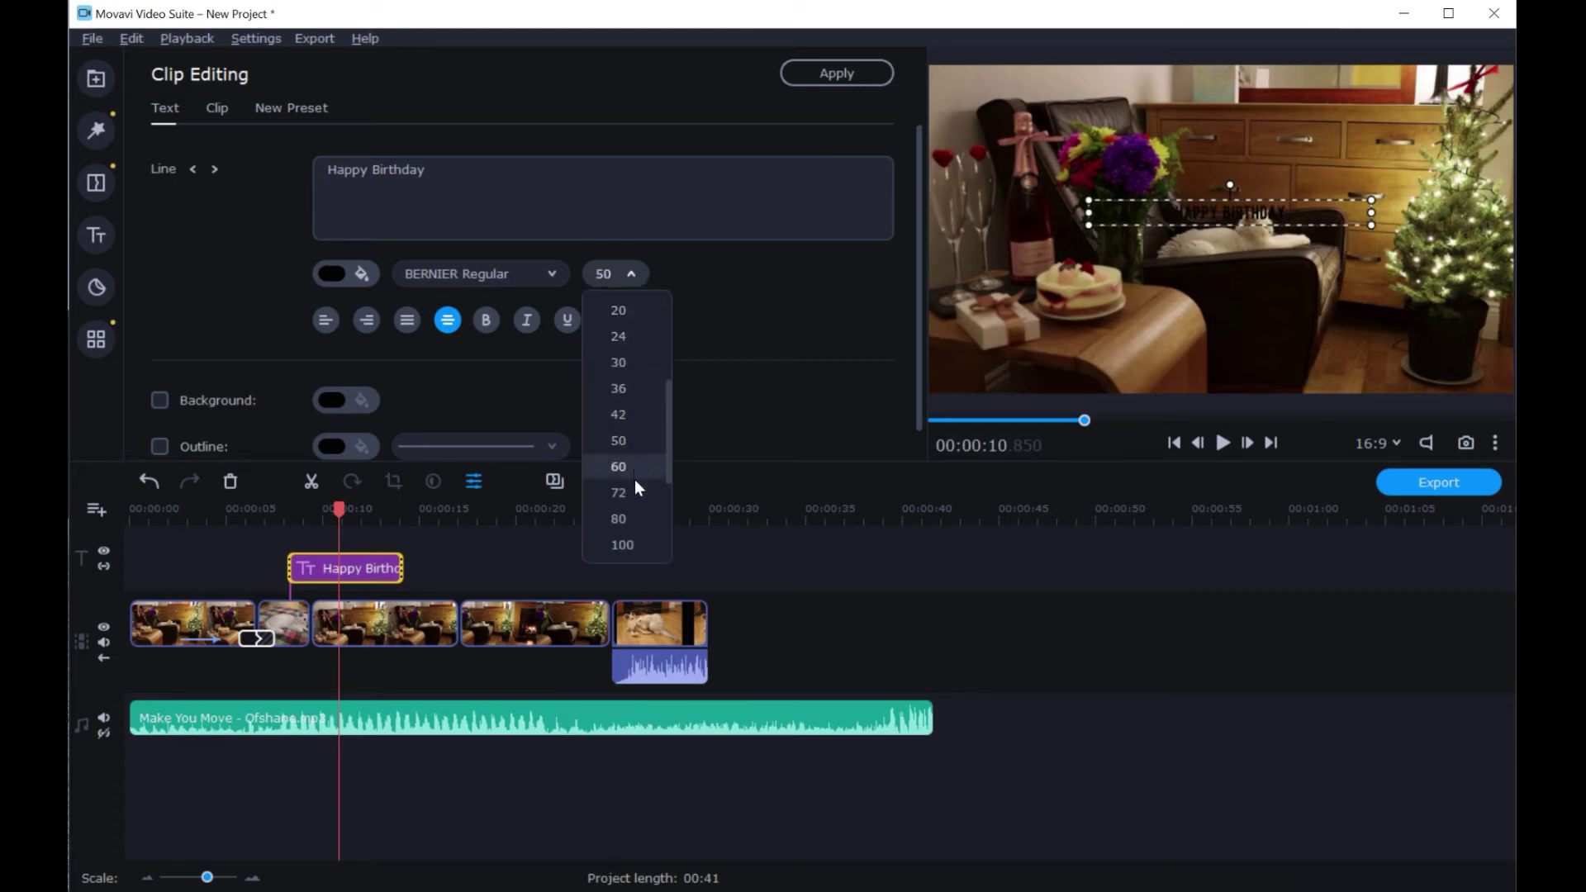
{"action": "left_click", "coordinate": [633, 494]}
{"action": "left_click", "coordinate": [638, 275]}
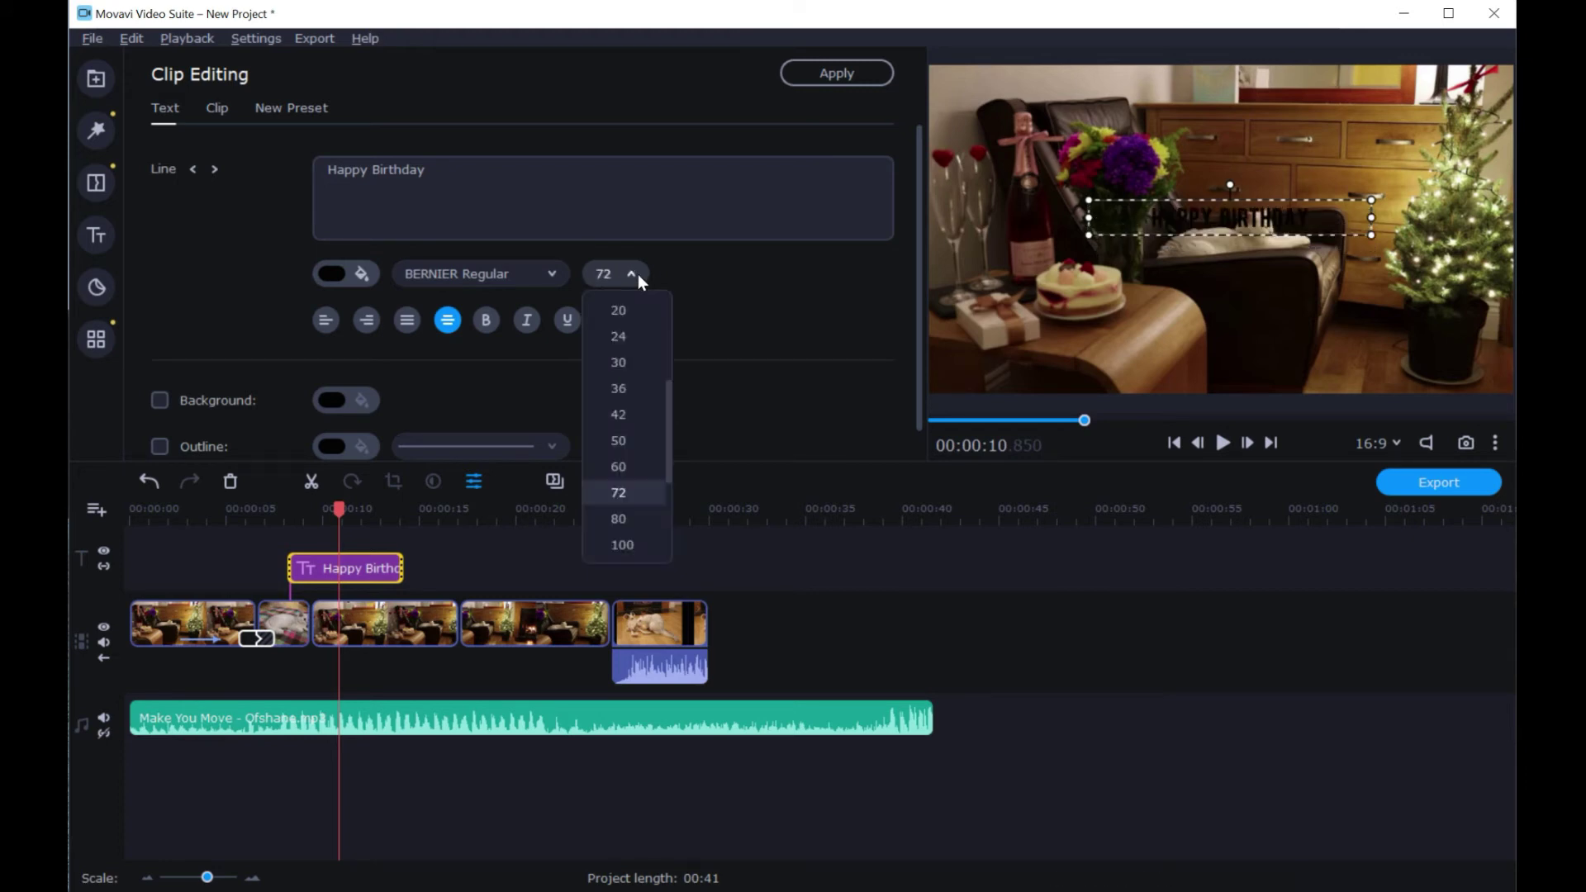
{"action": "left_click", "coordinate": [618, 545]}
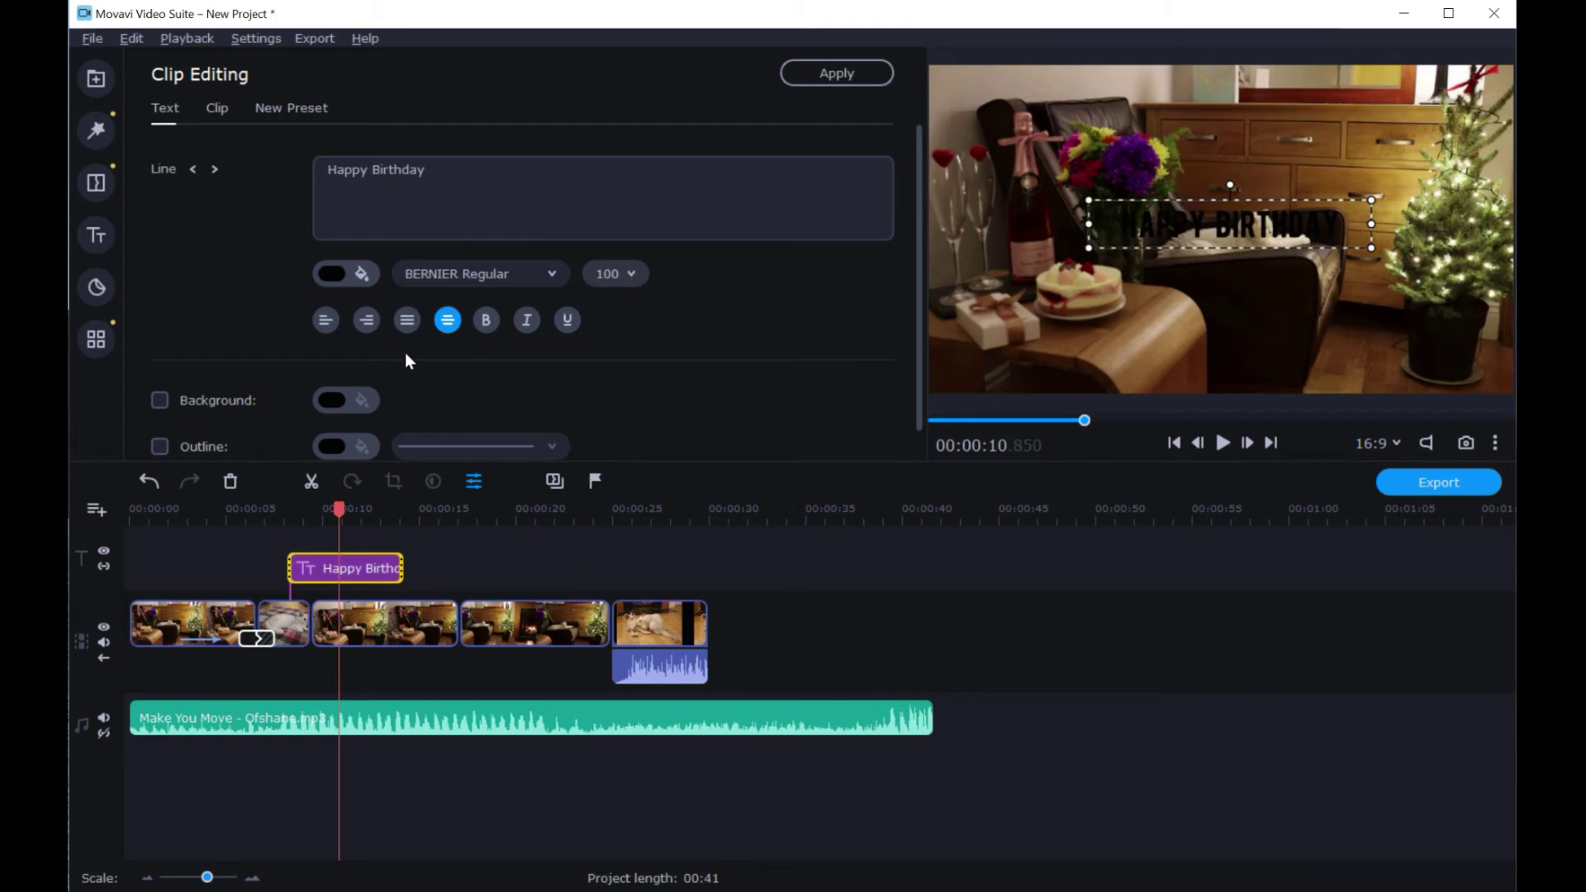
{"action": "left_click", "coordinate": [159, 400]}
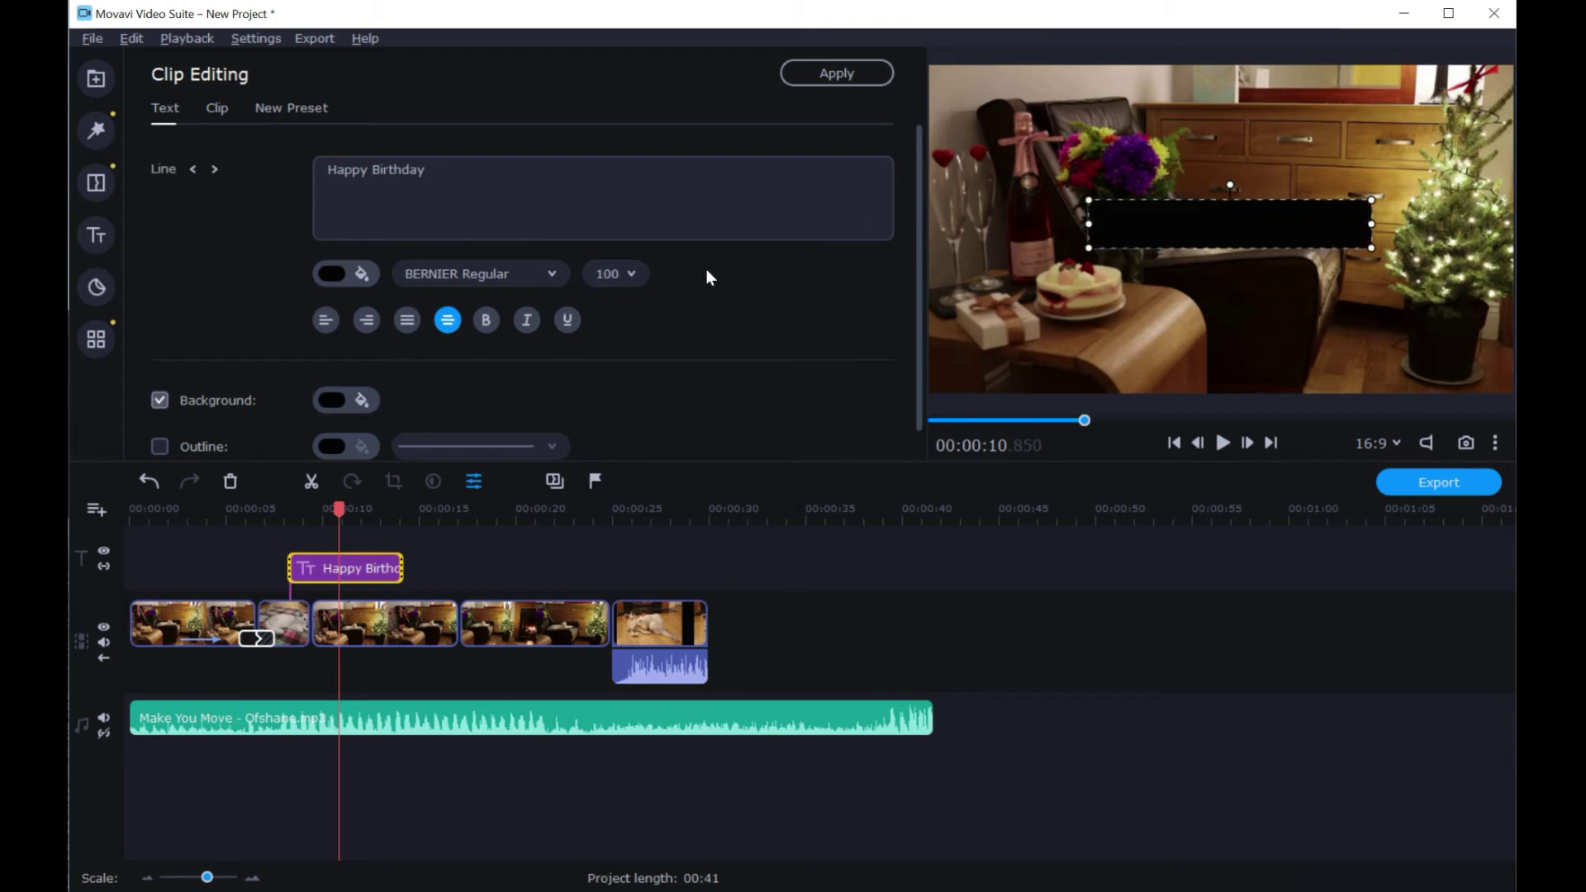
{"action": "left_click", "coordinate": [159, 401]}
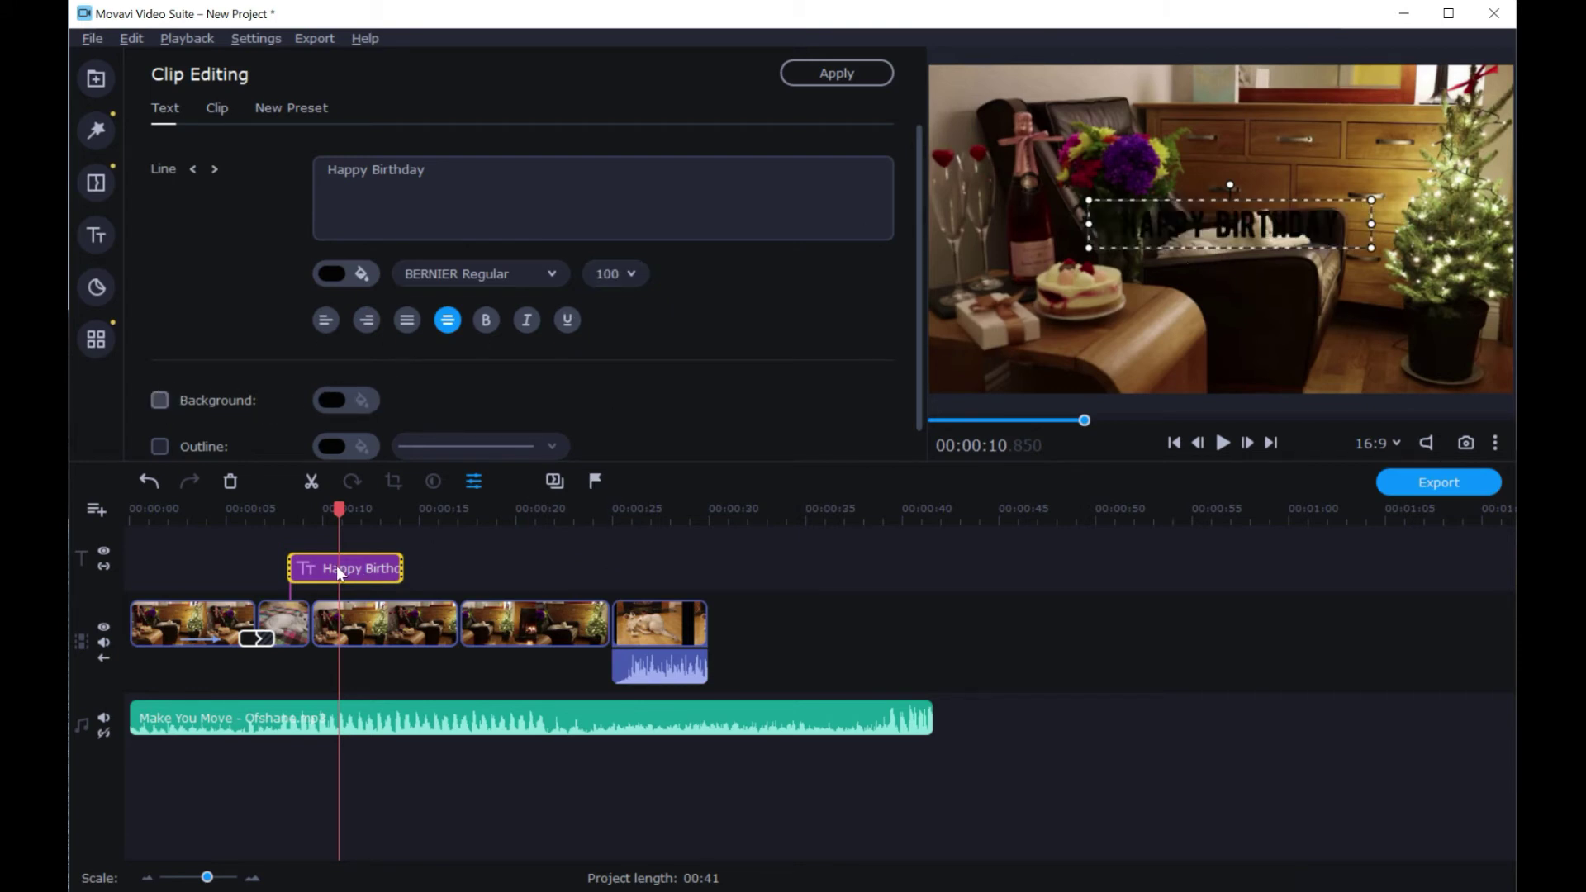
Move the Happy Birthday title earlier to start at 00:00:07.750 and play back the section around it
{"action": "left_click", "coordinate": [287, 617]}
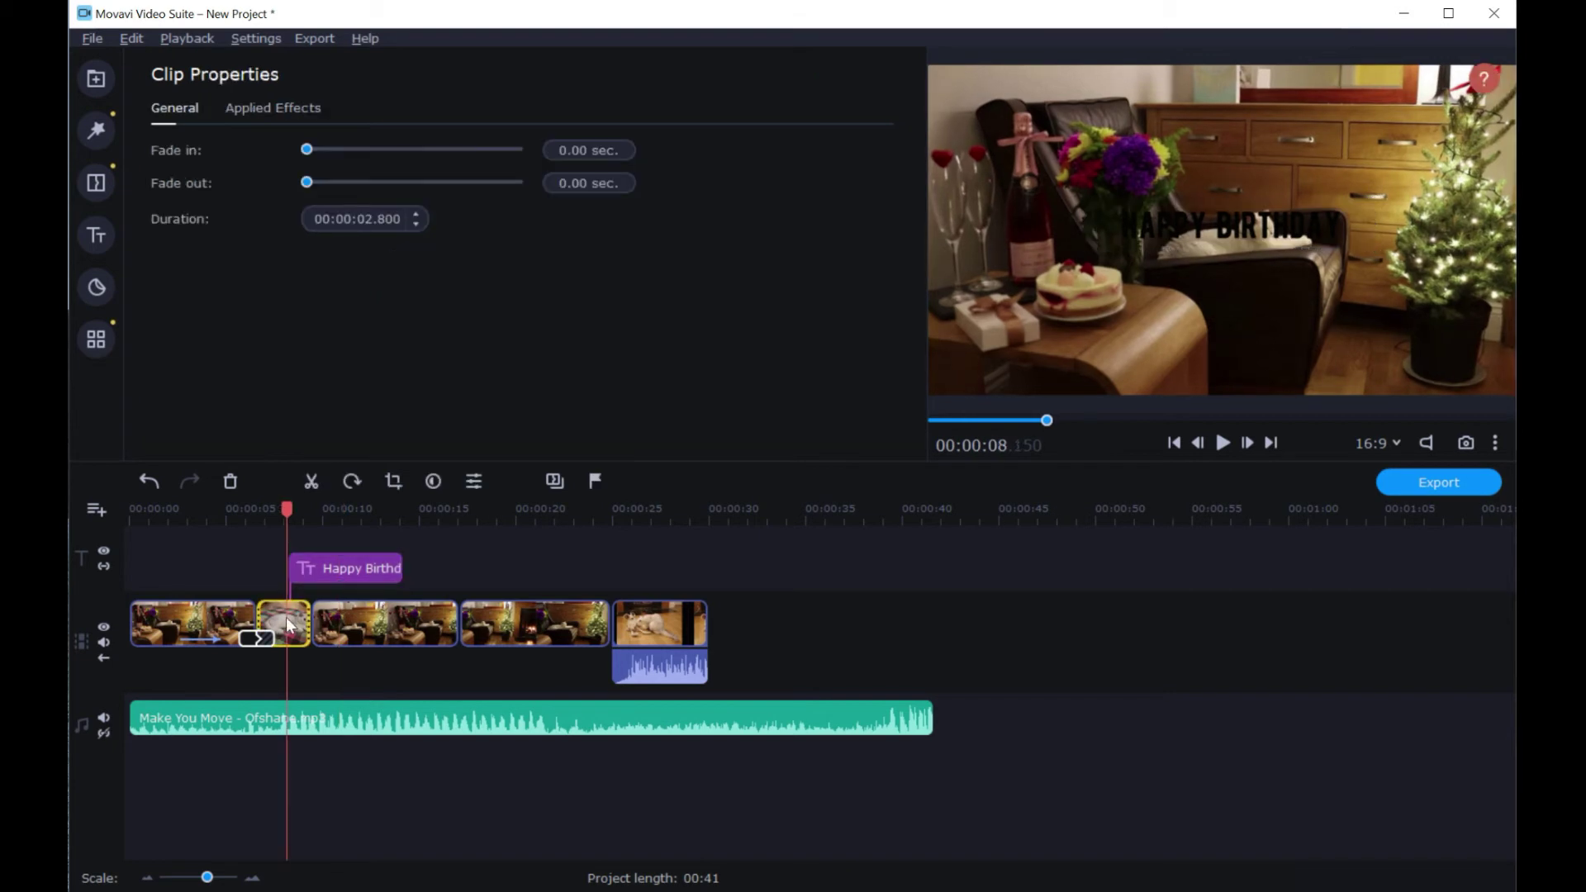
{"action": "left_click", "coordinate": [322, 577]}
{"action": "left_click", "coordinate": [344, 568]}
{"action": "mouse_move", "coordinate": [343, 567]}
{"action": "left_mouse_down"}
{"action": "mouse_move", "coordinate": [312, 570]}
{"action": "mouse_move", "coordinate": [335, 568]}
{"action": "left_mouse_up"}
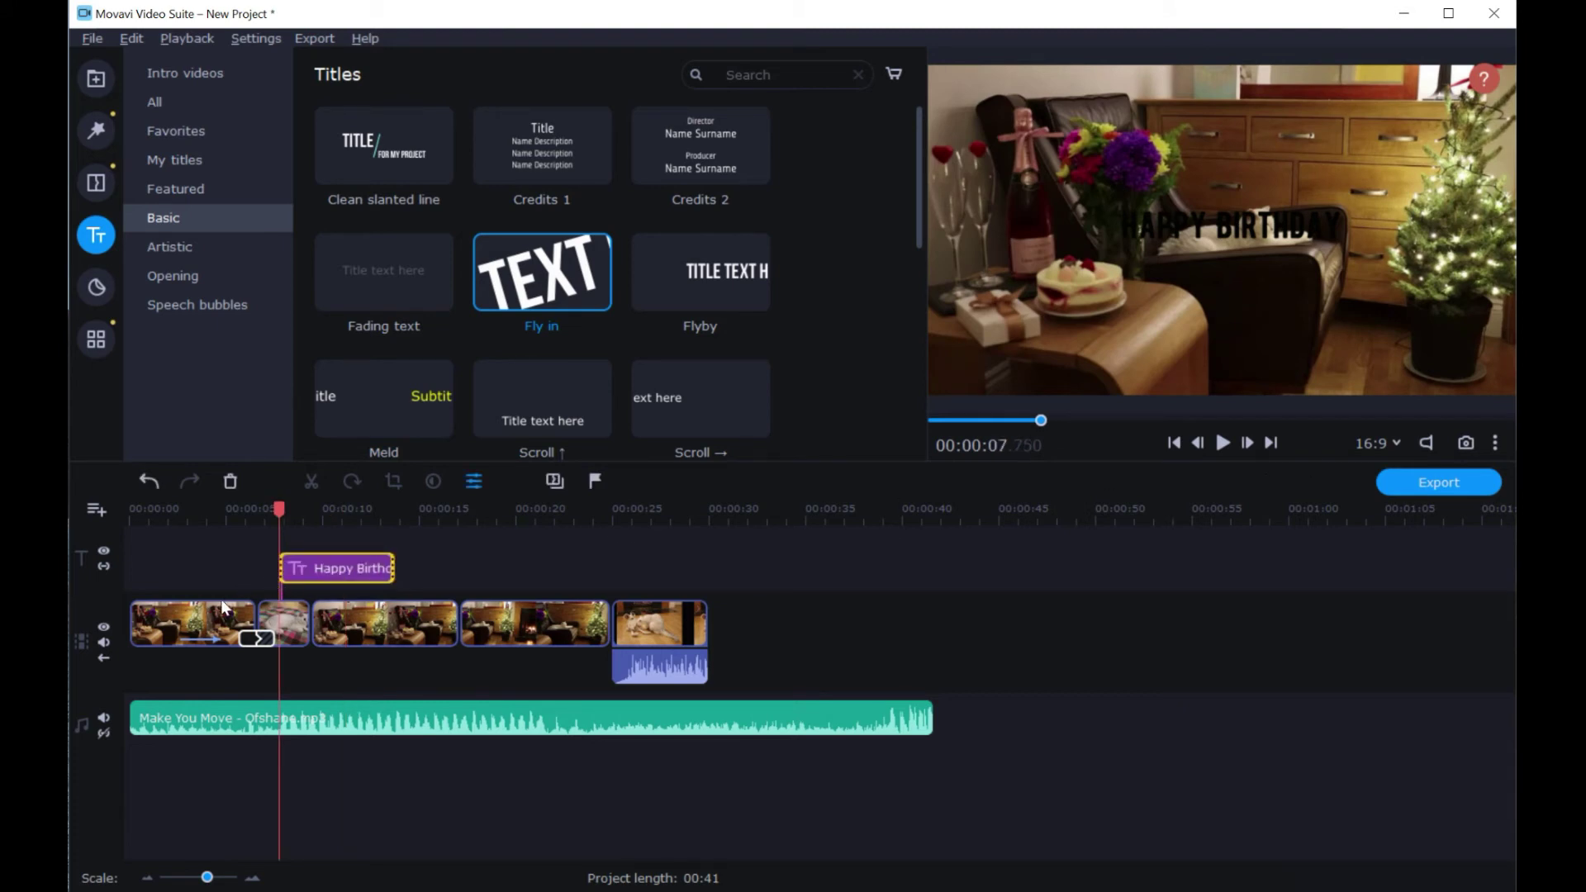
{"action": "left_click", "coordinate": [221, 608]}
{"action": "key", "text": "space"}
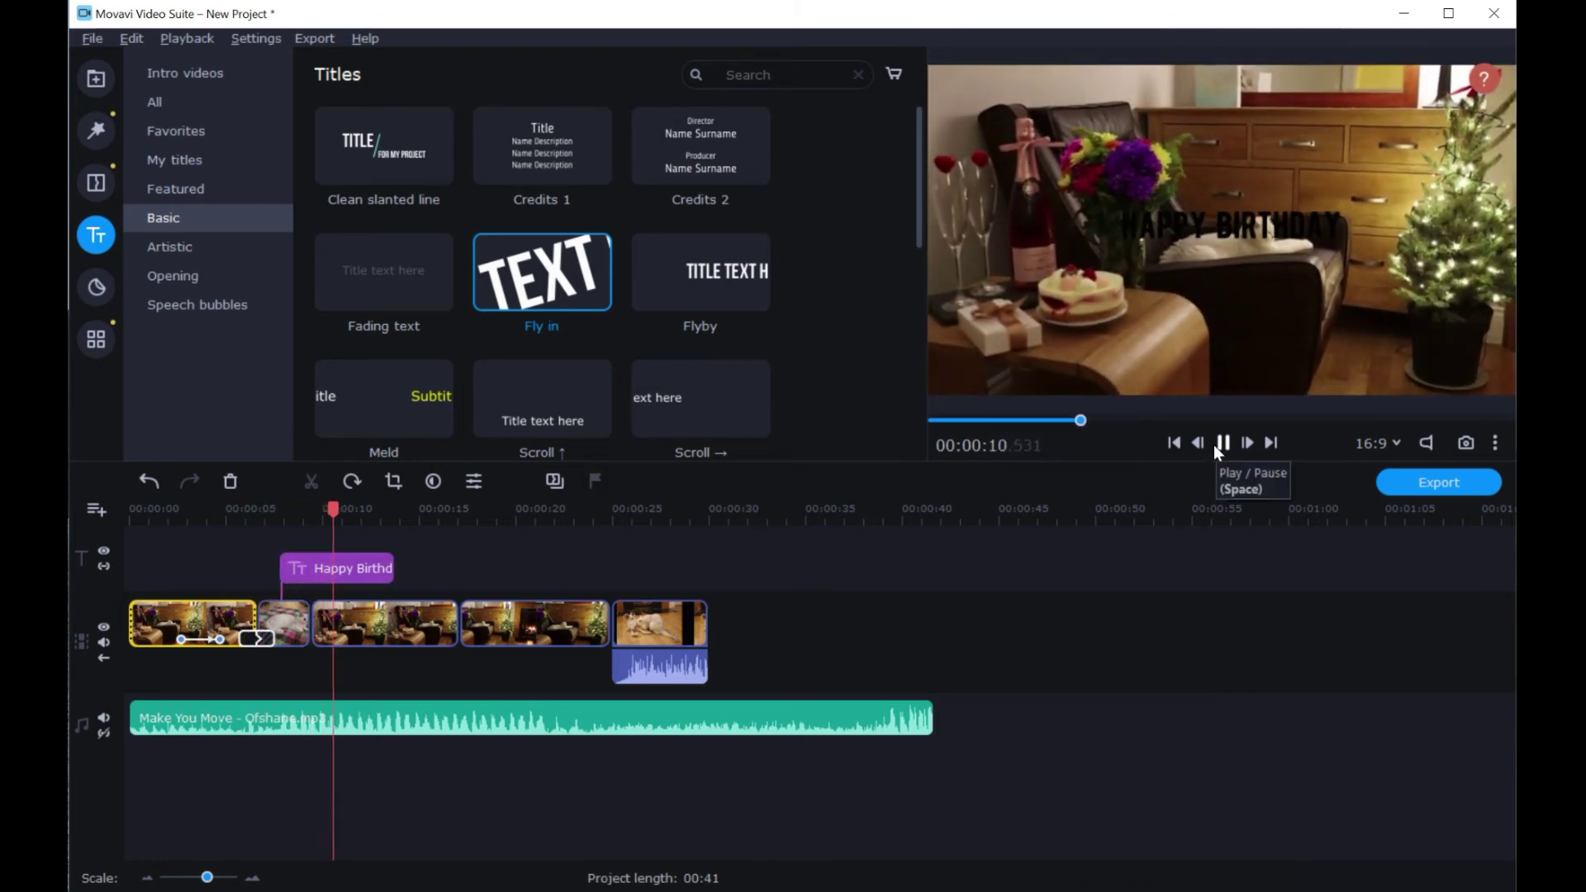
{"action": "left_click", "coordinate": [1215, 446]}
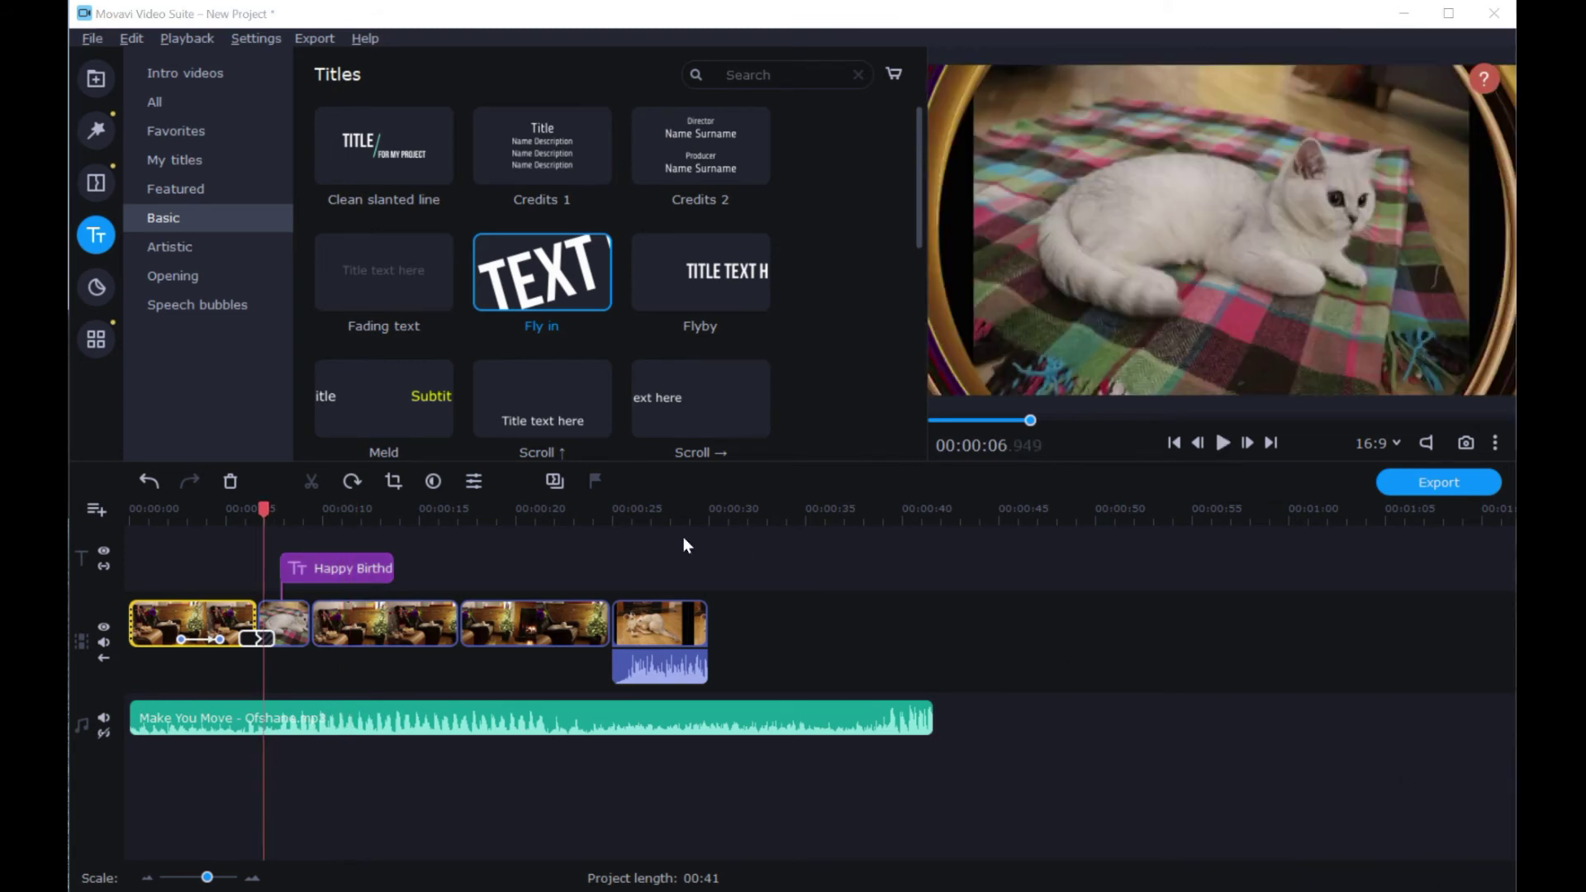
Adjust both ends of the Happy Birthday title to span exactly the cat photo, and preview it from 00:00:05.550
{"action": "left_click", "coordinate": [347, 565]}
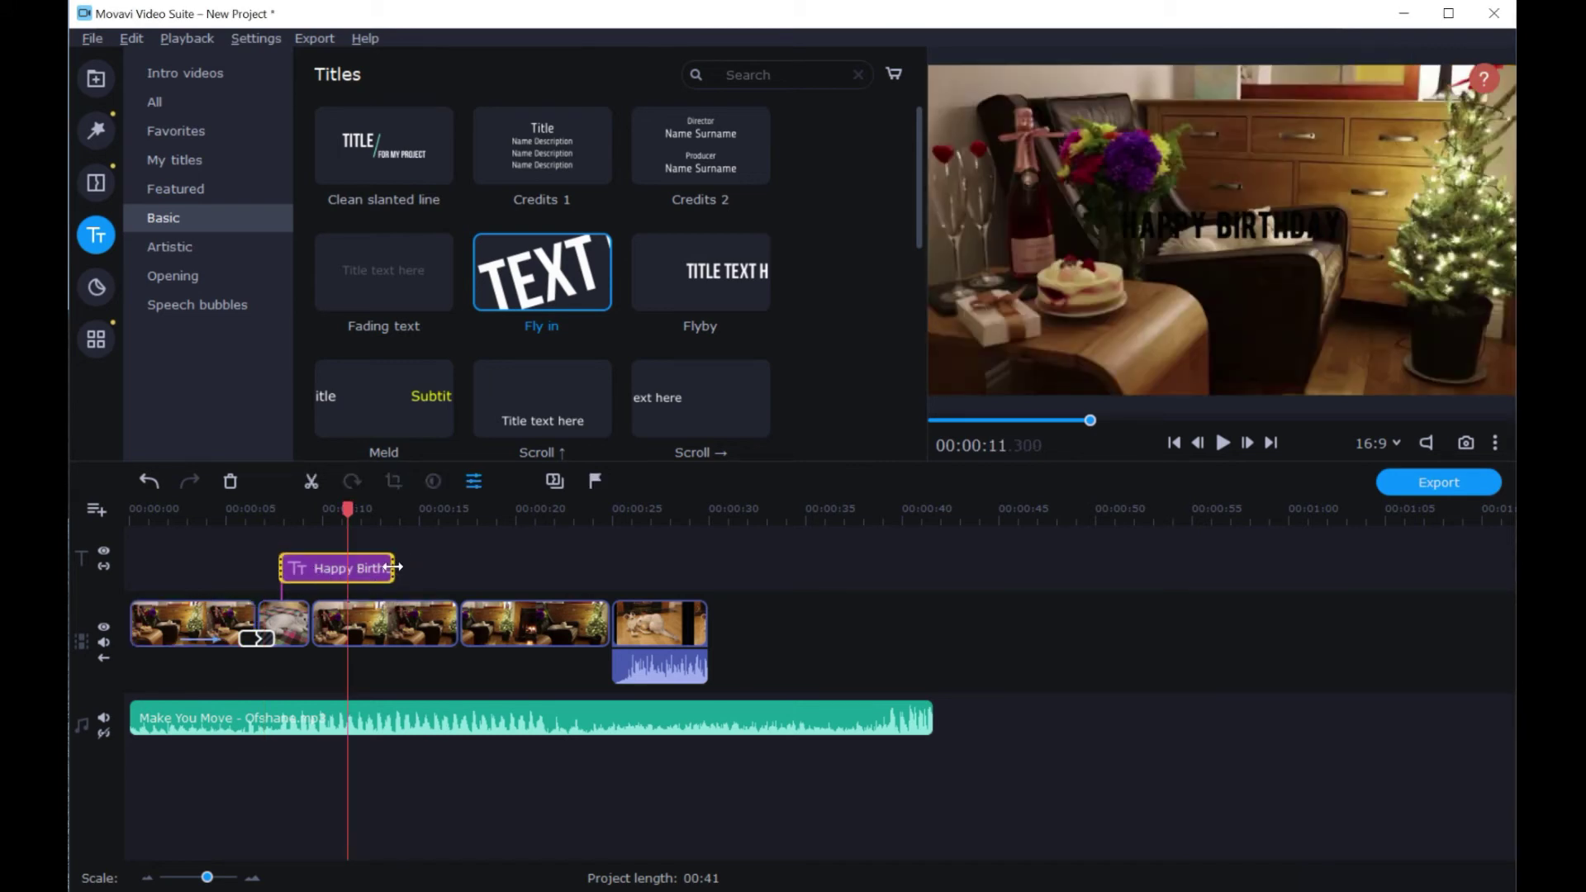
{"action": "left_click_drag", "start_coordinate": [395, 570], "coordinate": [314, 562]}
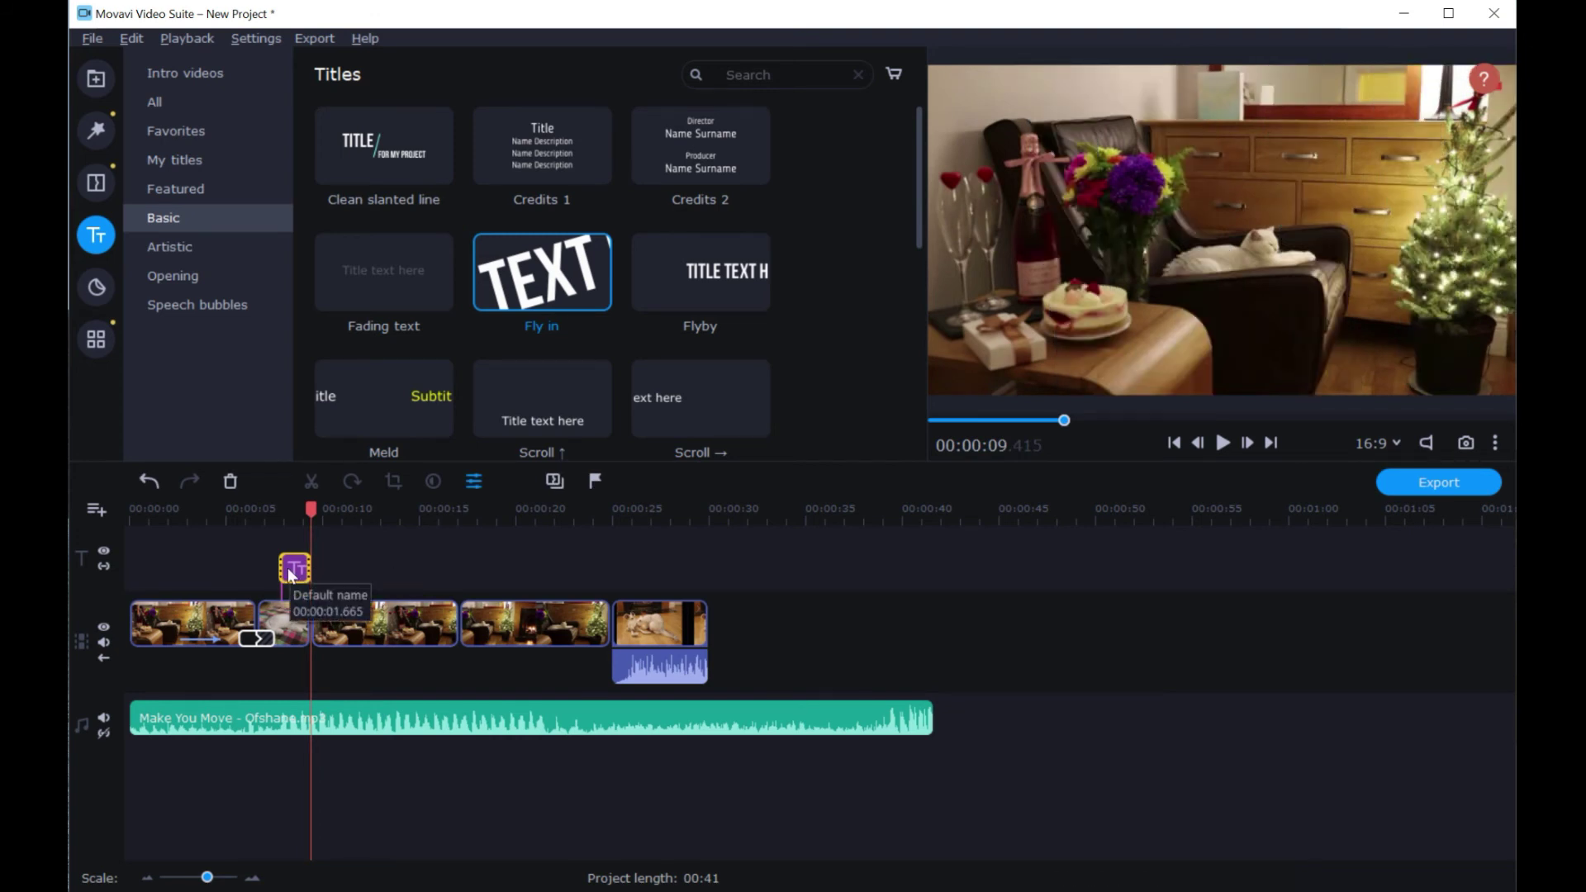
{"action": "mouse_move", "coordinate": [291, 576]}
{"action": "left_mouse_down"}
{"action": "mouse_move", "coordinate": [269, 571]}
{"action": "mouse_move", "coordinate": [310, 566]}
{"action": "left_mouse_up"}
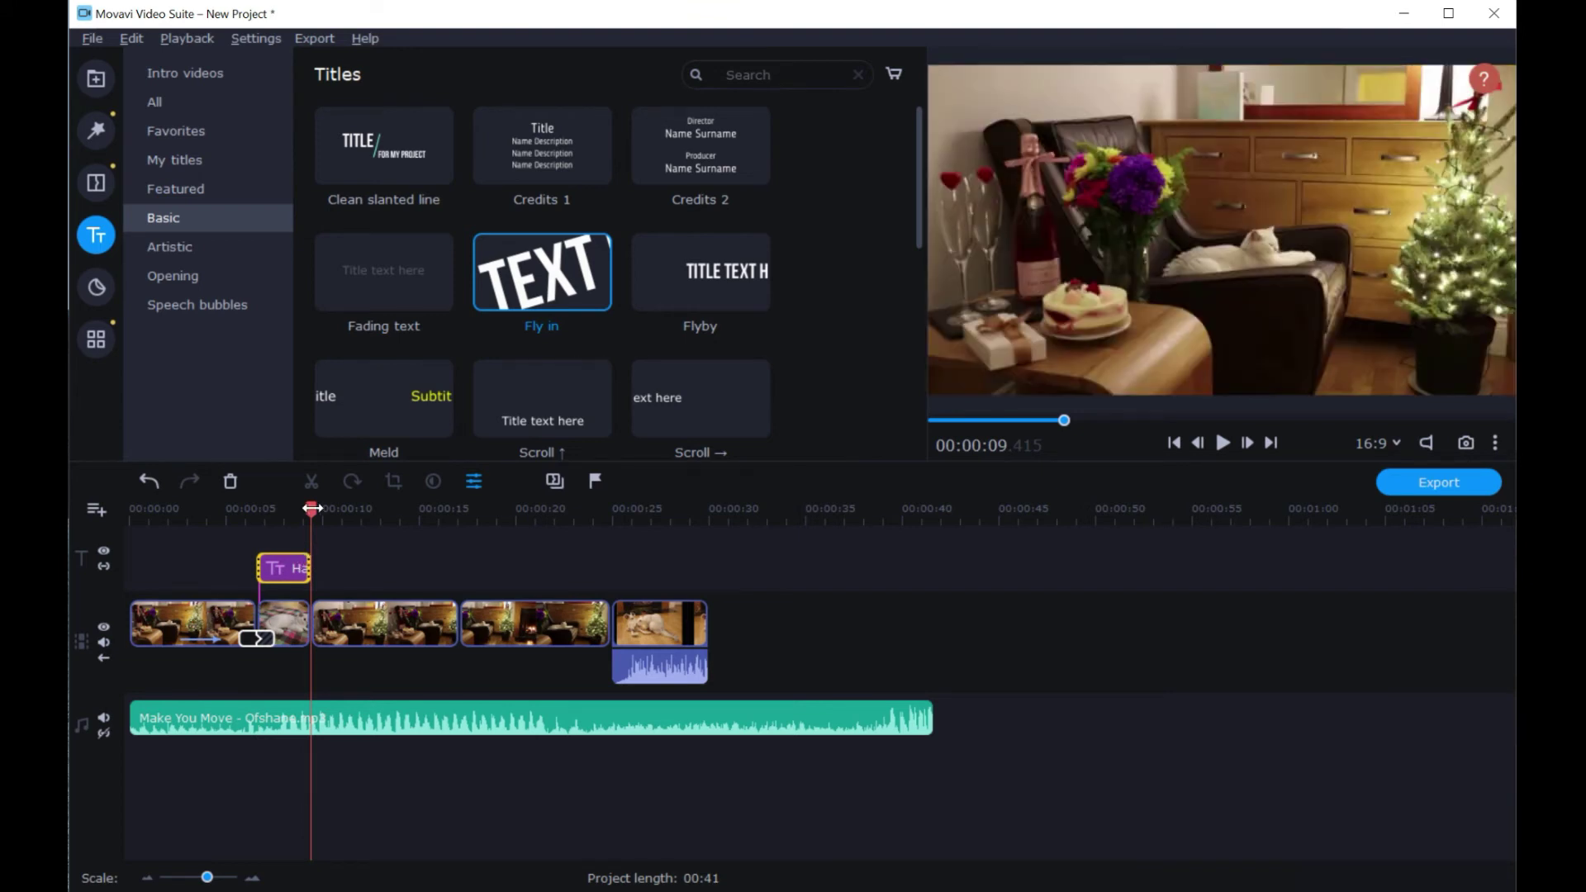
{"action": "left_click_drag", "start_coordinate": [310, 509], "coordinate": [235, 503]}
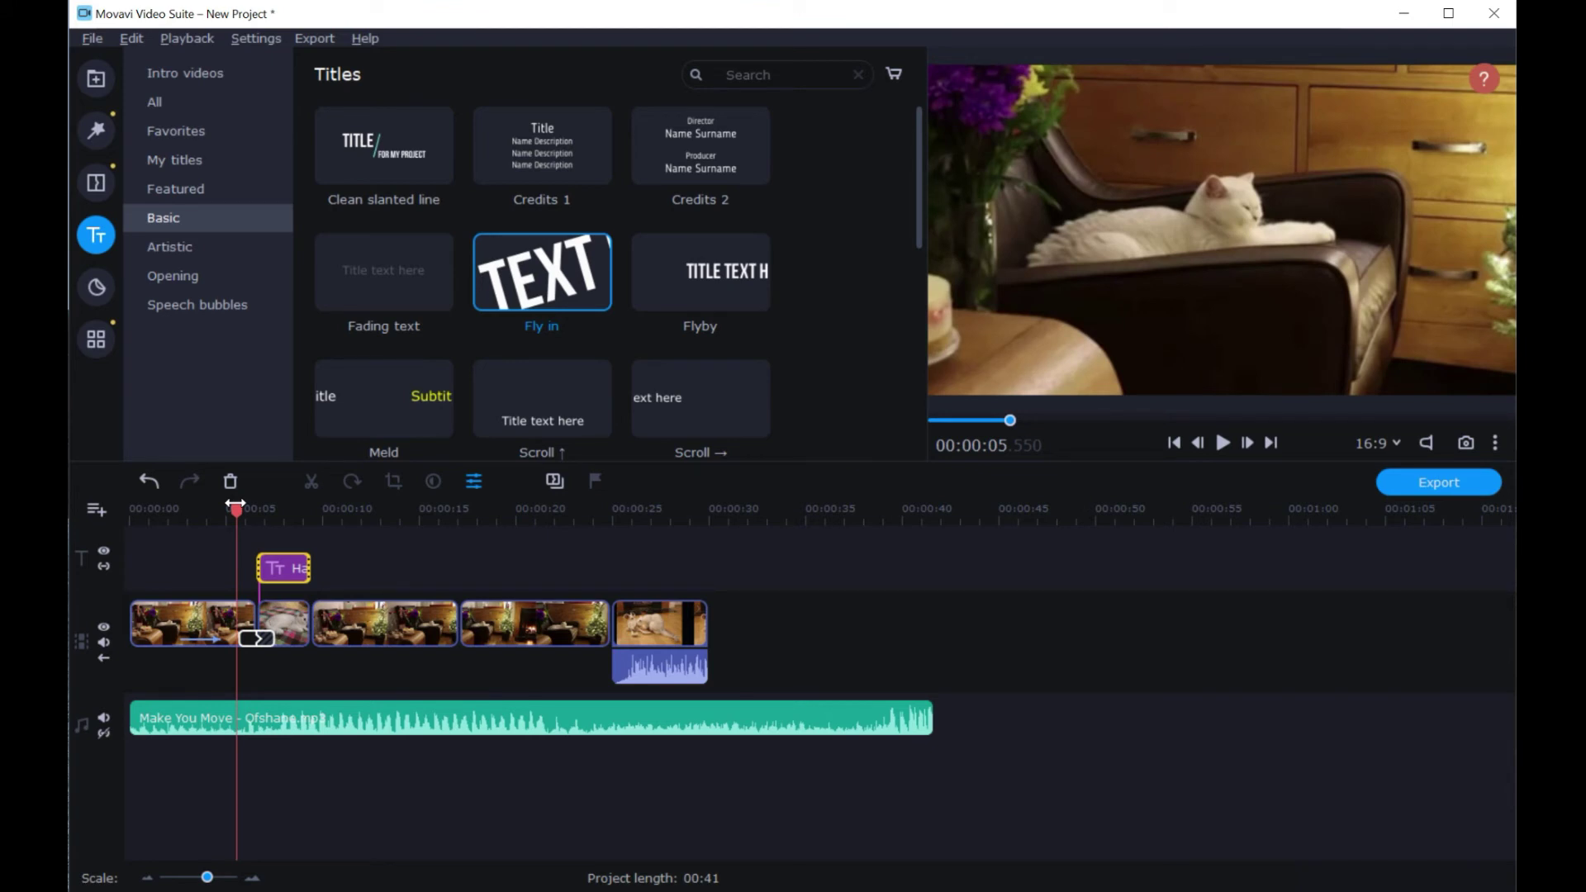
{"action": "key", "text": "space"}
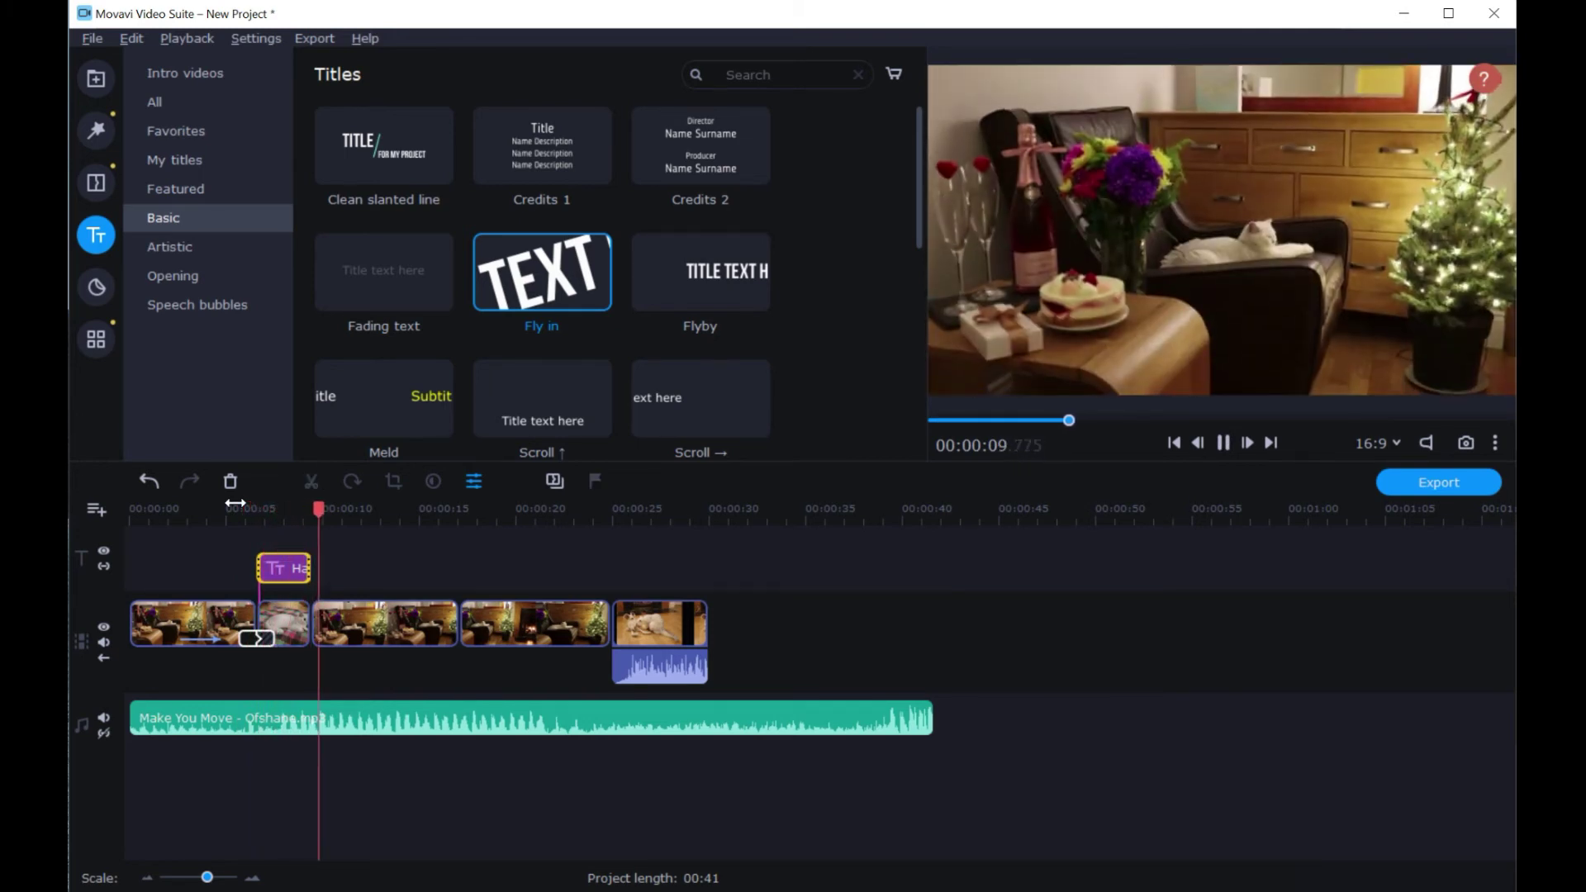
{"action": "key", "text": "space"}
Lengthen the cat photo to end at about 00:00:11, extend the Happy Birthday title to match, and preview the section
{"action": "left_click", "coordinate": [290, 573]}
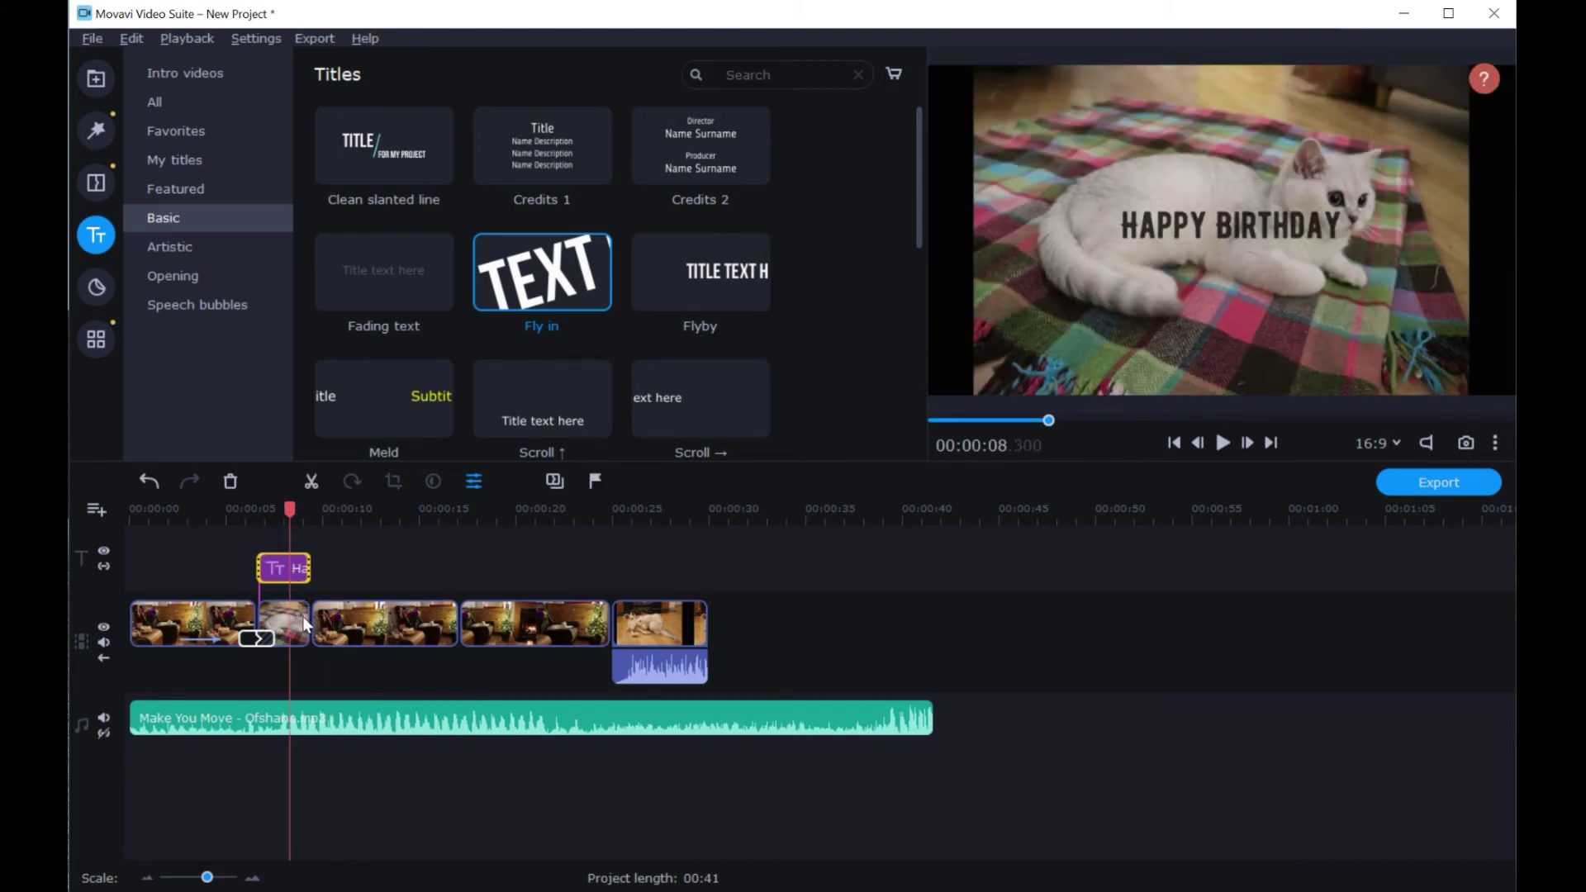
{"action": "left_click_drag", "start_coordinate": [310, 616], "coordinate": [340, 617]}
{"action": "left_click", "coordinate": [275, 572]}
{"action": "mouse_move", "coordinate": [304, 561]}
{"action": "left_mouse_down"}
{"action": "mouse_move", "coordinate": [339, 569]}
{"action": "mouse_move", "coordinate": [327, 580]}
{"action": "left_mouse_up"}
{"action": "left_click", "coordinate": [221, 623]}
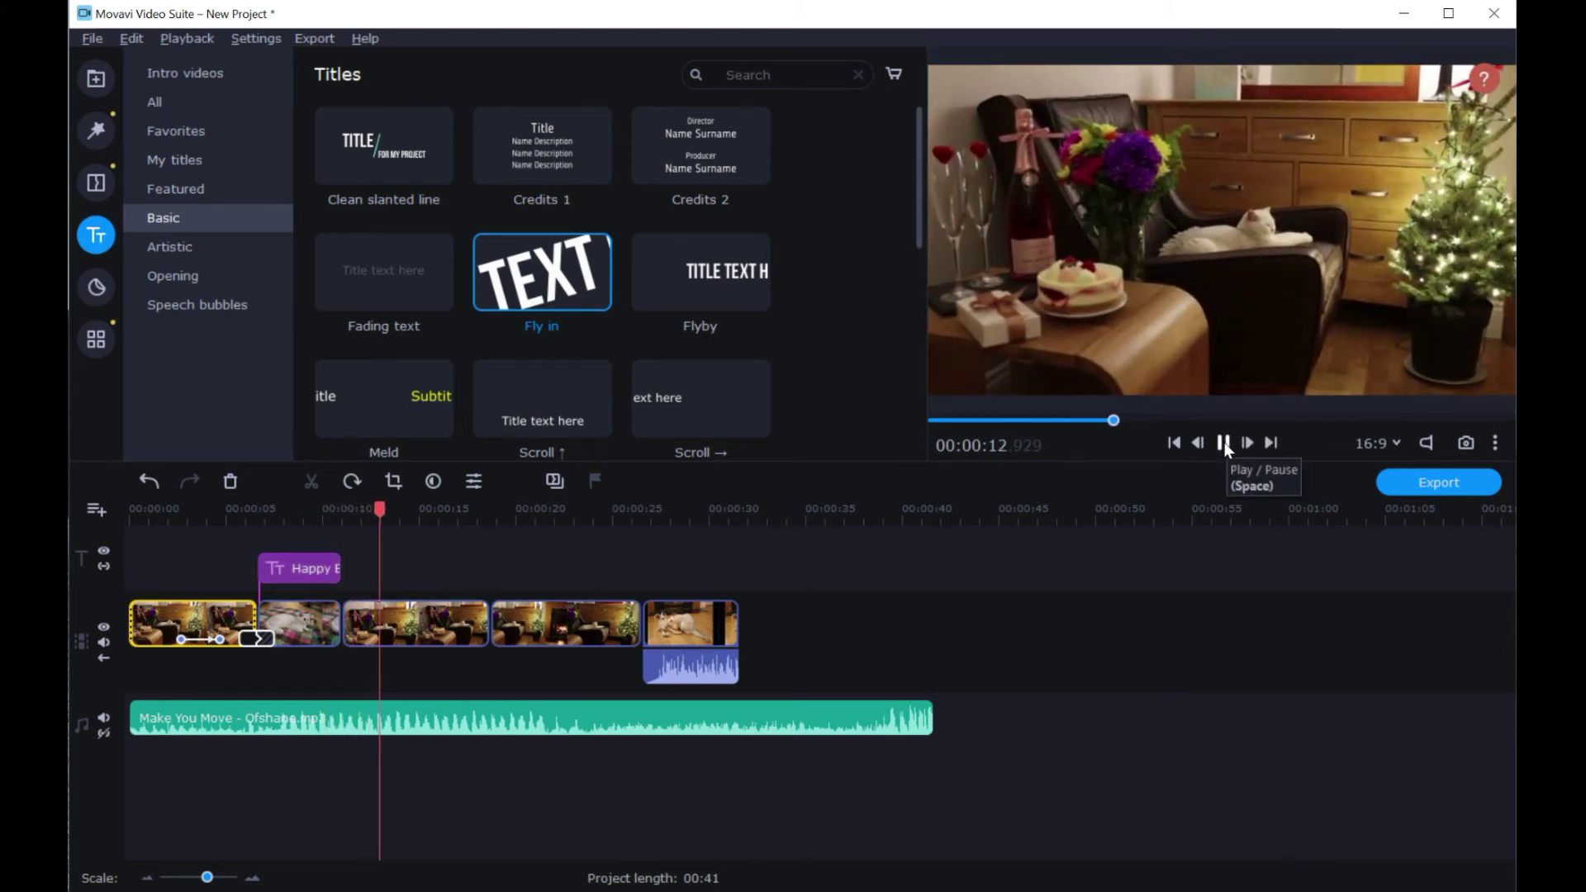
{"action": "left_click", "coordinate": [1223, 443]}
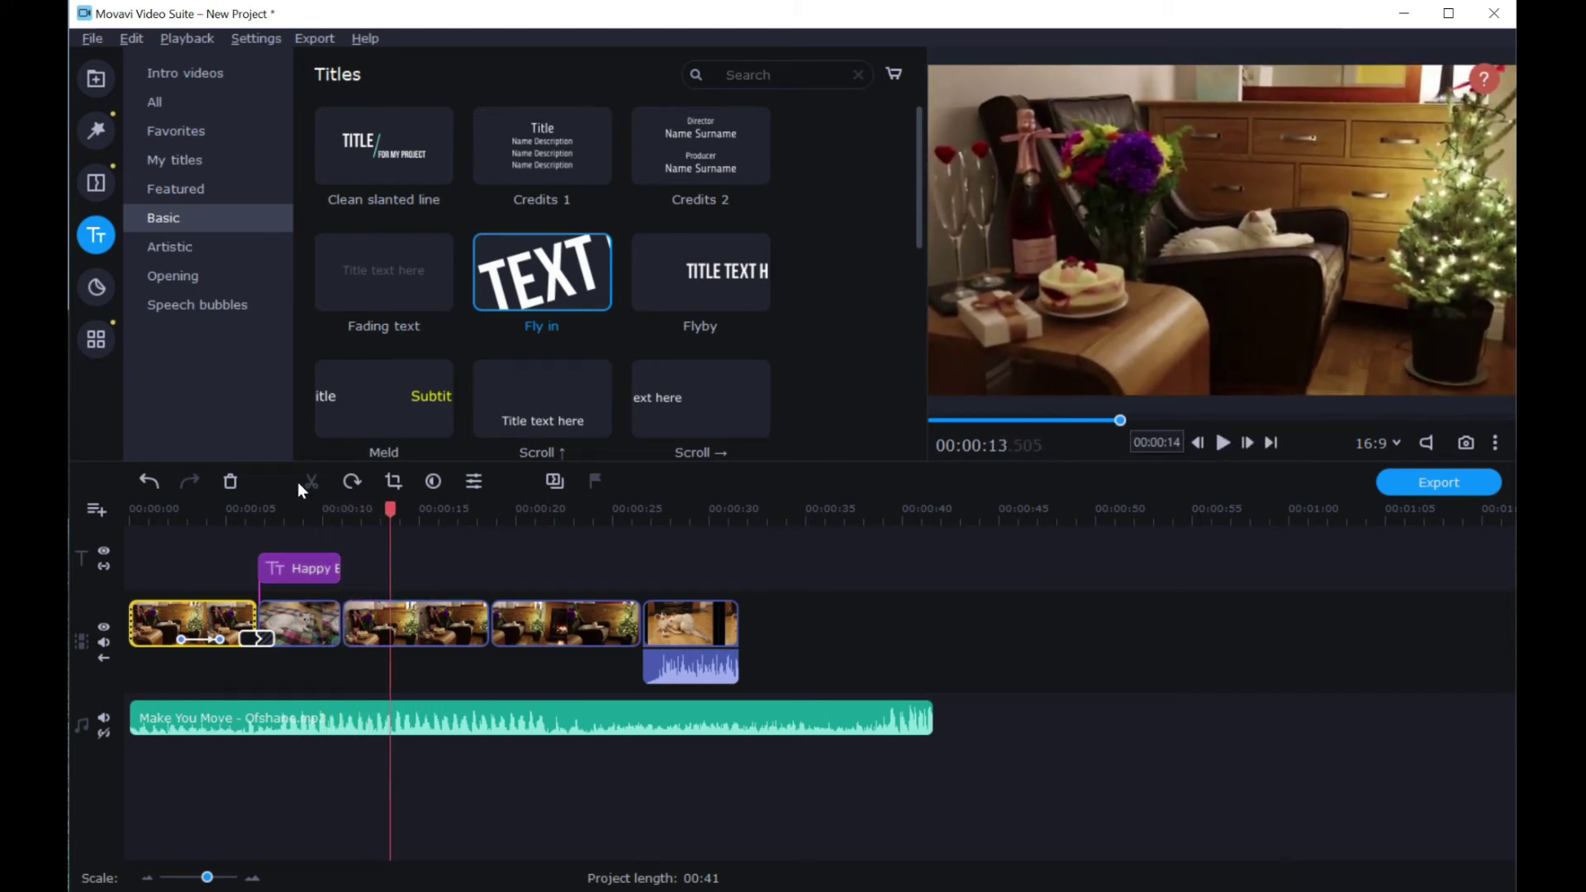
Add the Two Hearts sticker from the Featured stickers to the title track at 00:00:08.600 over the cat photo
{"action": "left_click", "coordinate": [295, 611]}
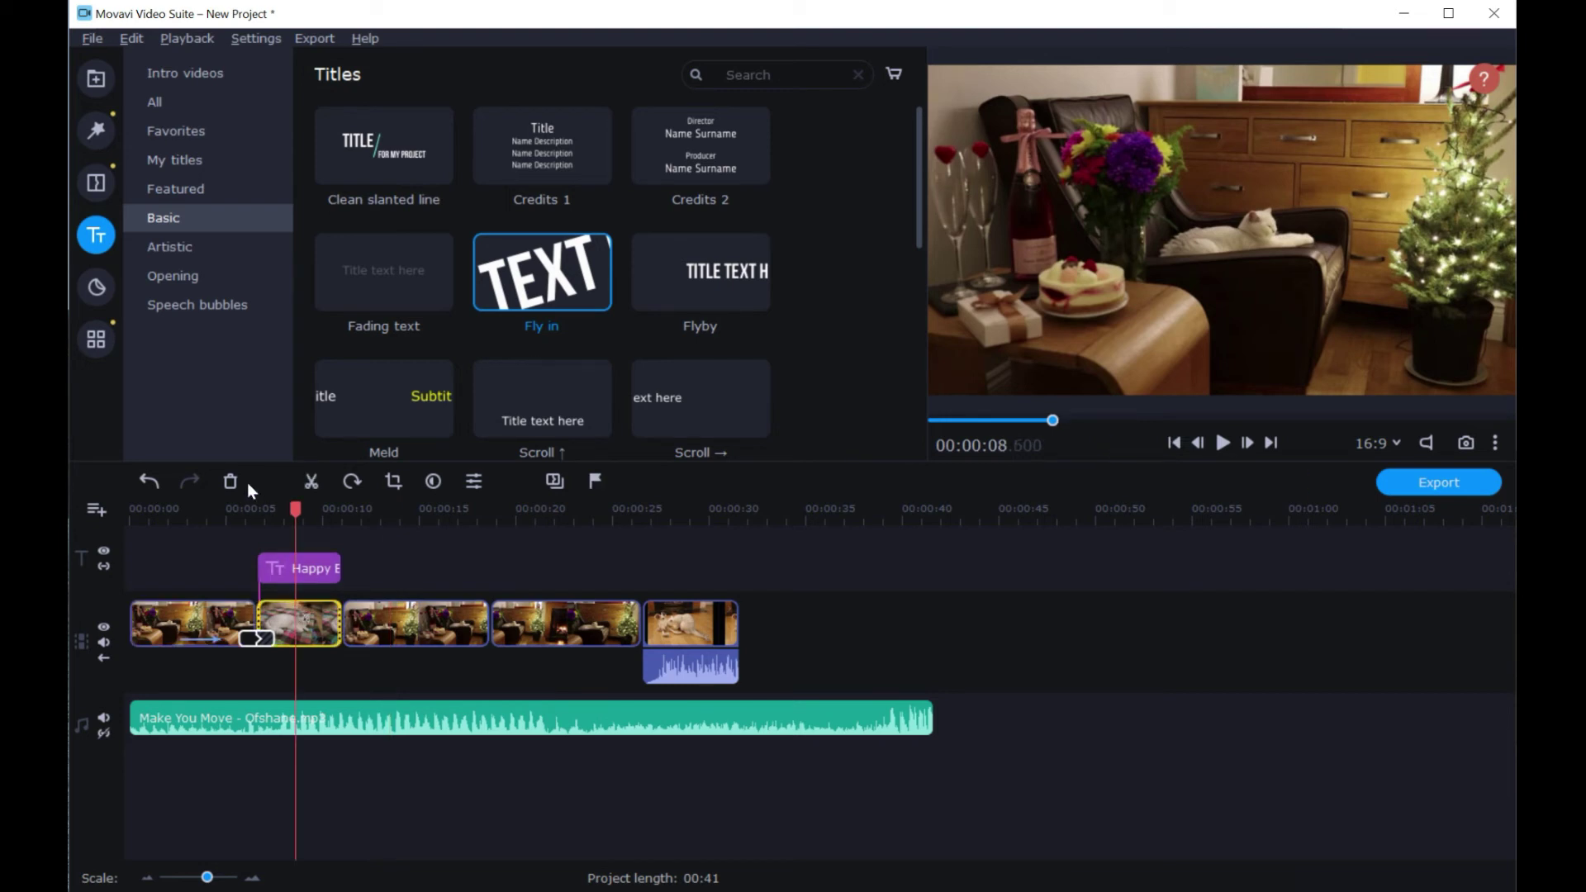
{"action": "left_click", "coordinate": [95, 296]}
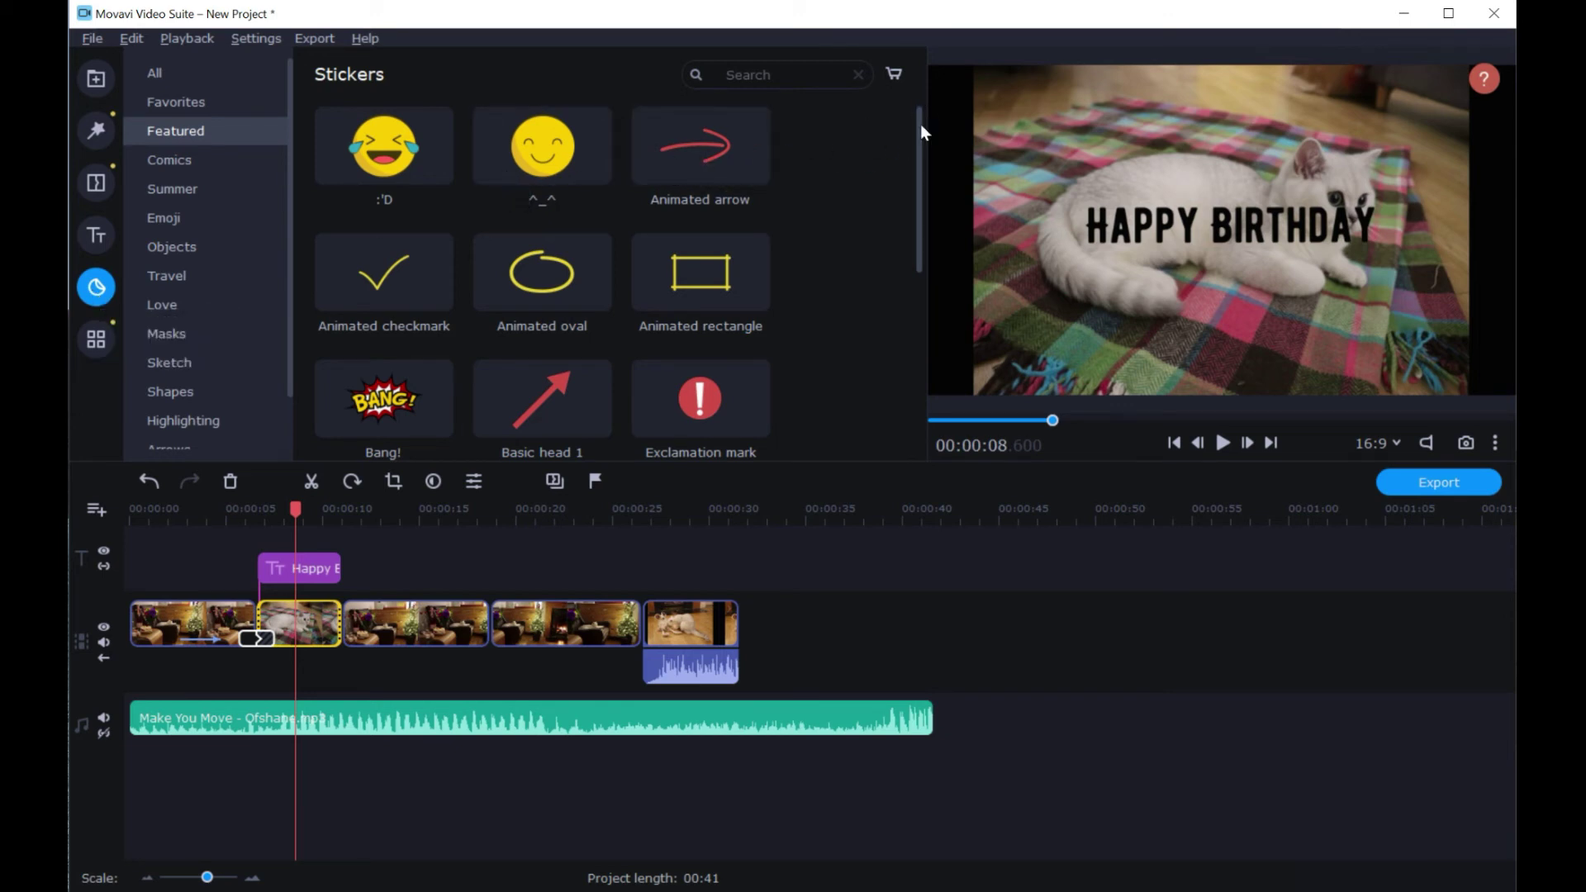
{"action": "left_click_drag", "start_coordinate": [917, 131], "coordinate": [925, 326]}
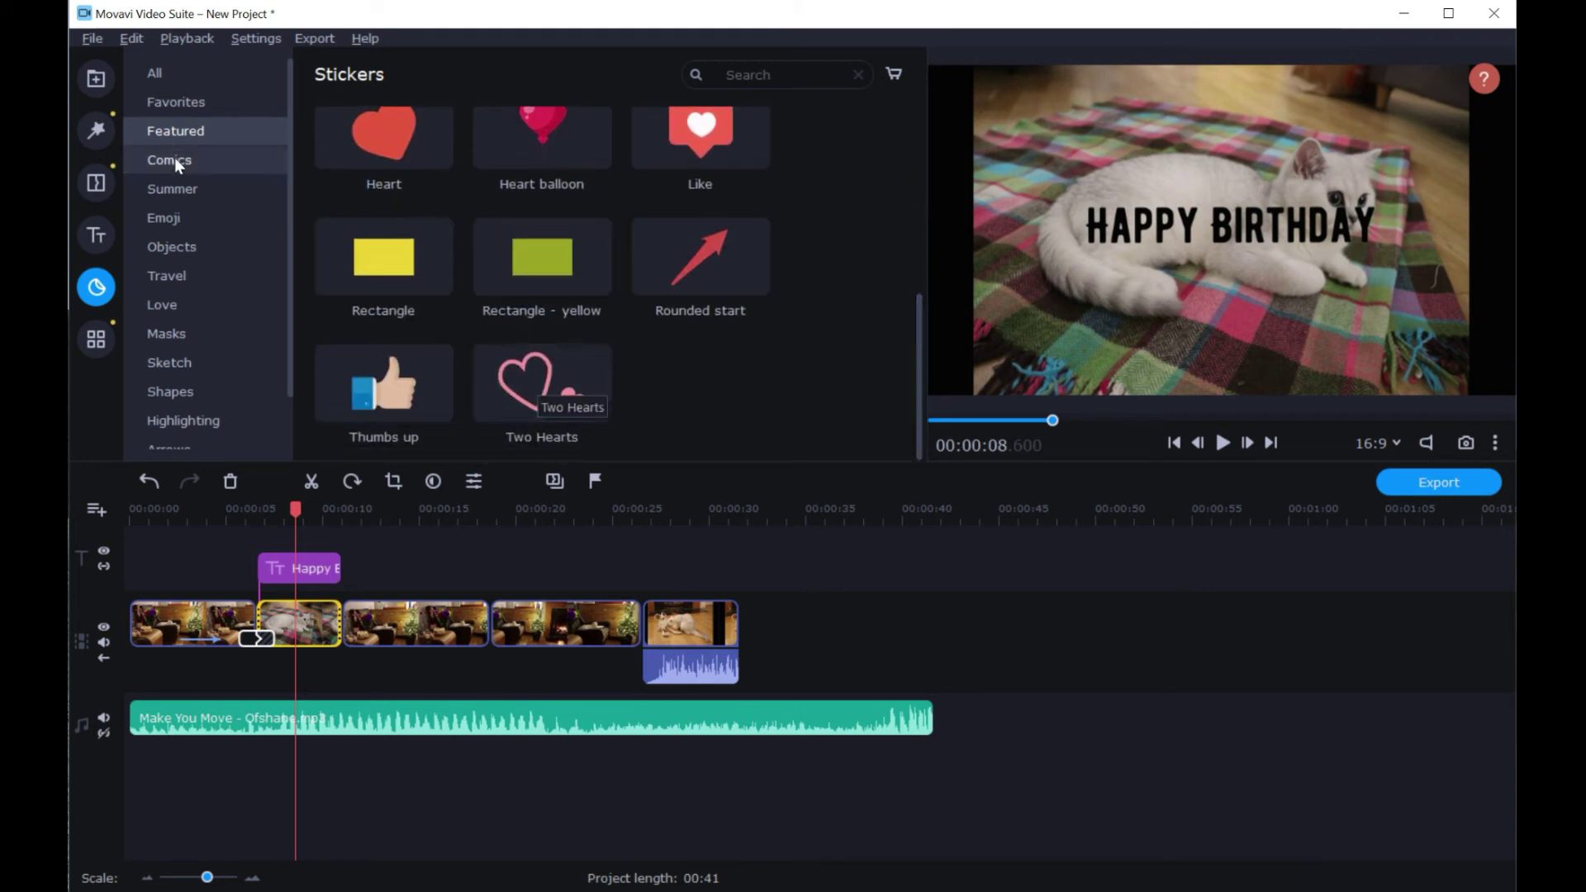
{"action": "left_click_drag", "start_coordinate": [498, 375], "coordinate": [1000, 87]}
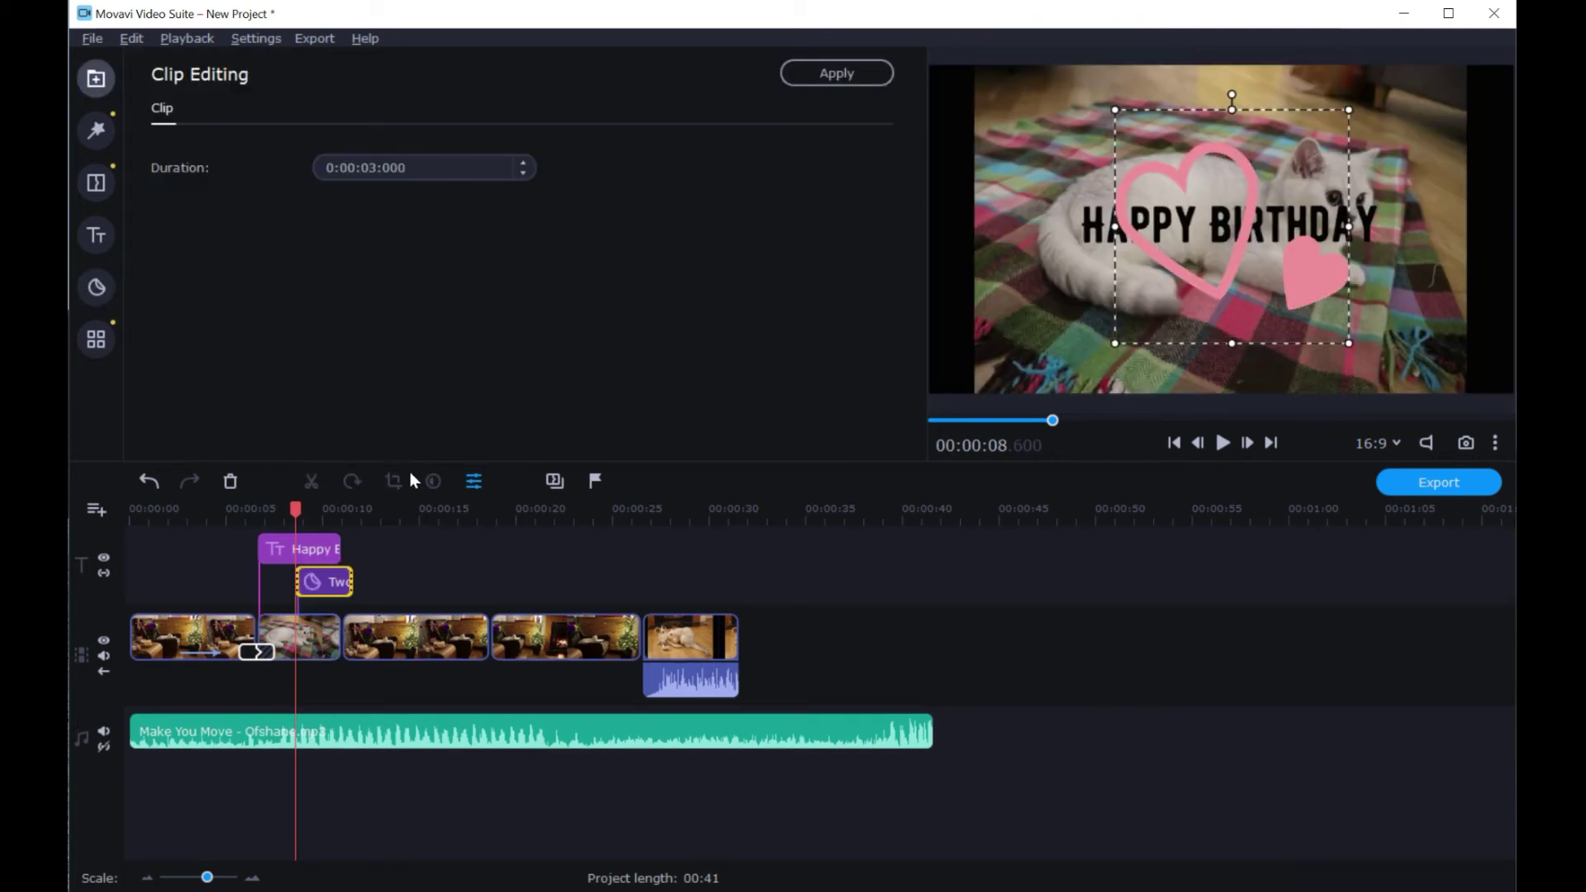
Shrink the Two Hearts sticker, place it in the lower-left corner of the cat photo, and apply the change
{"action": "left_click_drag", "start_coordinate": [1216, 280], "coordinate": [1212, 302]}
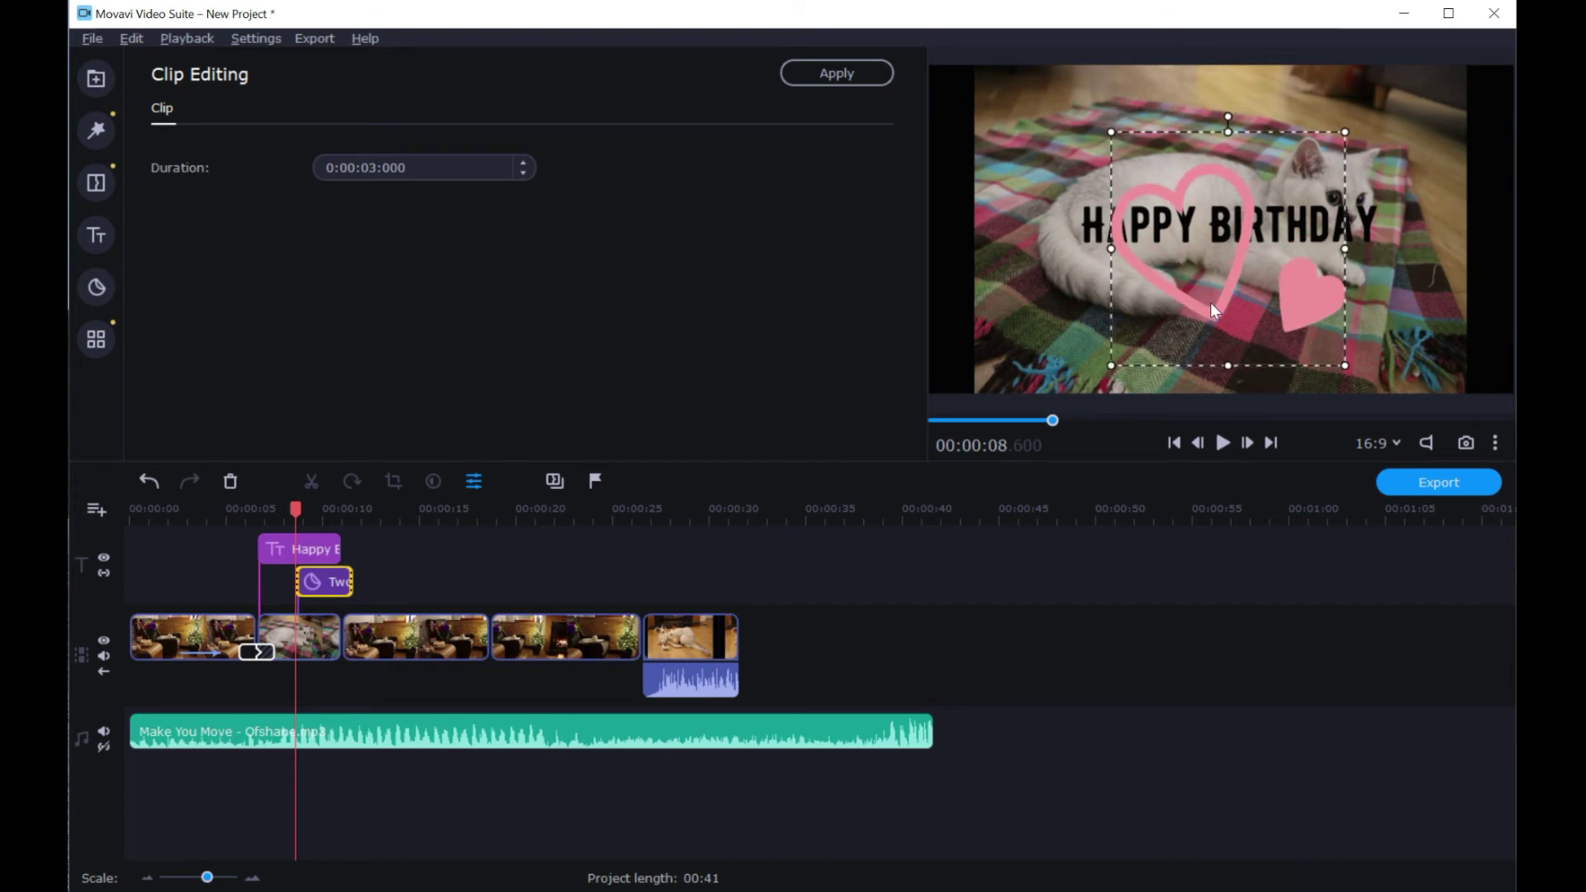
{"action": "left_click_drag", "start_coordinate": [1346, 366], "coordinate": [1276, 294]}
{"action": "left_click_drag", "start_coordinate": [1191, 187], "coordinate": [1147, 274]}
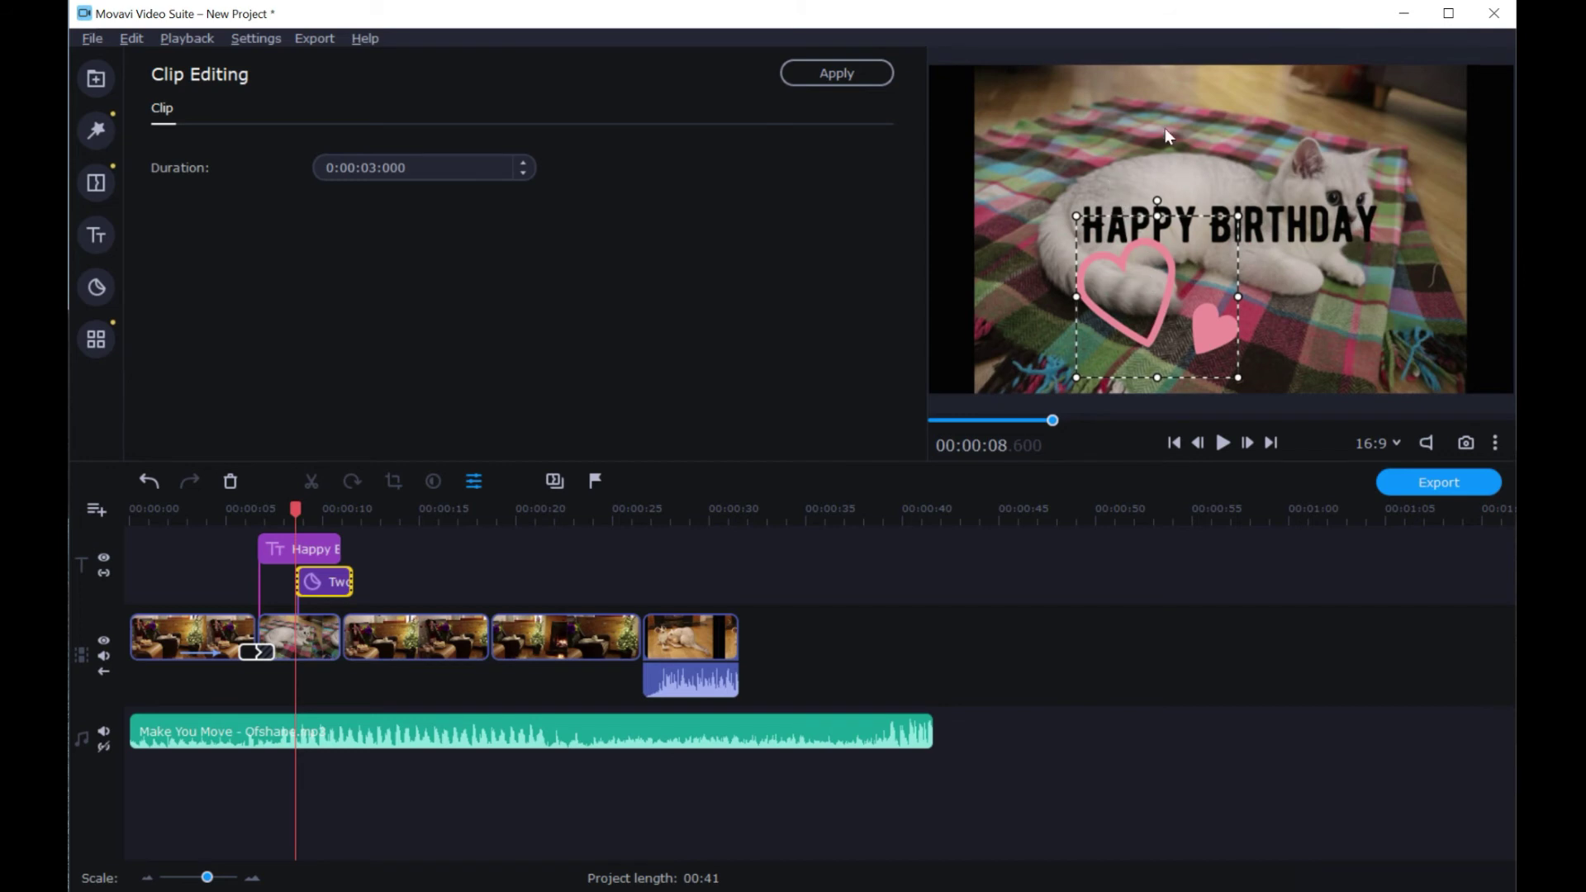
{"action": "left_click_drag", "start_coordinate": [1136, 266], "coordinate": [1067, 308]}
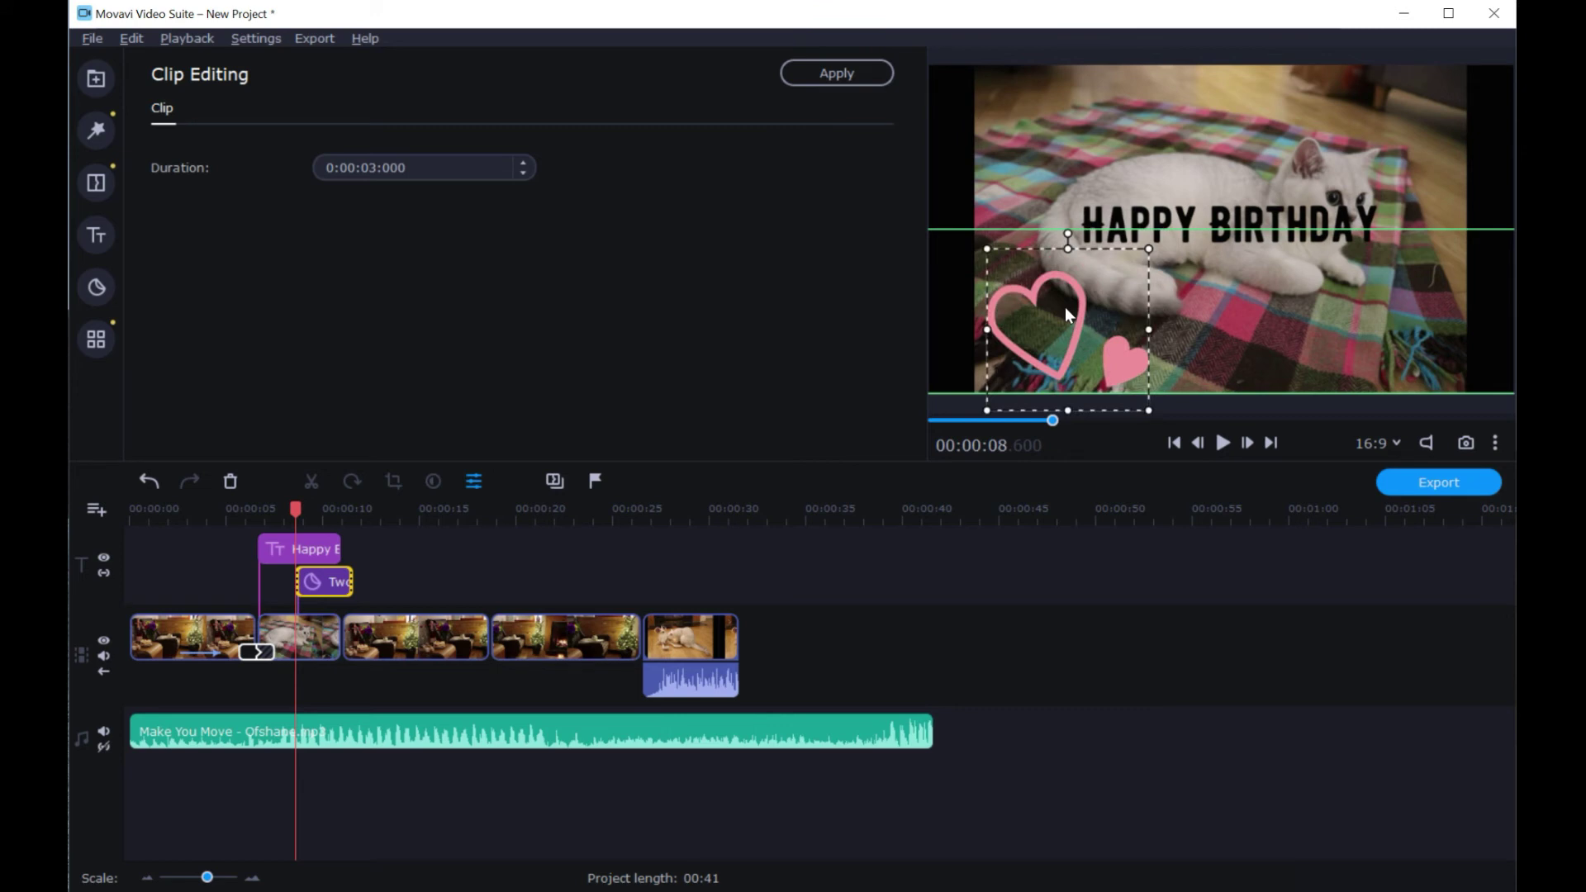
{"action": "left_click_drag", "start_coordinate": [1067, 308], "coordinate": [1067, 308]}
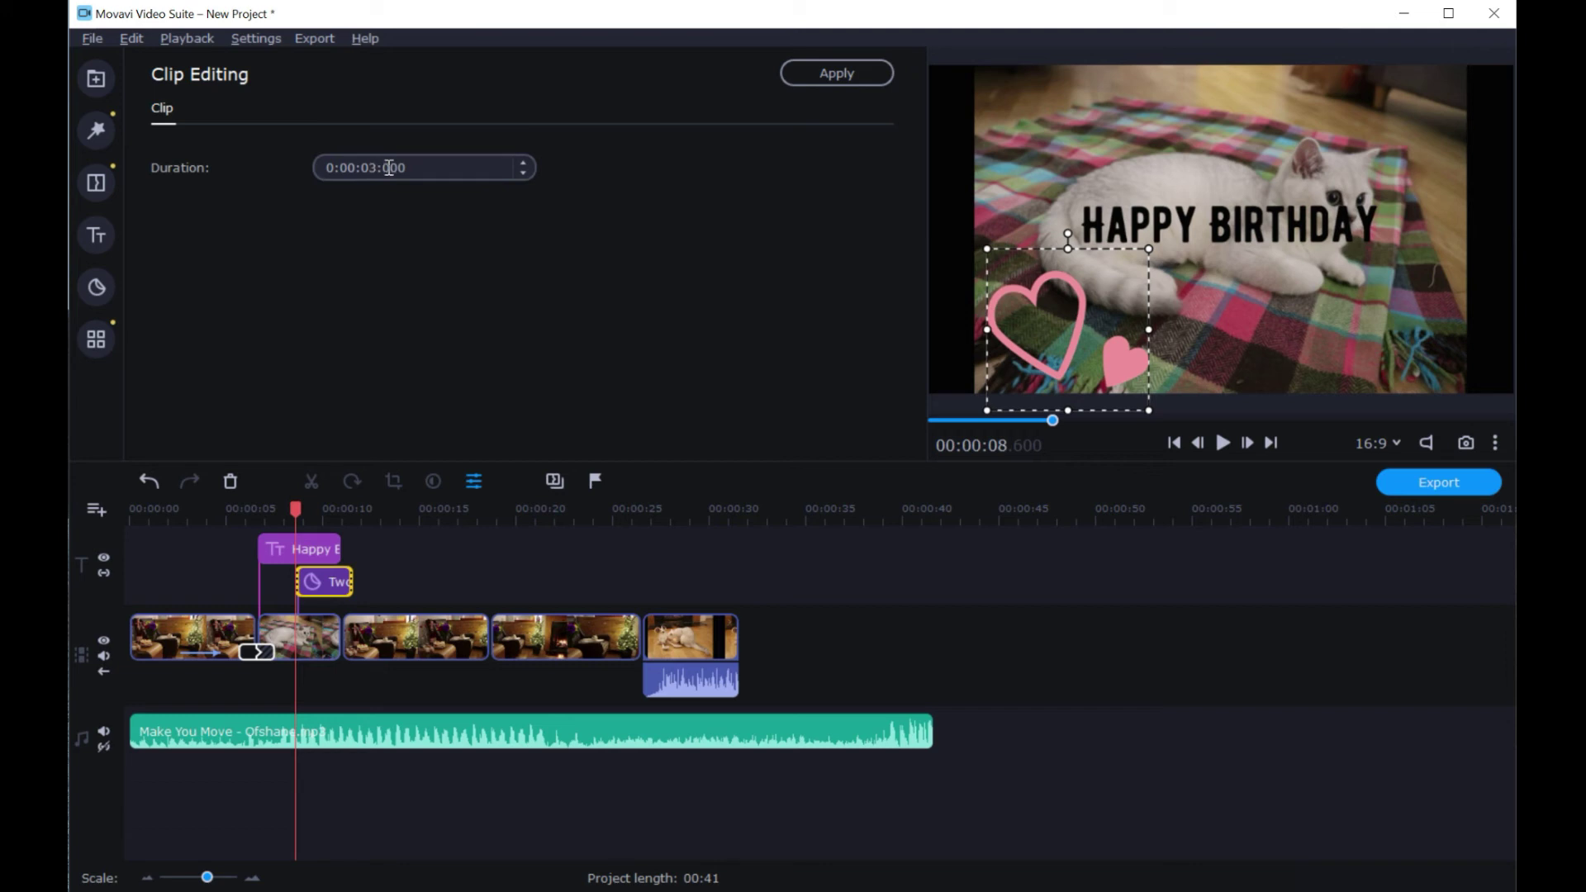
{"action": "left_click", "coordinate": [835, 76]}
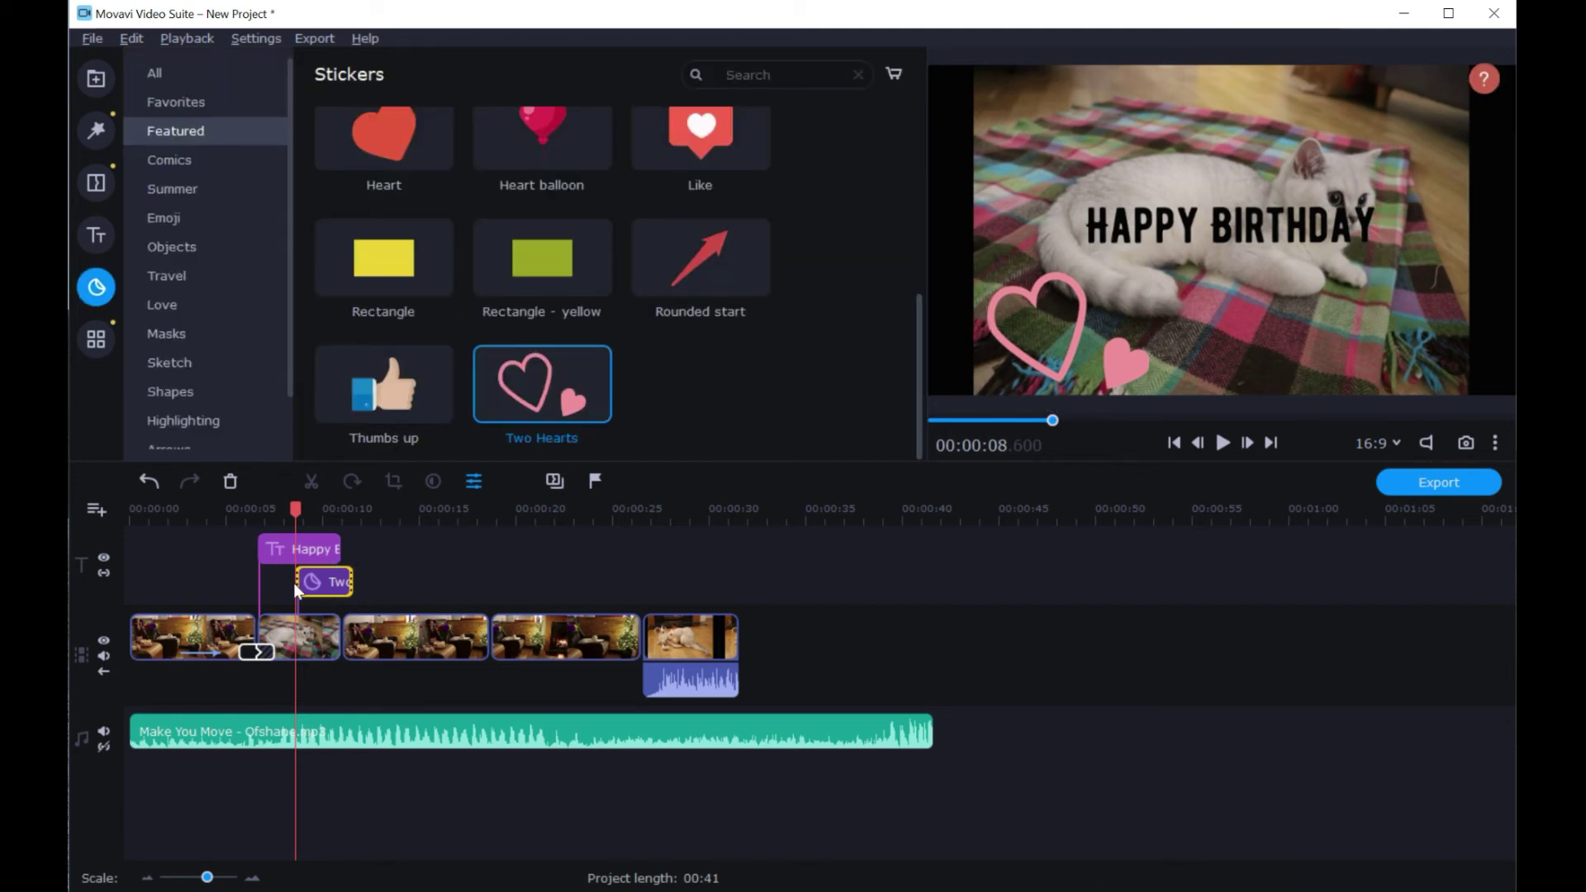
Extend the Two Hearts sticker's start to the cat photo's start and trim its end to the photo's end at 00:00:11.015
{"action": "left_click_drag", "start_coordinate": [296, 584], "coordinate": [258, 585]}
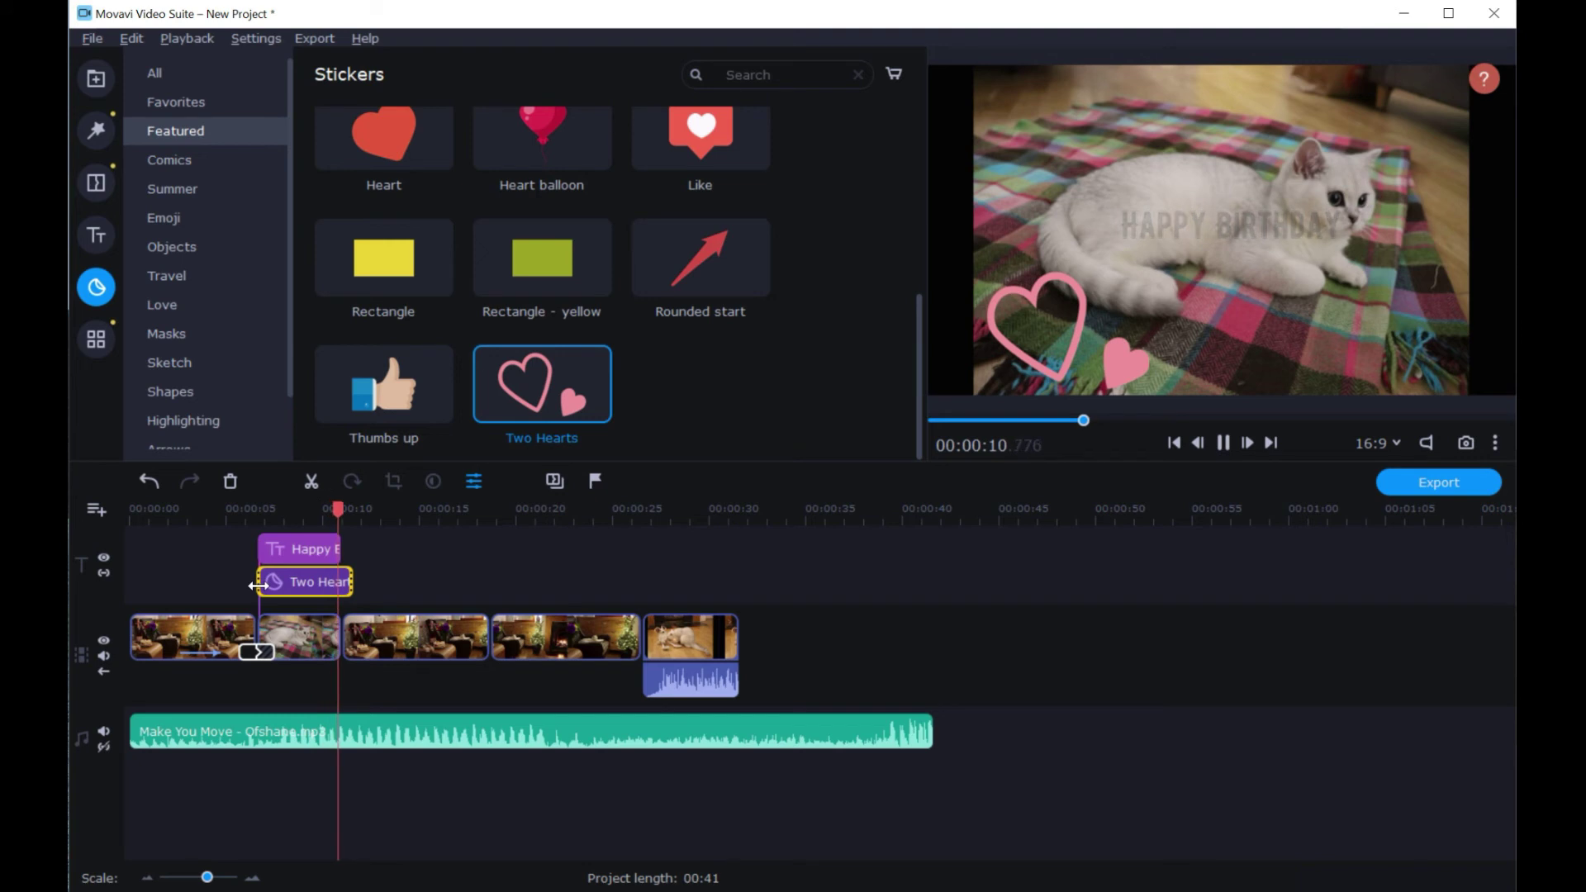
{"action": "key", "text": "space"}
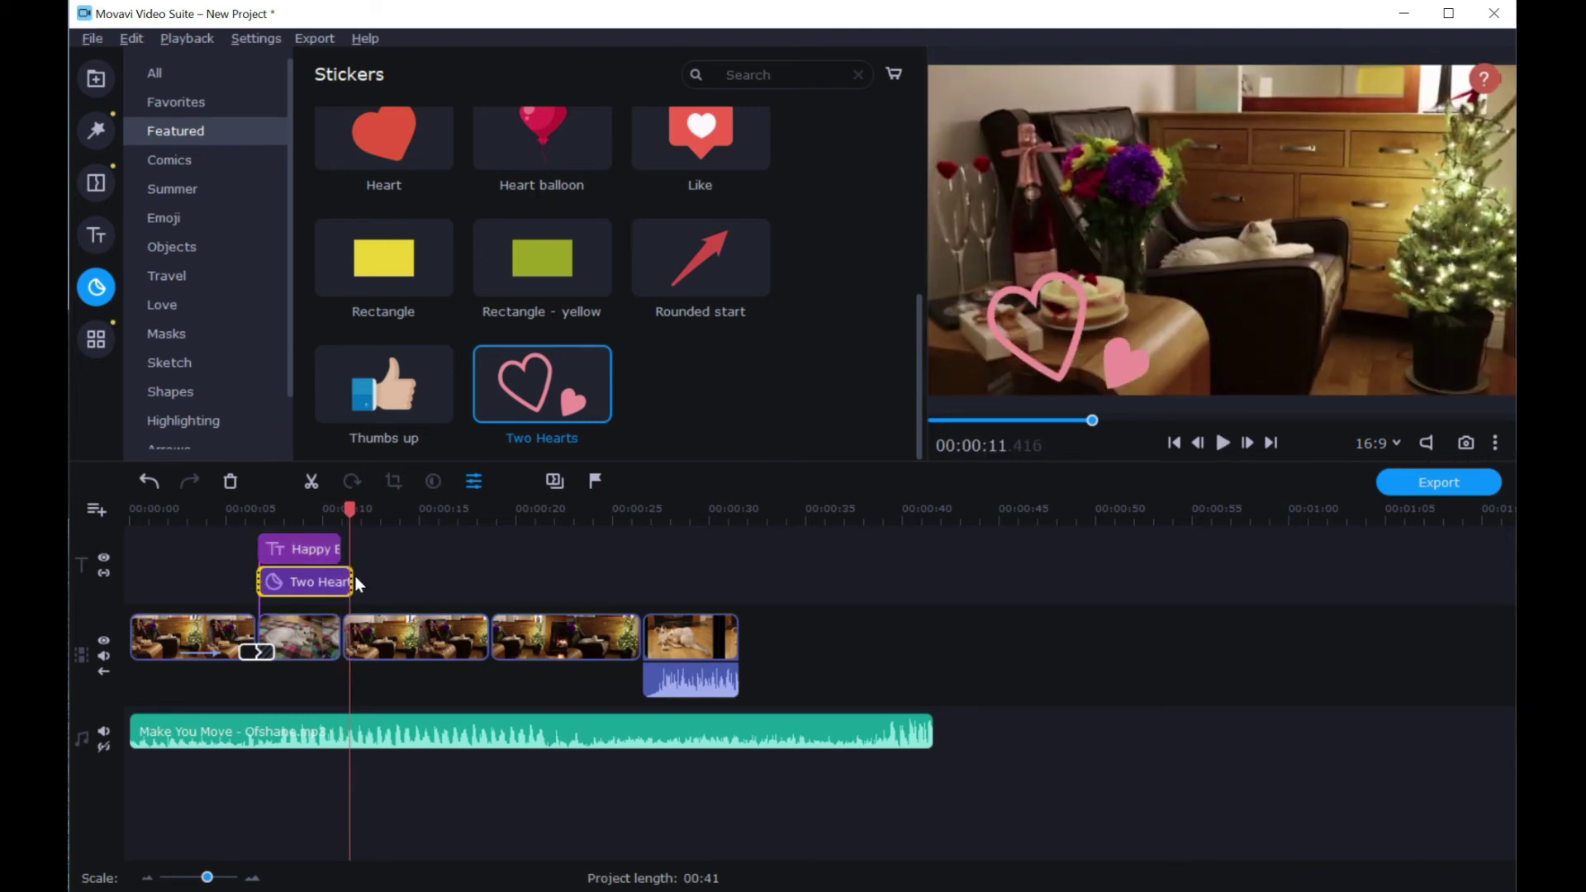
{"action": "left_click_drag", "start_coordinate": [349, 579], "coordinate": [341, 580]}
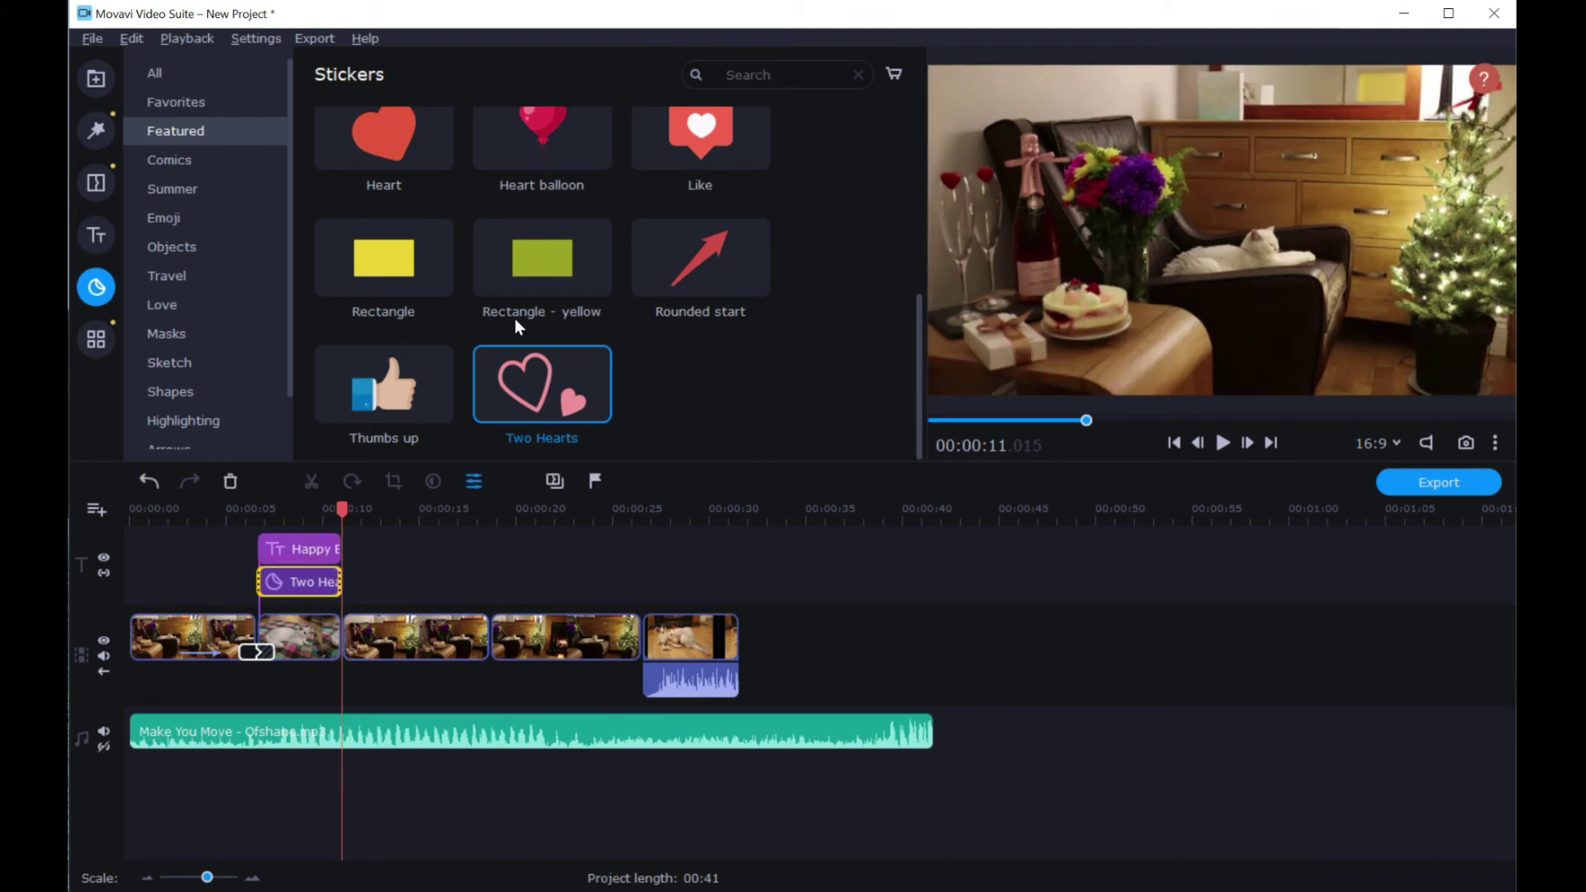
Add the Heart balloon sticker, shrink it, and place it on the title track to span the cat photo
{"action": "left_click", "coordinate": [281, 633]}
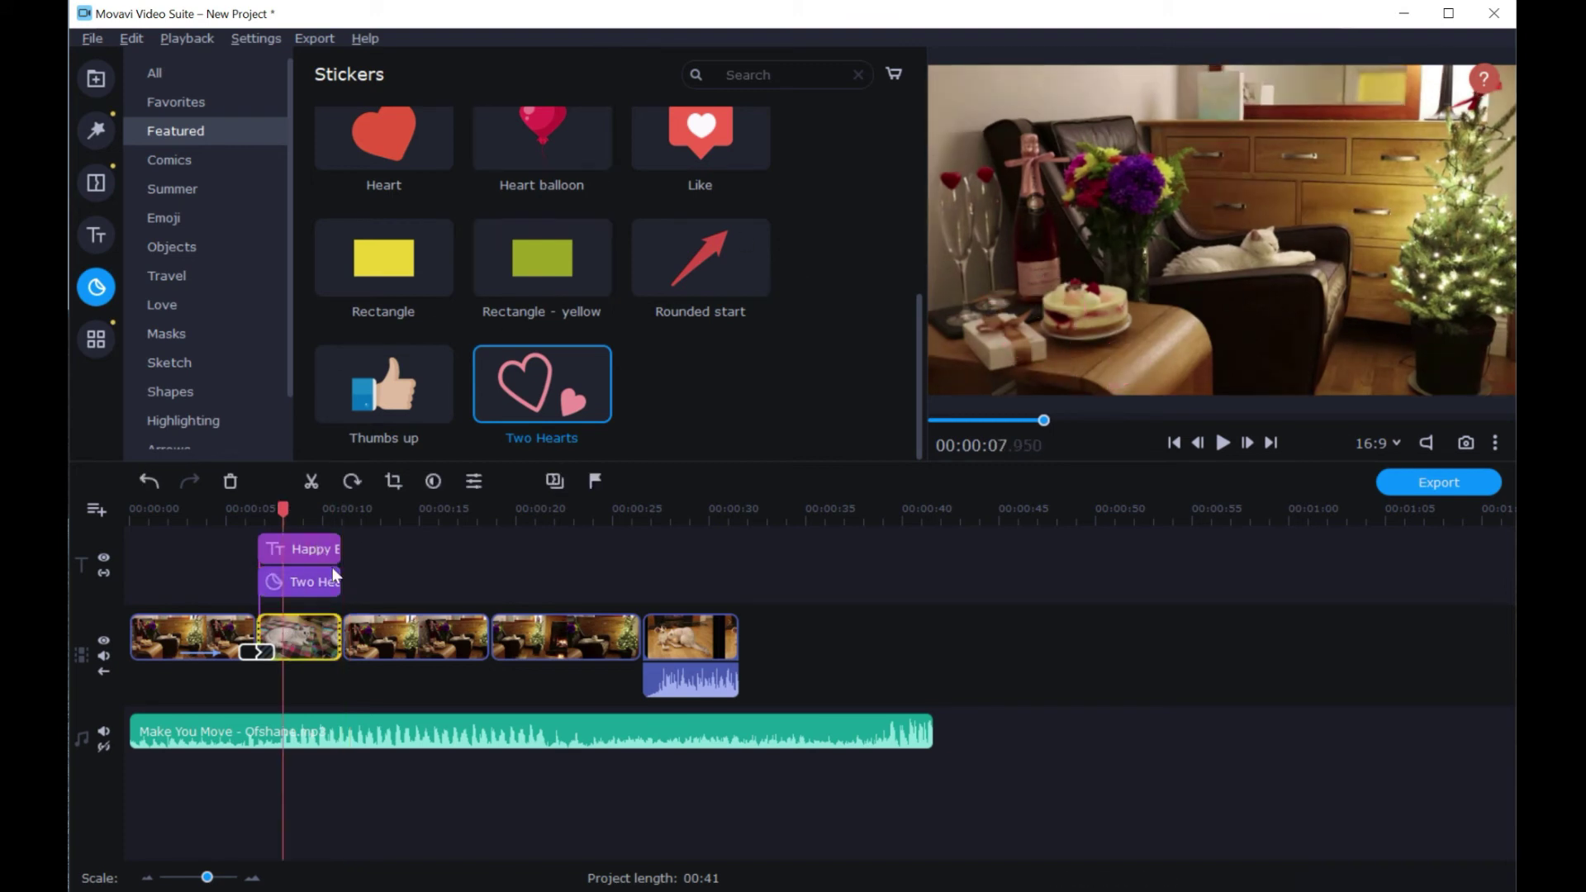
{"action": "left_click_drag", "start_coordinate": [547, 149], "coordinate": [272, 613]}
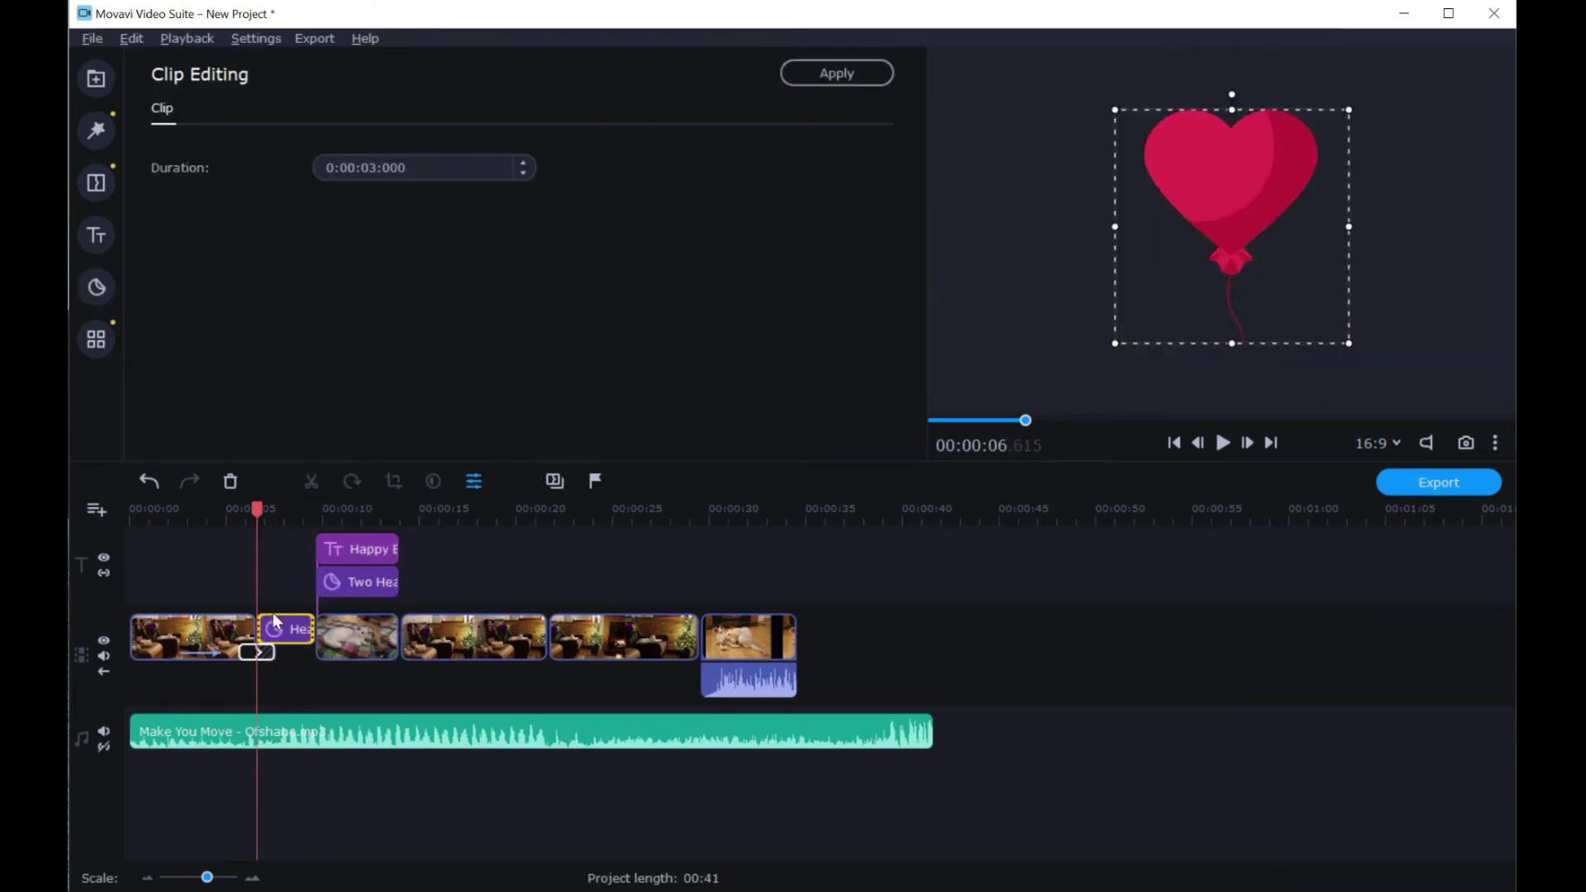
{"action": "left_click_drag", "start_coordinate": [1356, 344], "coordinate": [1223, 238]}
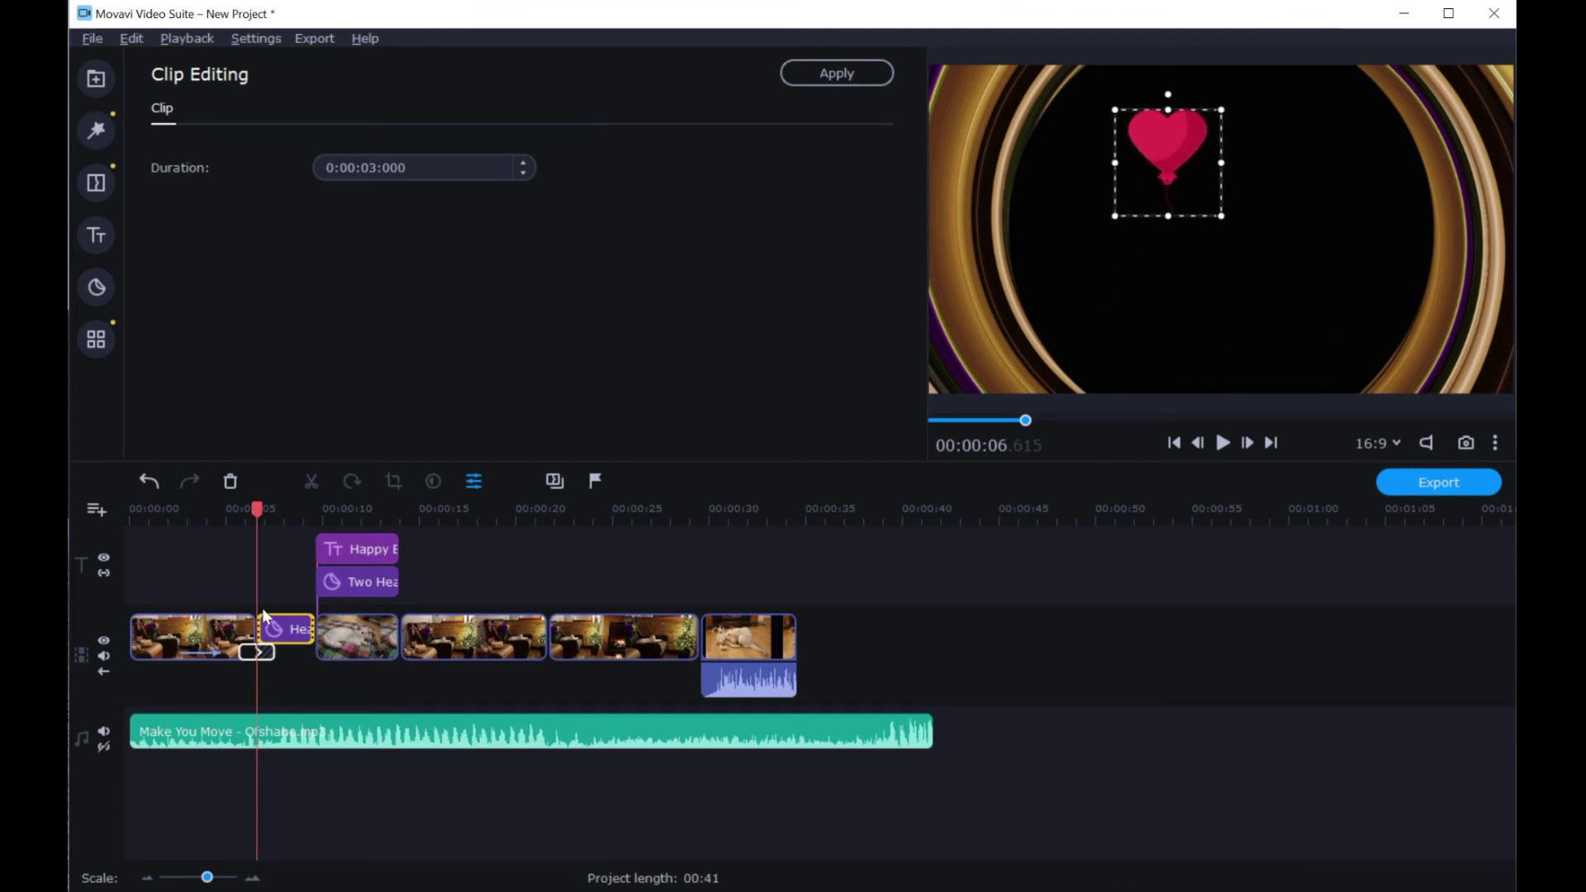
{"action": "left_click_drag", "start_coordinate": [301, 628], "coordinate": [341, 581]}
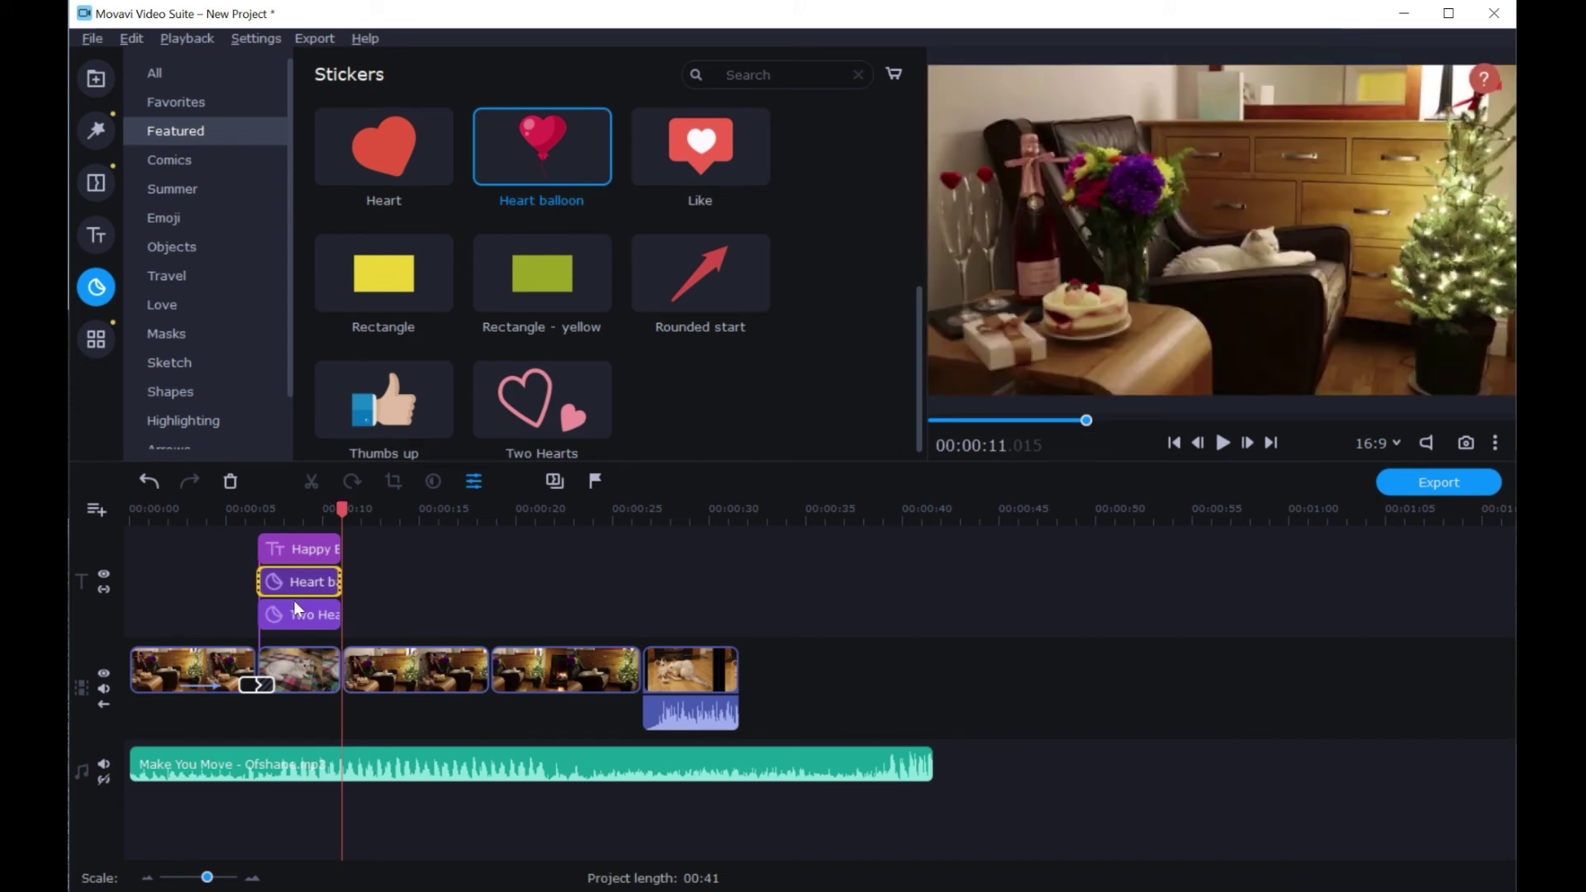
Move the Heart balloon sticker to the upper-right corner of the cat photo and apply the change
{"action": "left_click", "coordinate": [317, 549]}
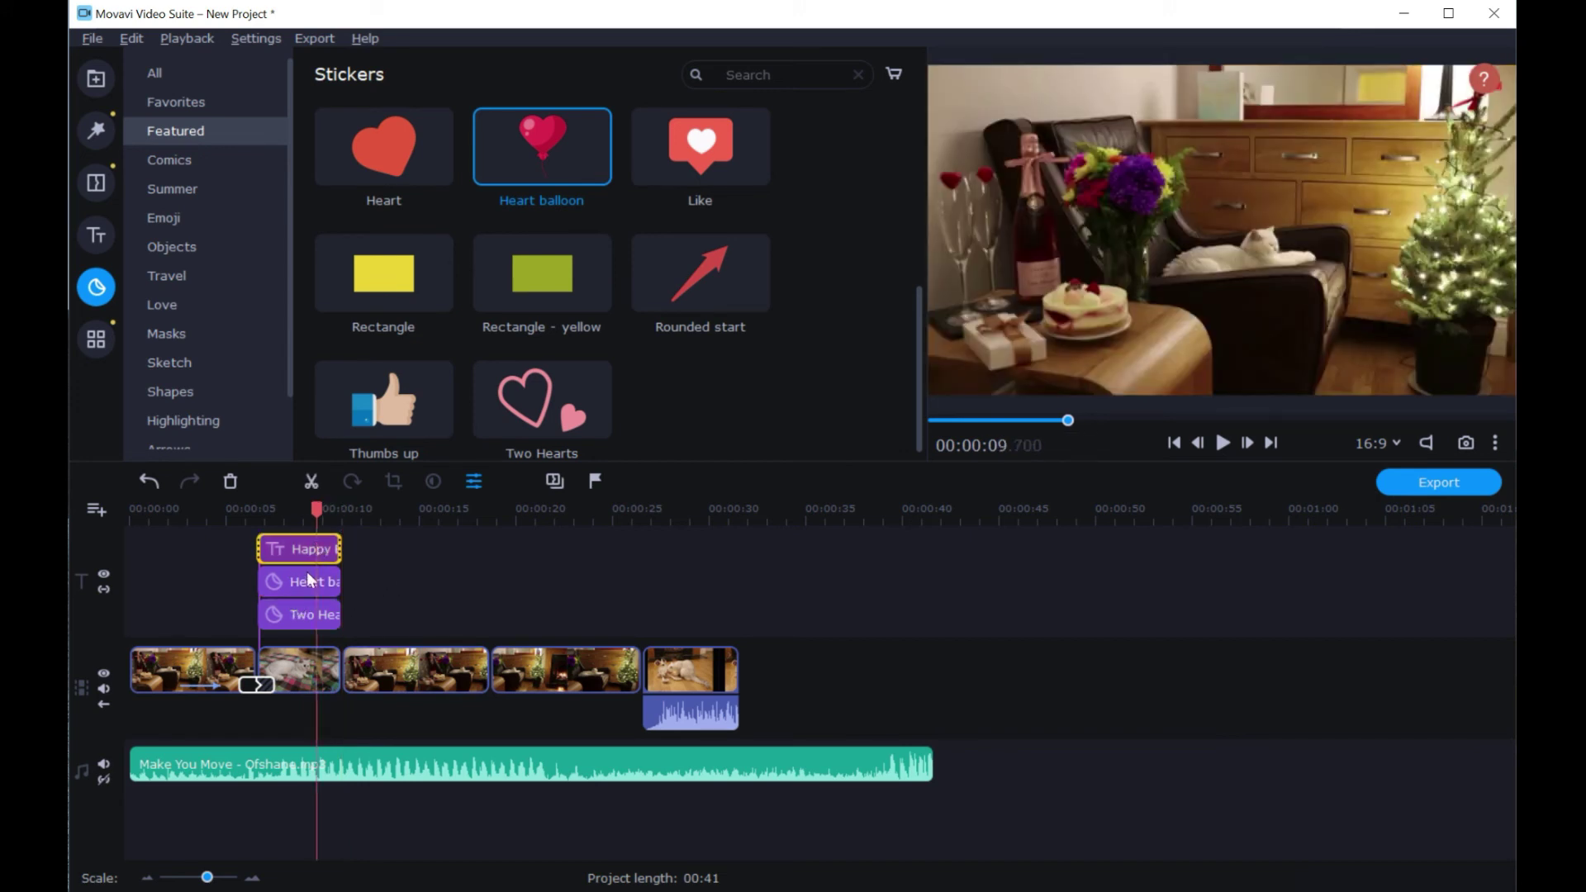
{"action": "double_click", "coordinate": [293, 583]}
{"action": "left_click_drag", "start_coordinate": [1155, 161], "coordinate": [1411, 134]}
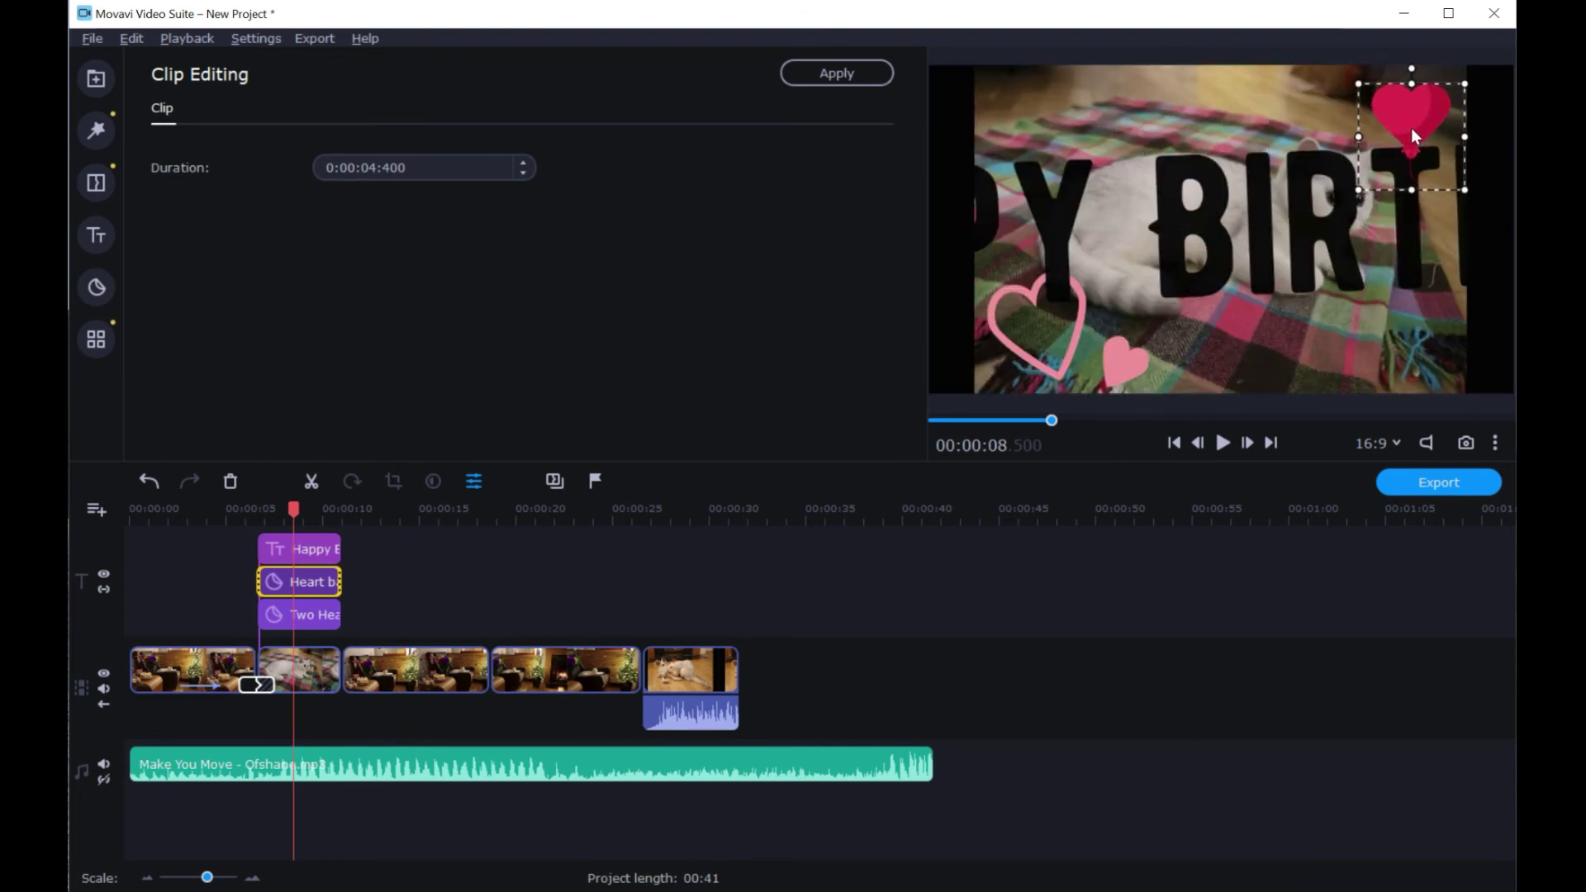
{"action": "left_click", "coordinate": [841, 73]}
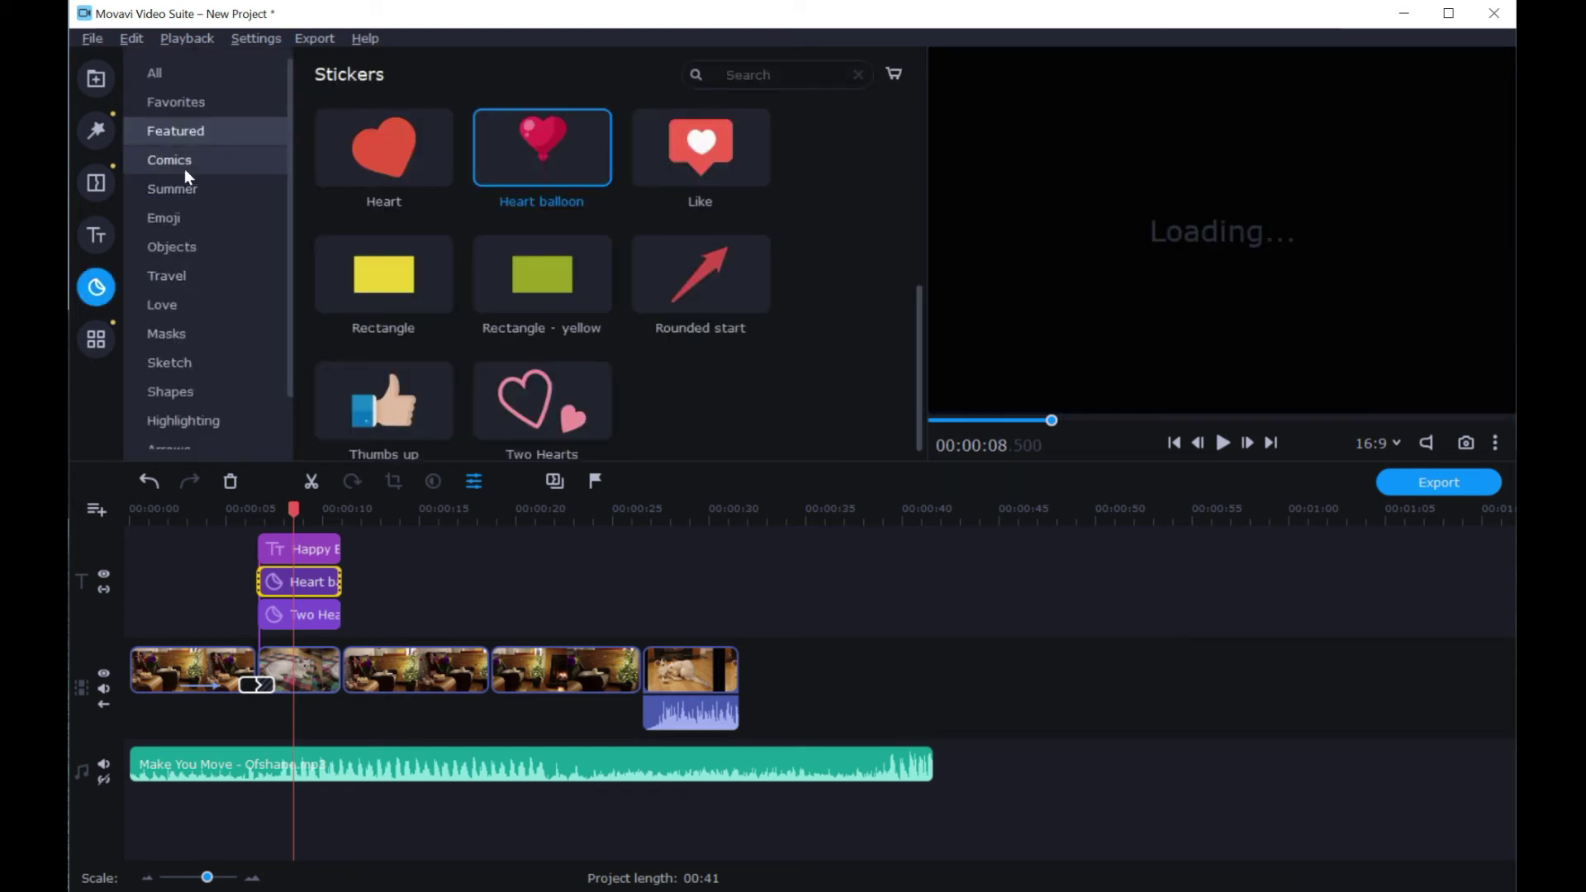
Add the xD sticker from the Emoji stickers to the title track at 00:00:08.500 over the cat photo
{"action": "left_click", "coordinate": [185, 168]}
{"action": "left_click", "coordinate": [186, 191]}
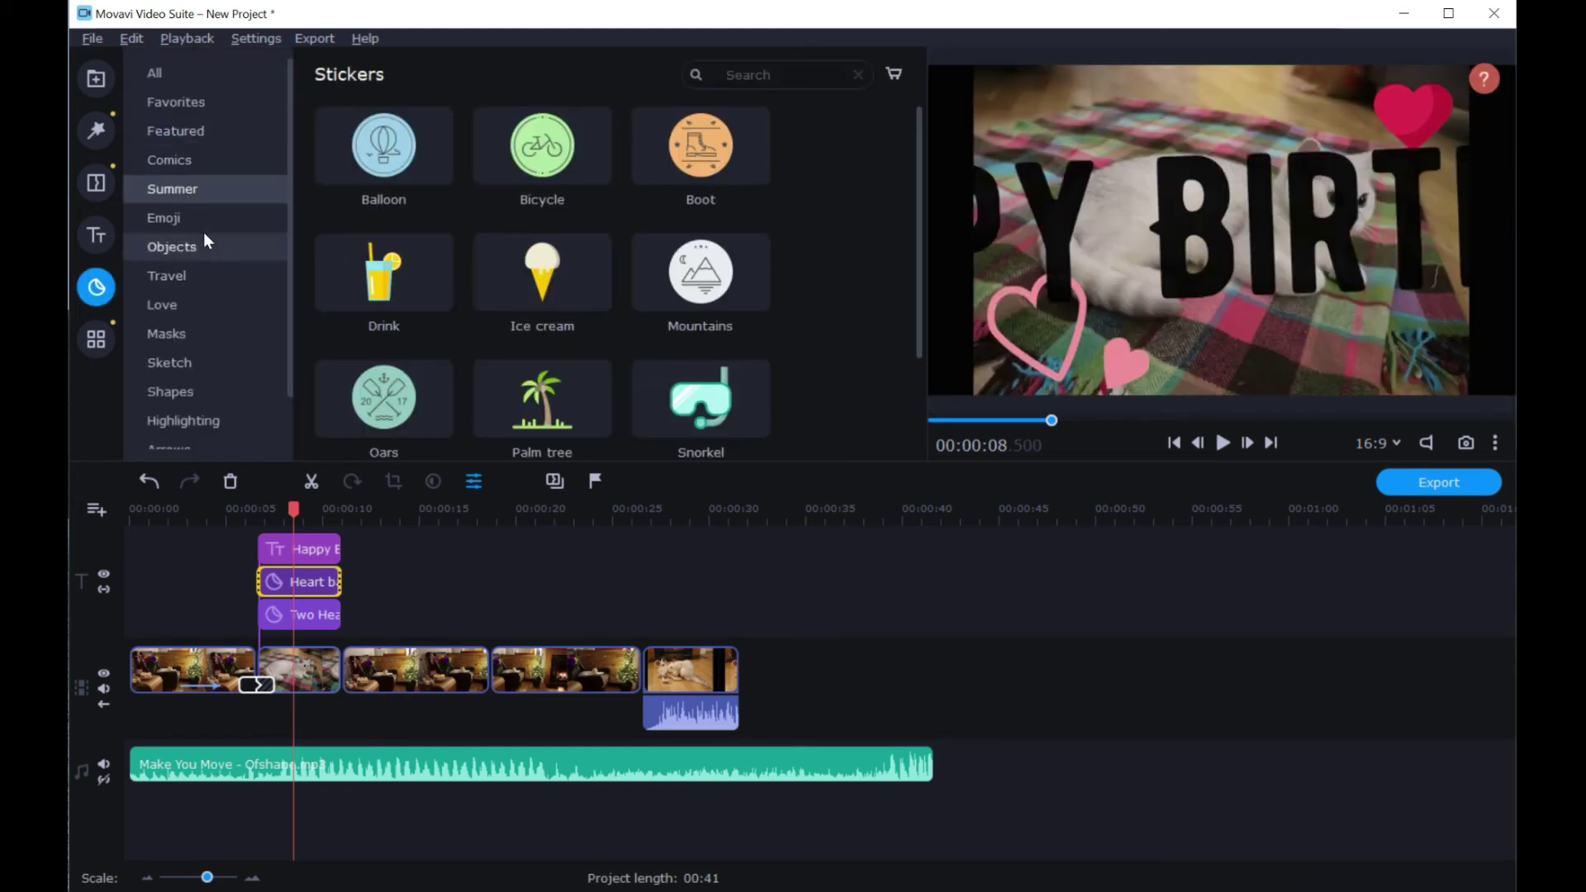
{"action": "left_click", "coordinate": [198, 225]}
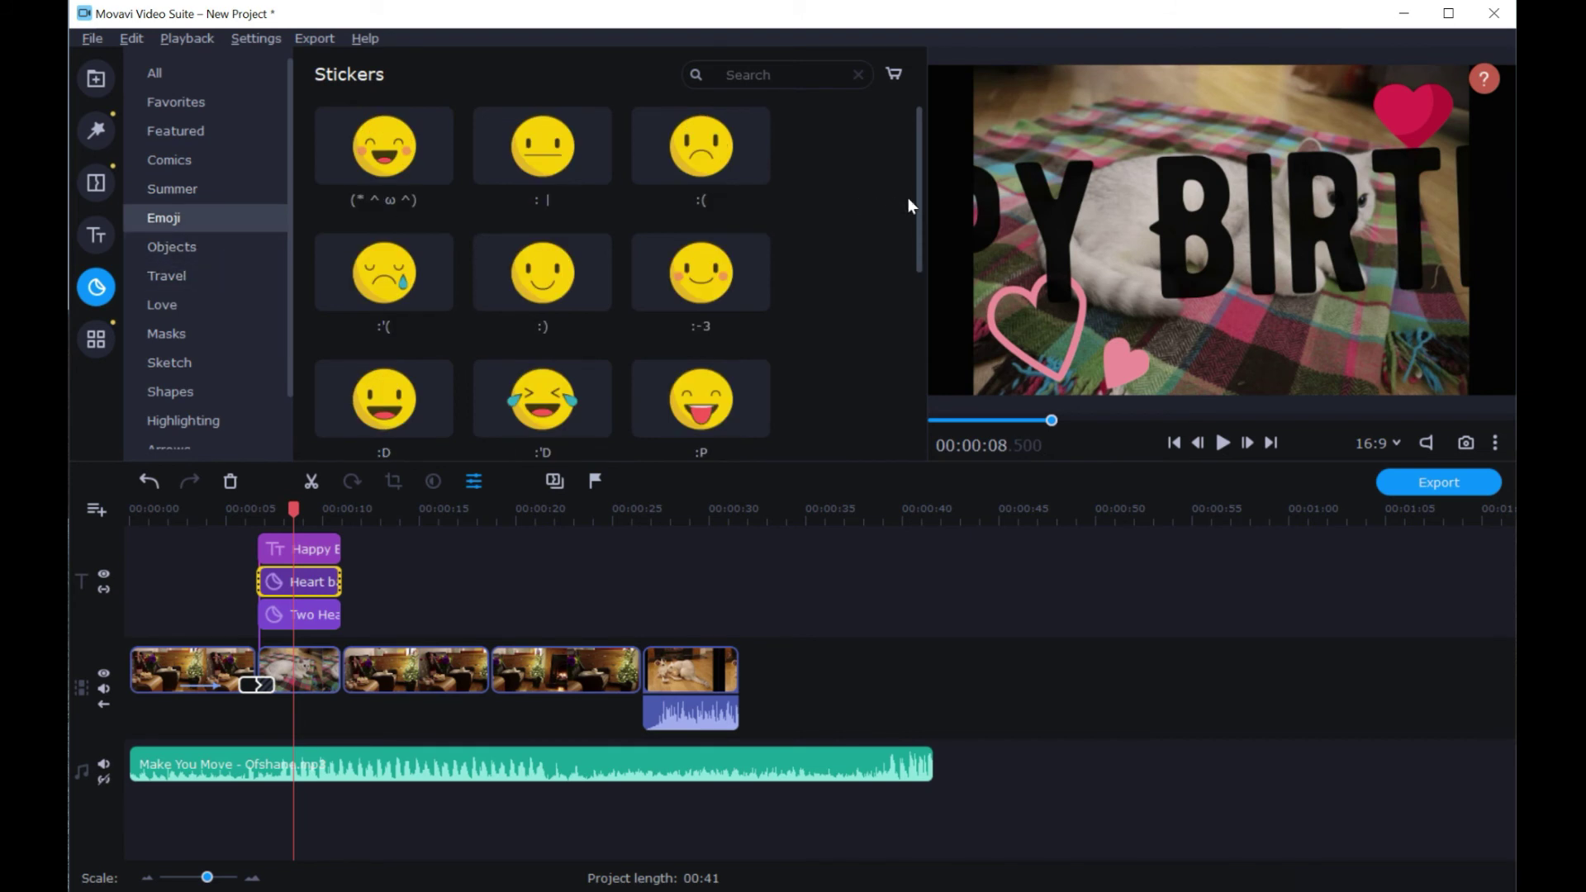
{"action": "left_click_drag", "start_coordinate": [915, 195], "coordinate": [955, 380]}
{"action": "left_click_drag", "start_coordinate": [369, 393], "coordinate": [1031, 79]}
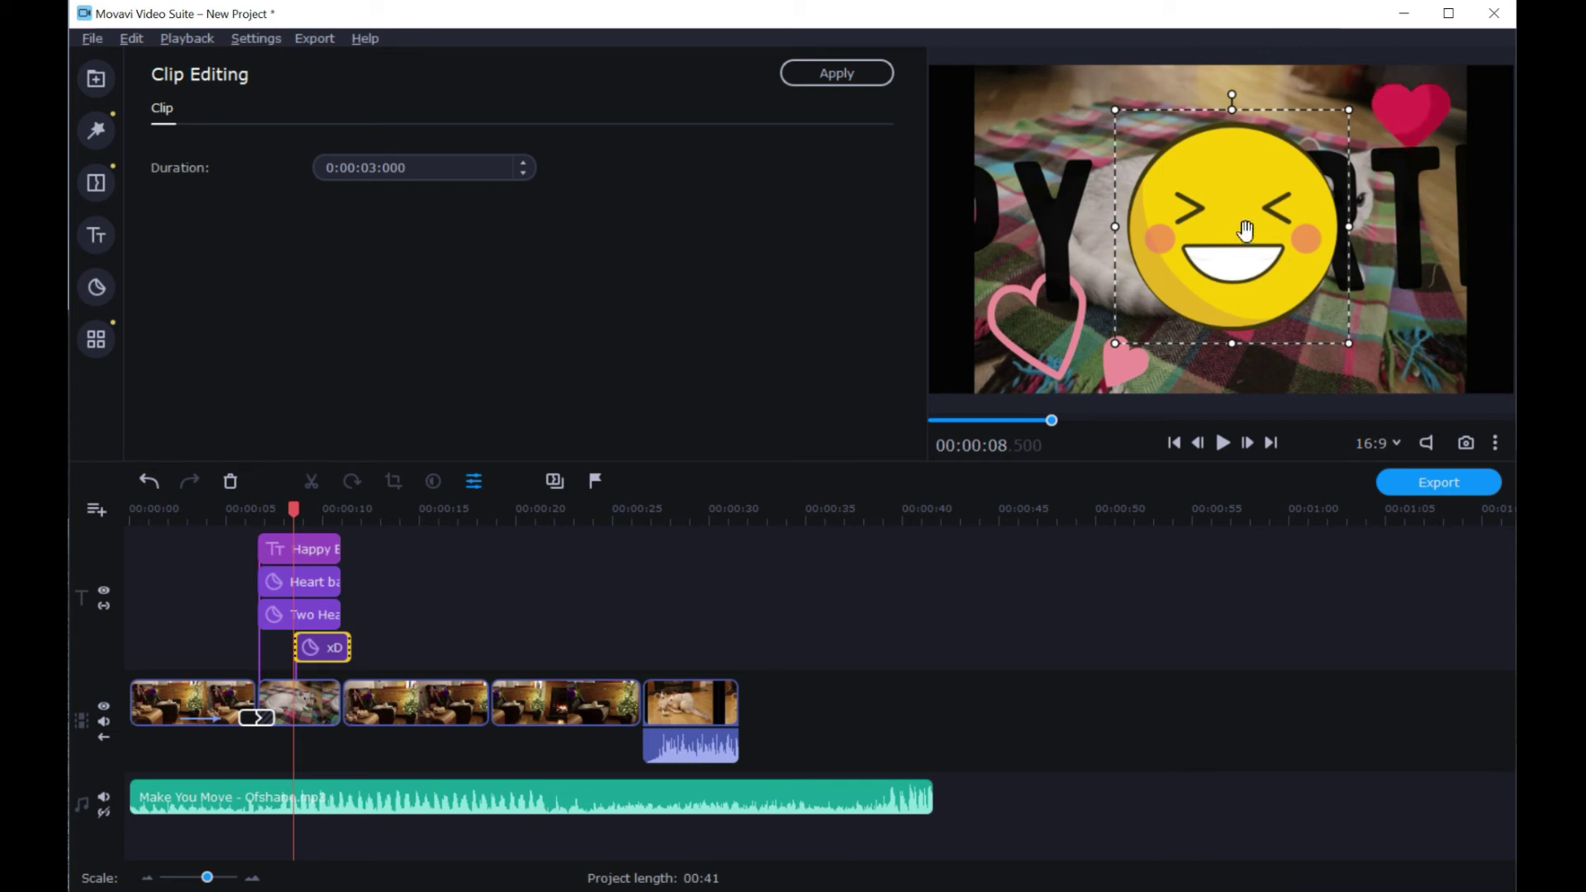
Shrink the xD sticker into the upper-left corner of the cat photo and extend its start to the photo's start
{"action": "left_click_drag", "start_coordinate": [1144, 185], "coordinate": [1029, 153]}
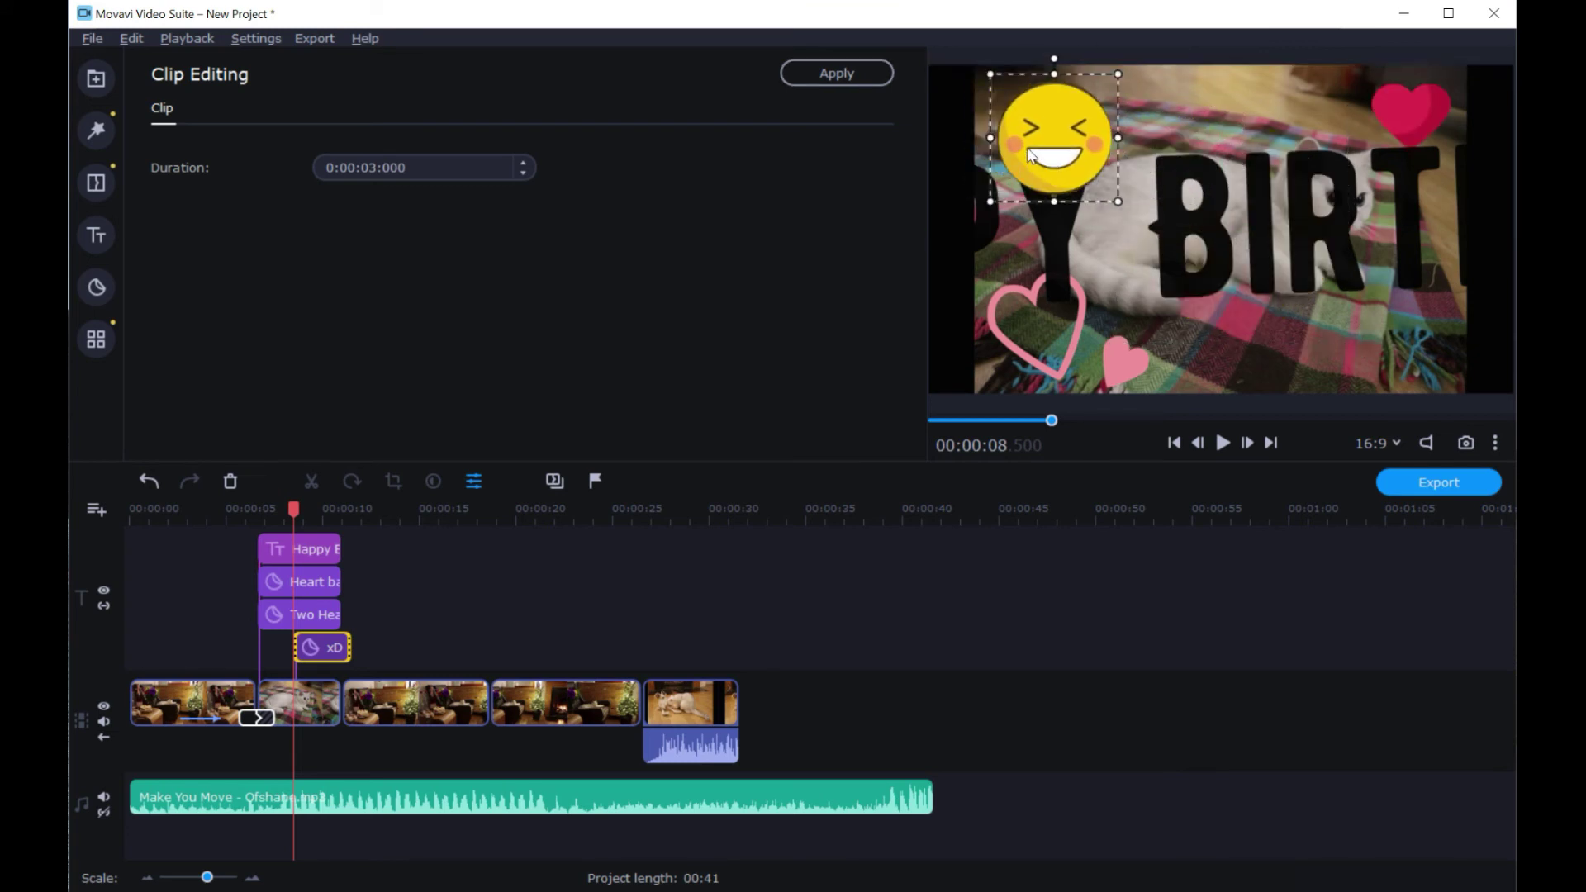
{"action": "left_click_drag", "start_coordinate": [1119, 202], "coordinate": [1048, 136]}
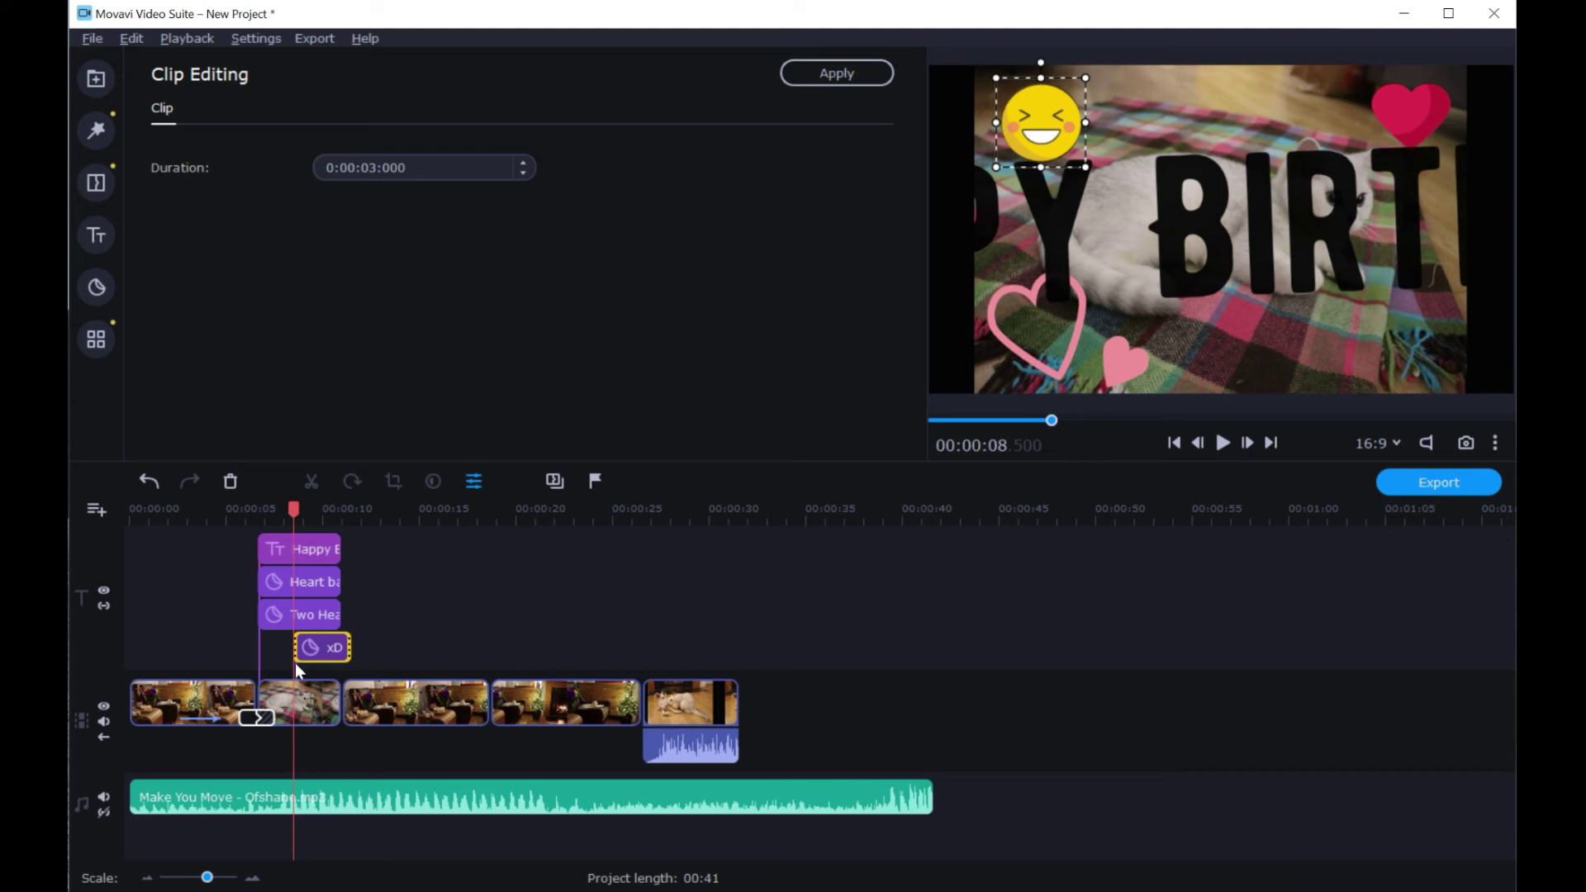
{"action": "left_click_drag", "start_coordinate": [290, 651], "coordinate": [258, 651]}
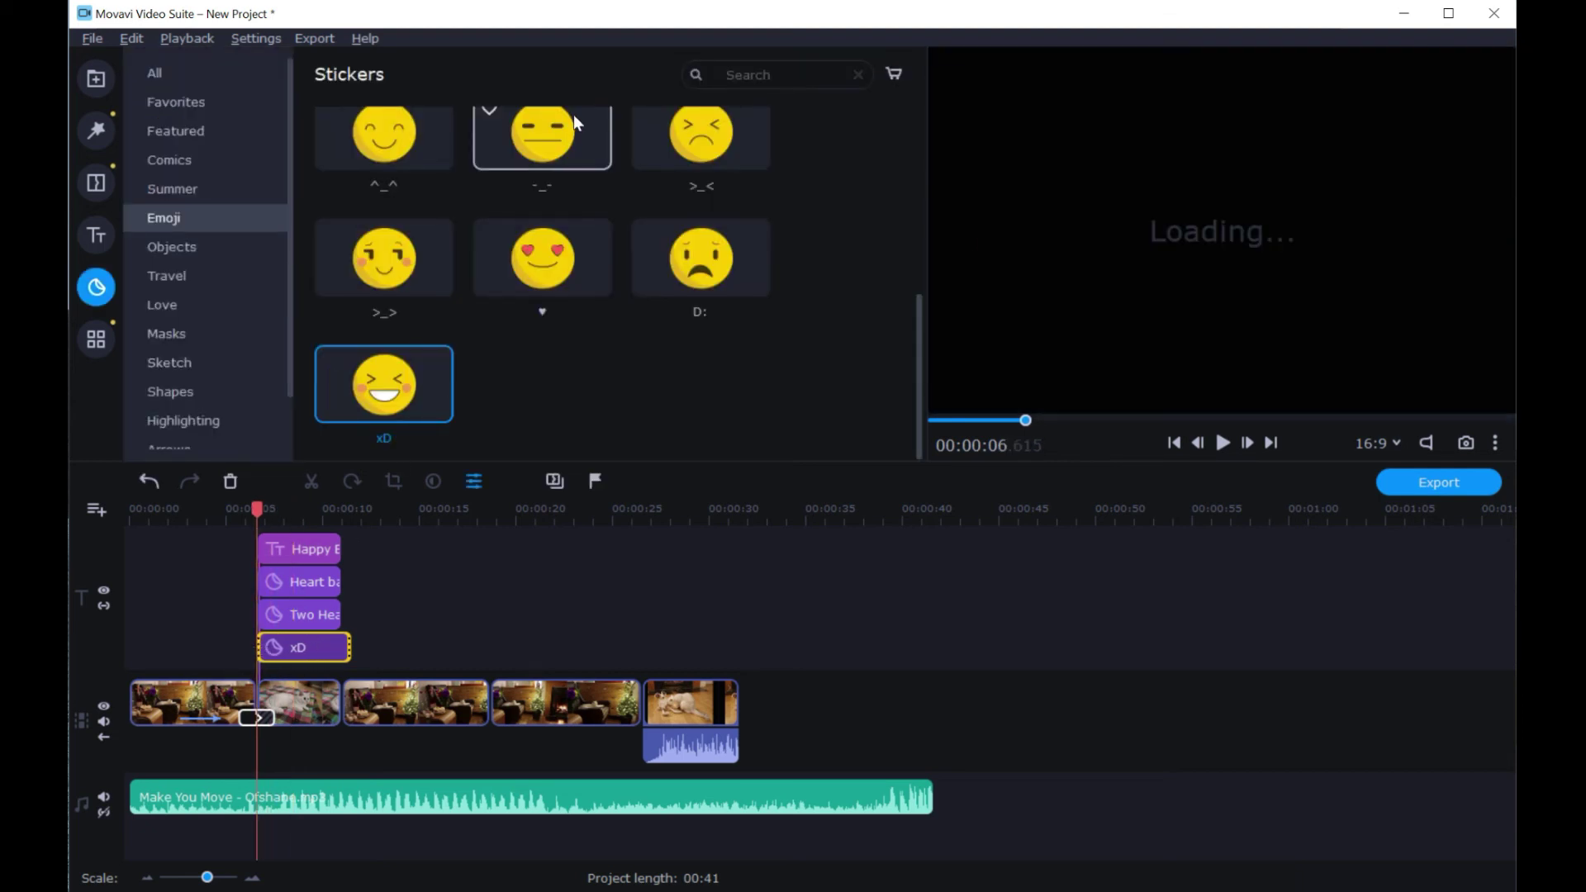
Look through the Travel, Sketch, Highlighting, Arrows and Signs sticker categories
{"action": "left_click", "coordinate": [215, 285]}
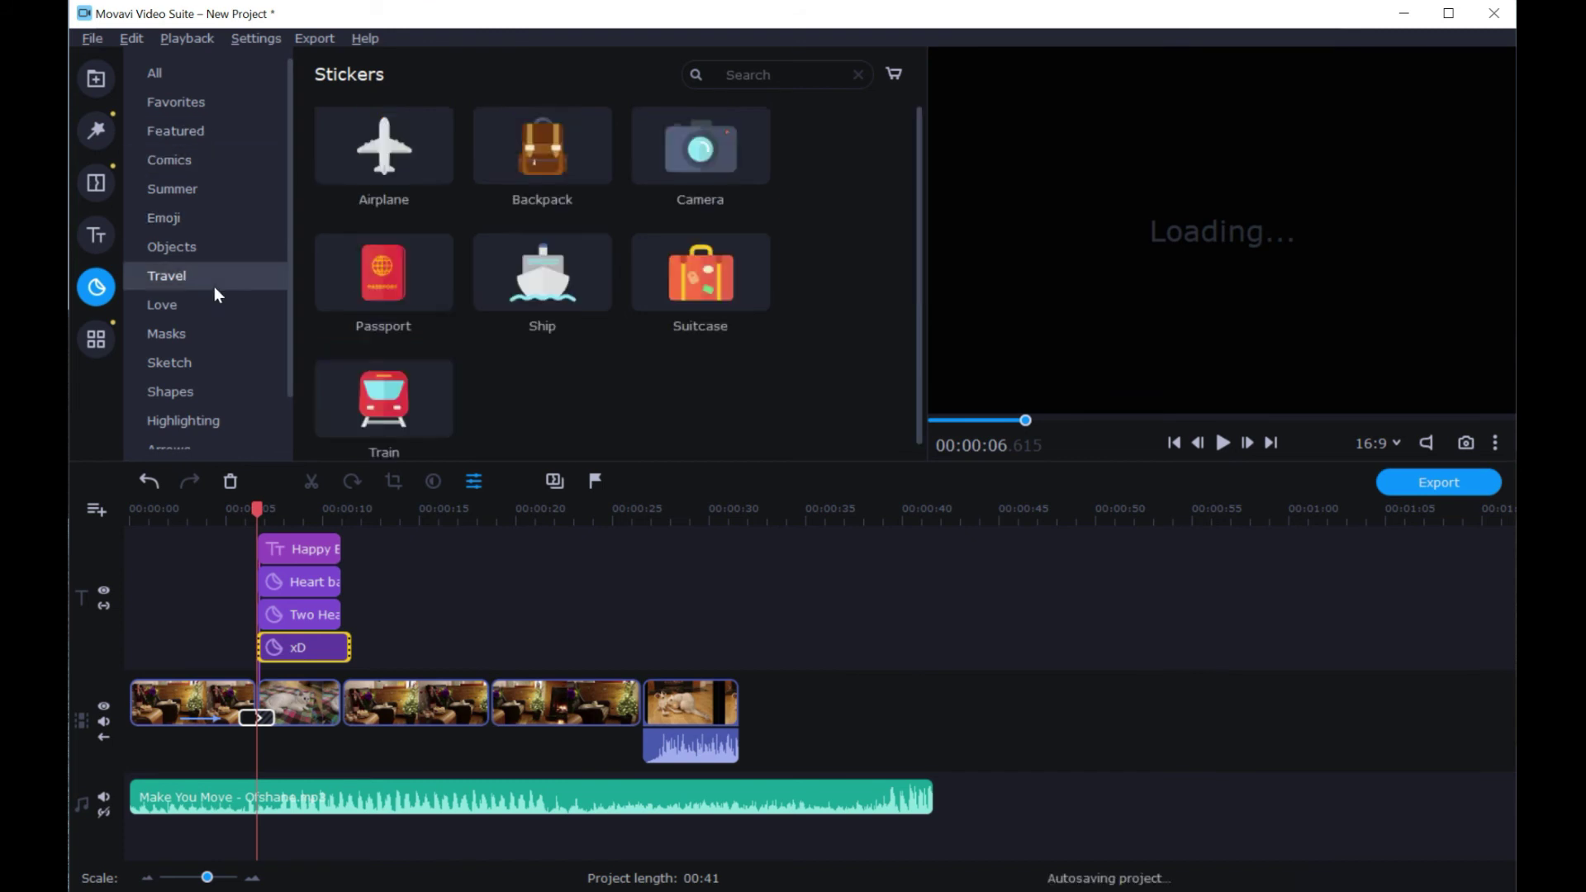
{"action": "left_click", "coordinate": [199, 366]}
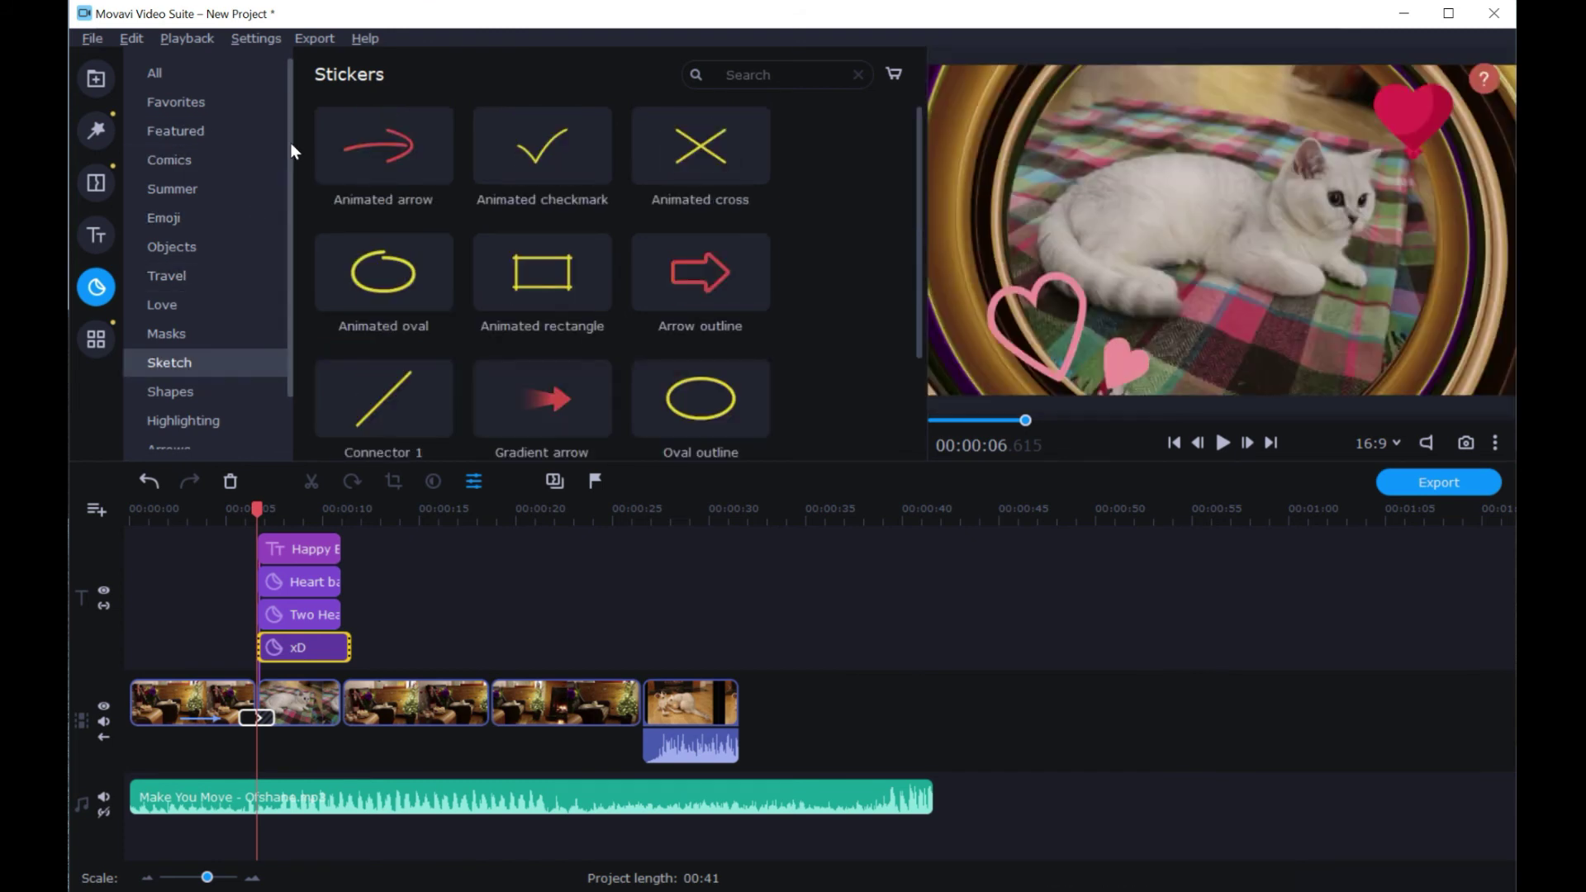
{"action": "scroll", "coordinate": [290, 142], "scroll_direction": "down", "scroll_amount": 2}
{"action": "left_click", "coordinate": [202, 363]}
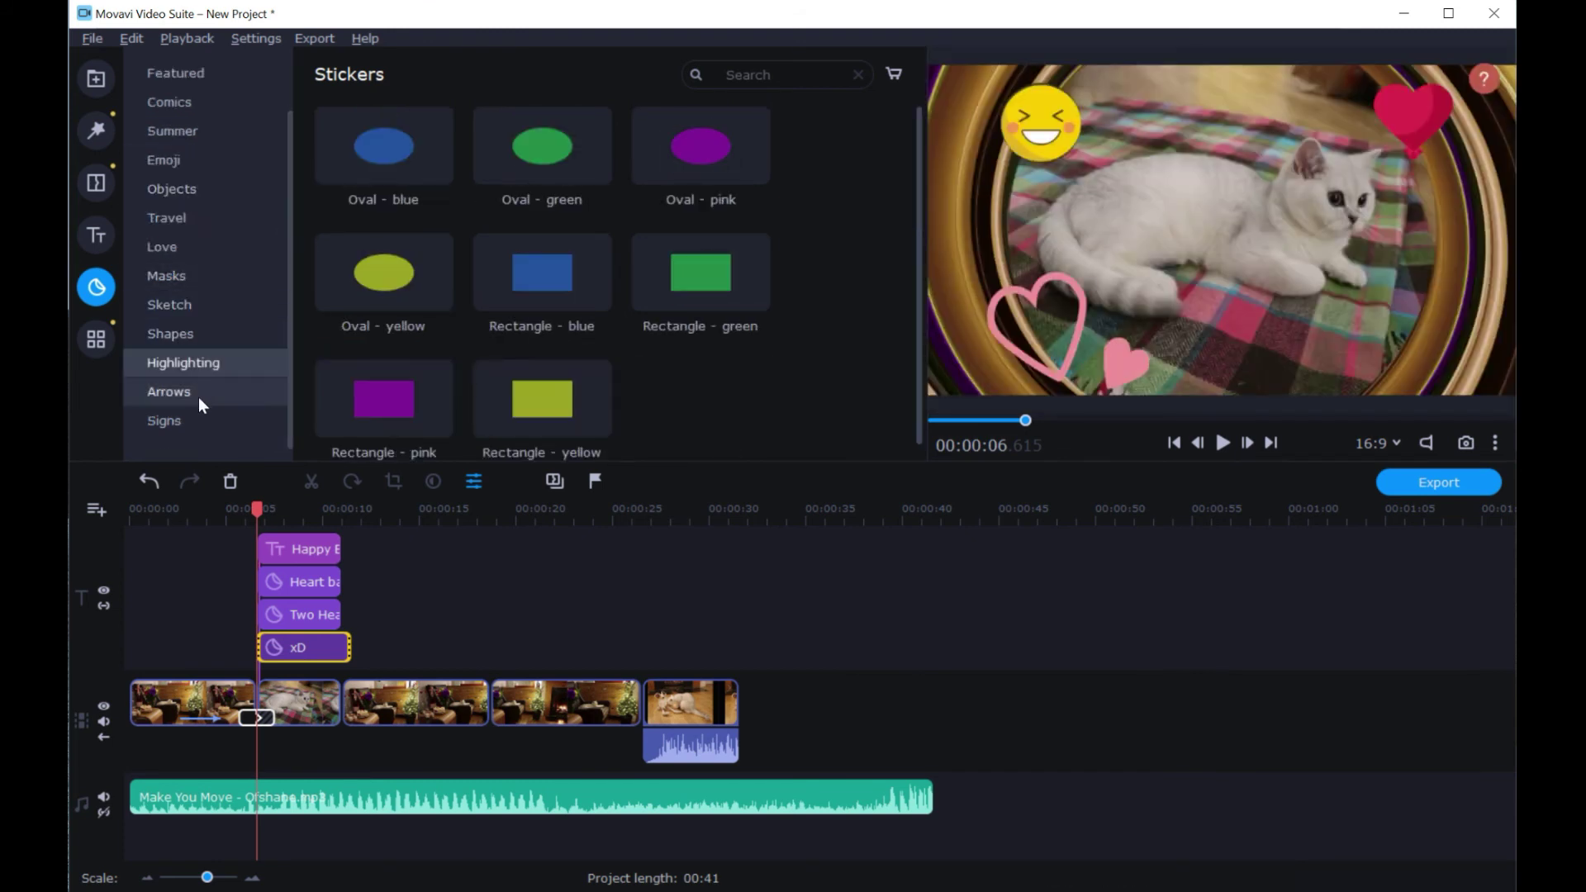
{"action": "left_click", "coordinate": [198, 397]}
{"action": "left_click", "coordinate": [197, 424]}
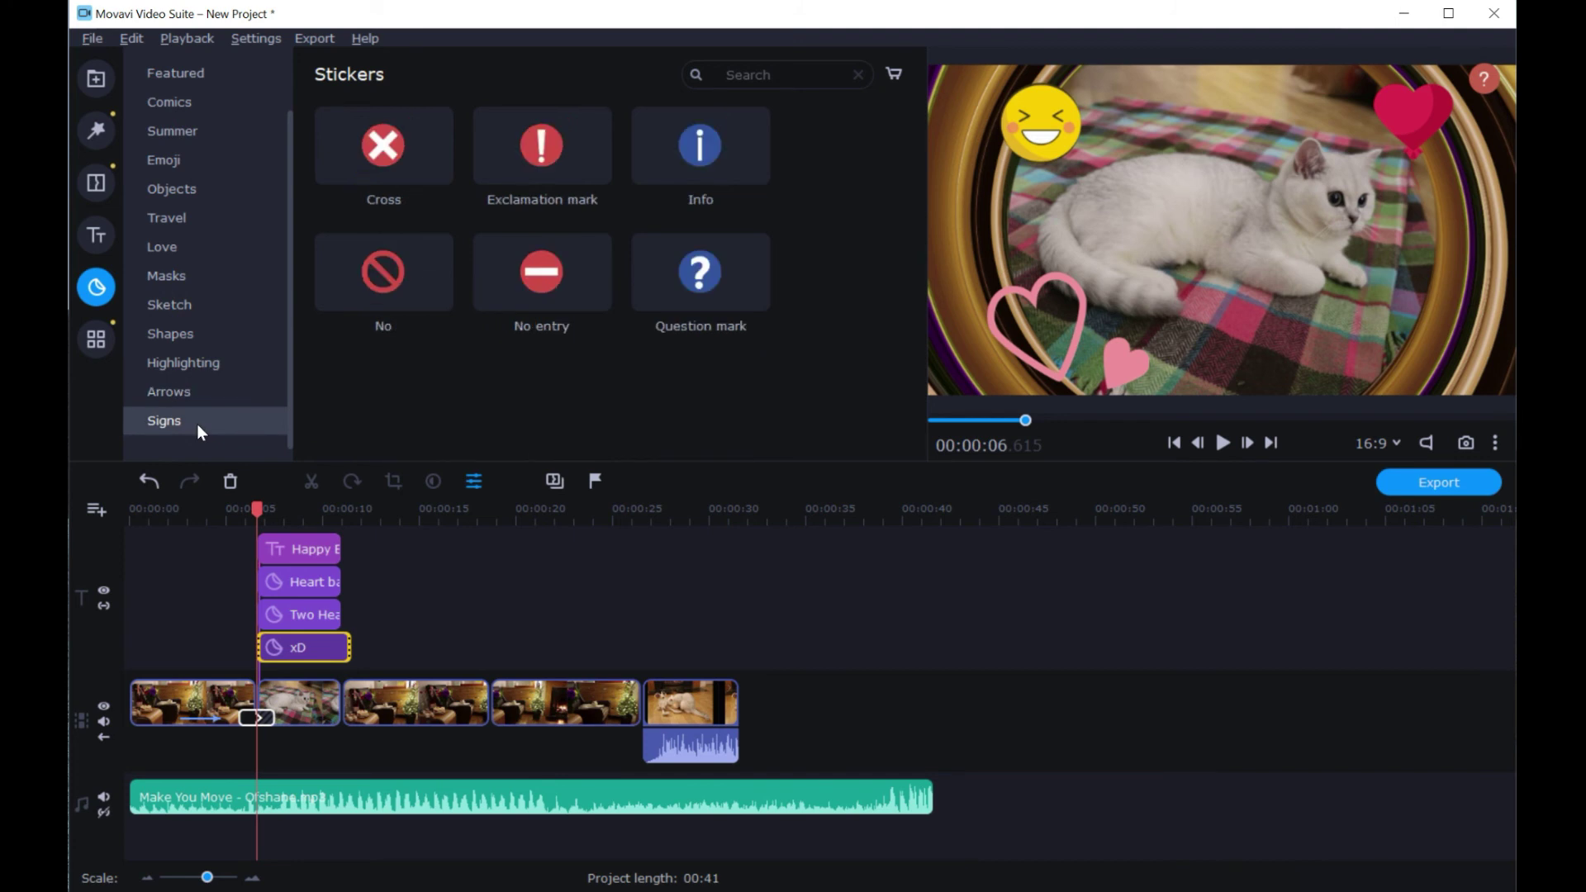
Preview the section with the stickers and trim the xD sticker's end to the cat photo's end at 00:00:11.015
{"action": "left_click", "coordinate": [207, 680]}
{"action": "key", "text": "space"}
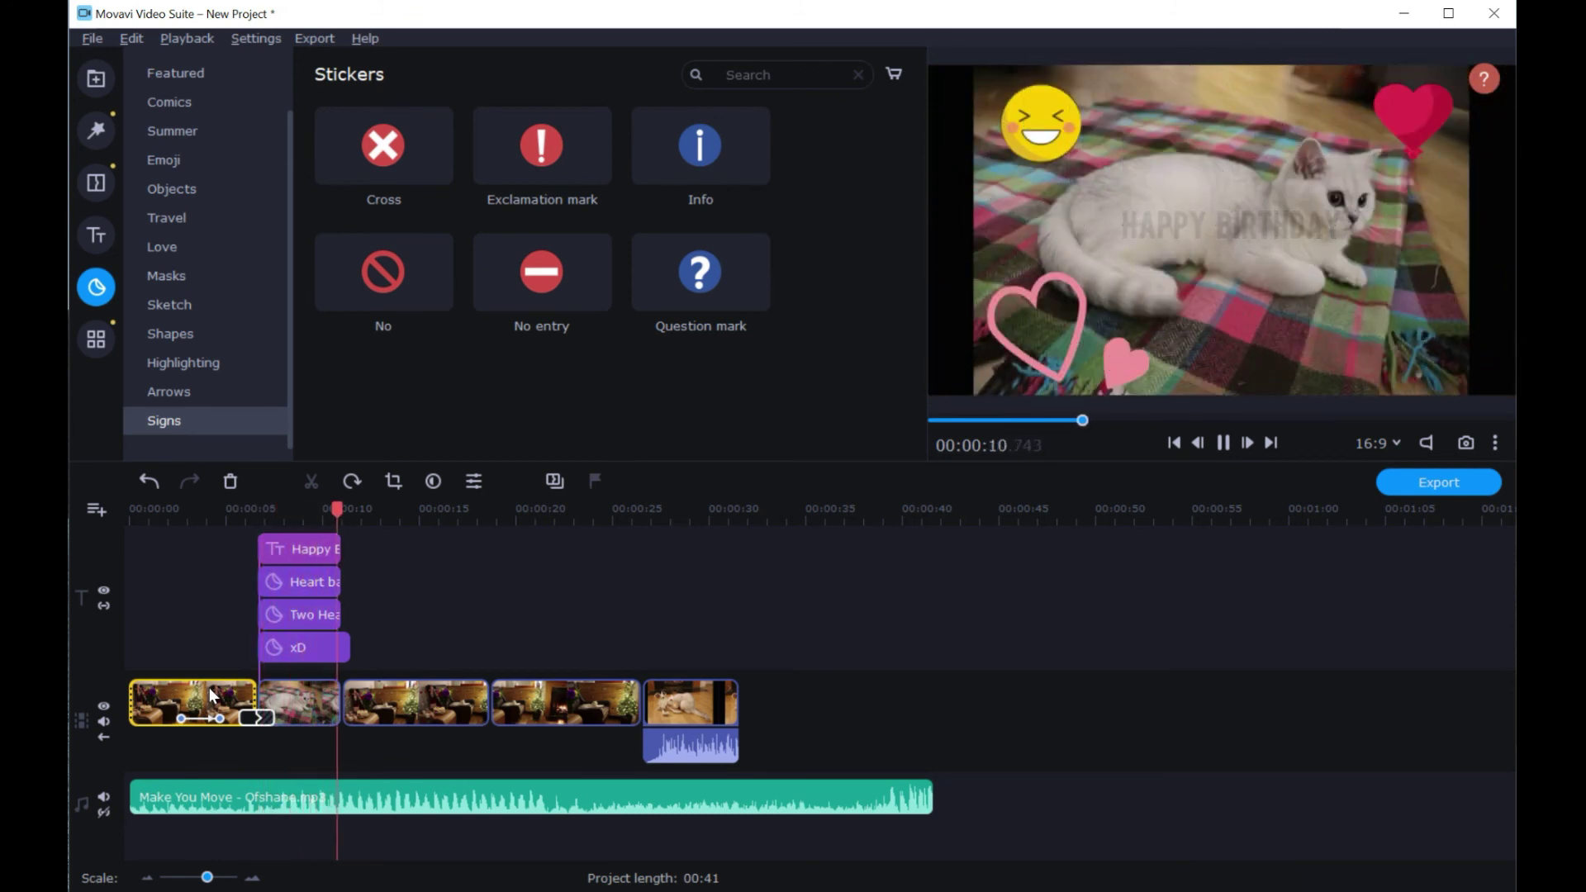
{"action": "key", "text": "space"}
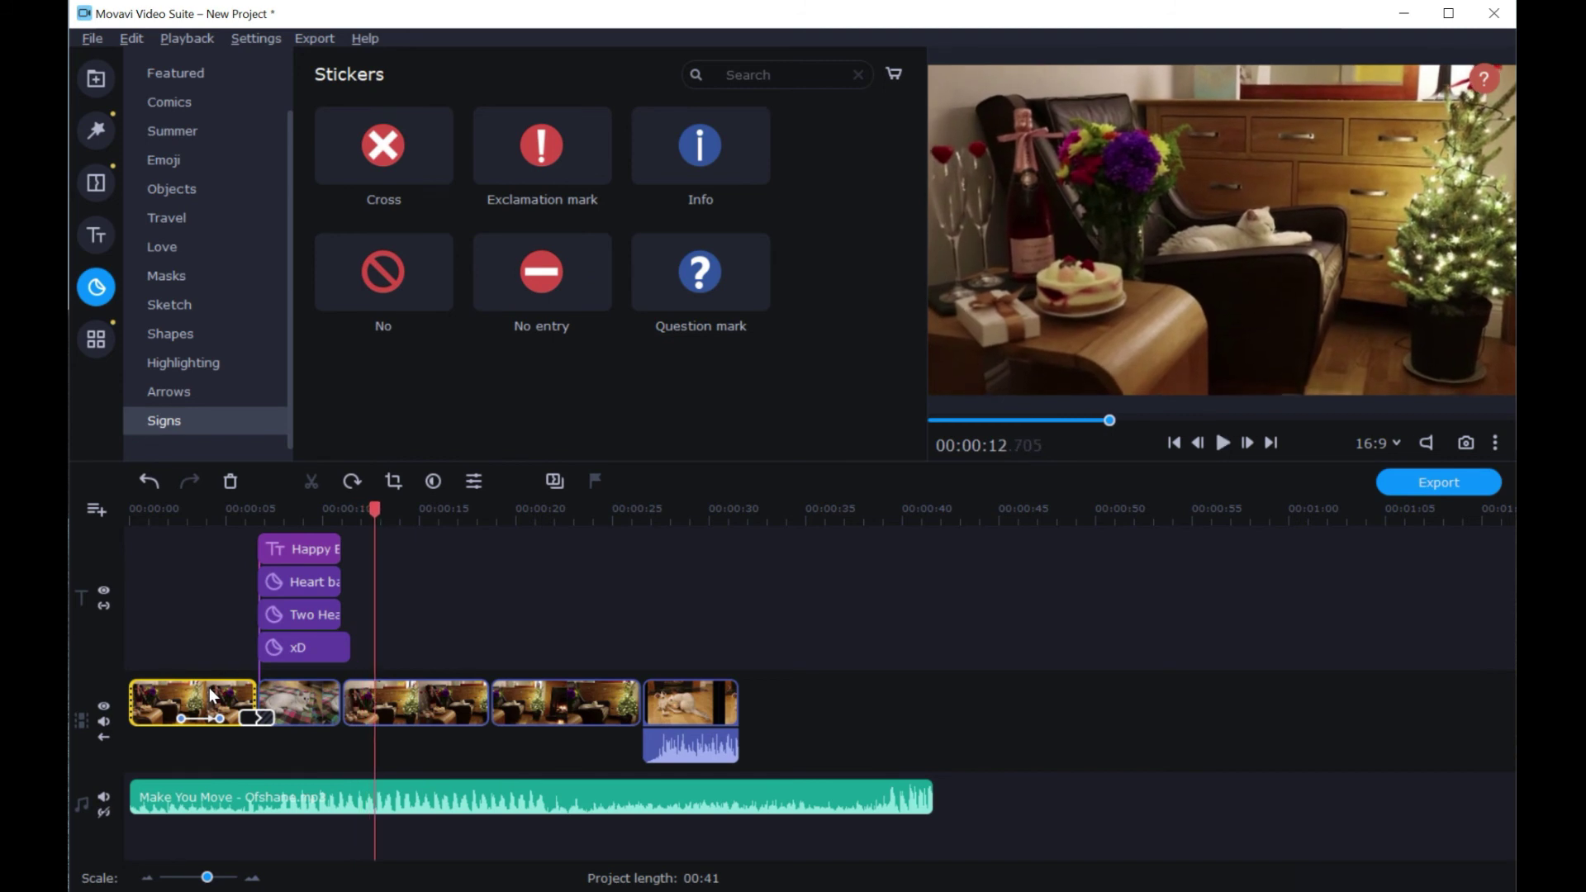
{"action": "left_click", "coordinate": [314, 646]}
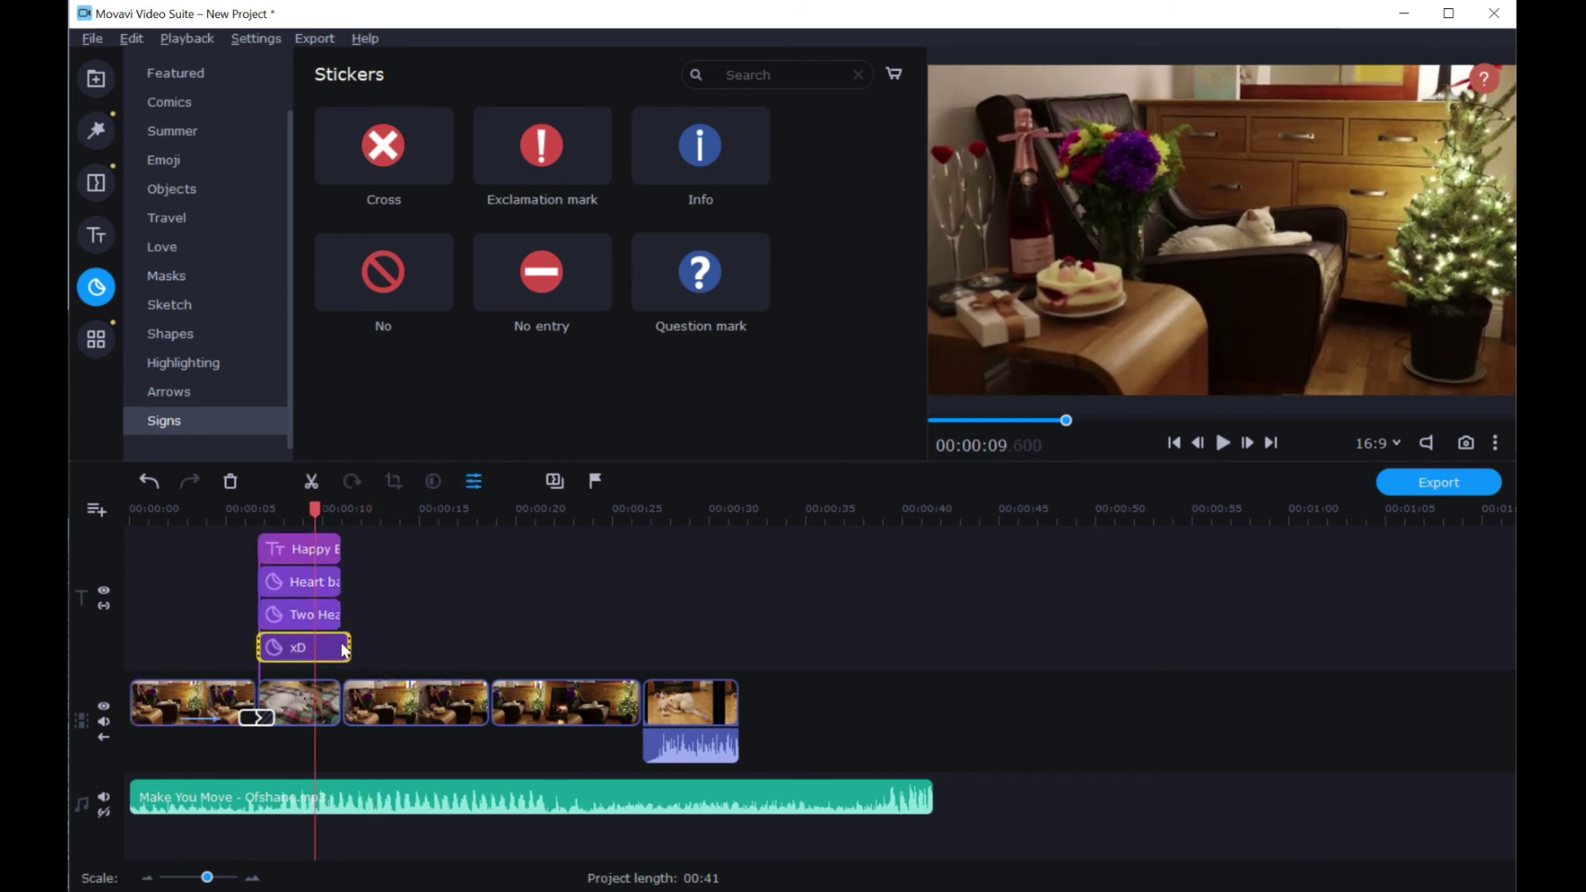
{"action": "left_click", "coordinate": [350, 648]}
{"action": "left_click_drag", "start_coordinate": [347, 647], "coordinate": [341, 647]}
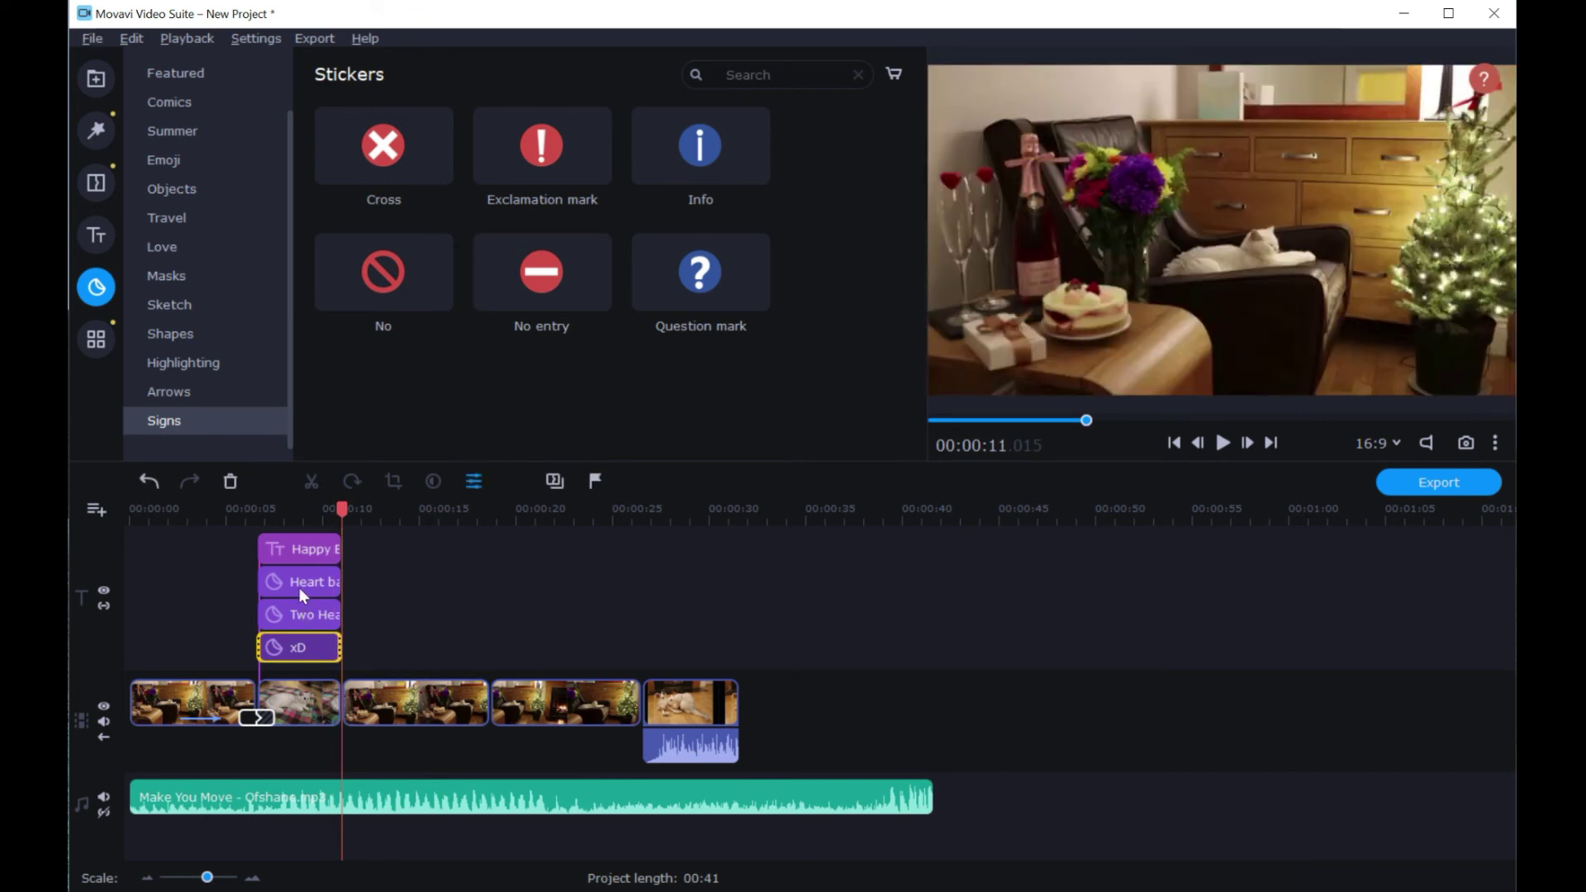
Shrink the Happy Birthday title and reposition it over the middle of the cat's body, clear of its face
{"action": "left_click", "coordinate": [304, 549]}
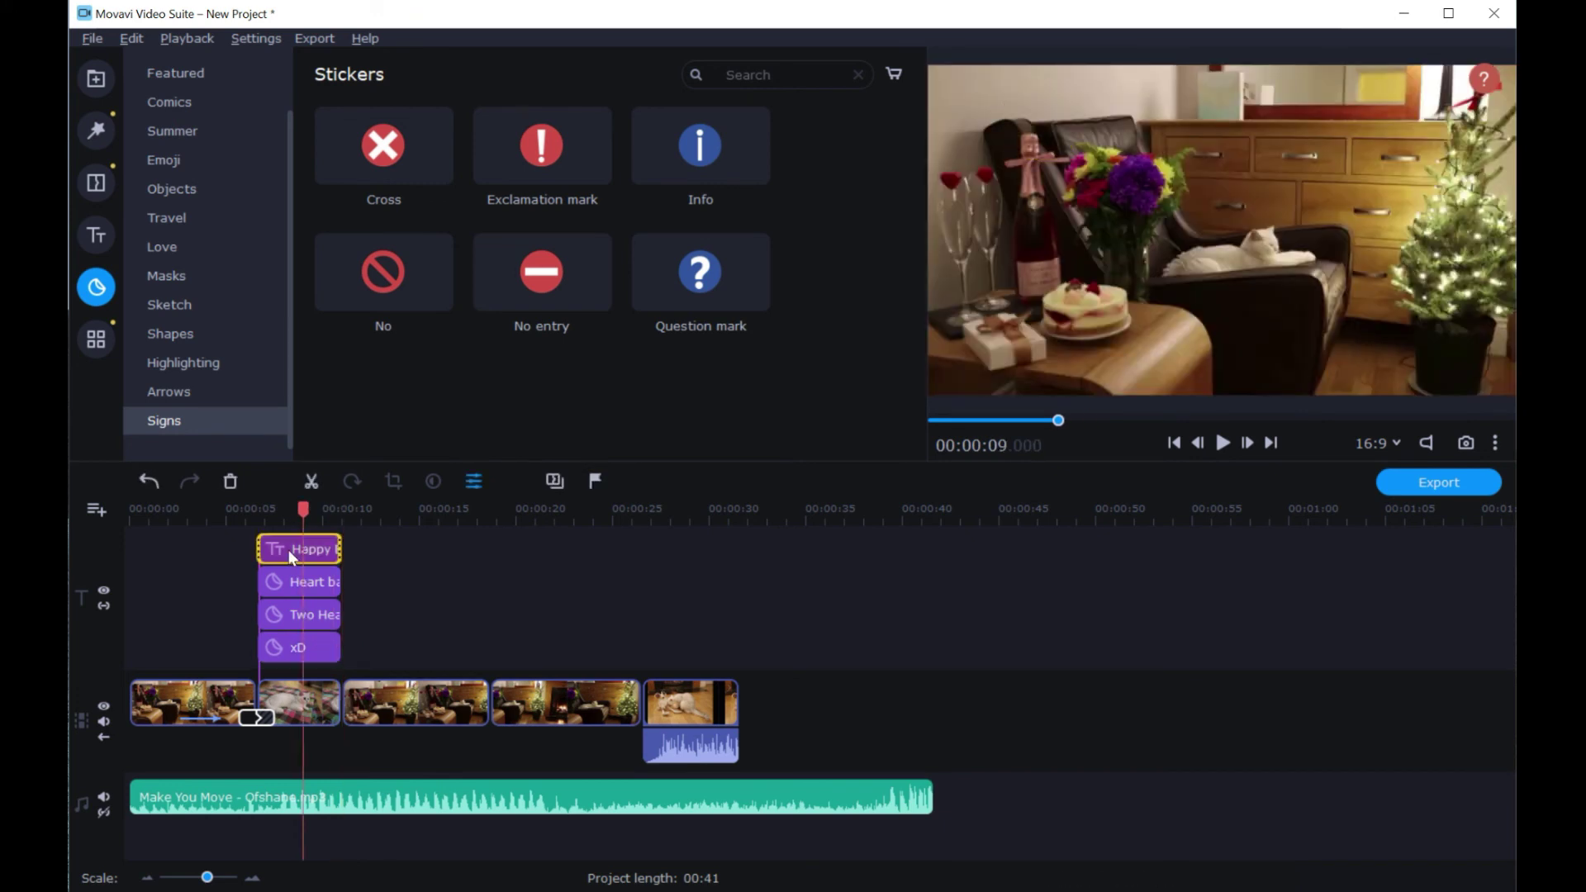
{"action": "double_click", "coordinate": [290, 550]}
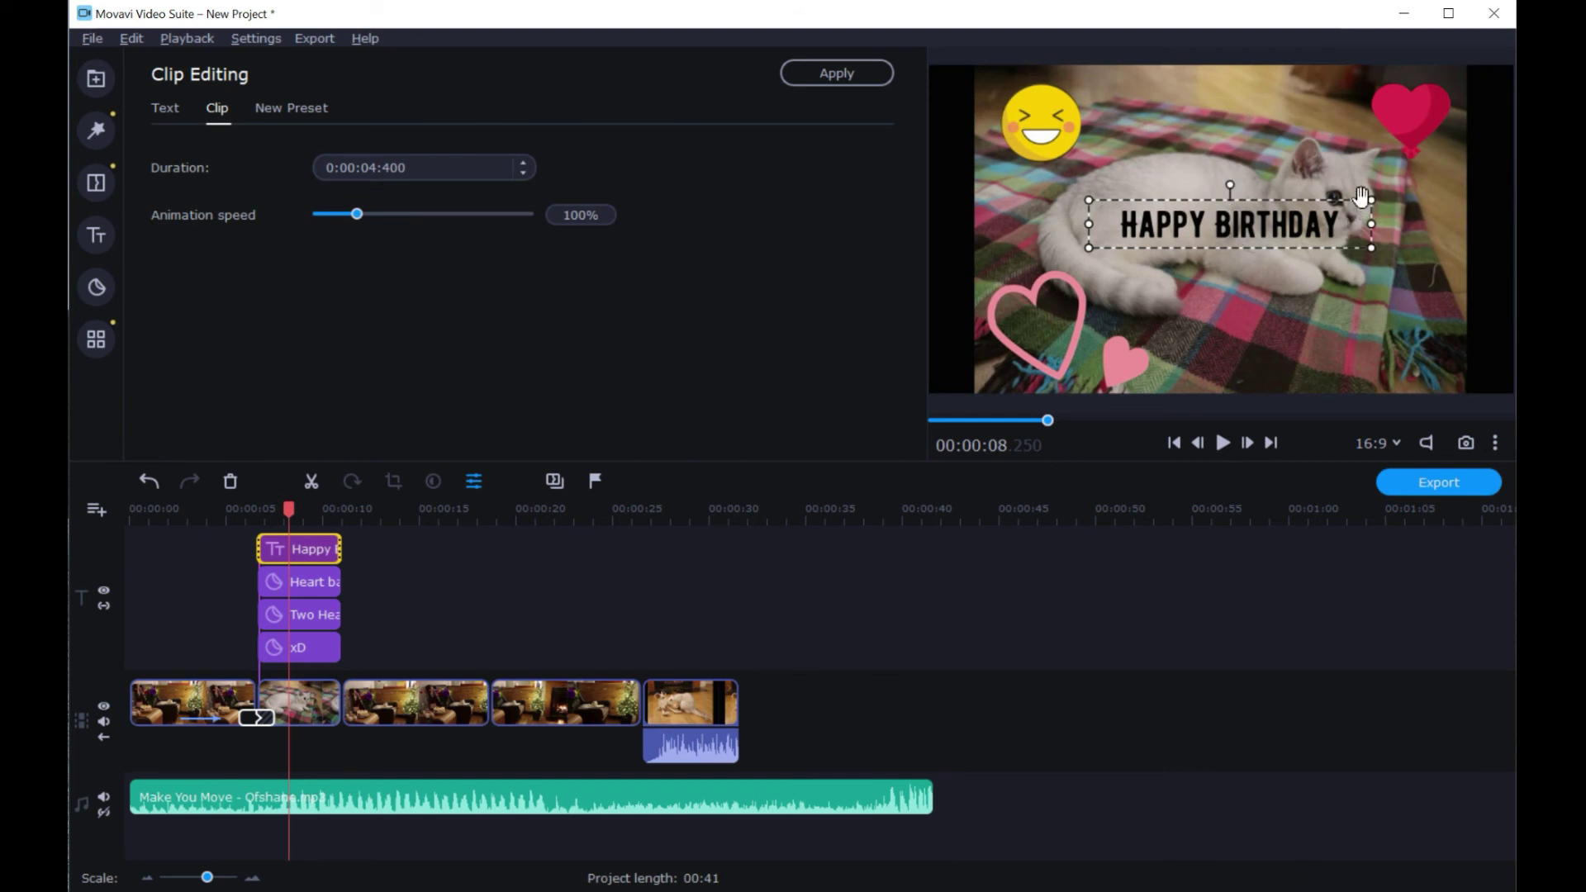
{"action": "left_click_drag", "start_coordinate": [1361, 199], "coordinate": [1319, 206]}
{"action": "left_click_drag", "start_coordinate": [1242, 238], "coordinate": [1355, 320]}
{"action": "left_click_drag", "start_coordinate": [1243, 107], "coordinate": [1165, 225]}
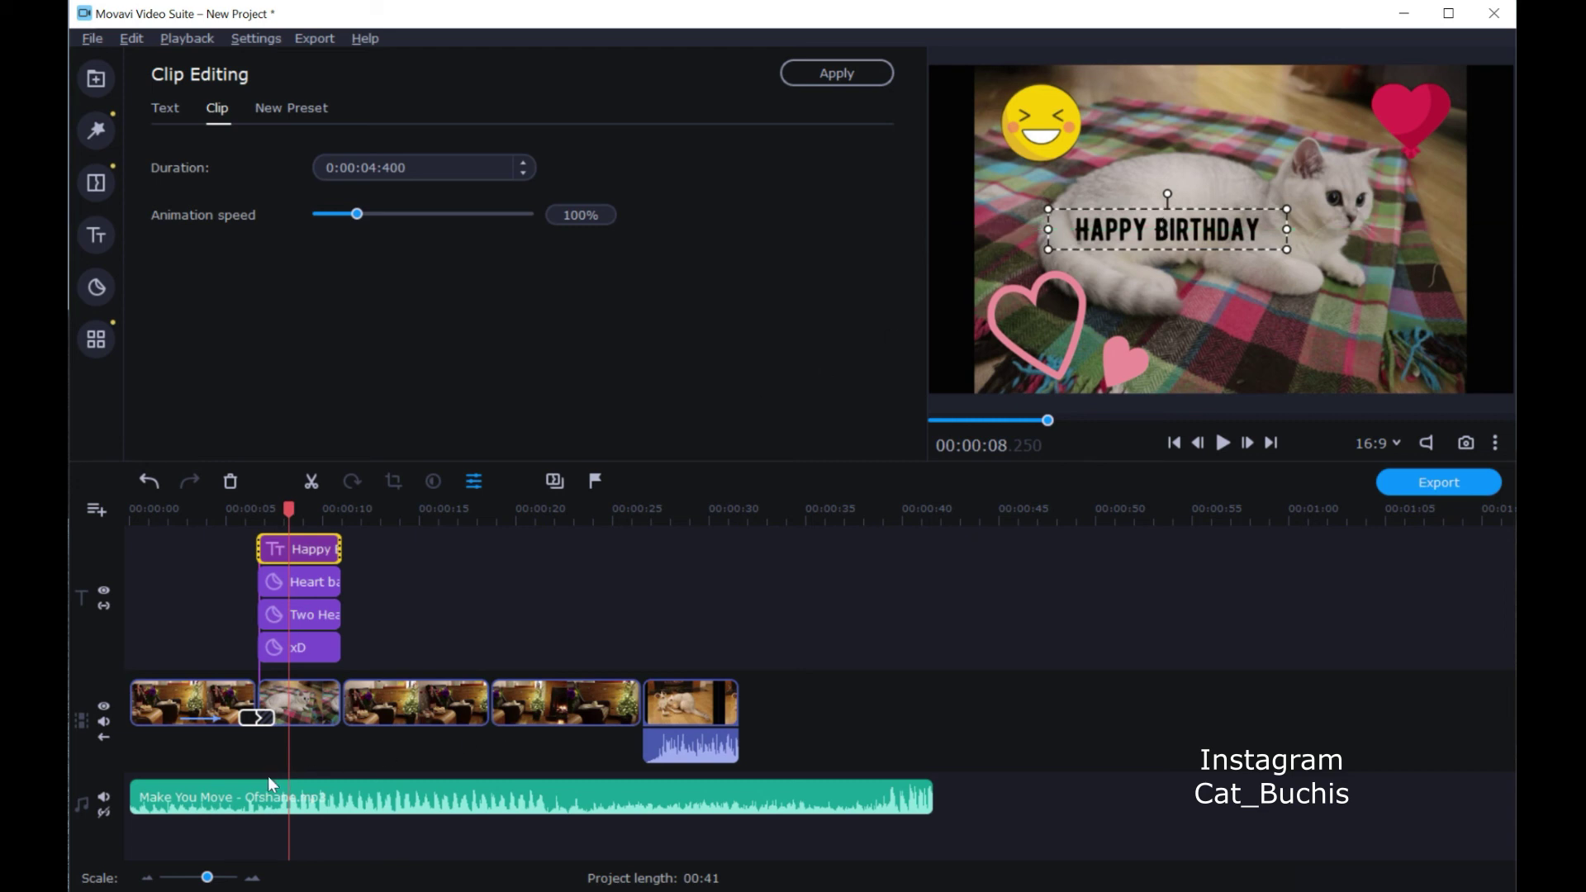
Play the project from 00:00:05.100 into the last clip to check the titles, stickers and music
{"action": "left_click", "coordinate": [231, 809]}
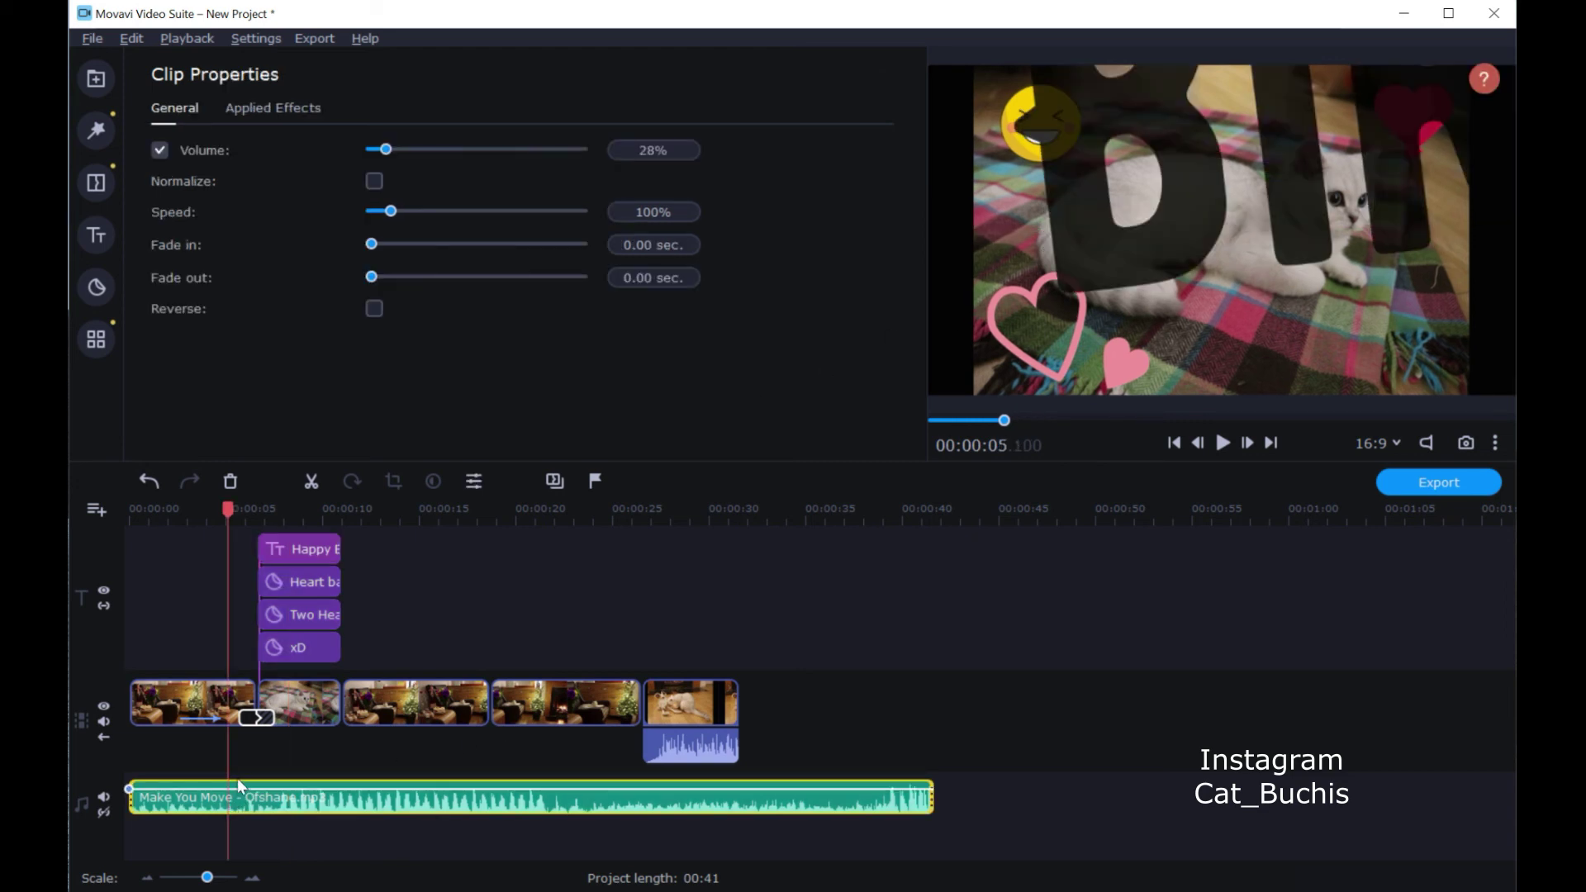
{"action": "key", "text": "space"}
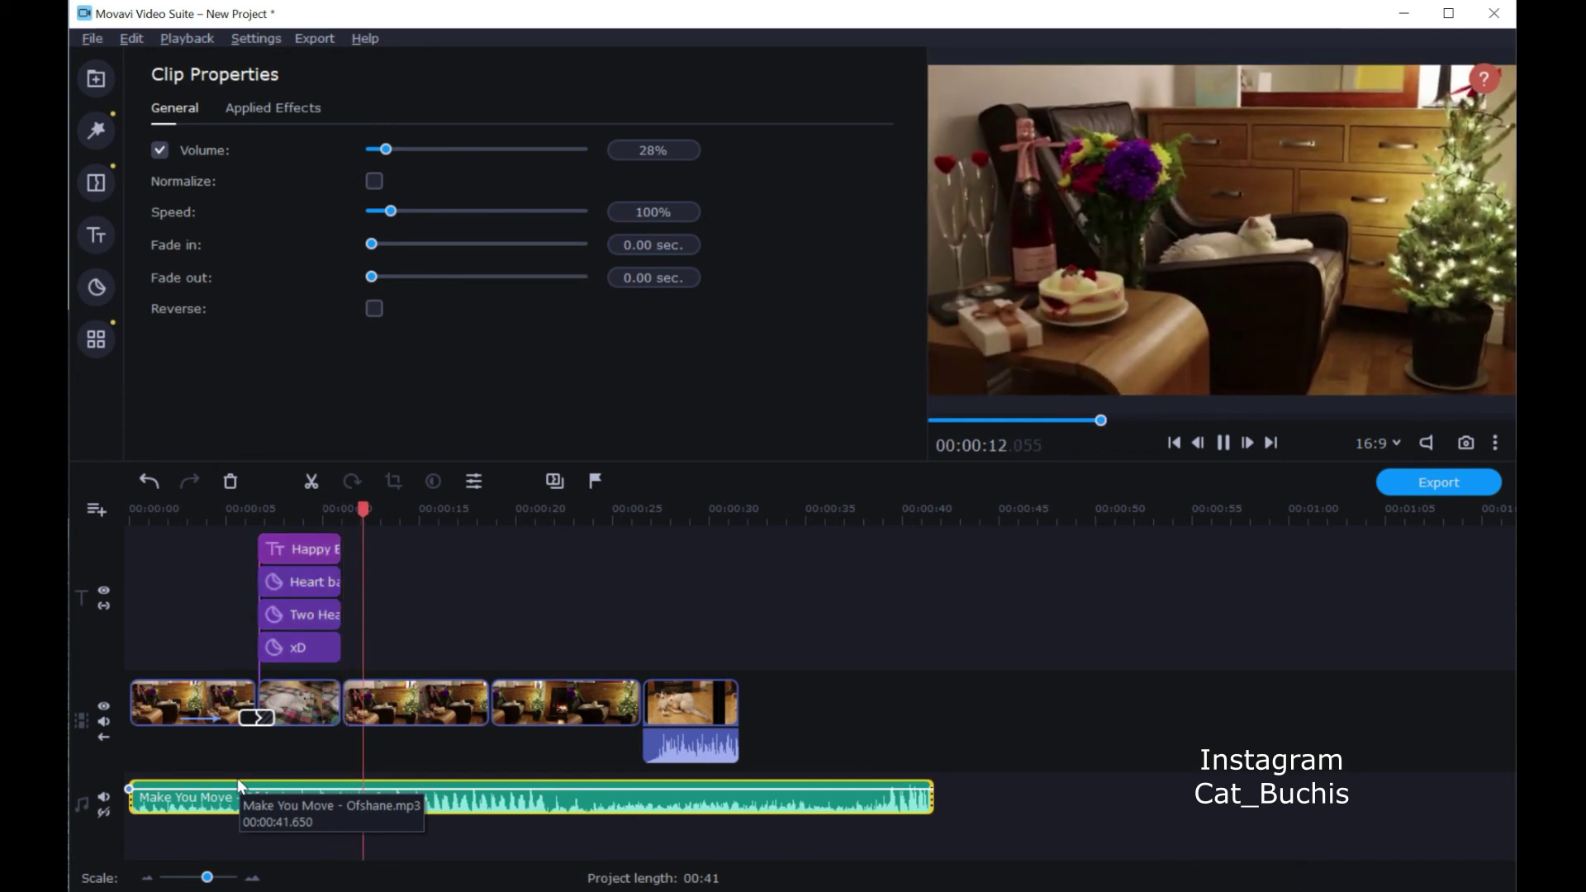
{"action": "key", "text": "space"}
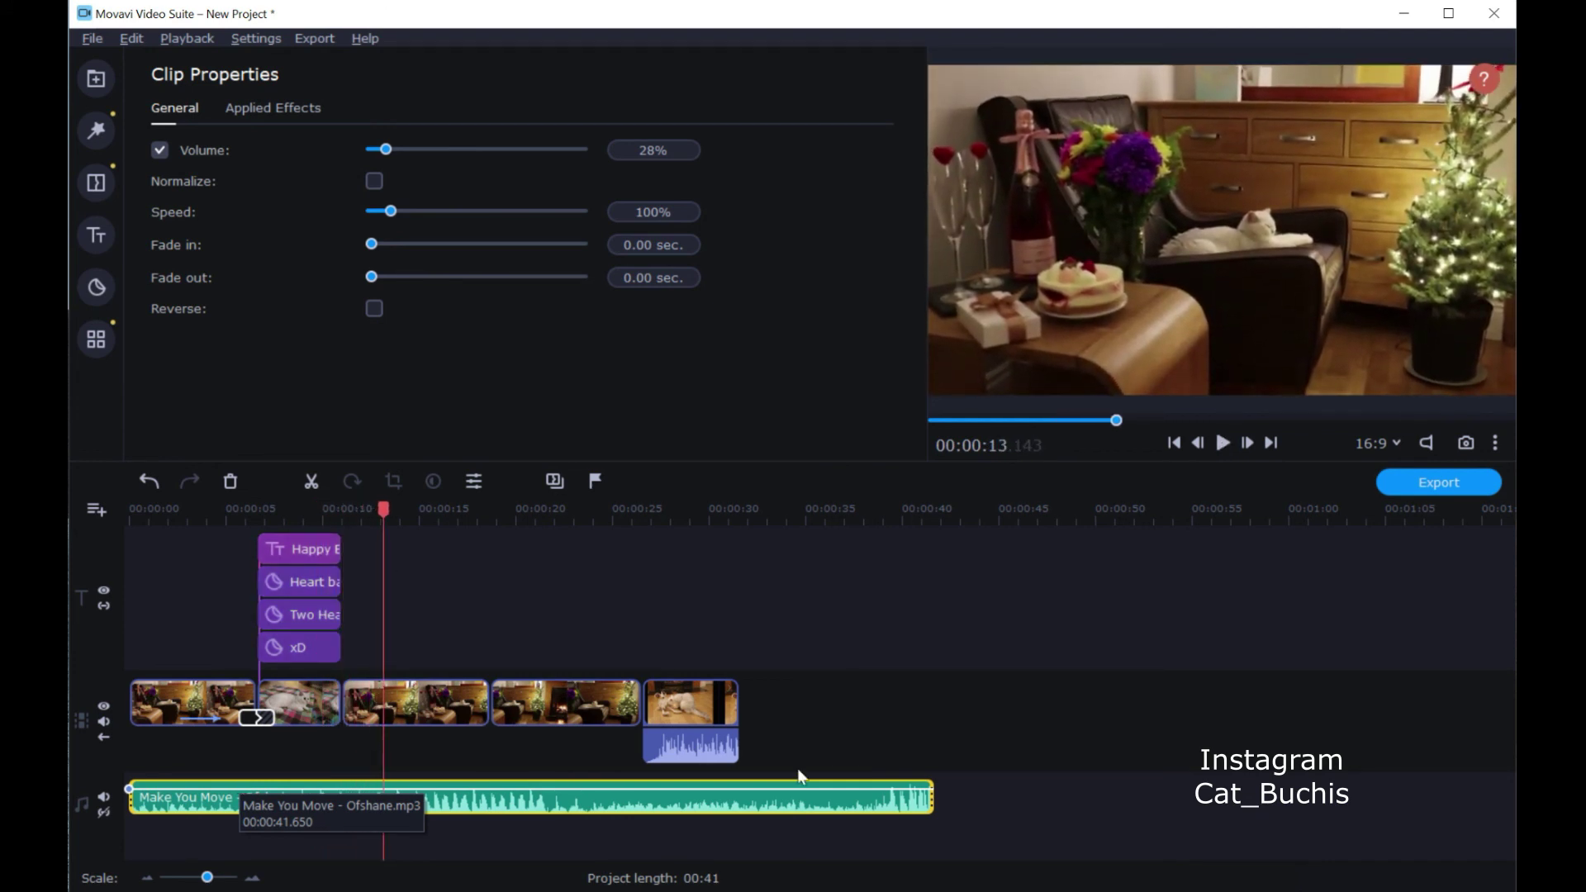
{"action": "key", "text": "space"}
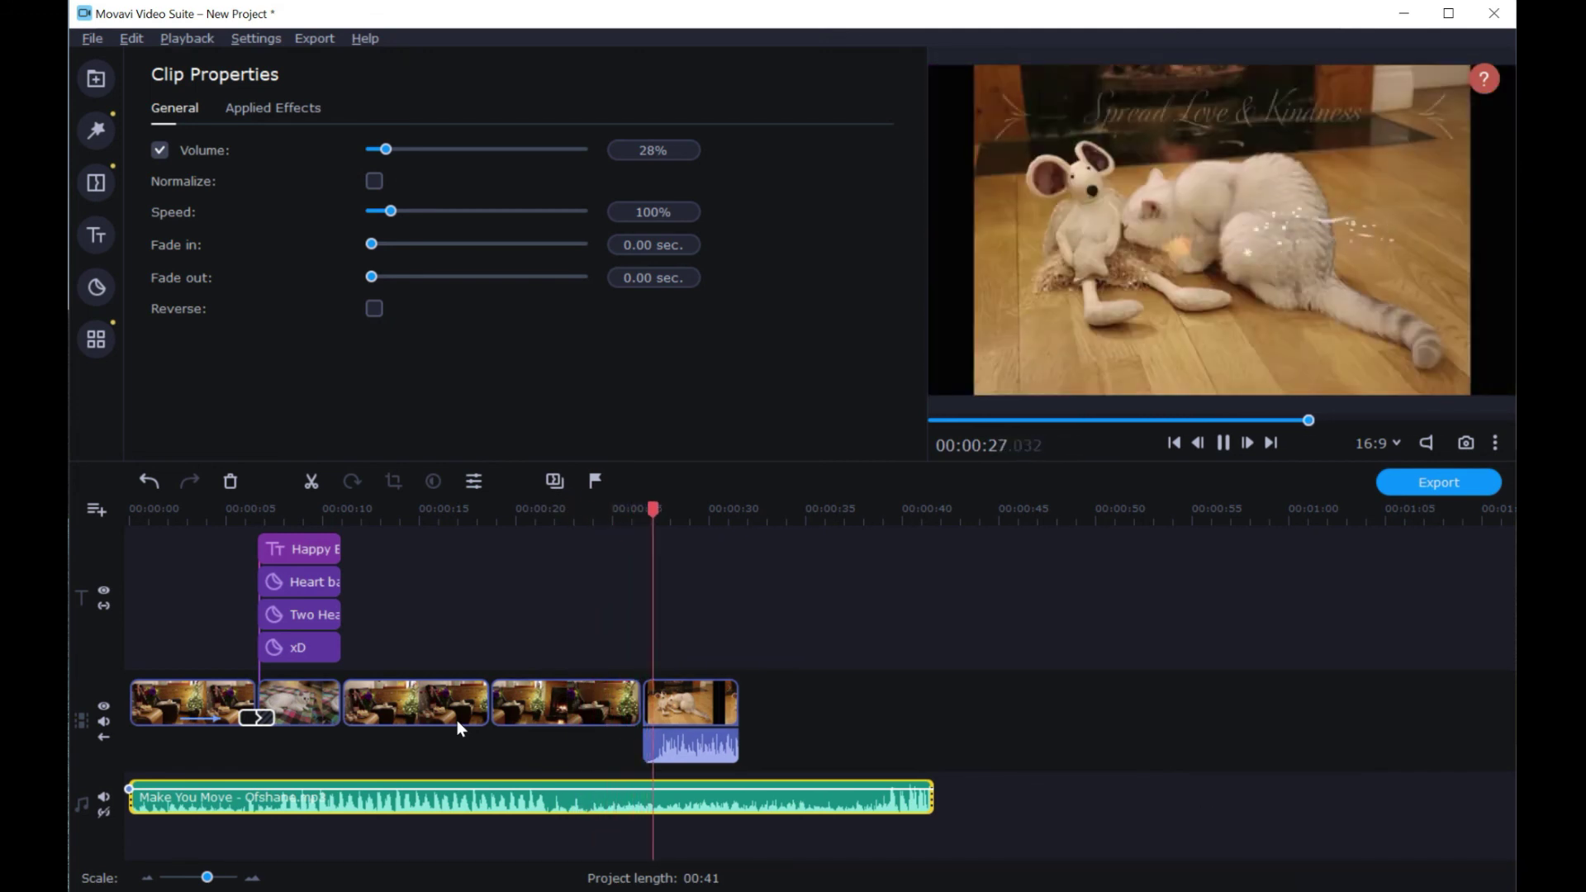
{"action": "key", "text": "space"}
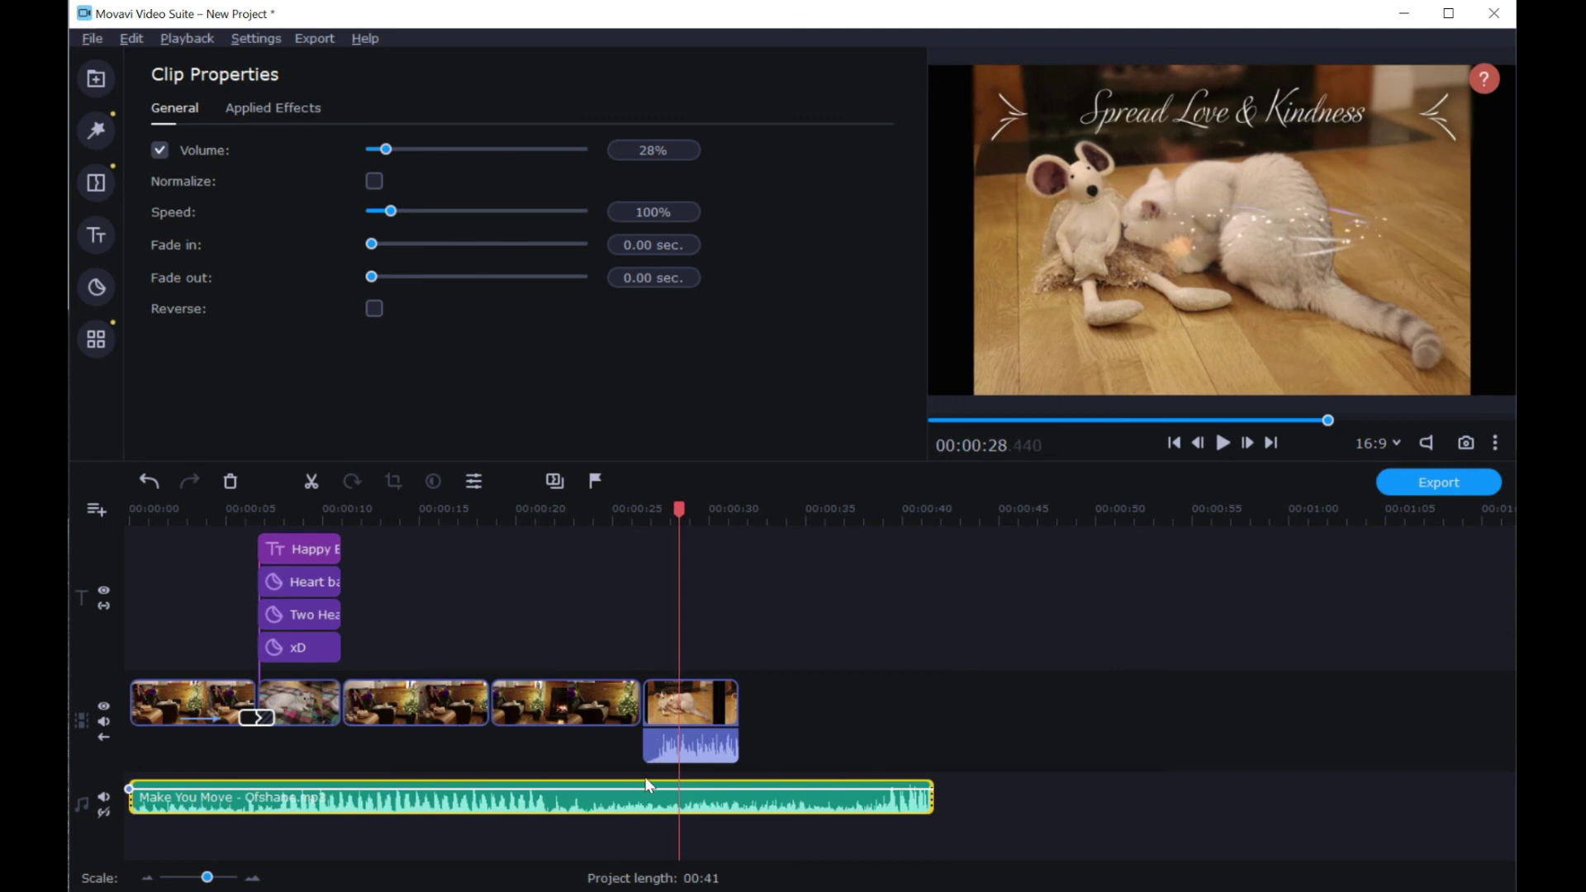
Split the Make You Move music at 00:00:26.400, just before the last clip, and delete the part after the cut
{"action": "left_click", "coordinate": [642, 803]}
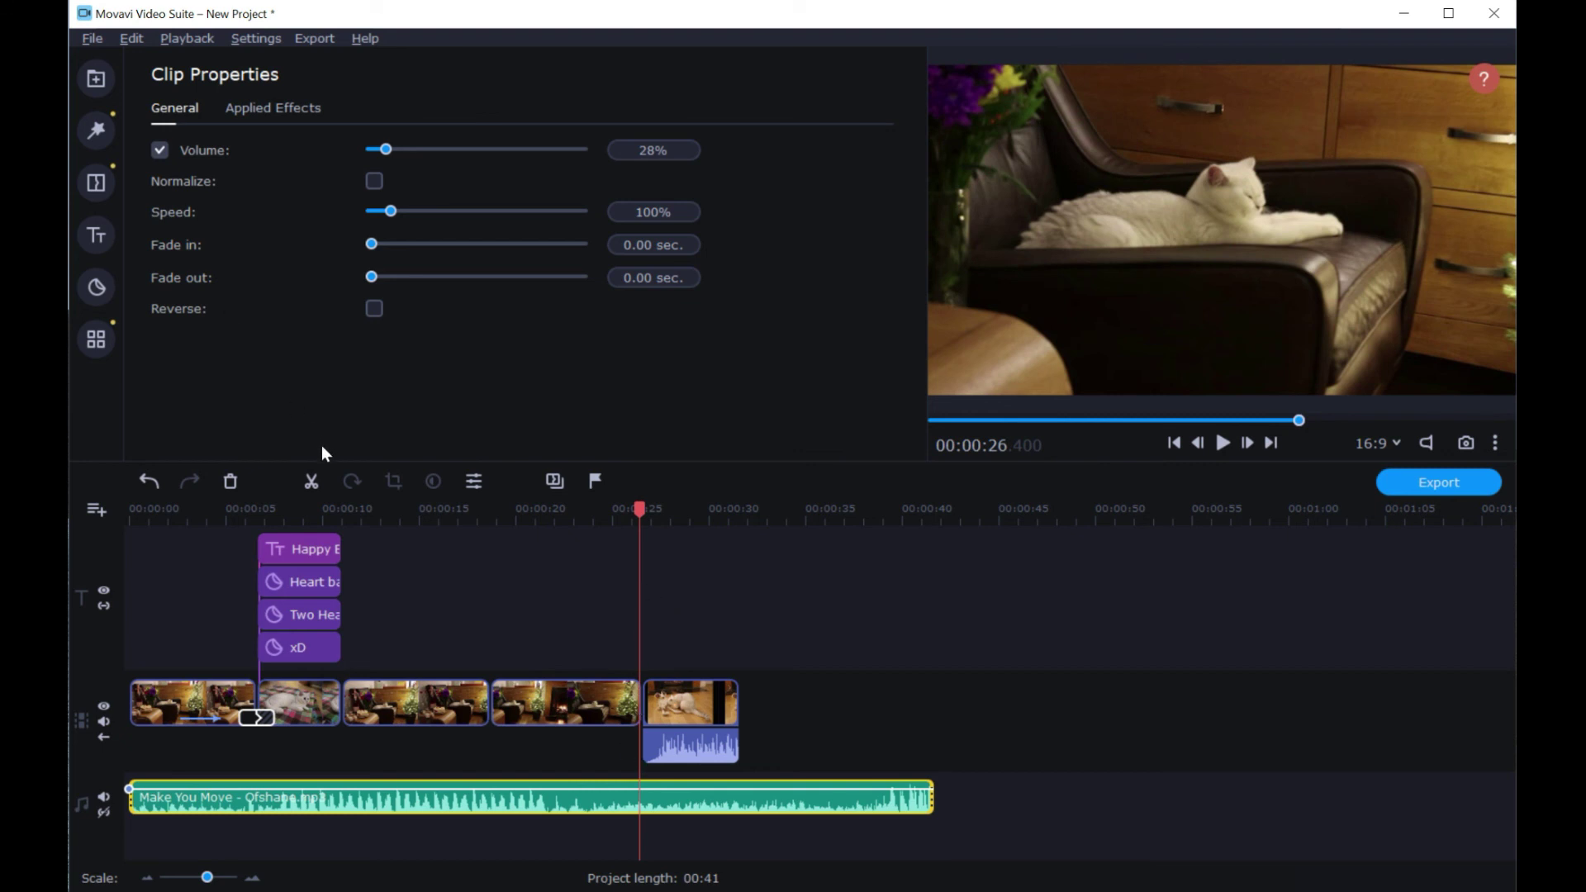
{"action": "left_click", "coordinate": [312, 481]}
{"action": "left_click", "coordinate": [695, 805]}
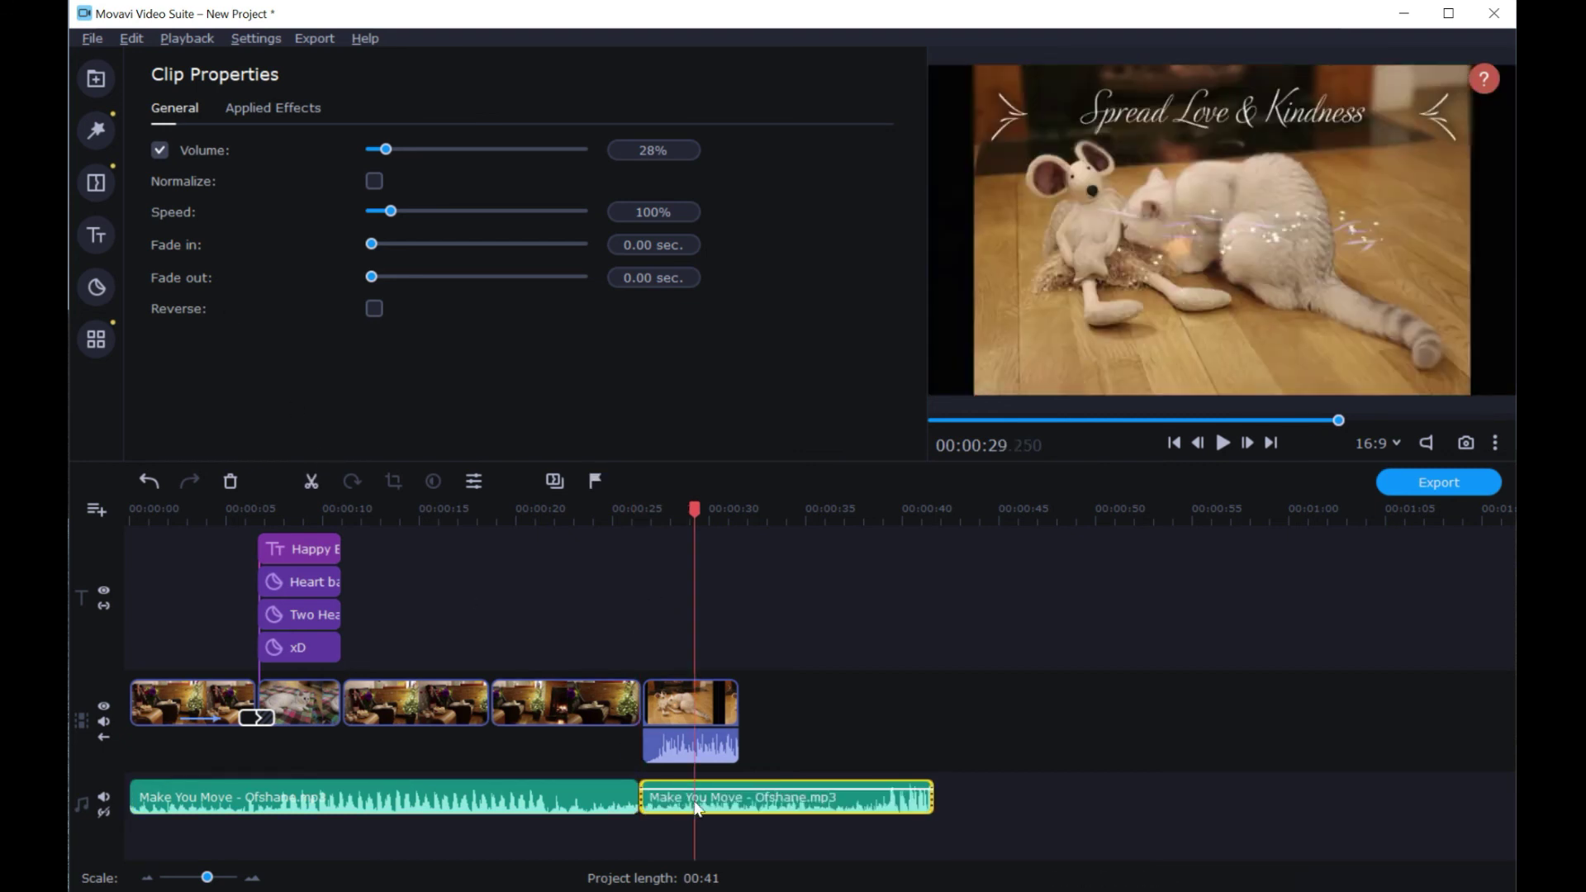
{"action": "key", "text": "Delete"}
Set a 0.50-second fade-out on the remaining Make You Move music clip
{"action": "left_click", "coordinate": [626, 804]}
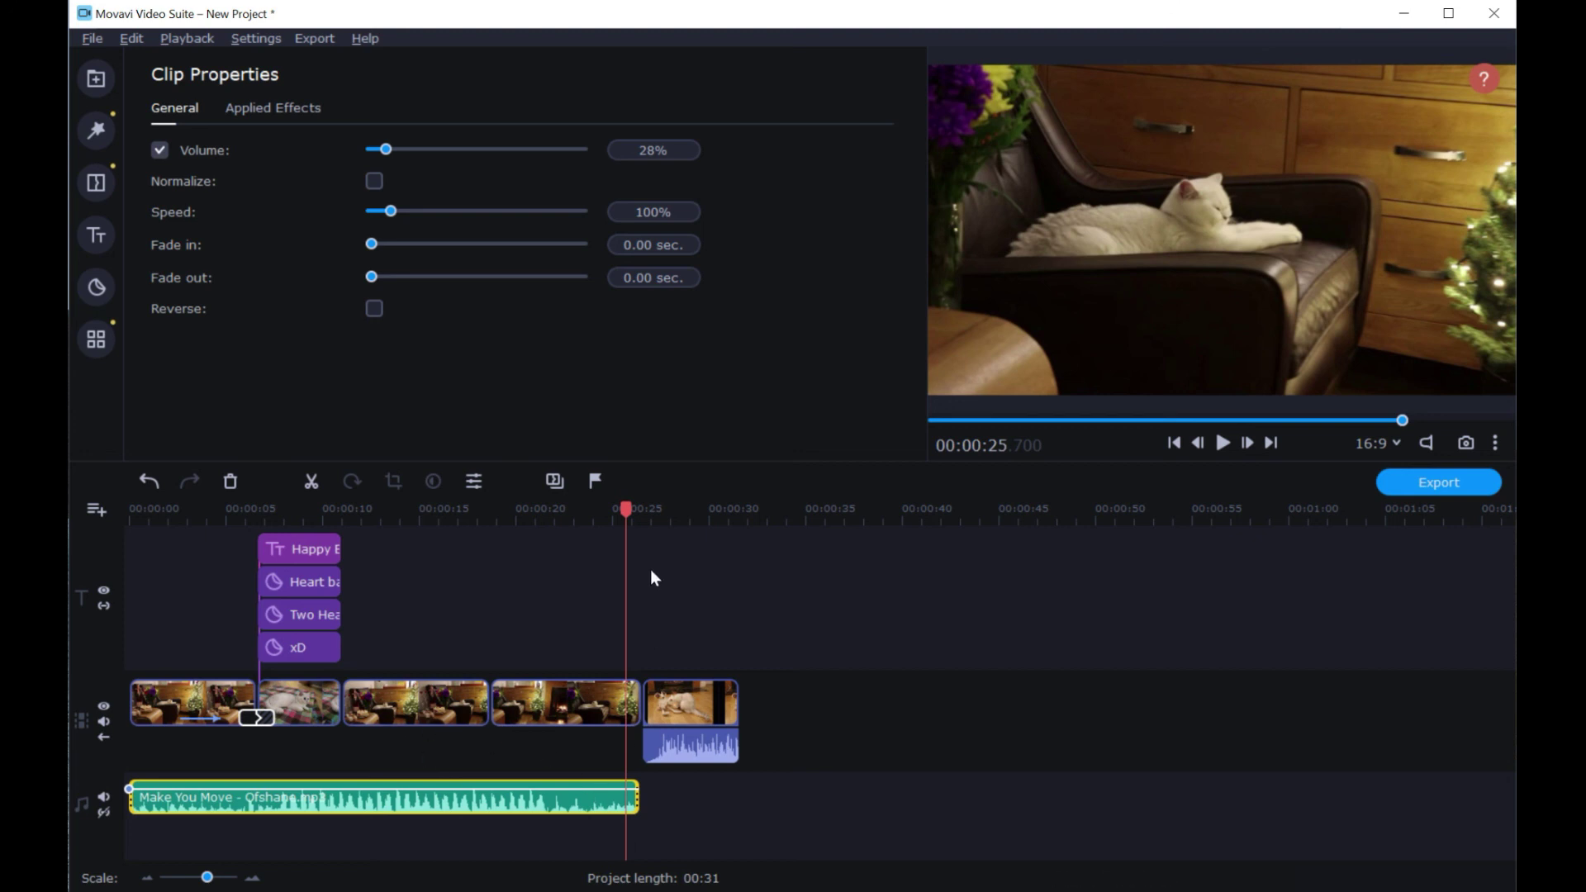
{"action": "mouse_move", "coordinate": [628, 512]}
{"action": "left_mouse_down"}
{"action": "mouse_move", "coordinate": [644, 512]}
{"action": "mouse_move", "coordinate": [624, 513]}
{"action": "left_mouse_up"}
{"action": "left_click_drag", "start_coordinate": [374, 281], "coordinate": [389, 281]}
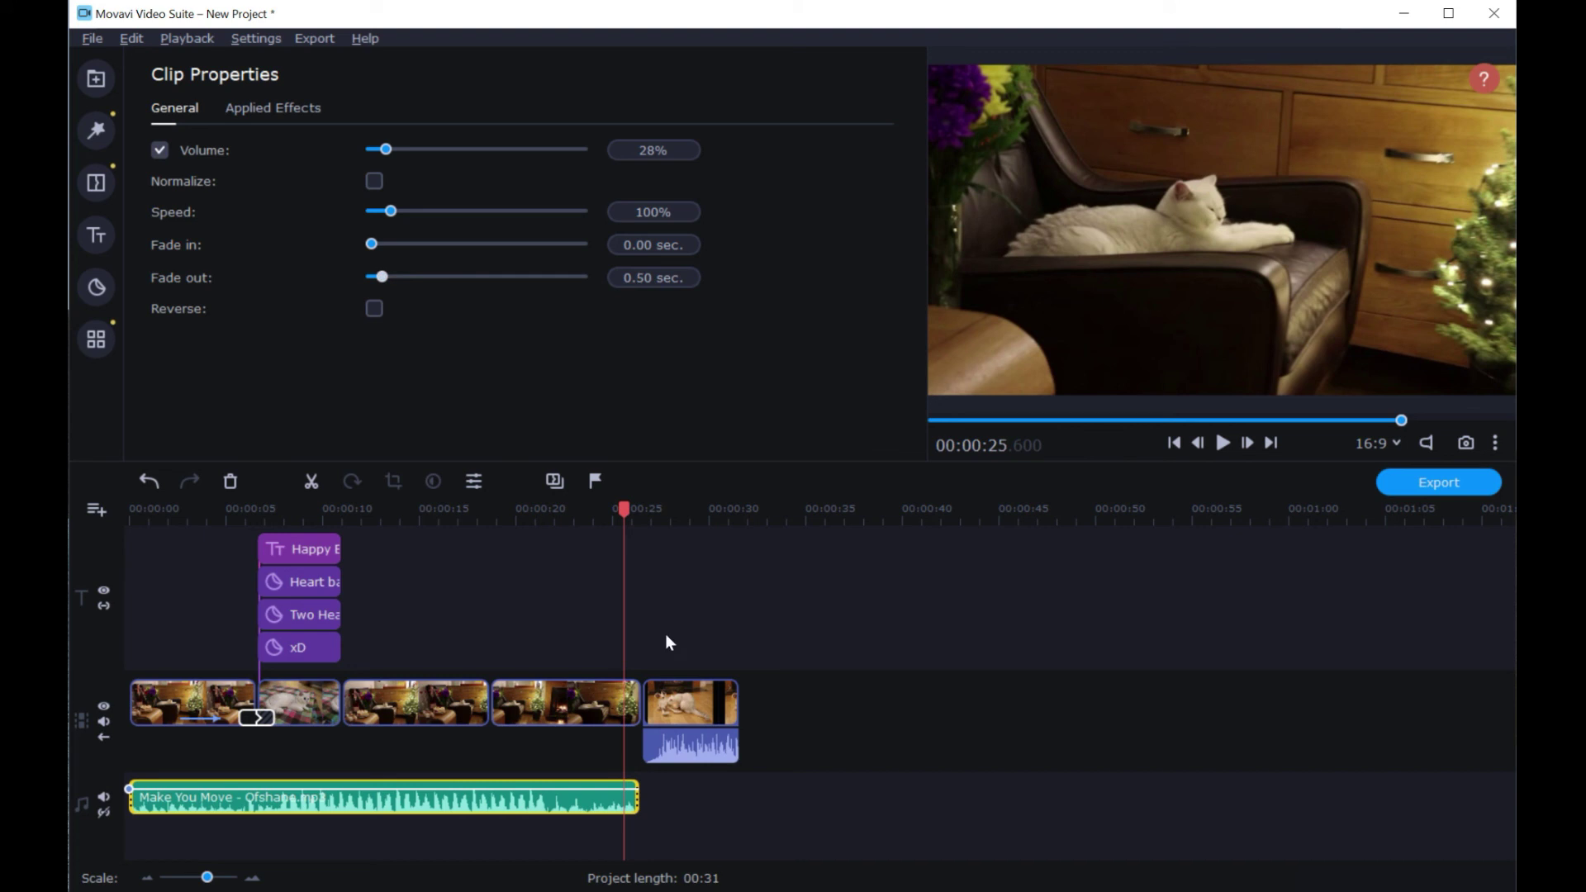
{"action": "left_click", "coordinate": [662, 748]}
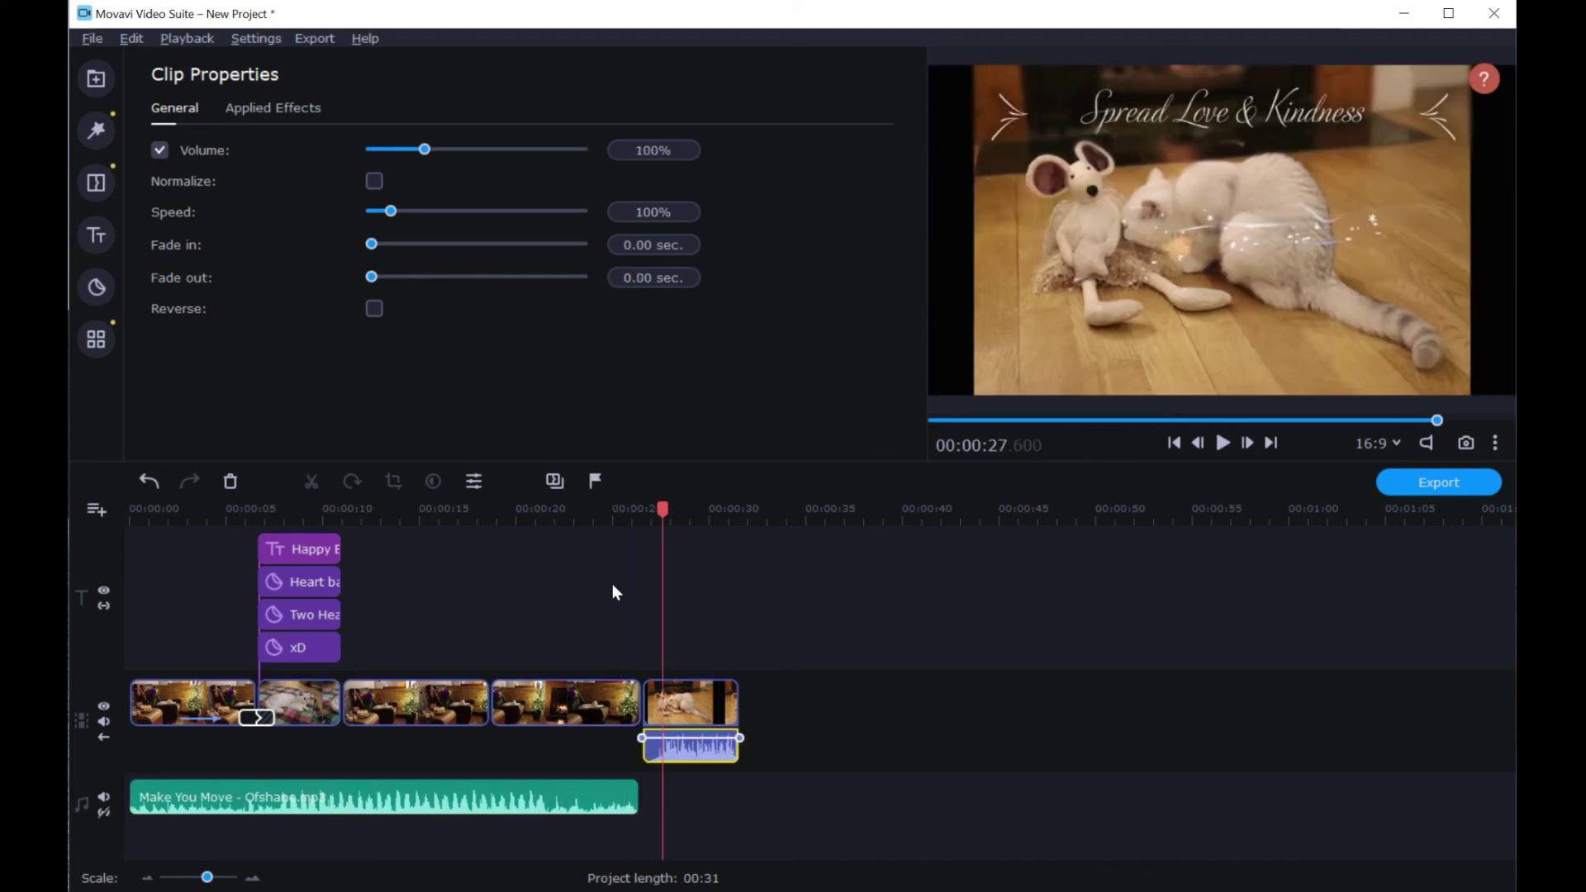
{"action": "left_click", "coordinate": [652, 754]}
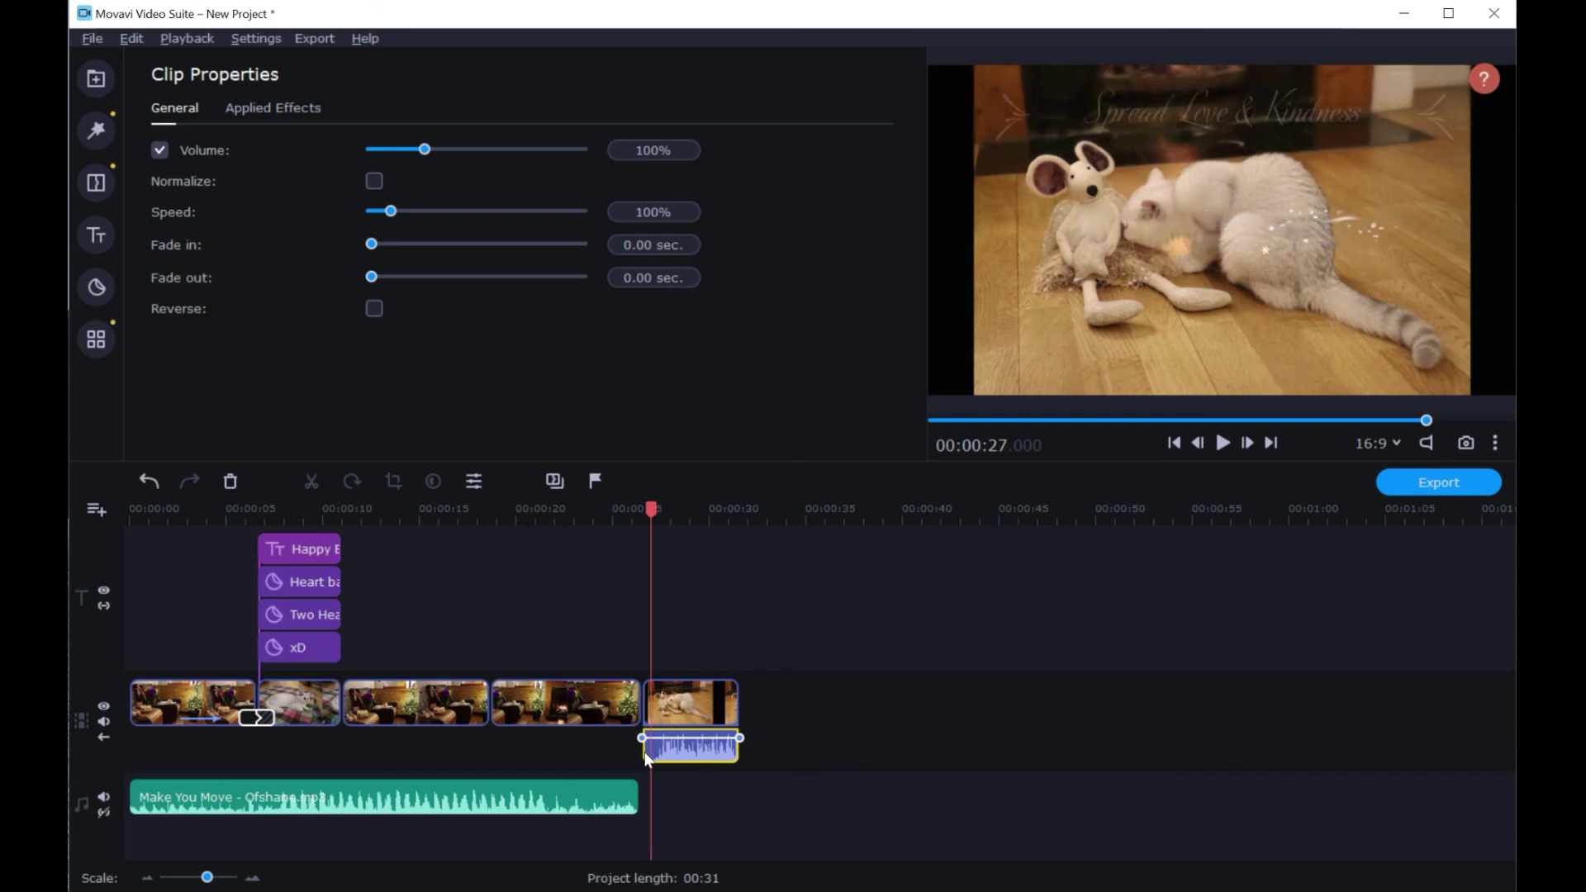
{"action": "left_click", "coordinate": [614, 818]}
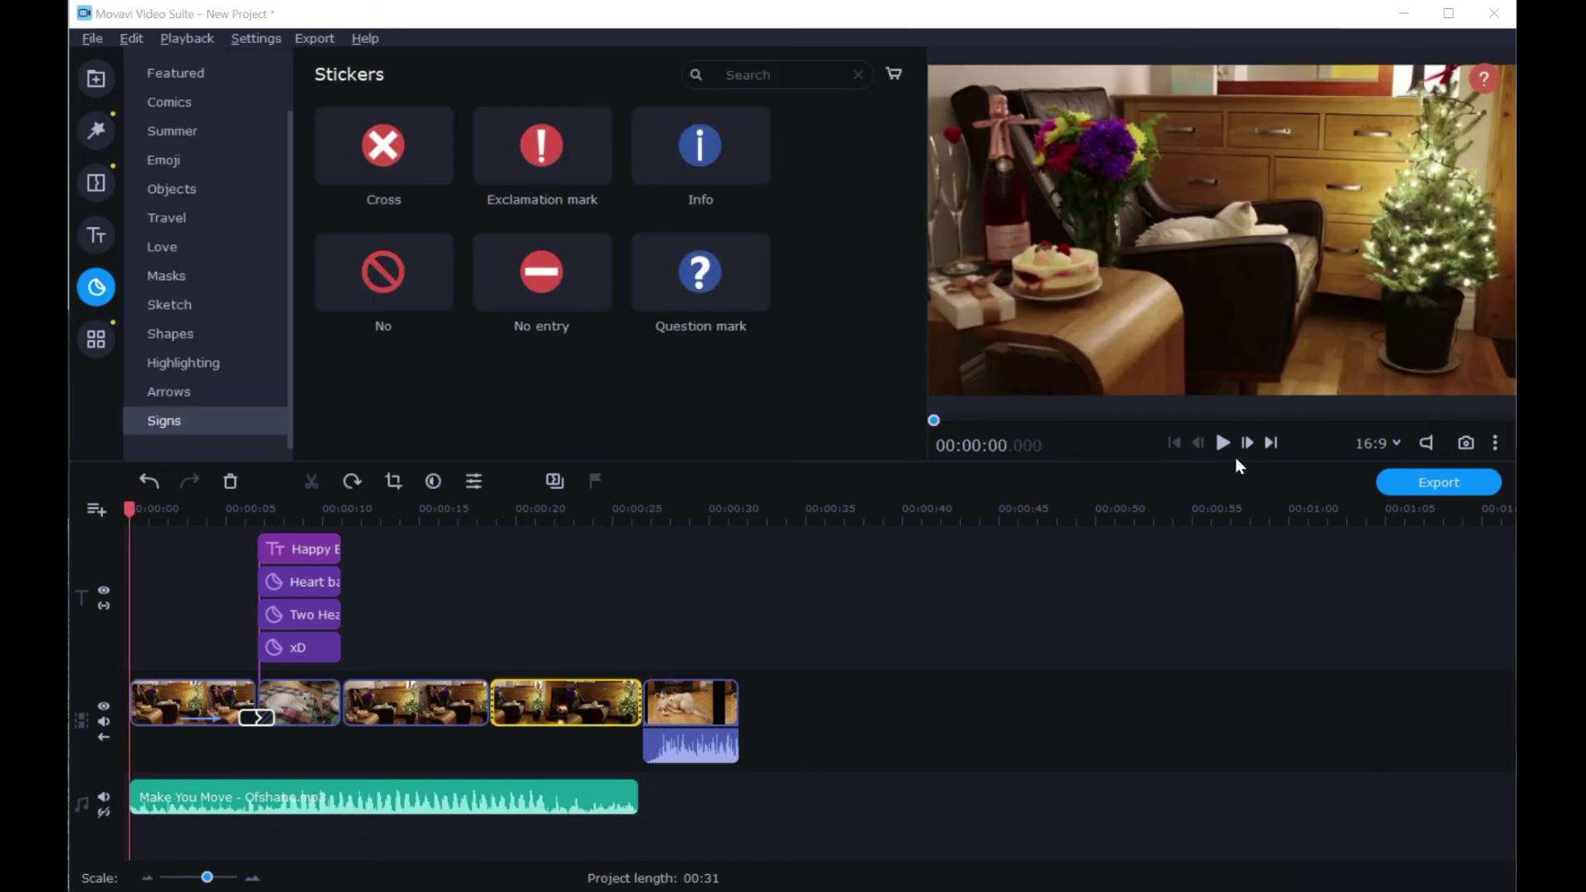
Play the project from the beginning and move the preview out of the main editing window
{"action": "left_click", "coordinate": [1223, 443]}
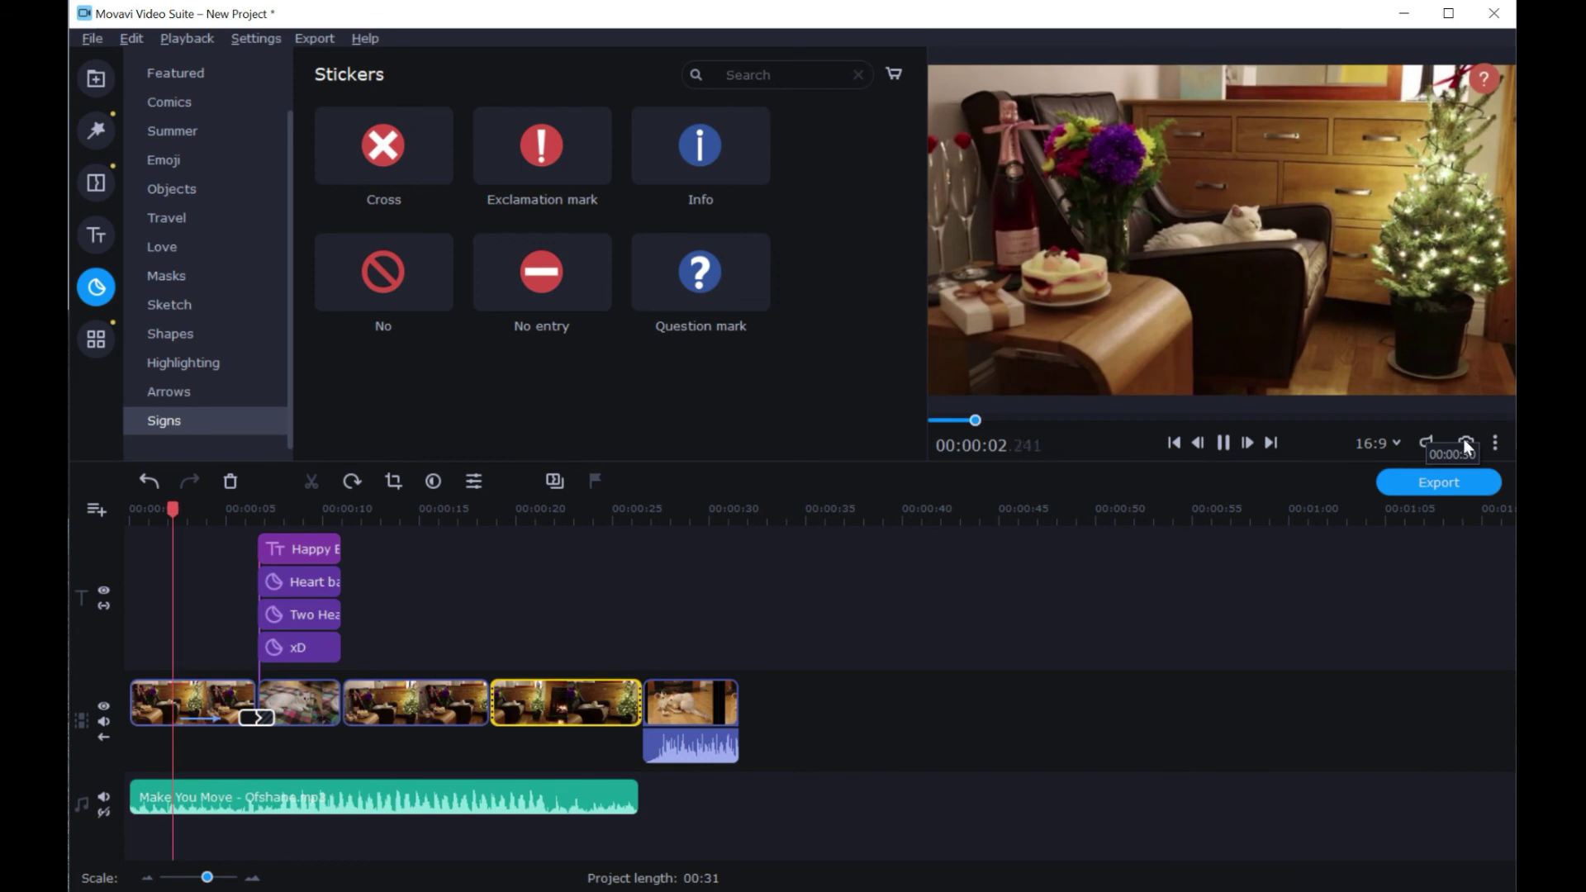
{"action": "mouse_move", "coordinate": [1432, 446]}
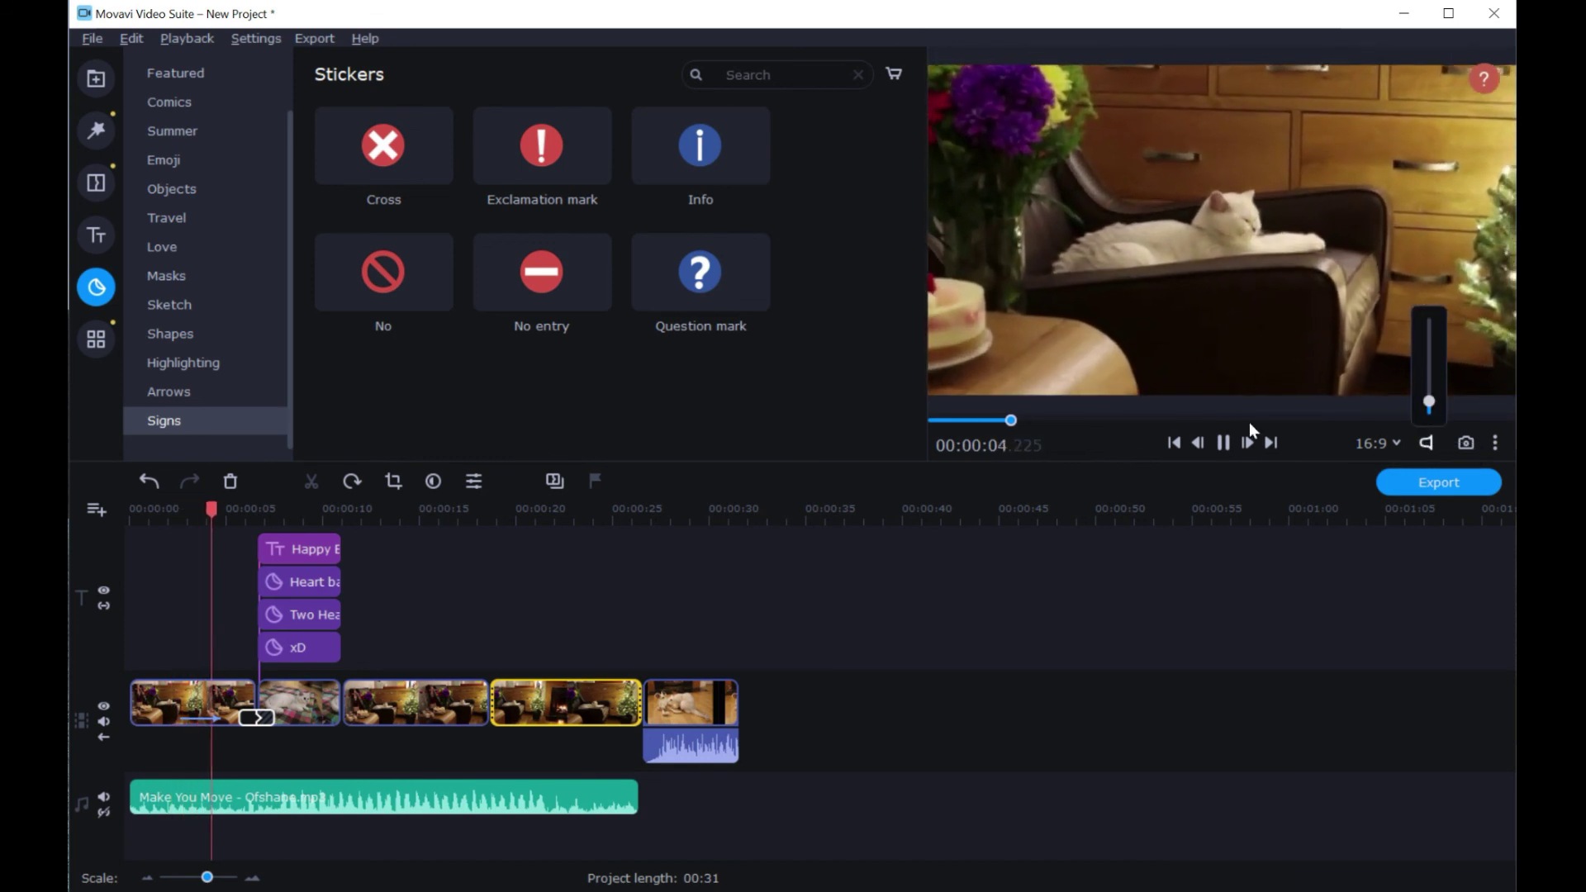
{"action": "left_click", "coordinate": [1494, 443]}
{"action": "left_click", "coordinate": [1398, 555]}
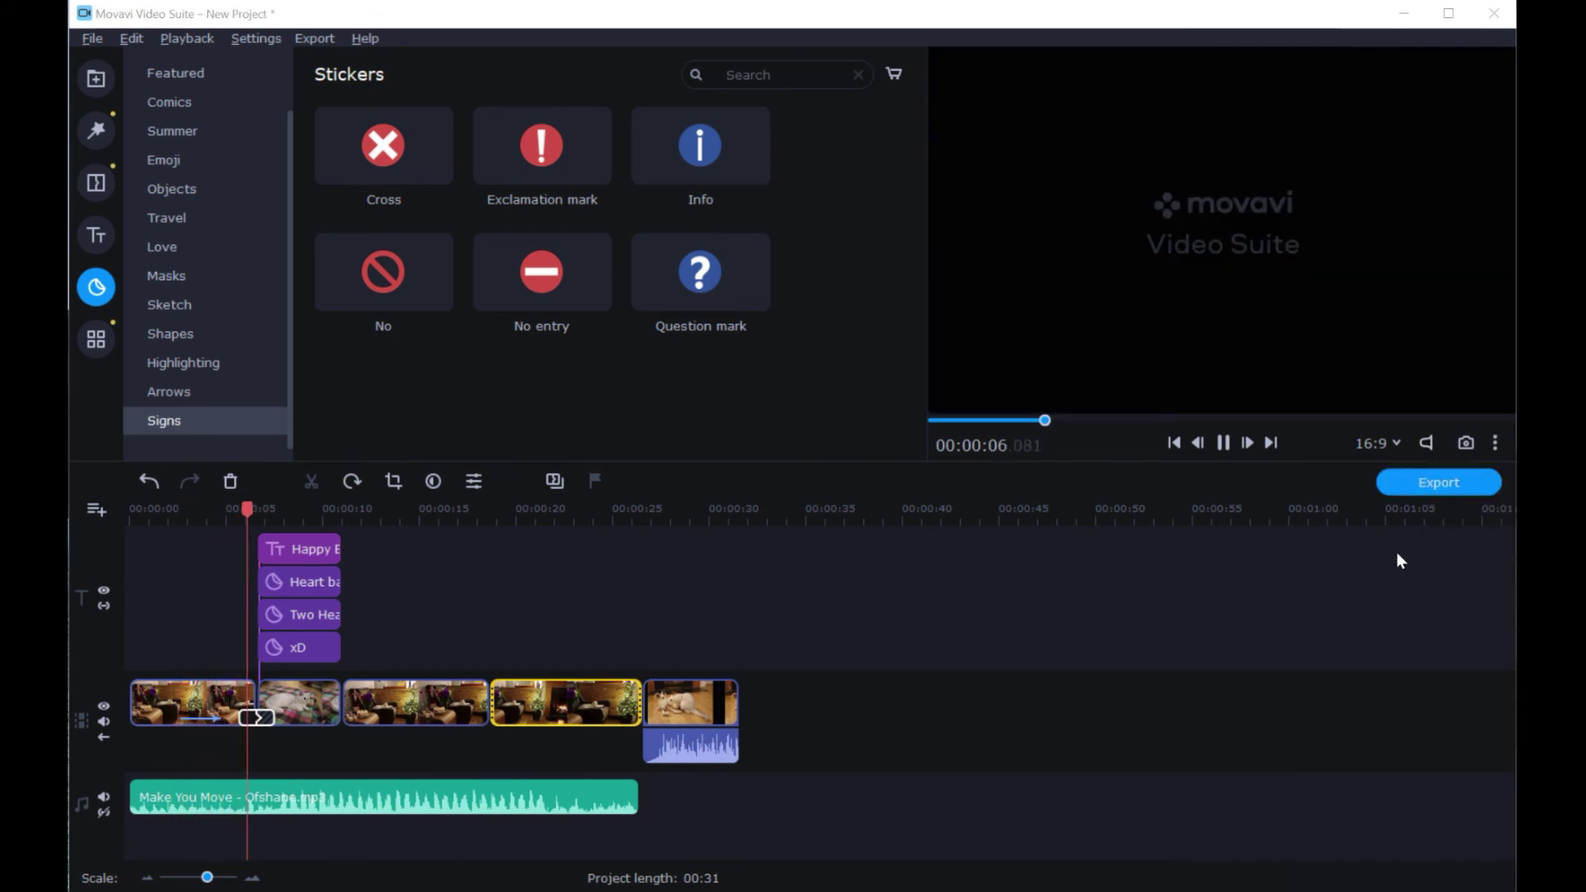